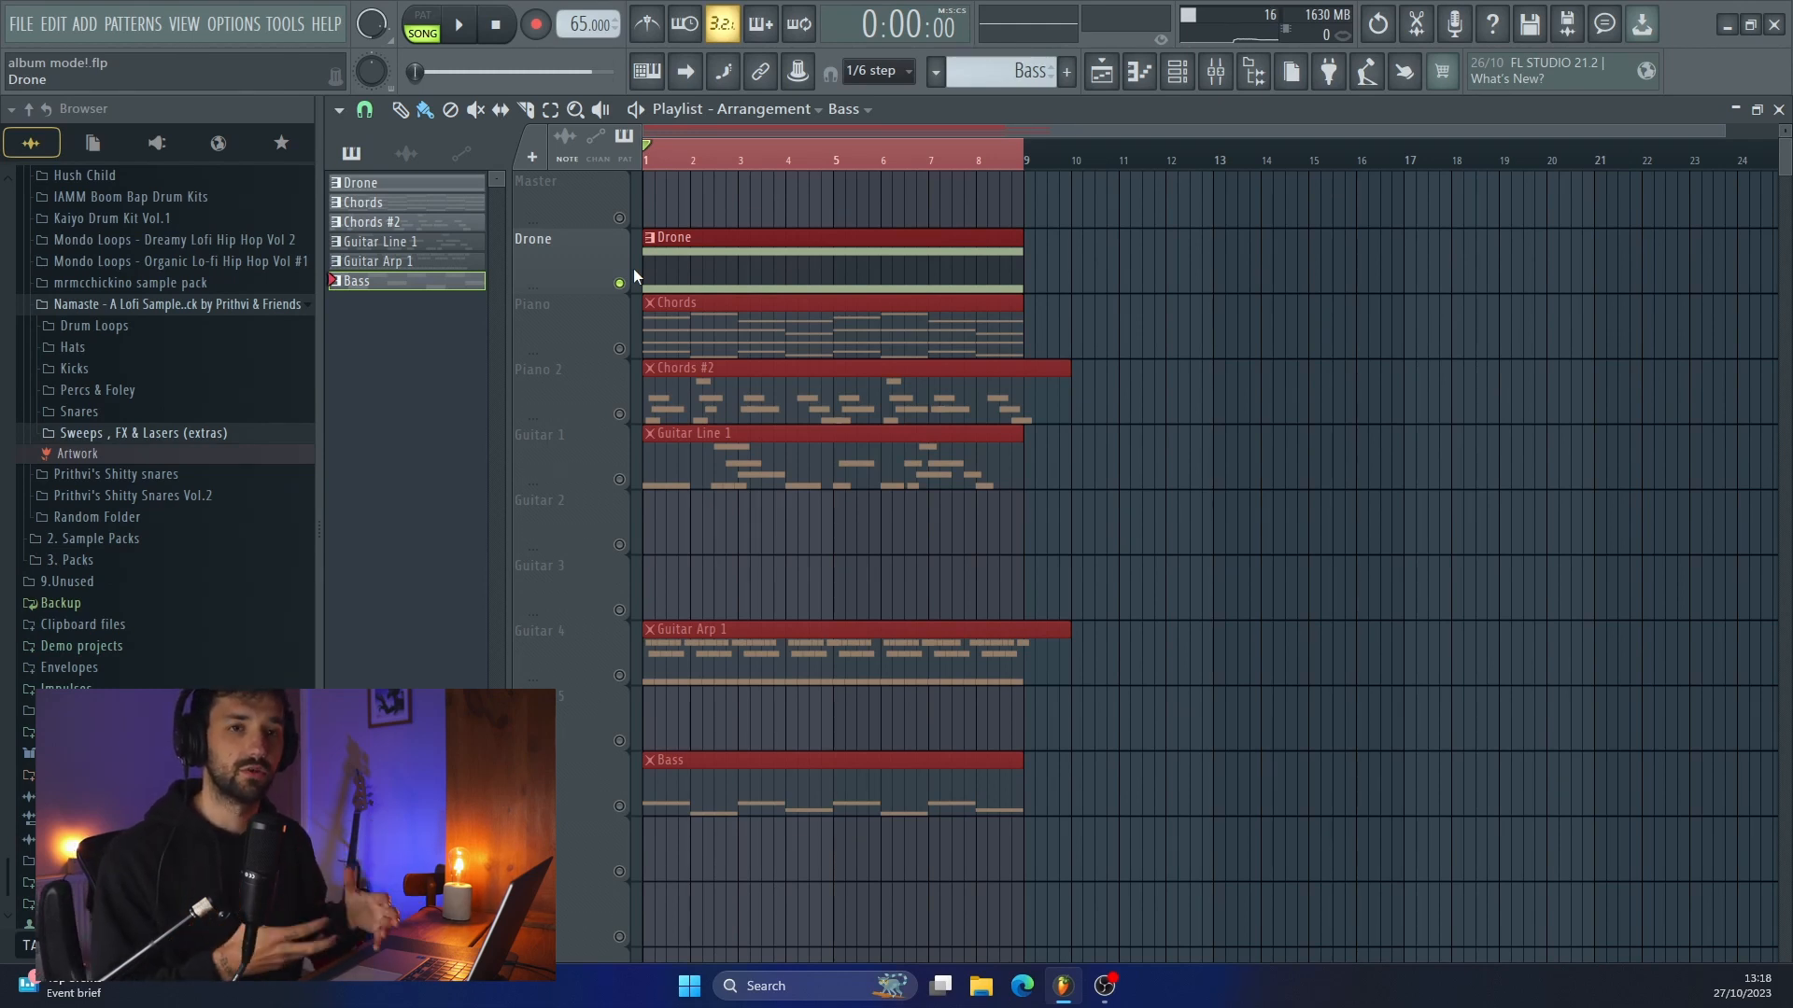
# Check the Drone pattern's notes in the piano roll, return to the playlist and unmute the Piano track
pyautogui.doubleClick(682, 284)
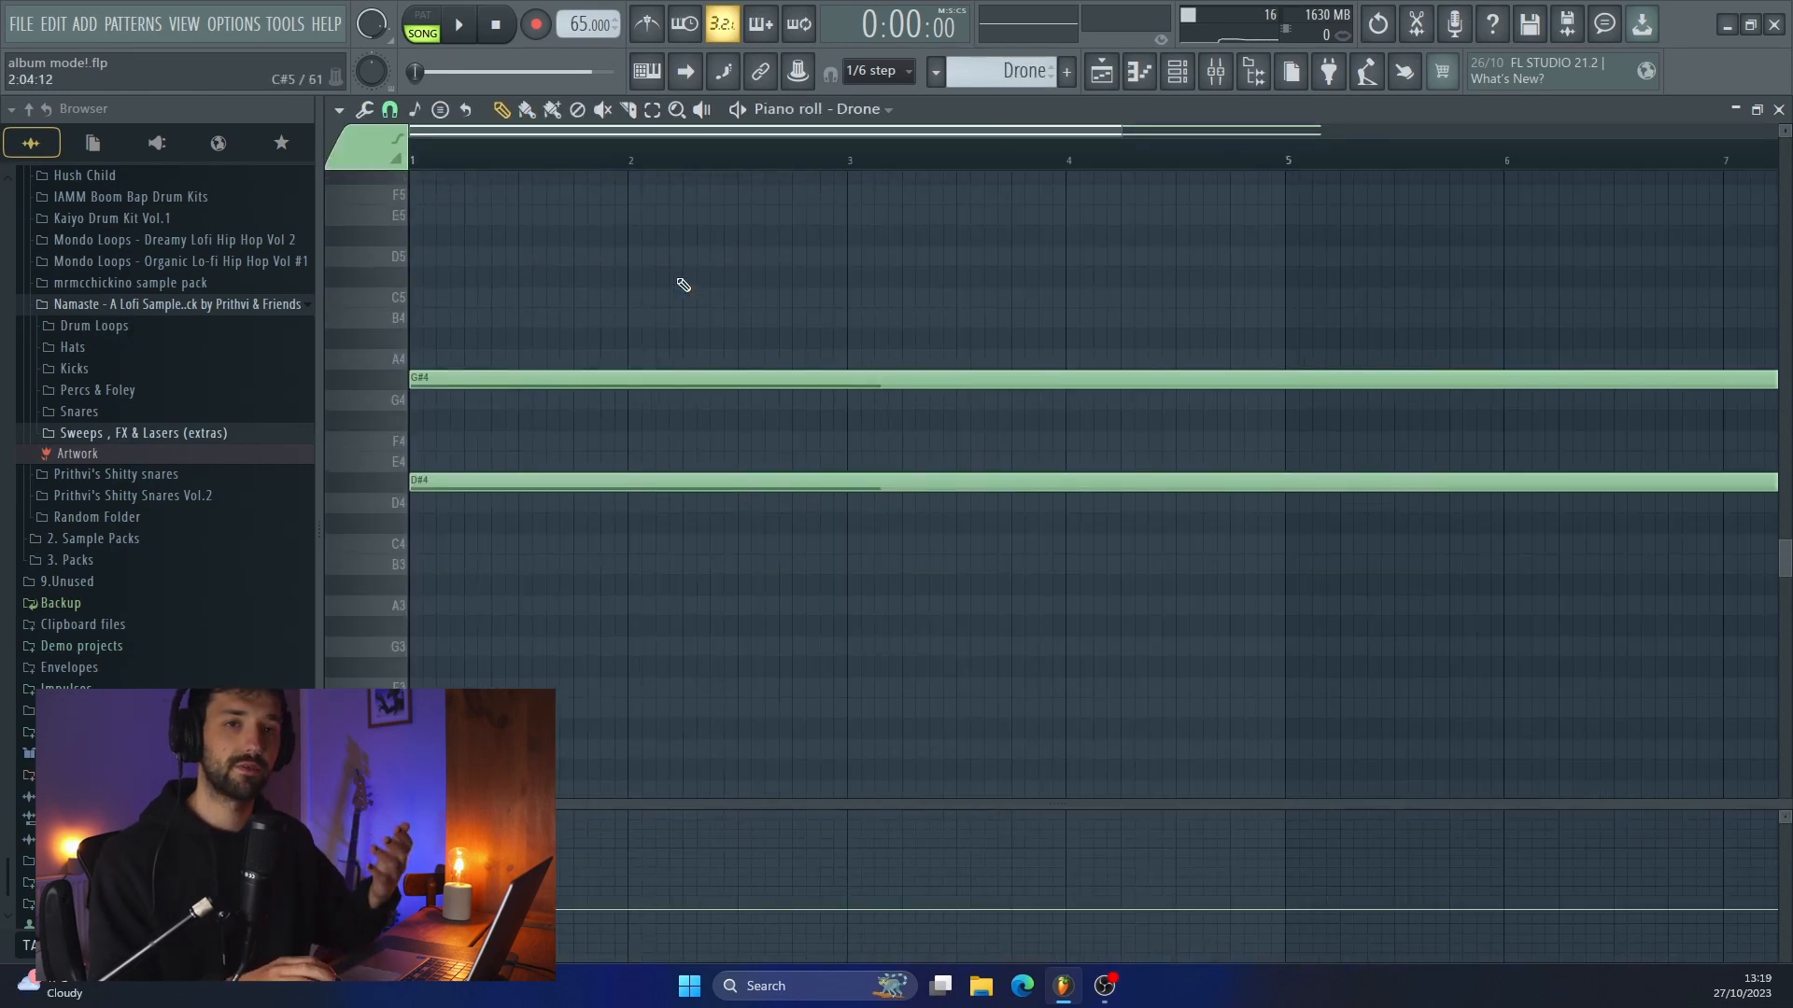
pyautogui.click(1102, 71)
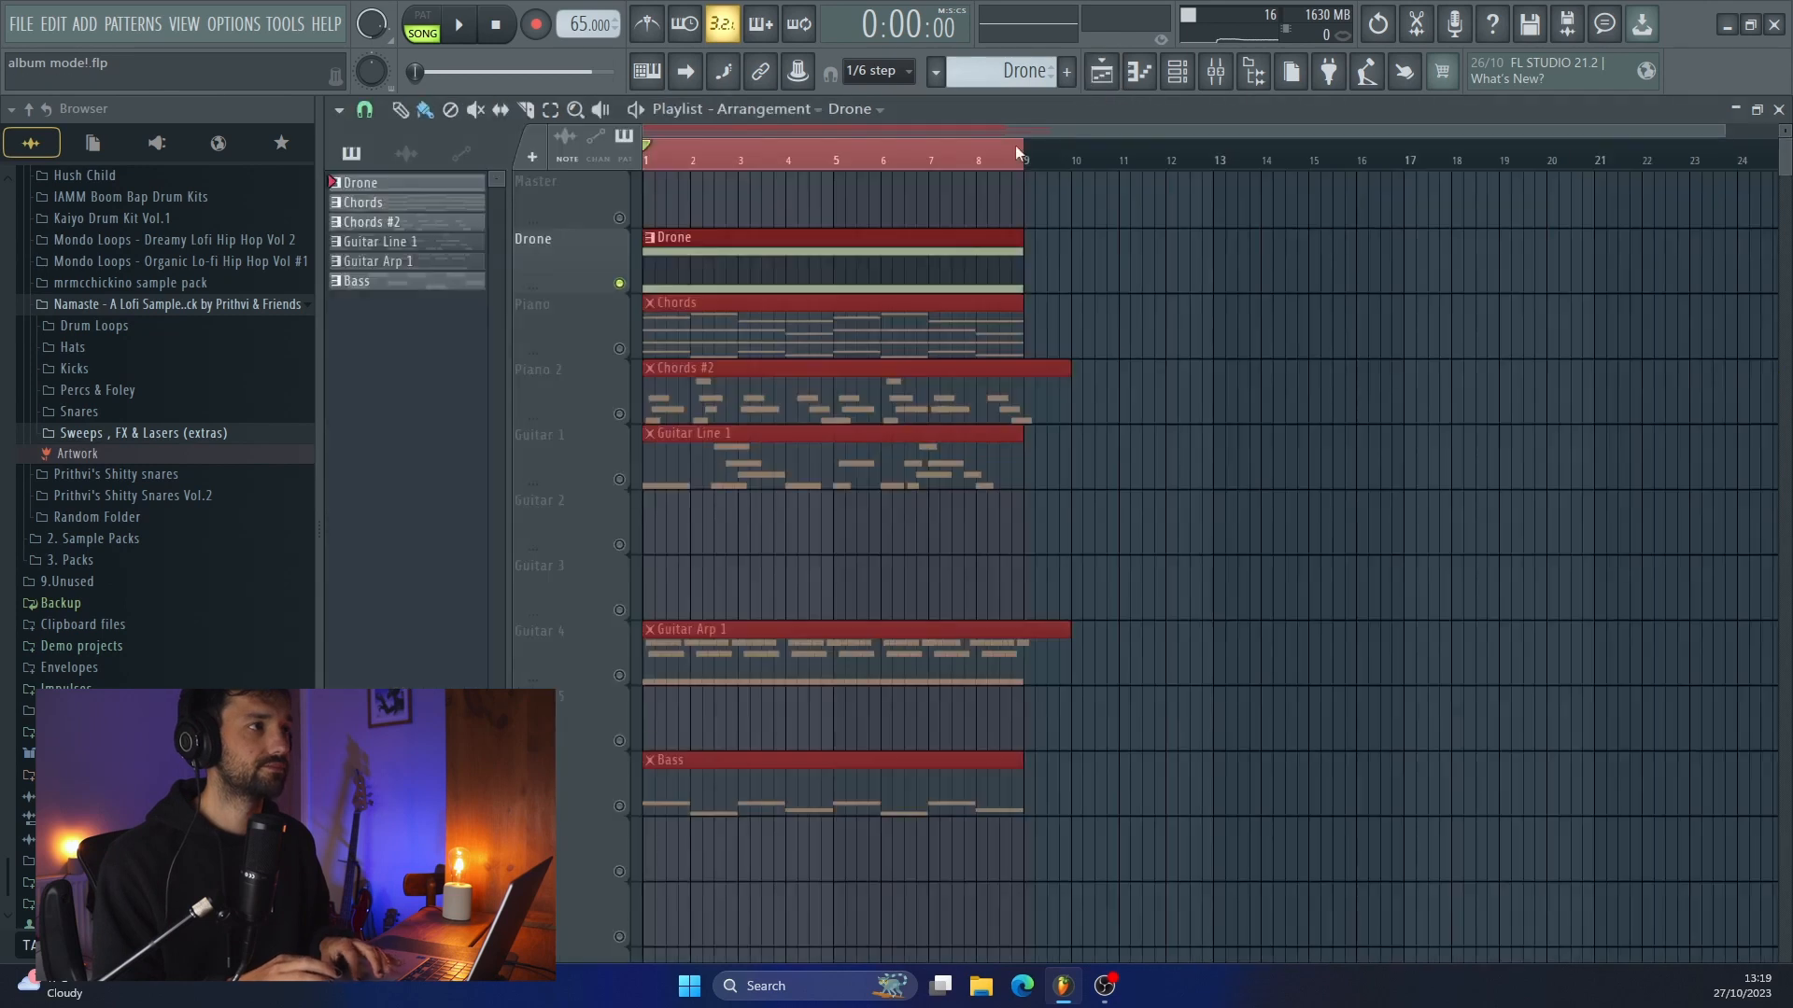
pyautogui.click(620, 349)
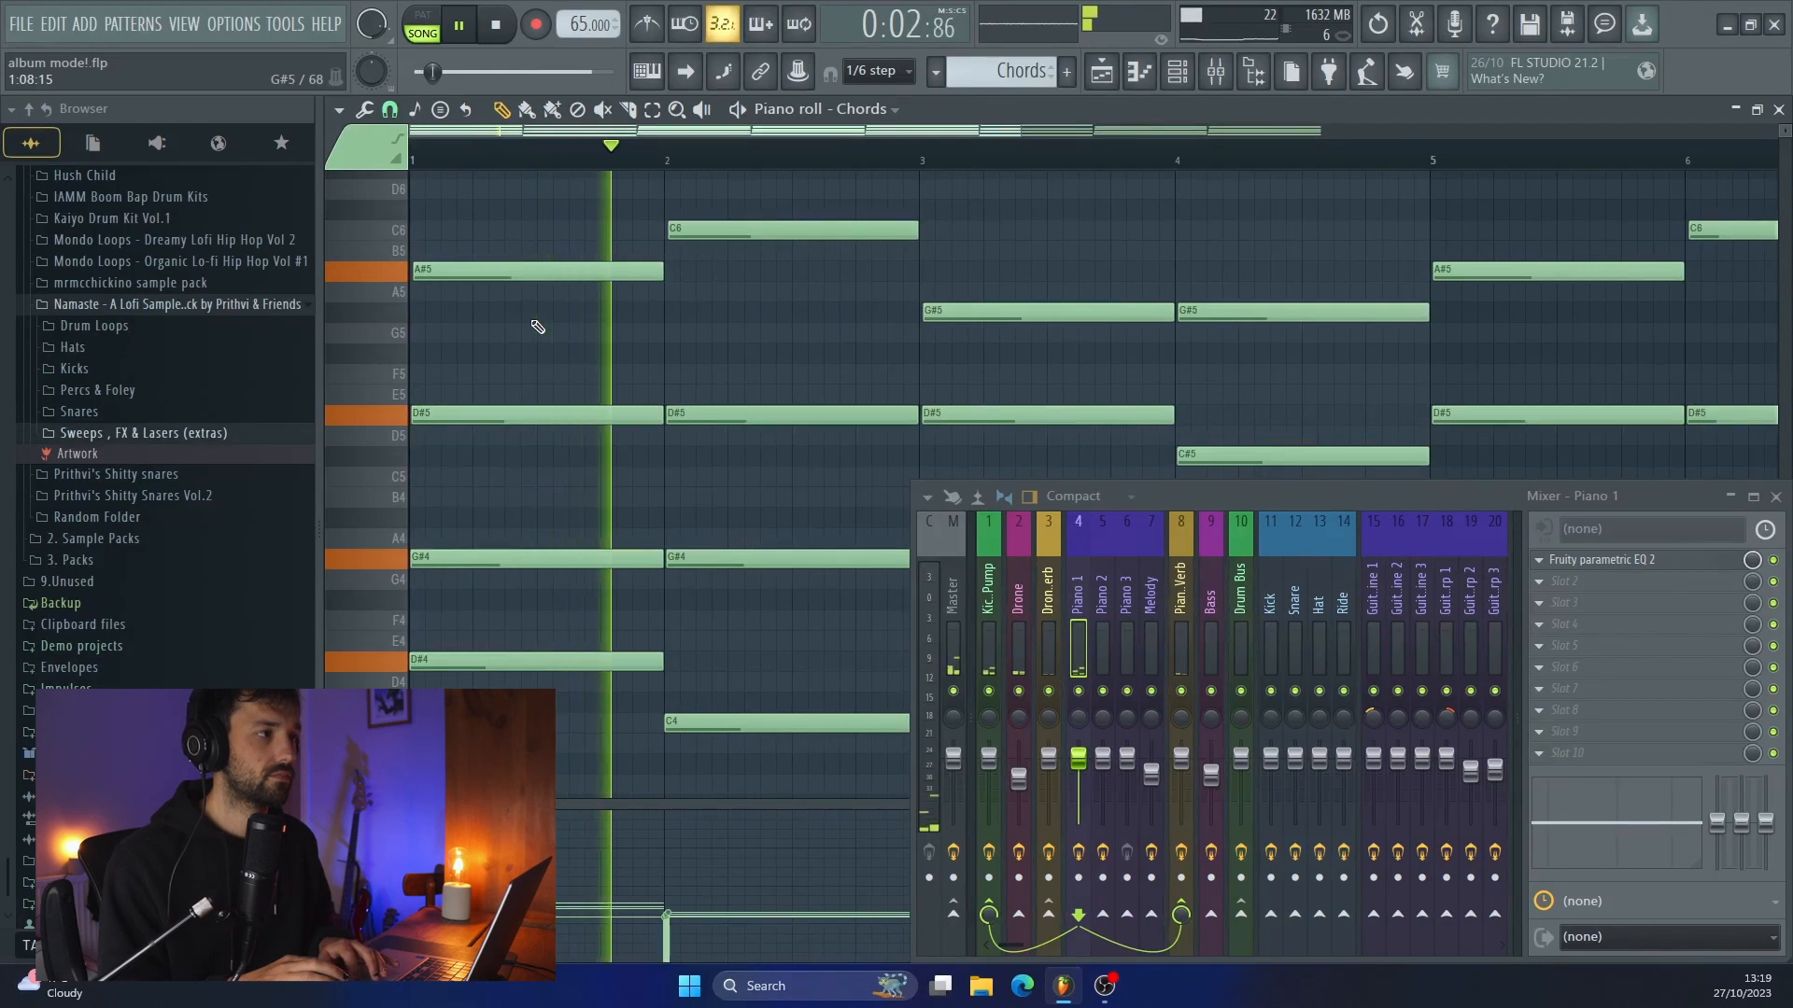
# Set the Drone mixer track's volume to 69% (-7.5 dB) and listen through the Chords pattern in the piano roll
pyautogui.moveTo(1049, 758); pyautogui.dragTo(1019, 784)
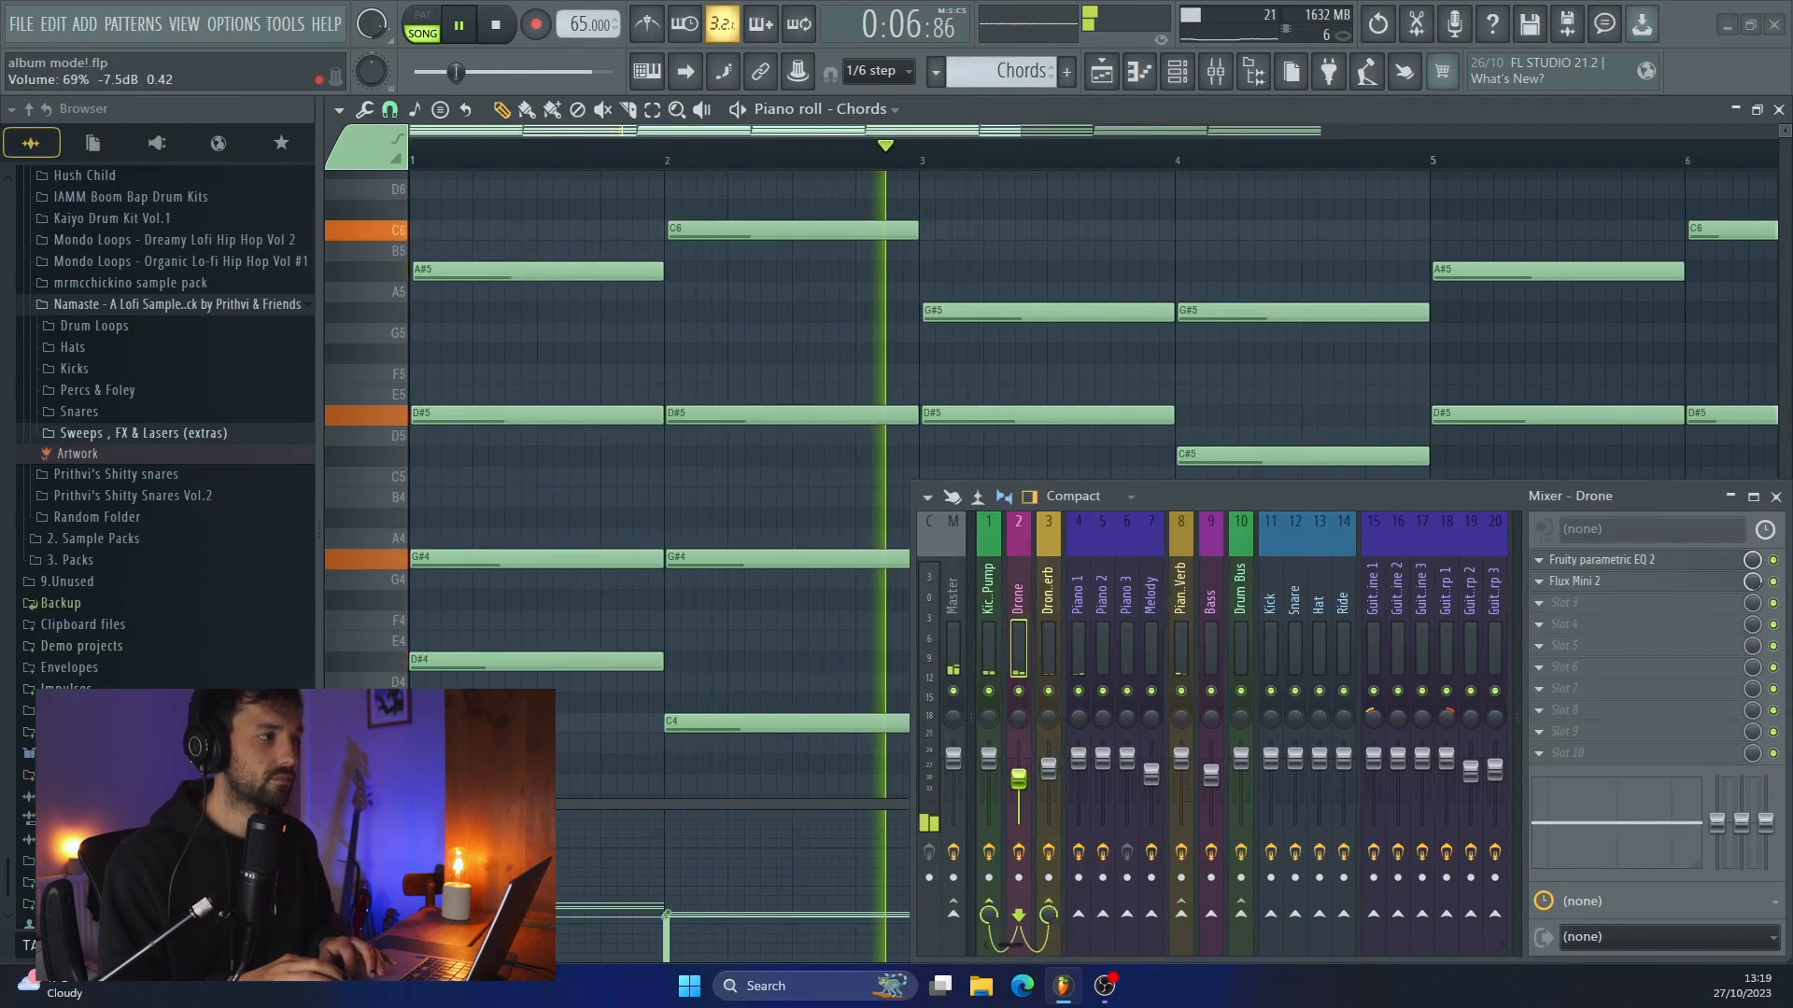
pyautogui.moveTo(1476, 492); pyautogui.dragTo(1311, 495)
pyautogui.click(1611, 497)
pyautogui.scroll(-2, 1297, 599)
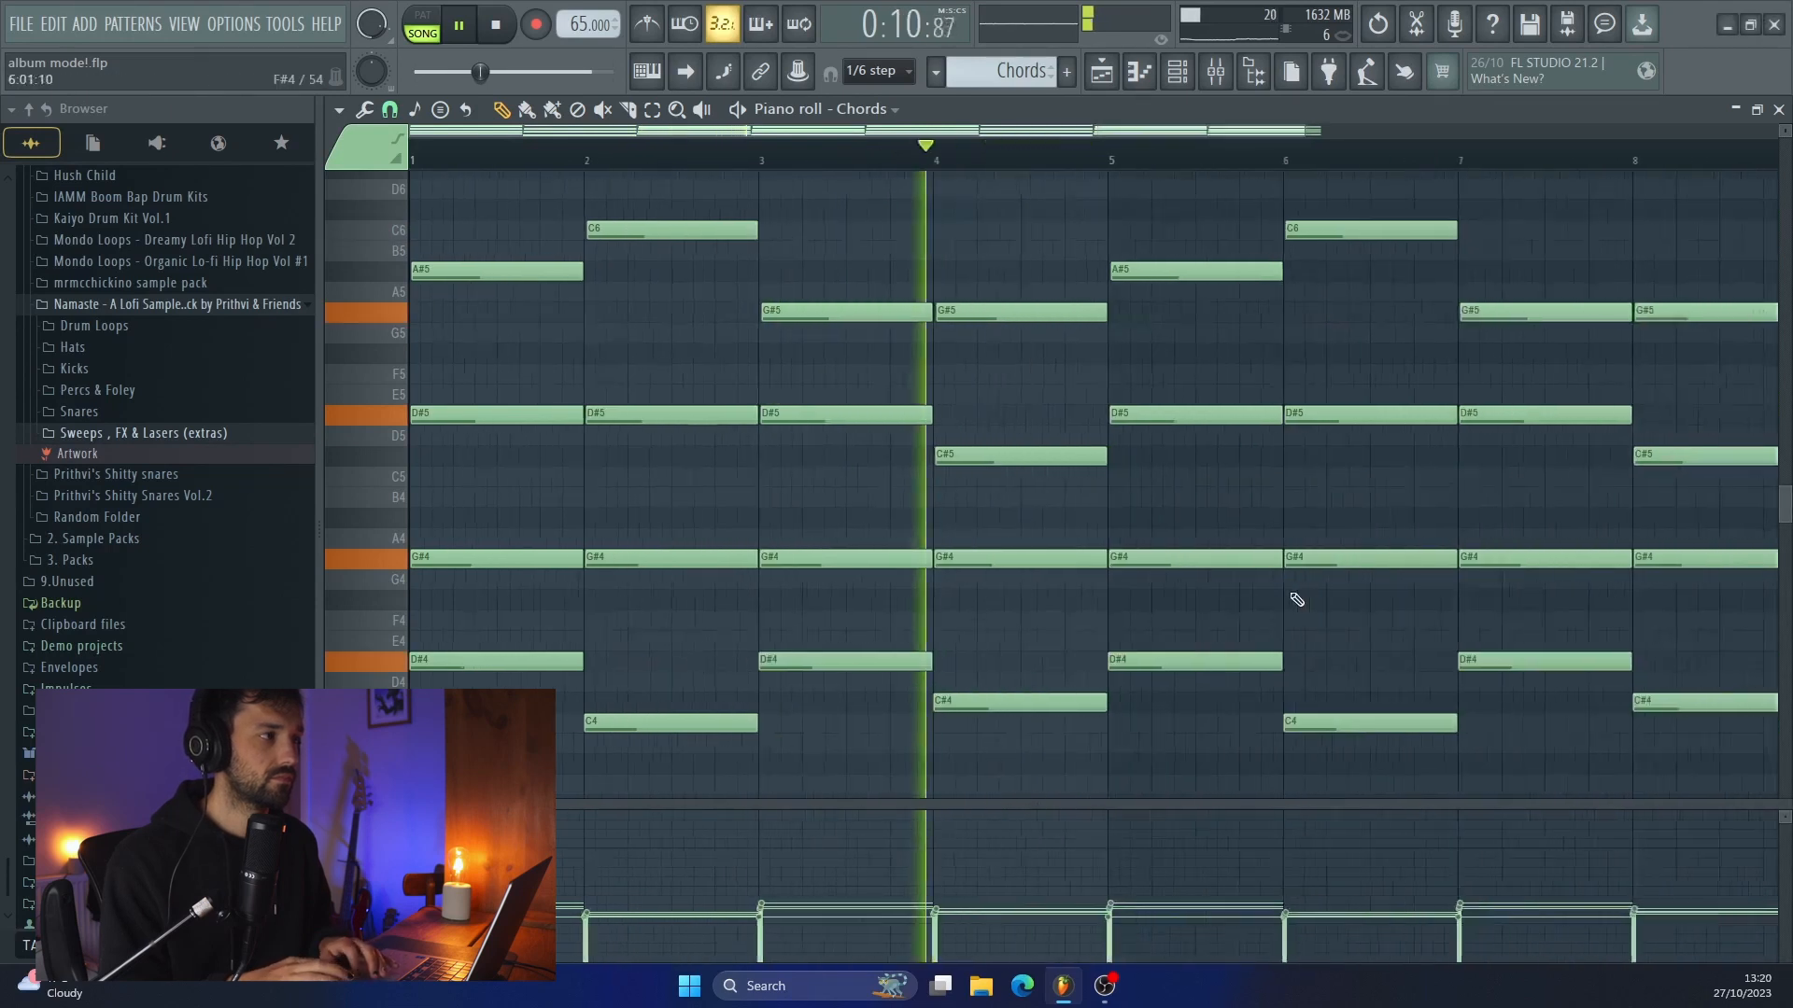
pyautogui.scroll(-1, 1297, 599)
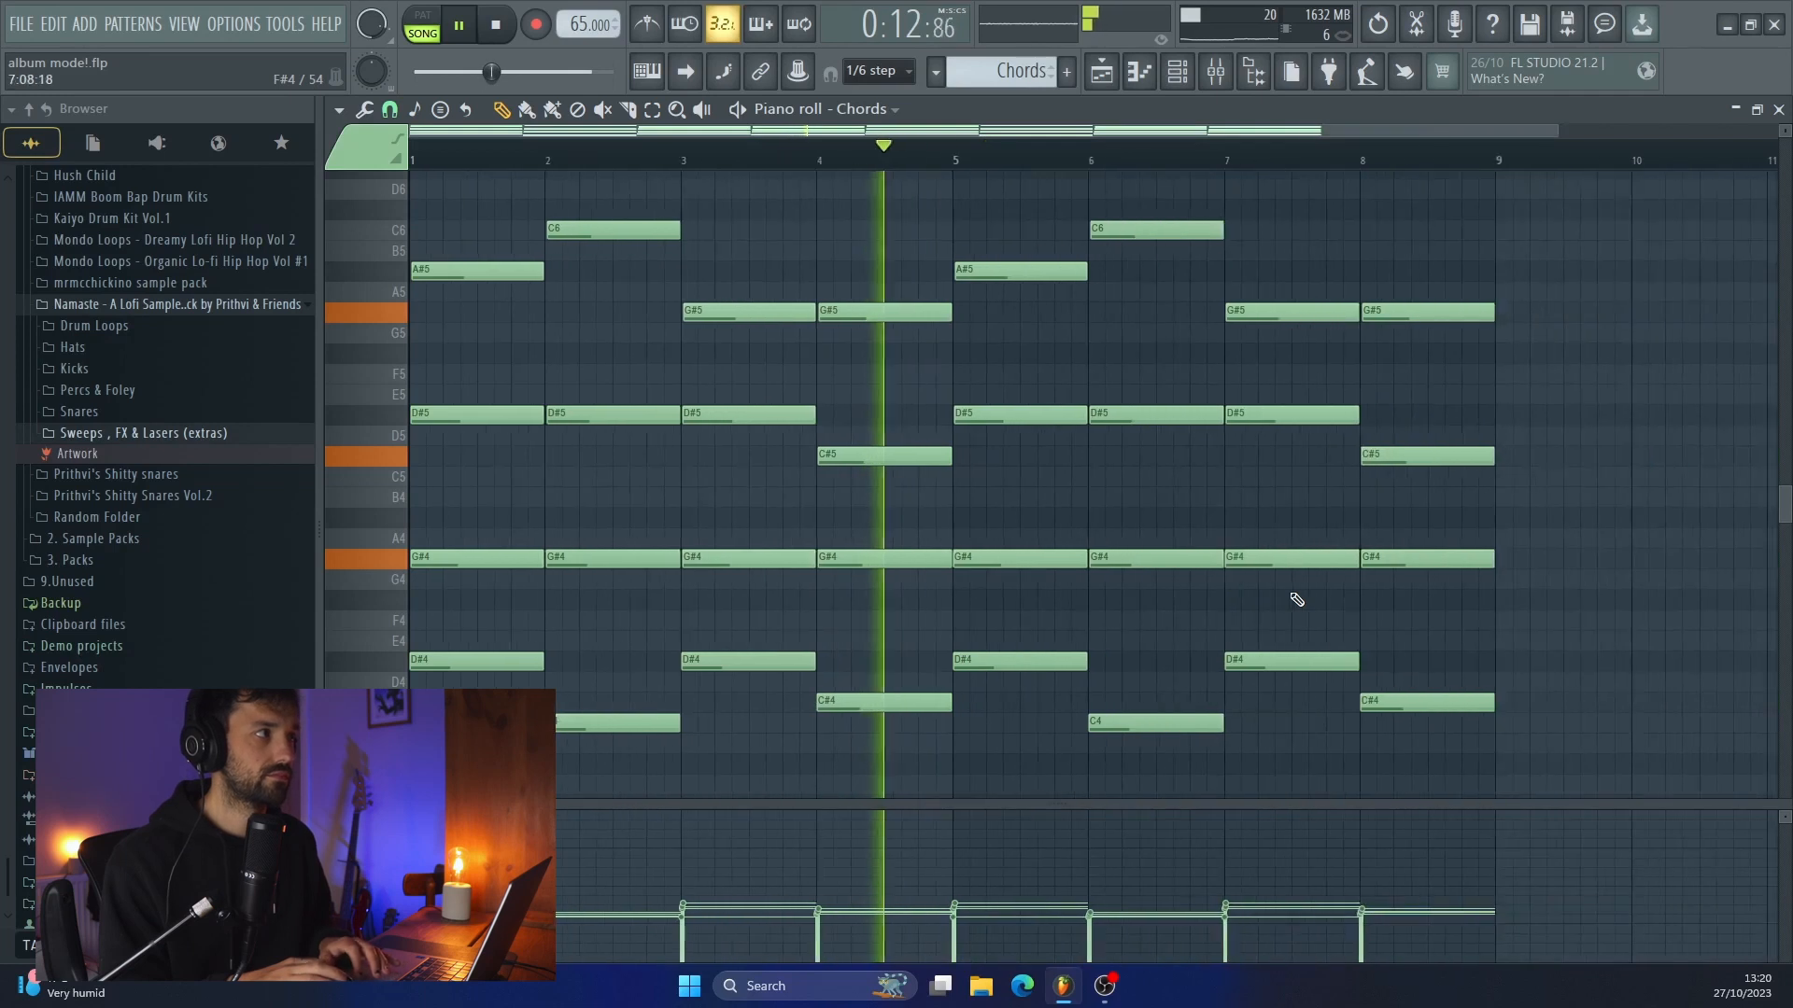
pyautogui.press('space')
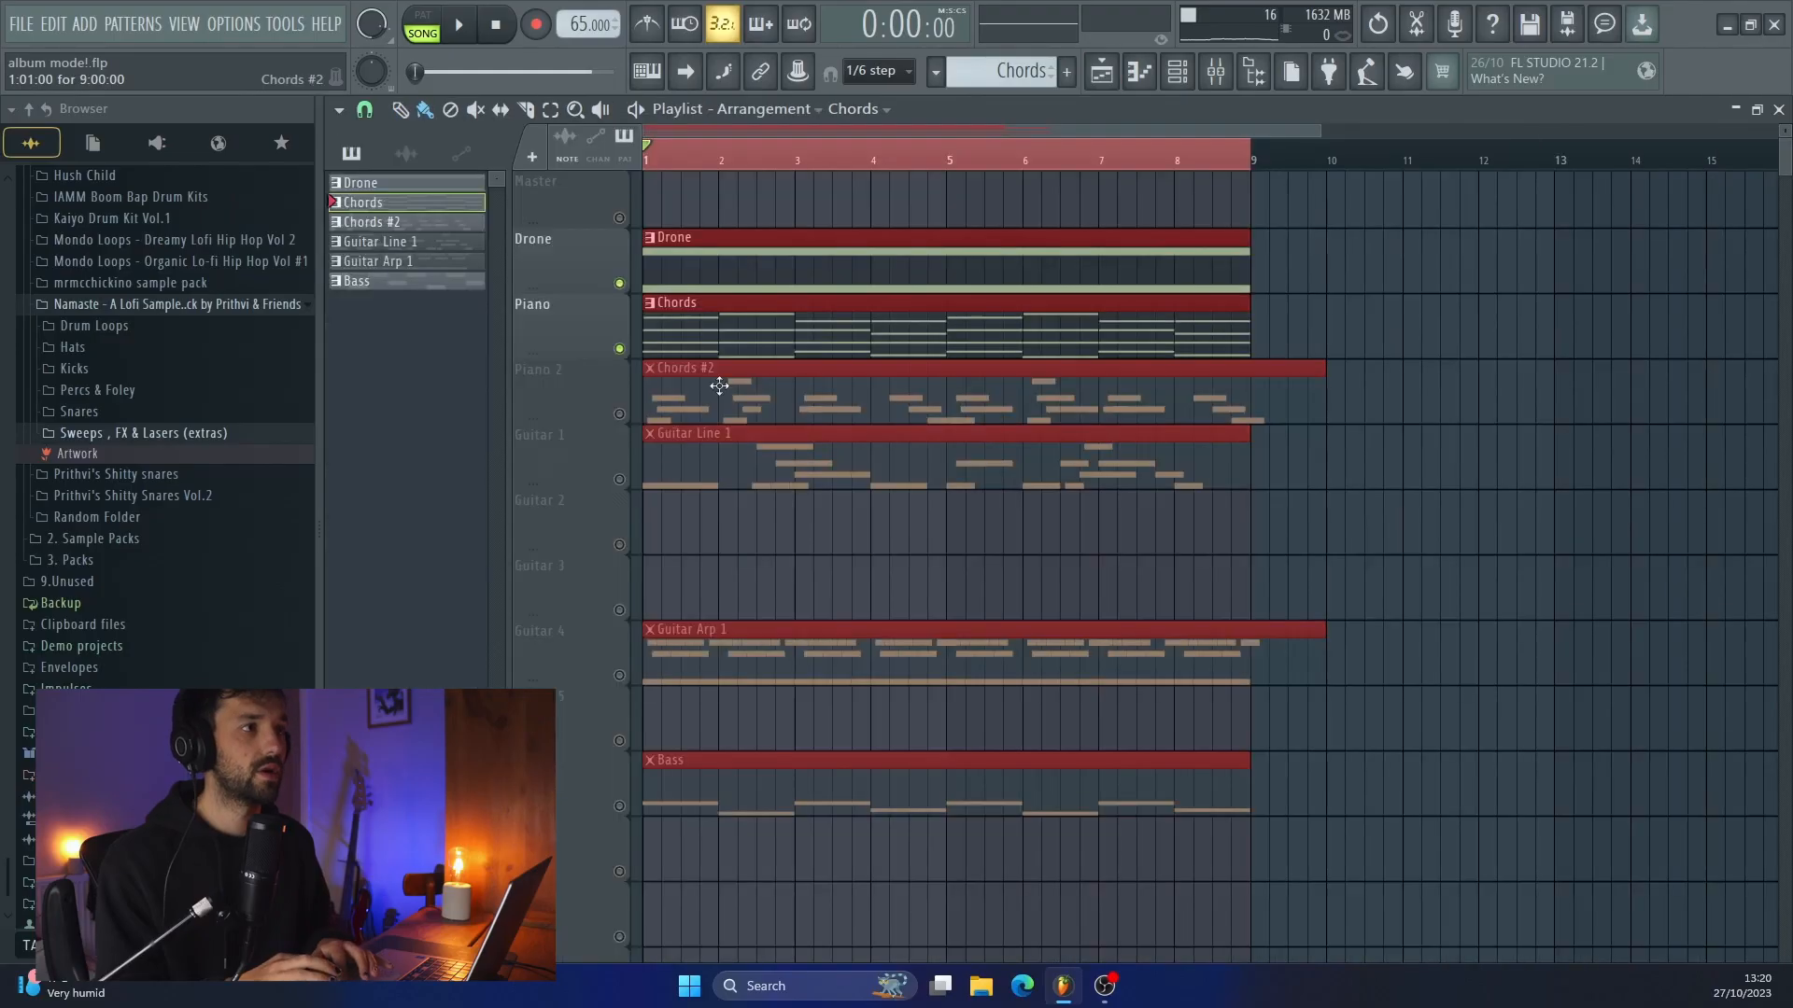
# Unmute the Piano 2 track and play its Chords #2 pattern in the piano roll
pyautogui.click(619, 415)
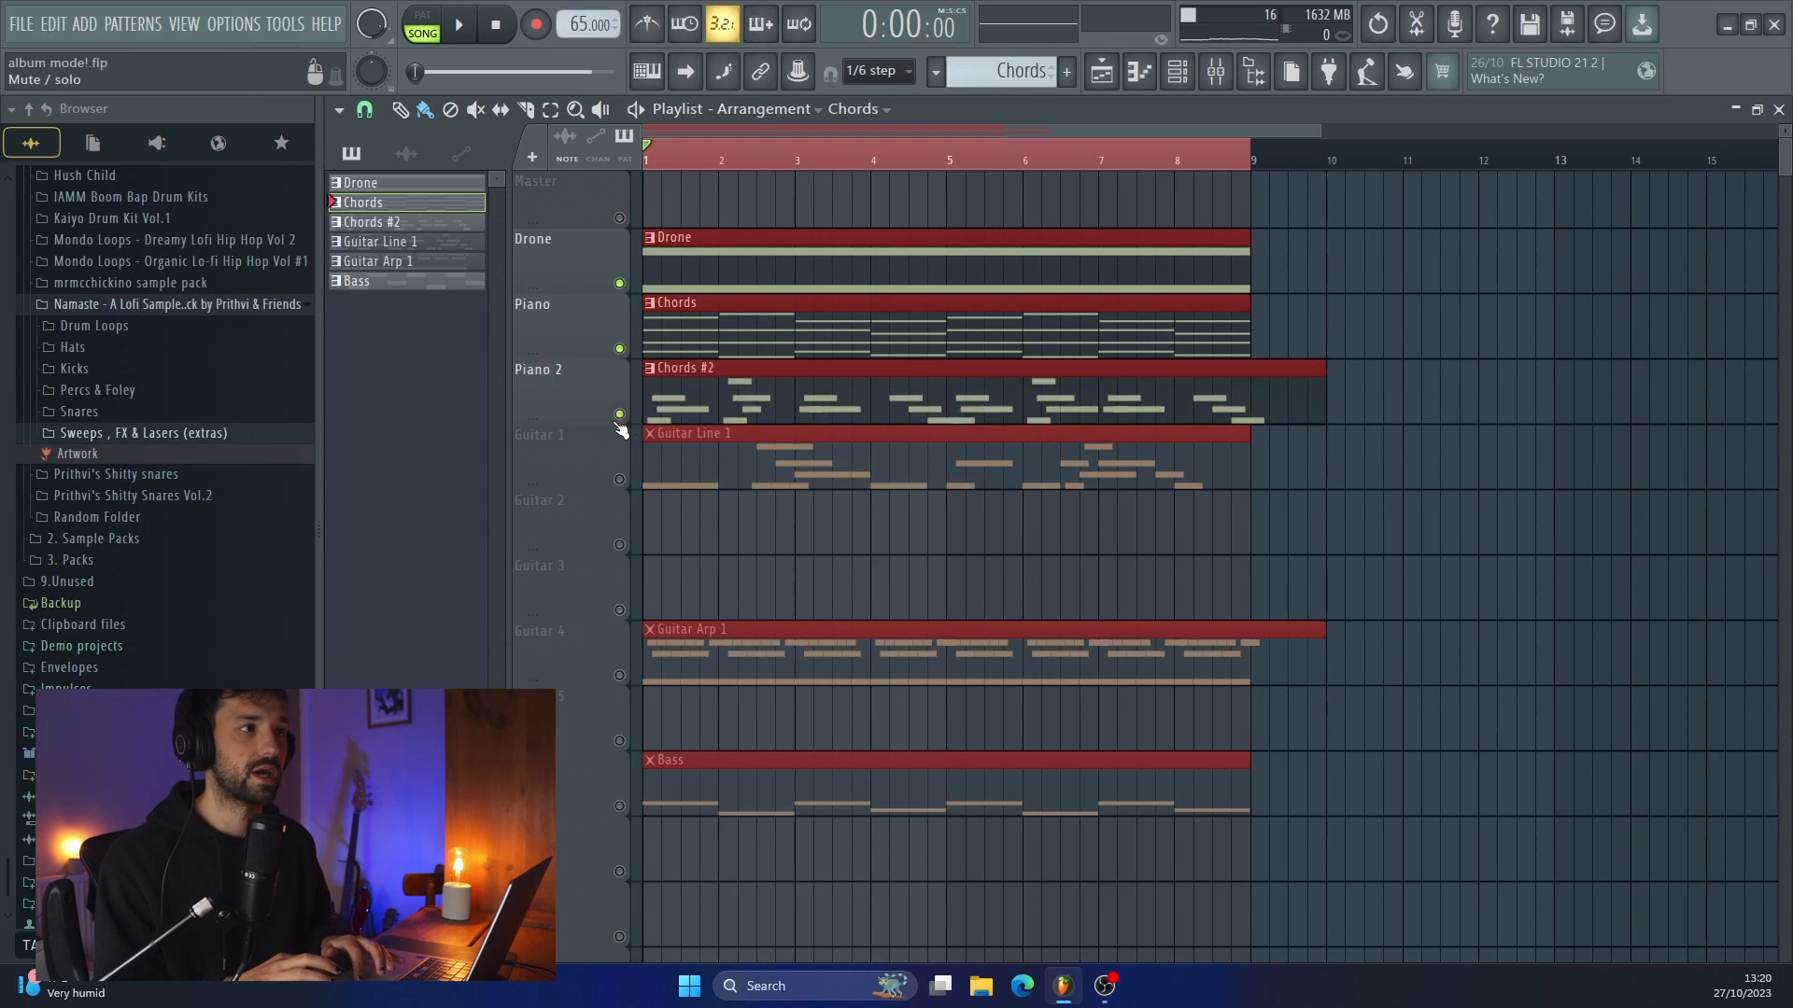
pyautogui.doubleClick(673, 400)
pyautogui.scroll(3, 679, 406)
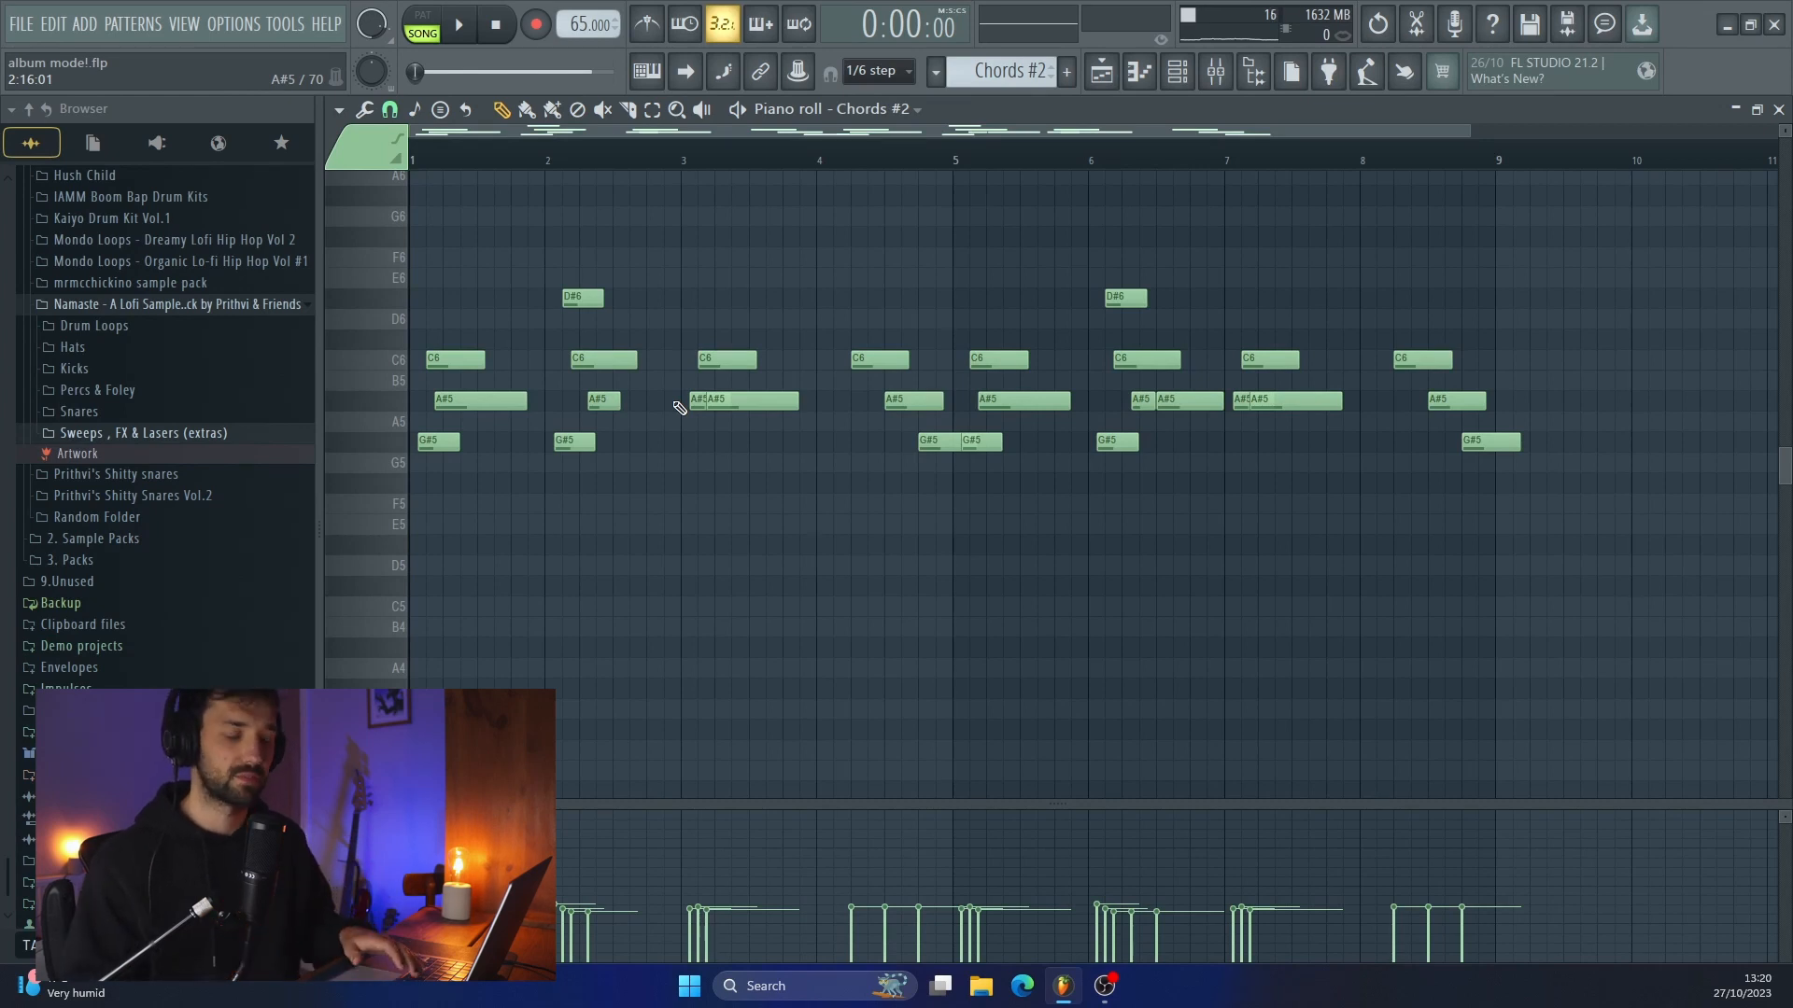
pyautogui.press('space')
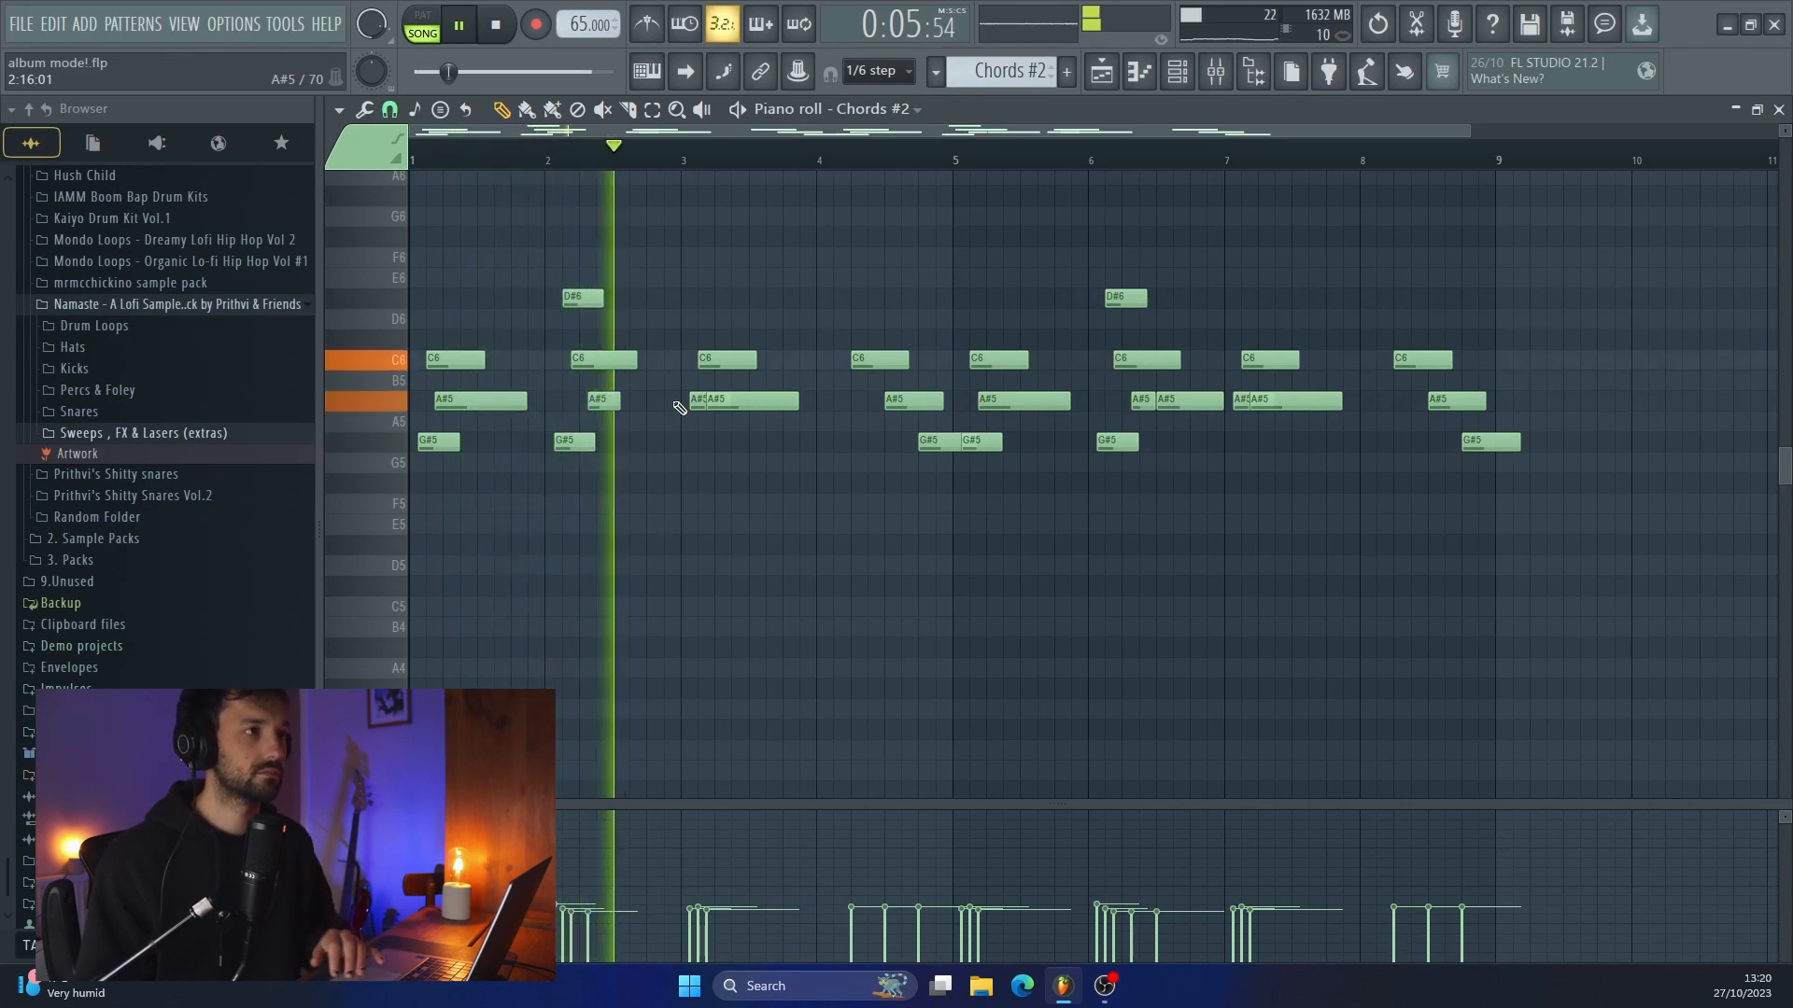
# Raise the velocity of all Chords #2 notes with the Multiply setting of level scaling
pyautogui.hotkey('ctrl', 'a')
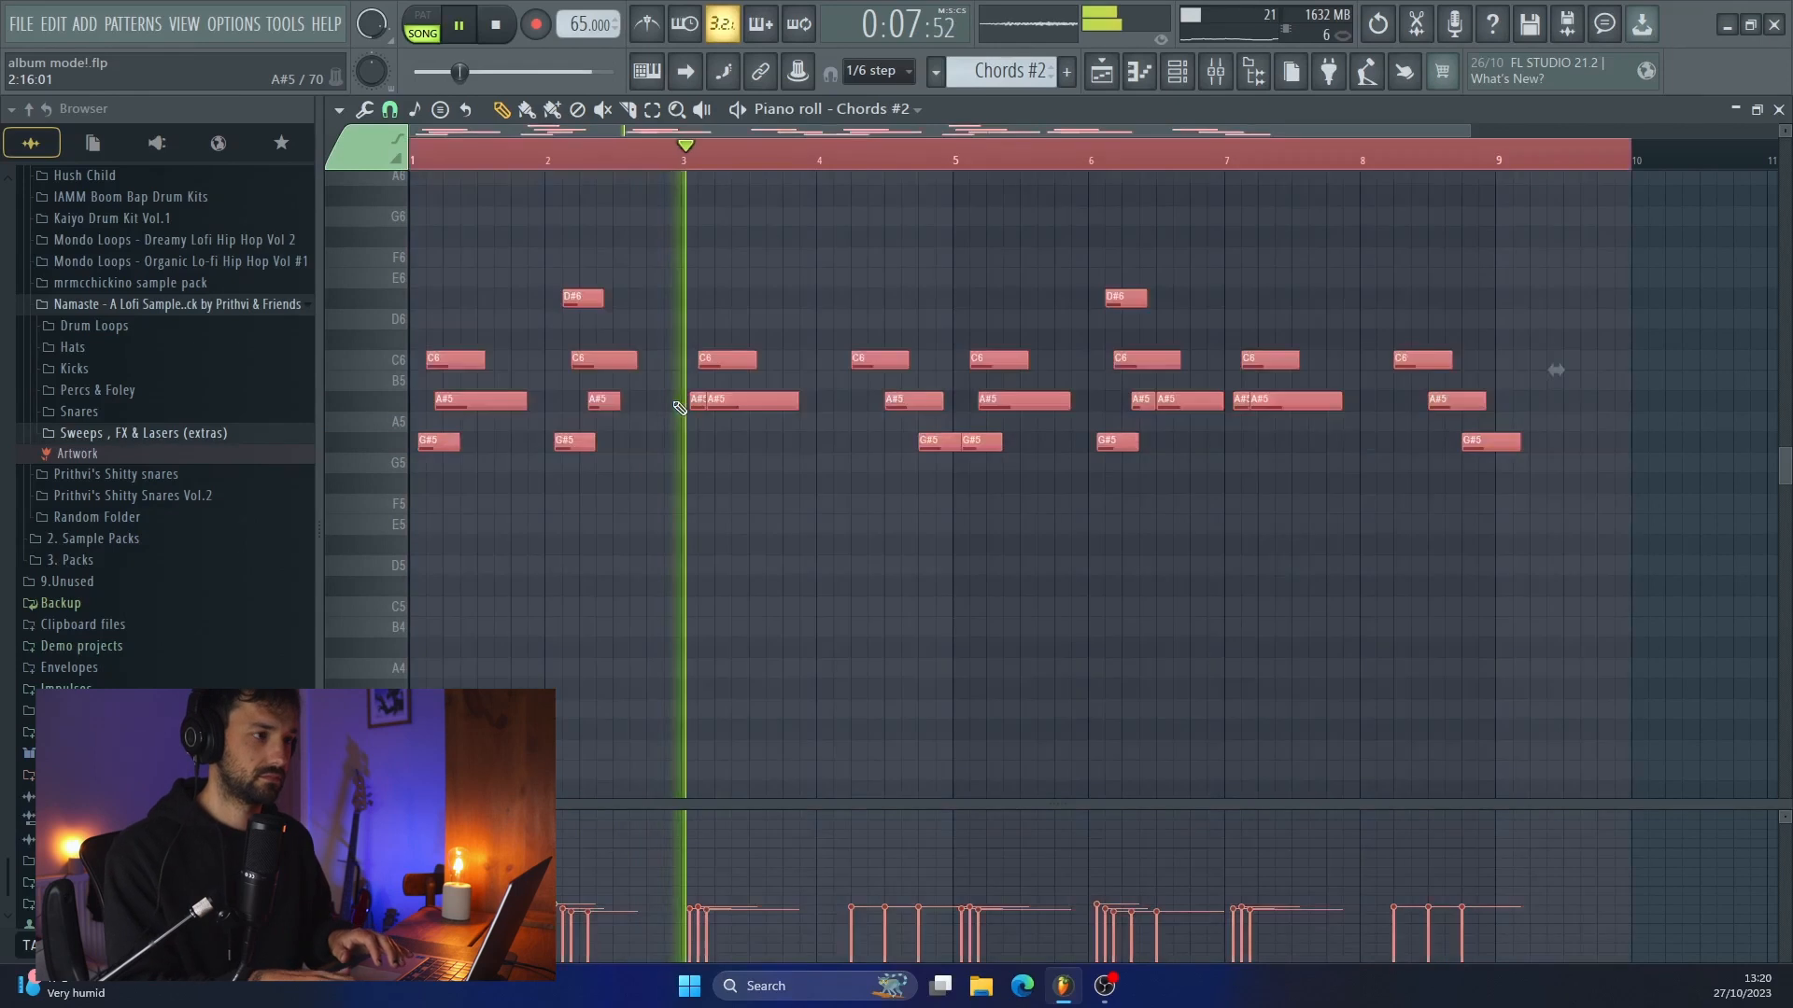
pyautogui.hotkey('alt', 'x')
pyautogui.scroll(6, 916, 422)
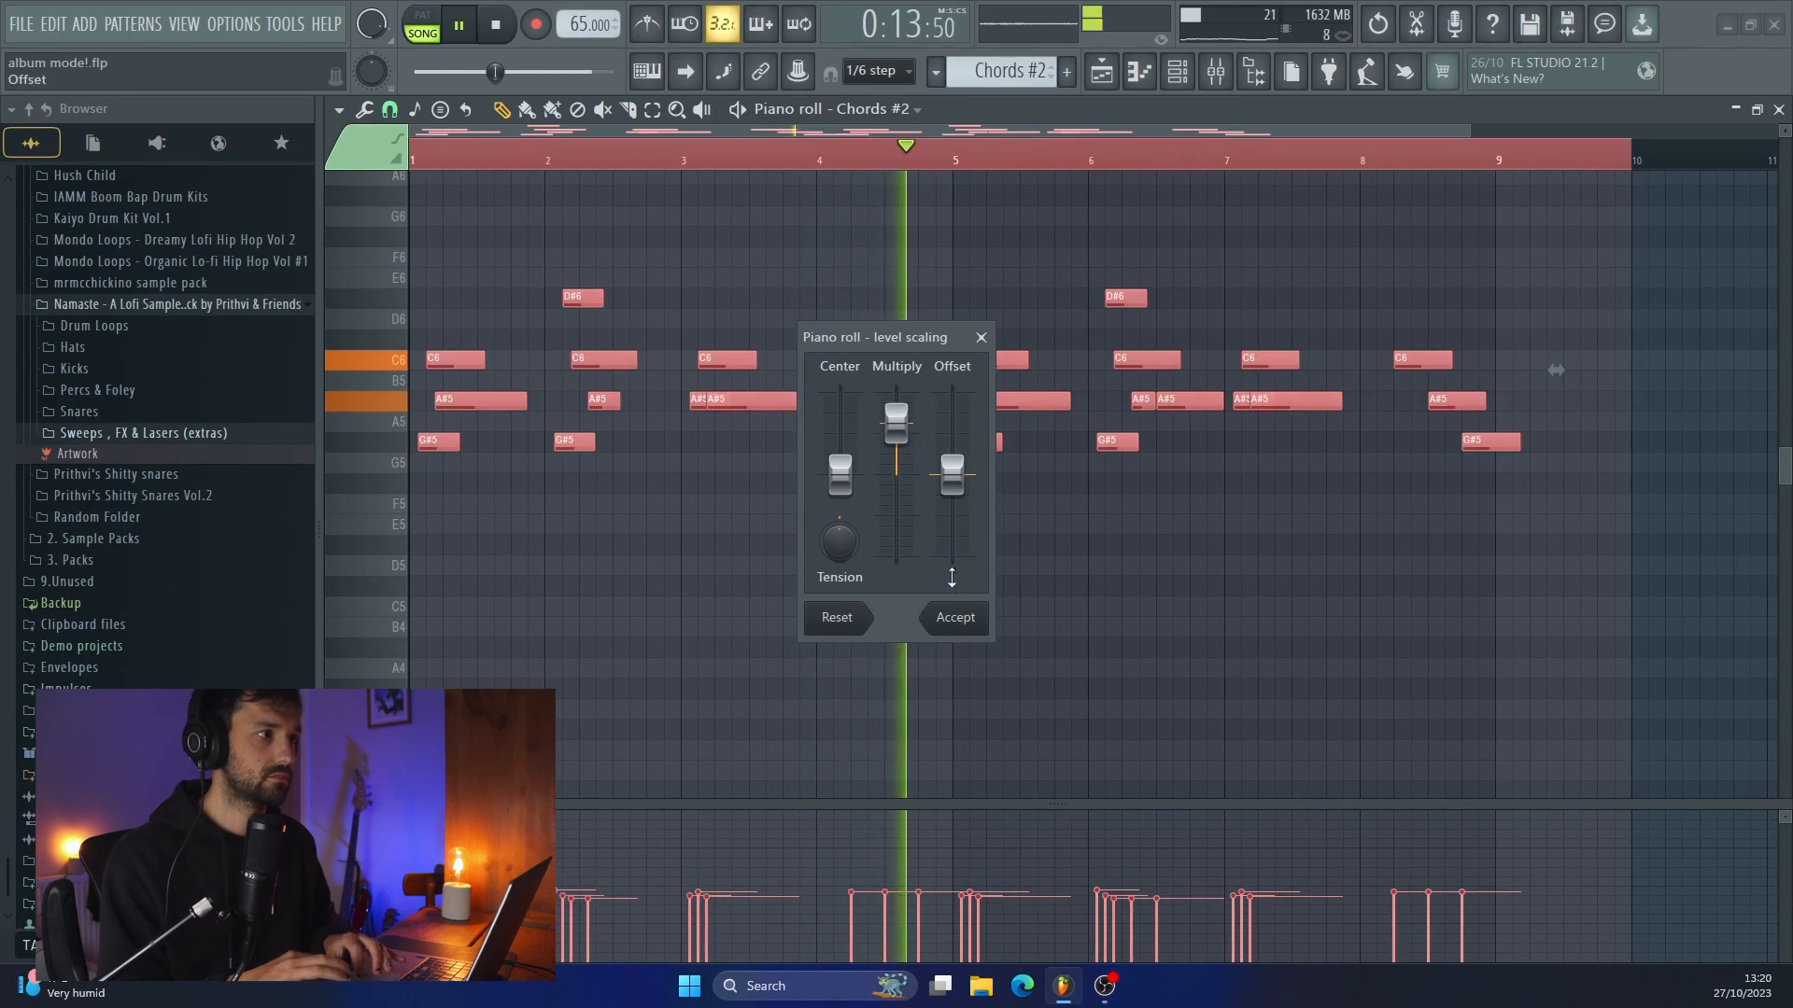
pyautogui.click(966, 624)
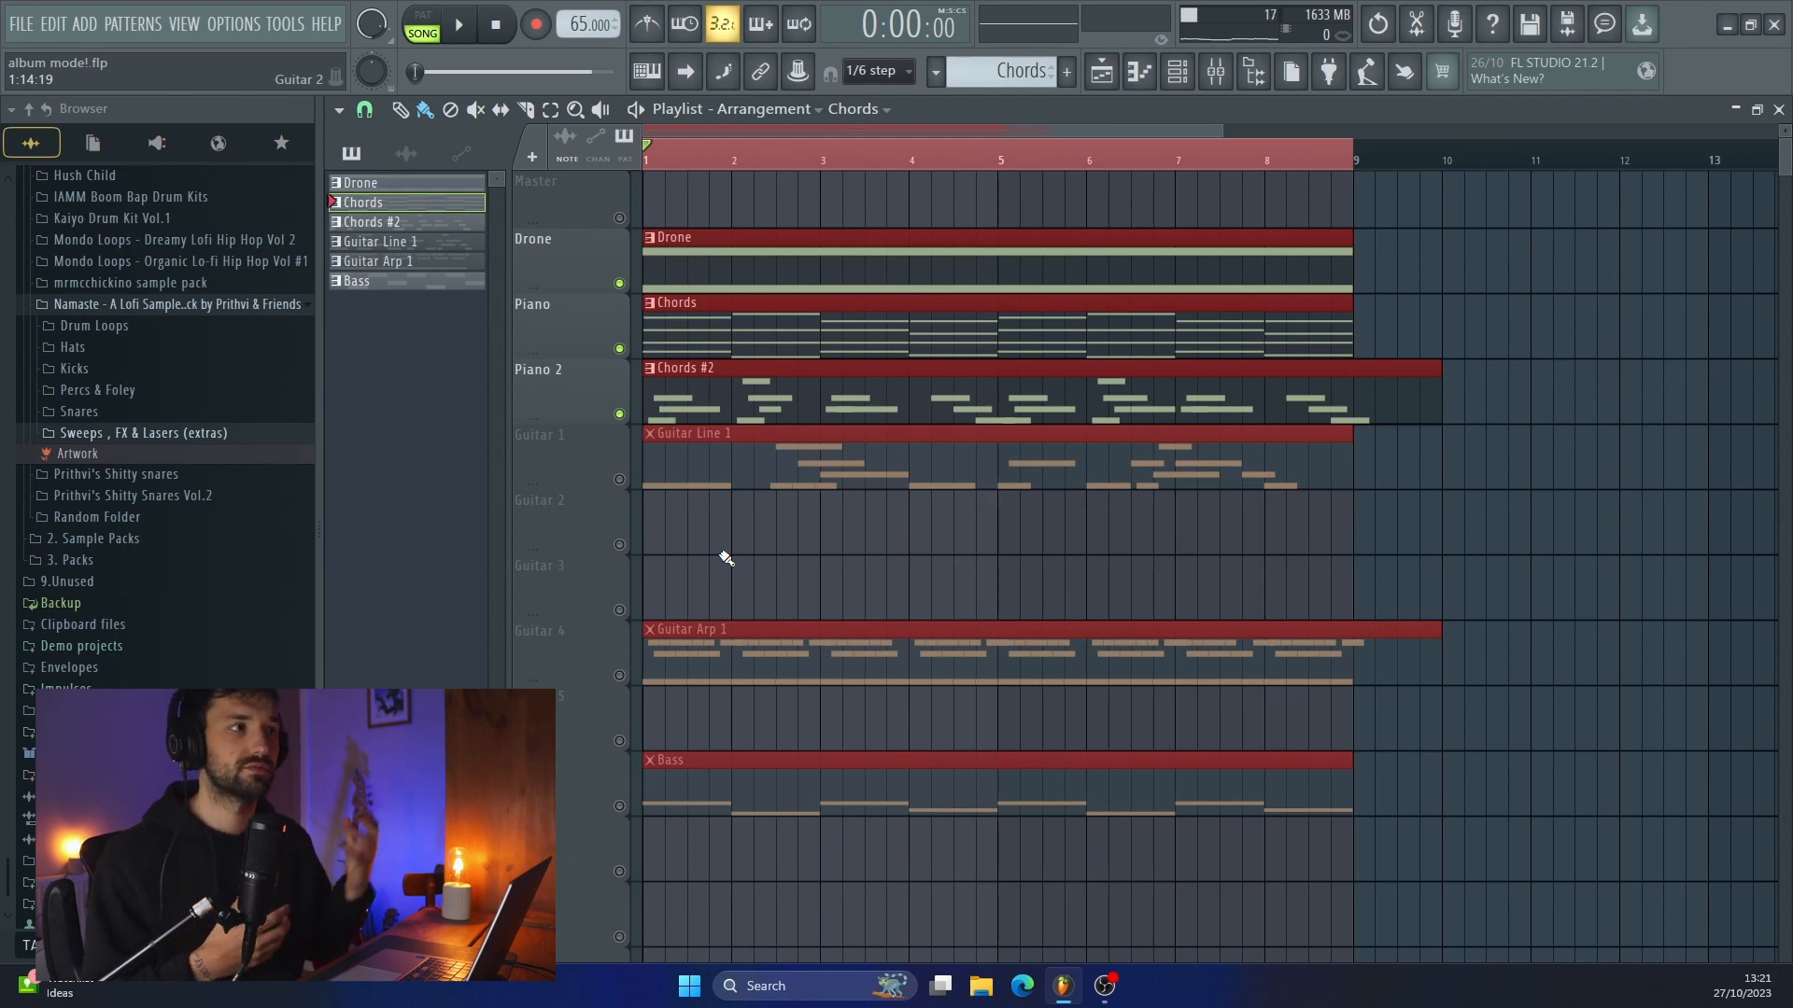
# Unmute the Guitar 4 track and inspect Guitar Arp 1's Fruity parametric EQ 2 and Solaris effects in the mixer
pyautogui.click(620, 676)
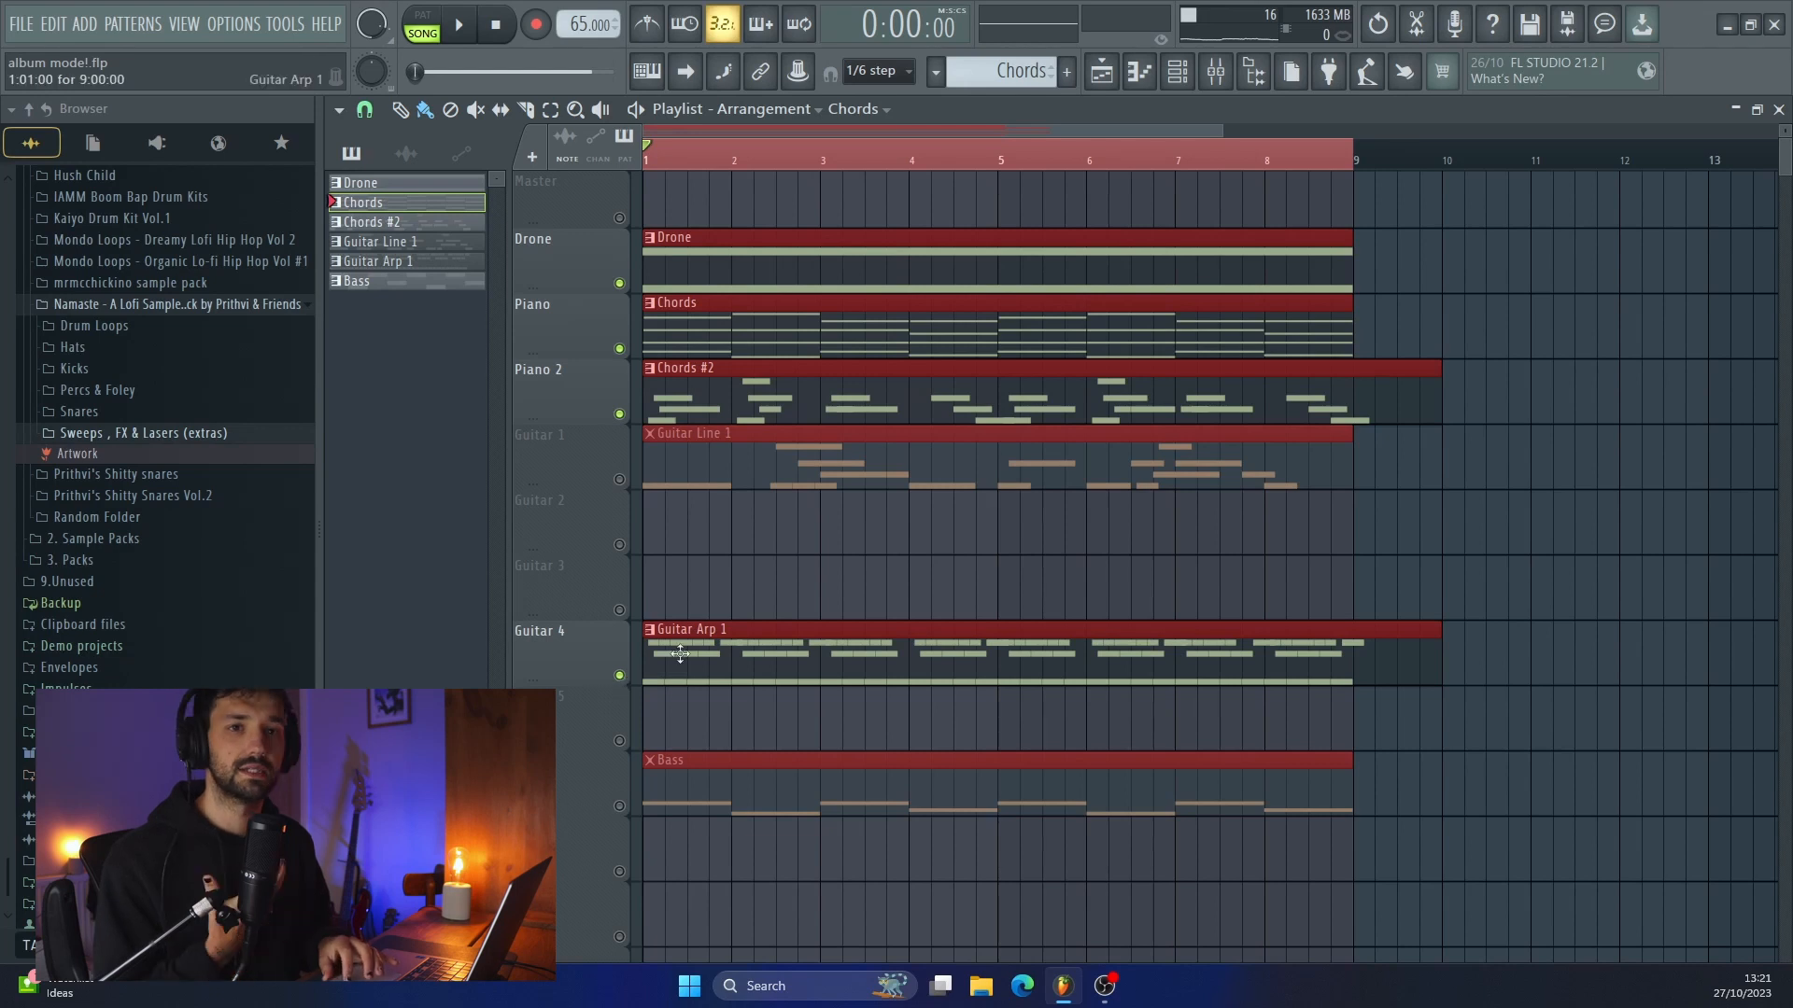
pyautogui.press('F6')
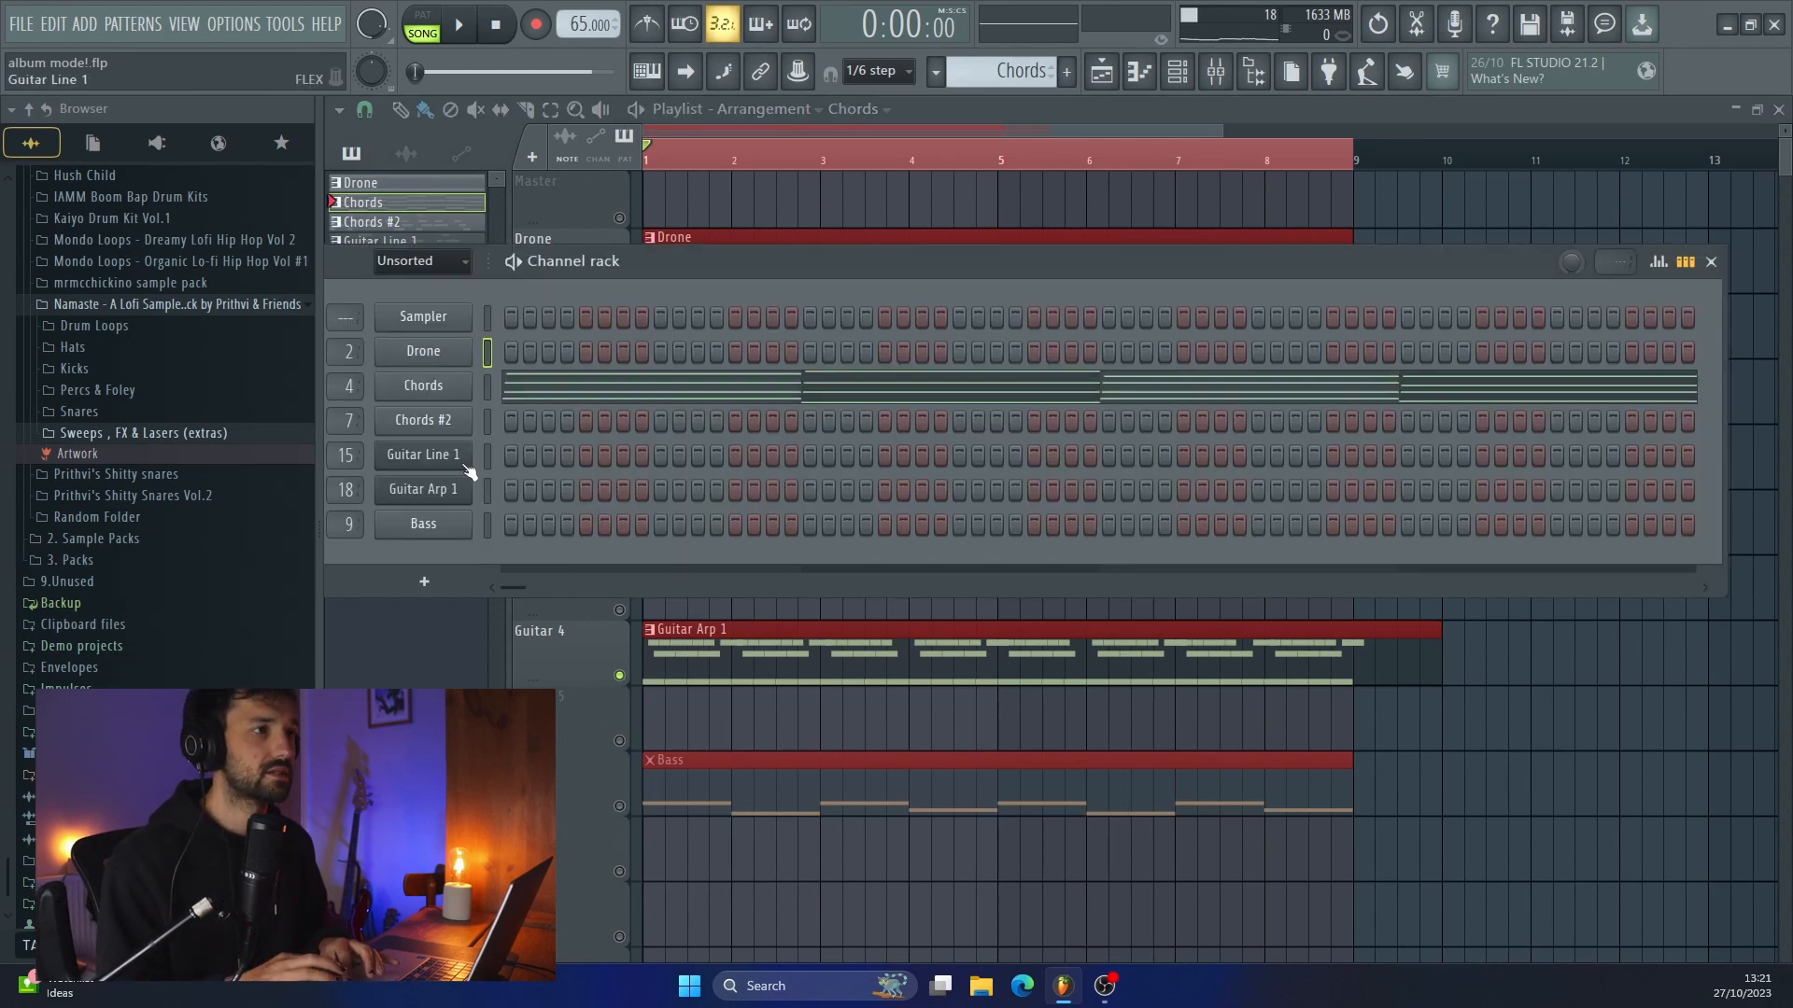
pyautogui.click(444, 495)
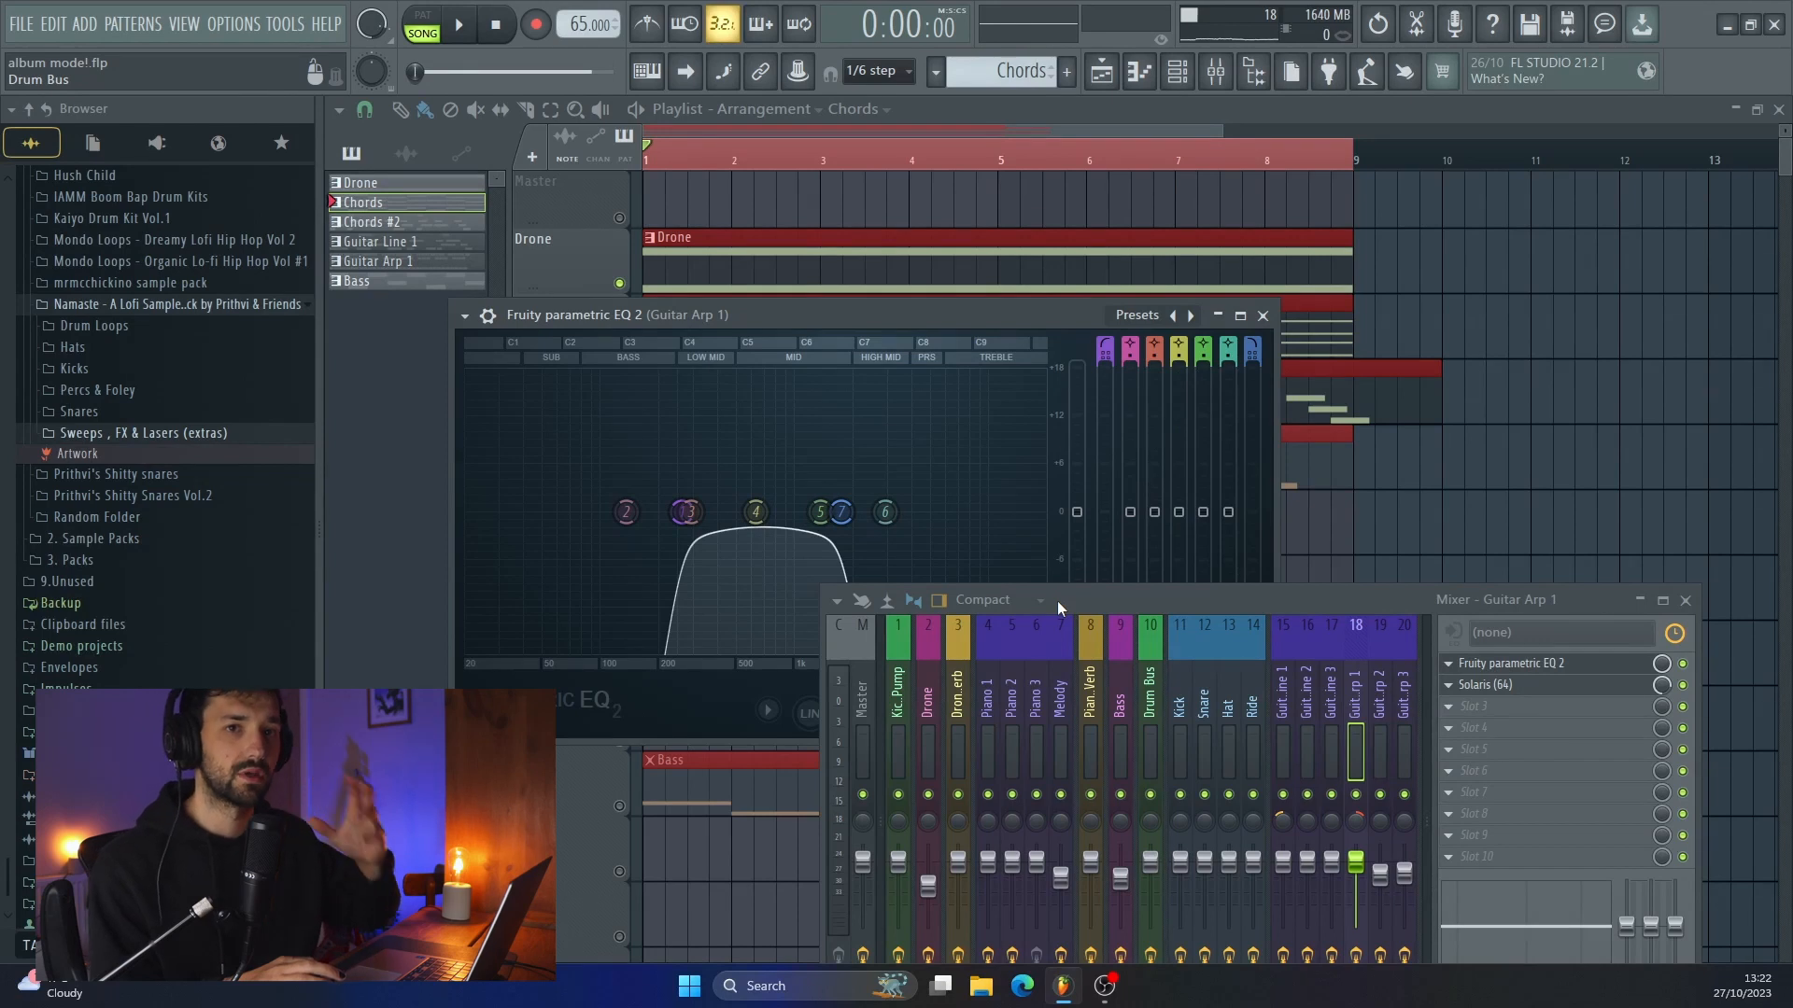
pyautogui.click(1534, 688)
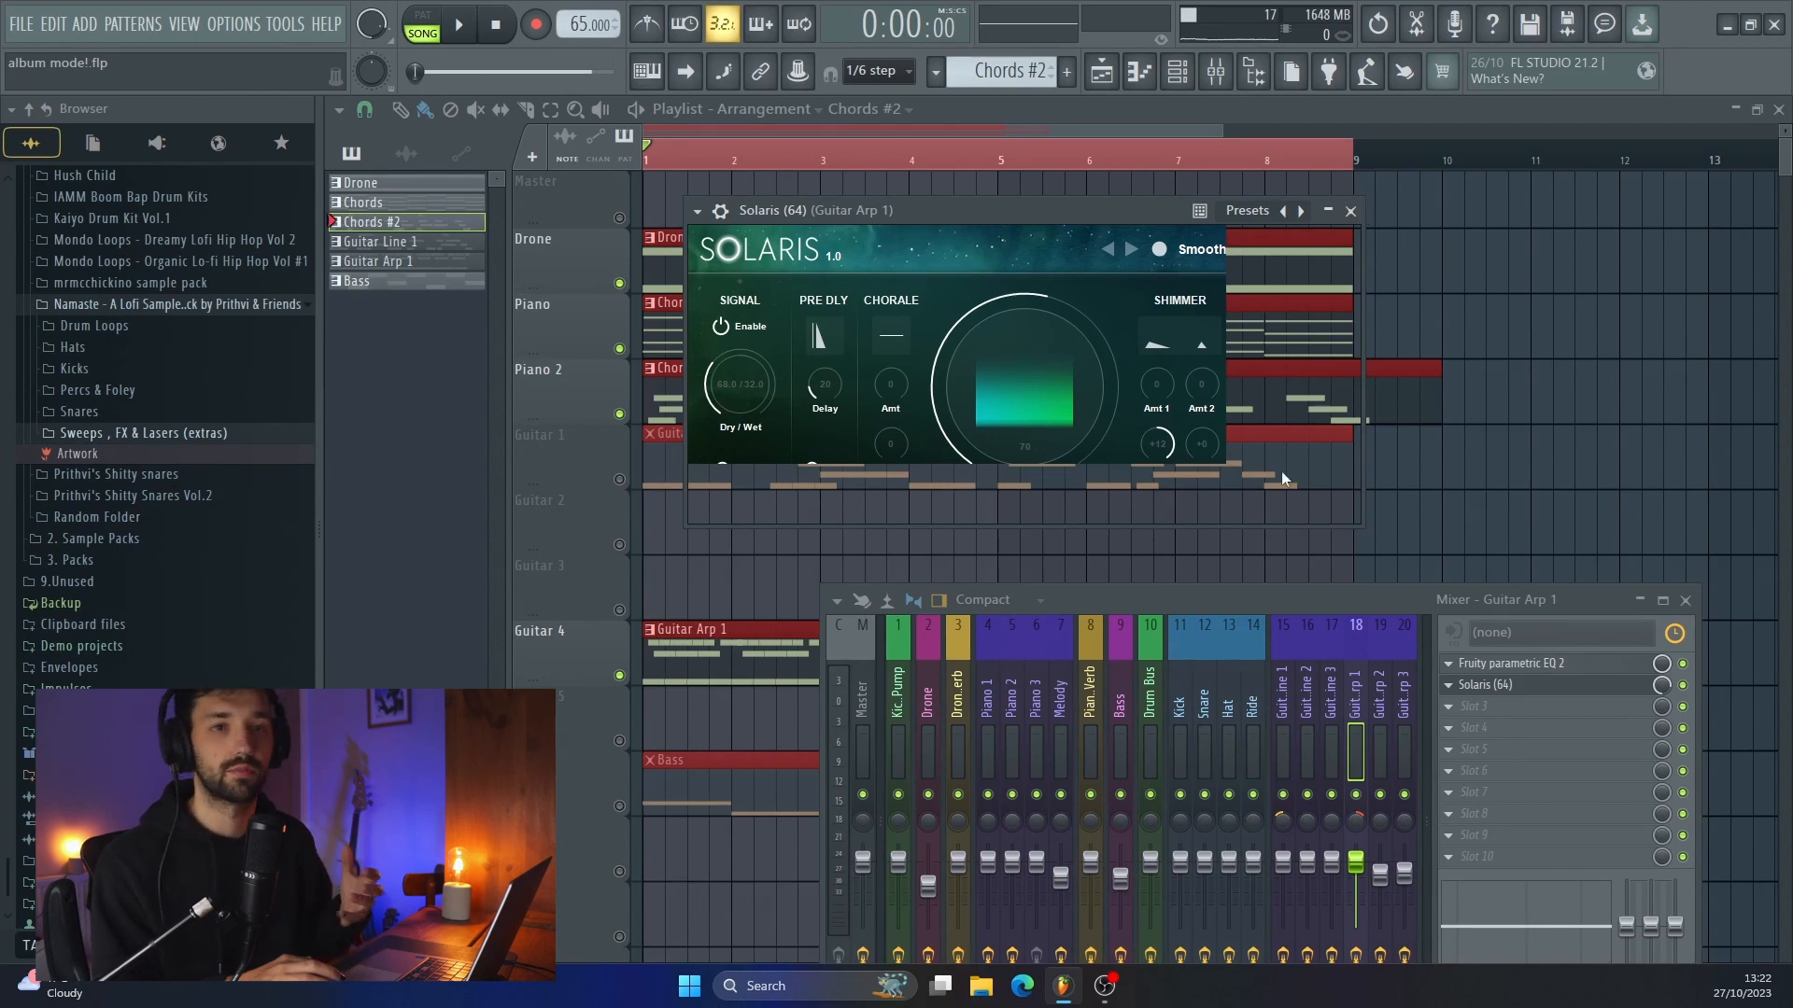
pyautogui.press('Escape')
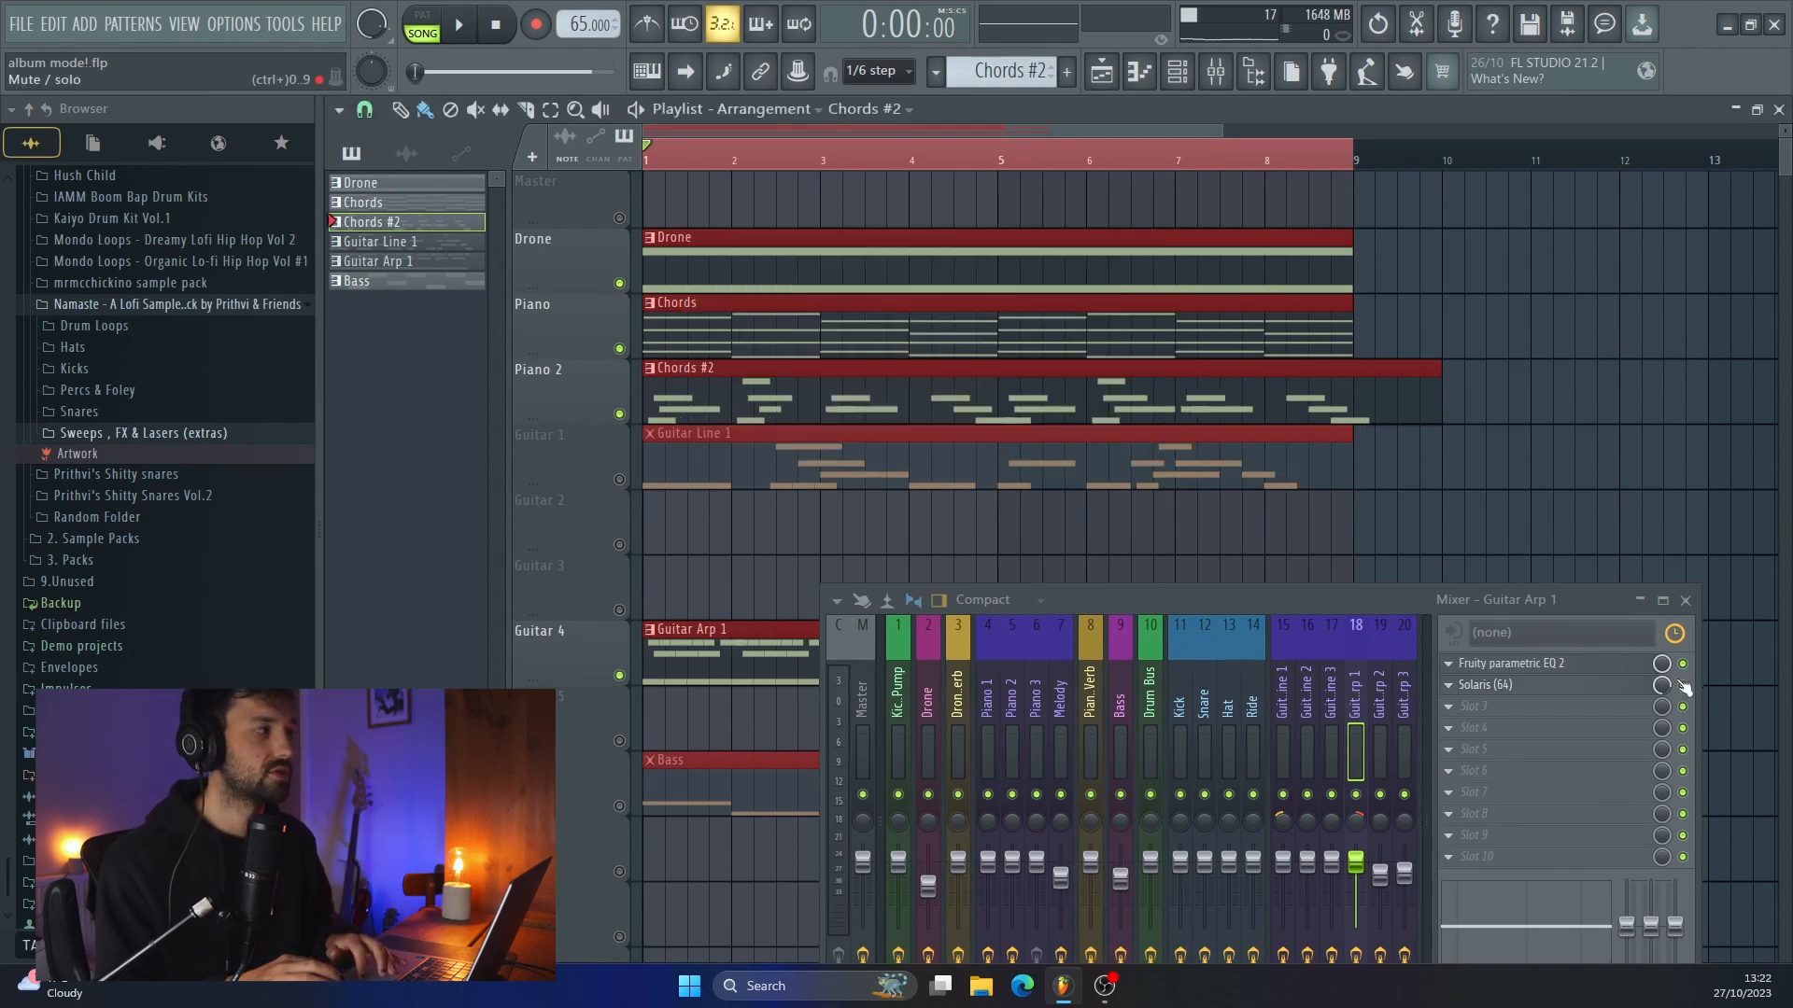
# Solo the Guitar 4 track and play Guitar Arp 1 with its Solaris effect bypassed
pyautogui.rightClick(619, 675)
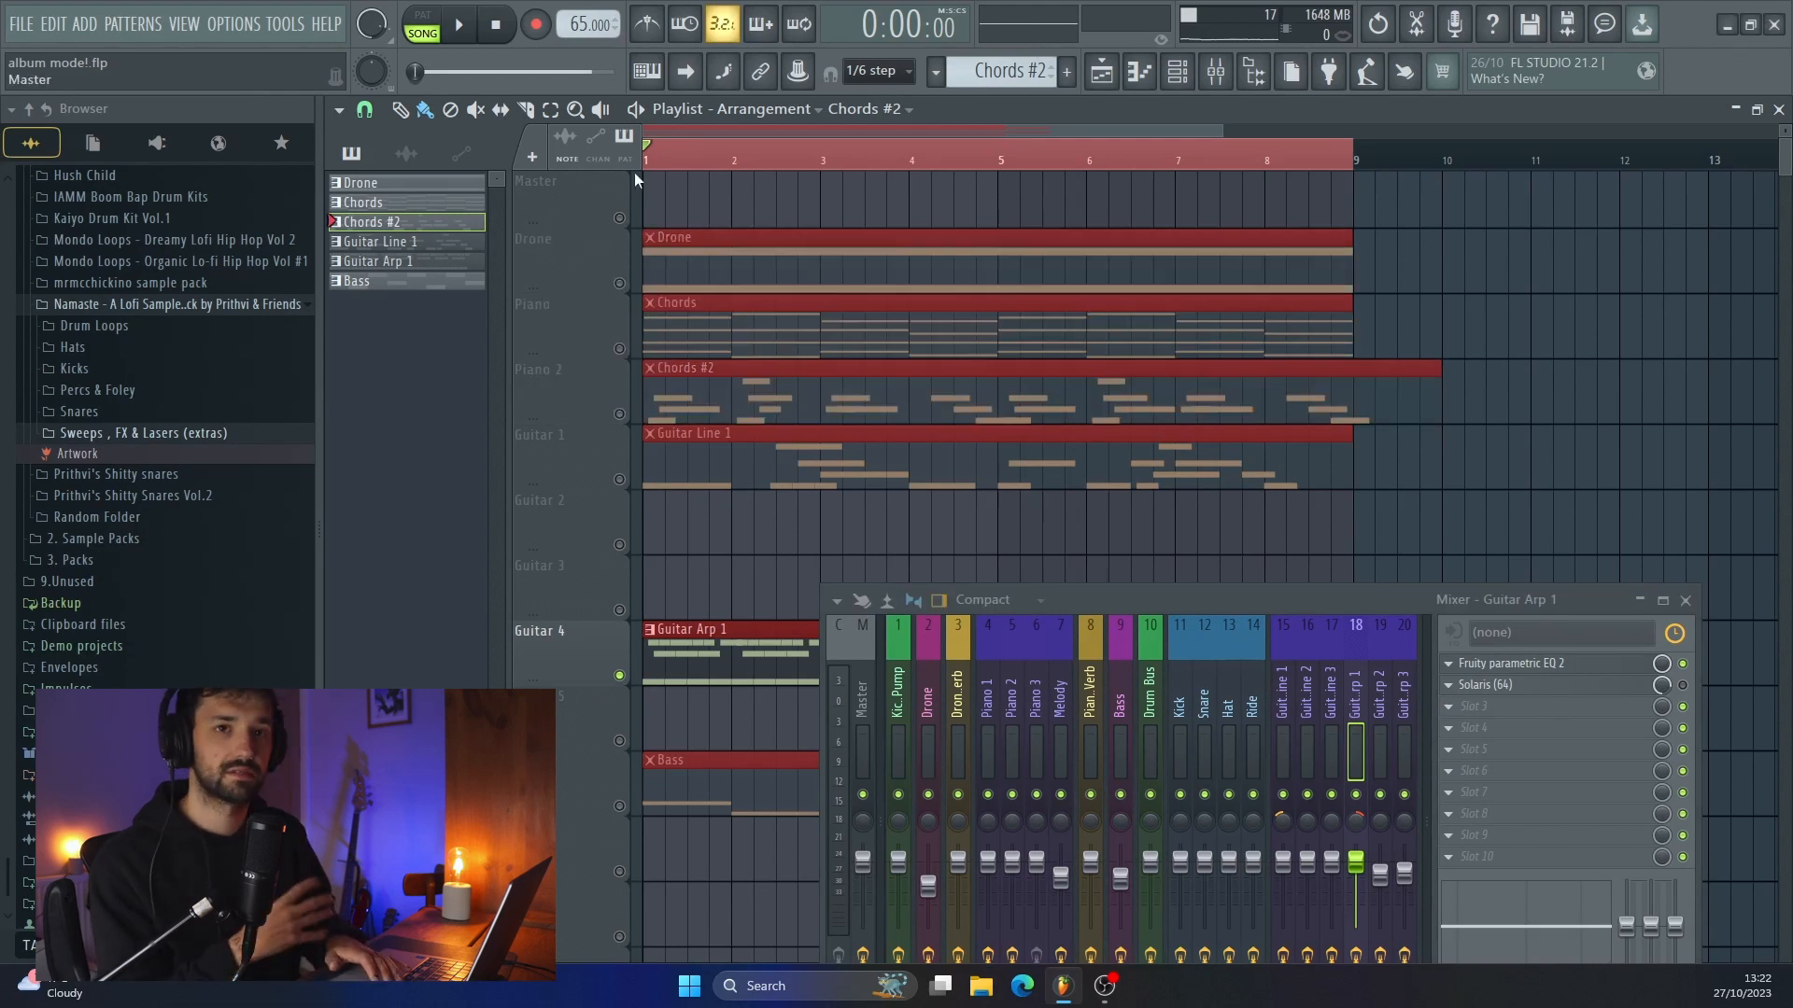
pyautogui.press('space')
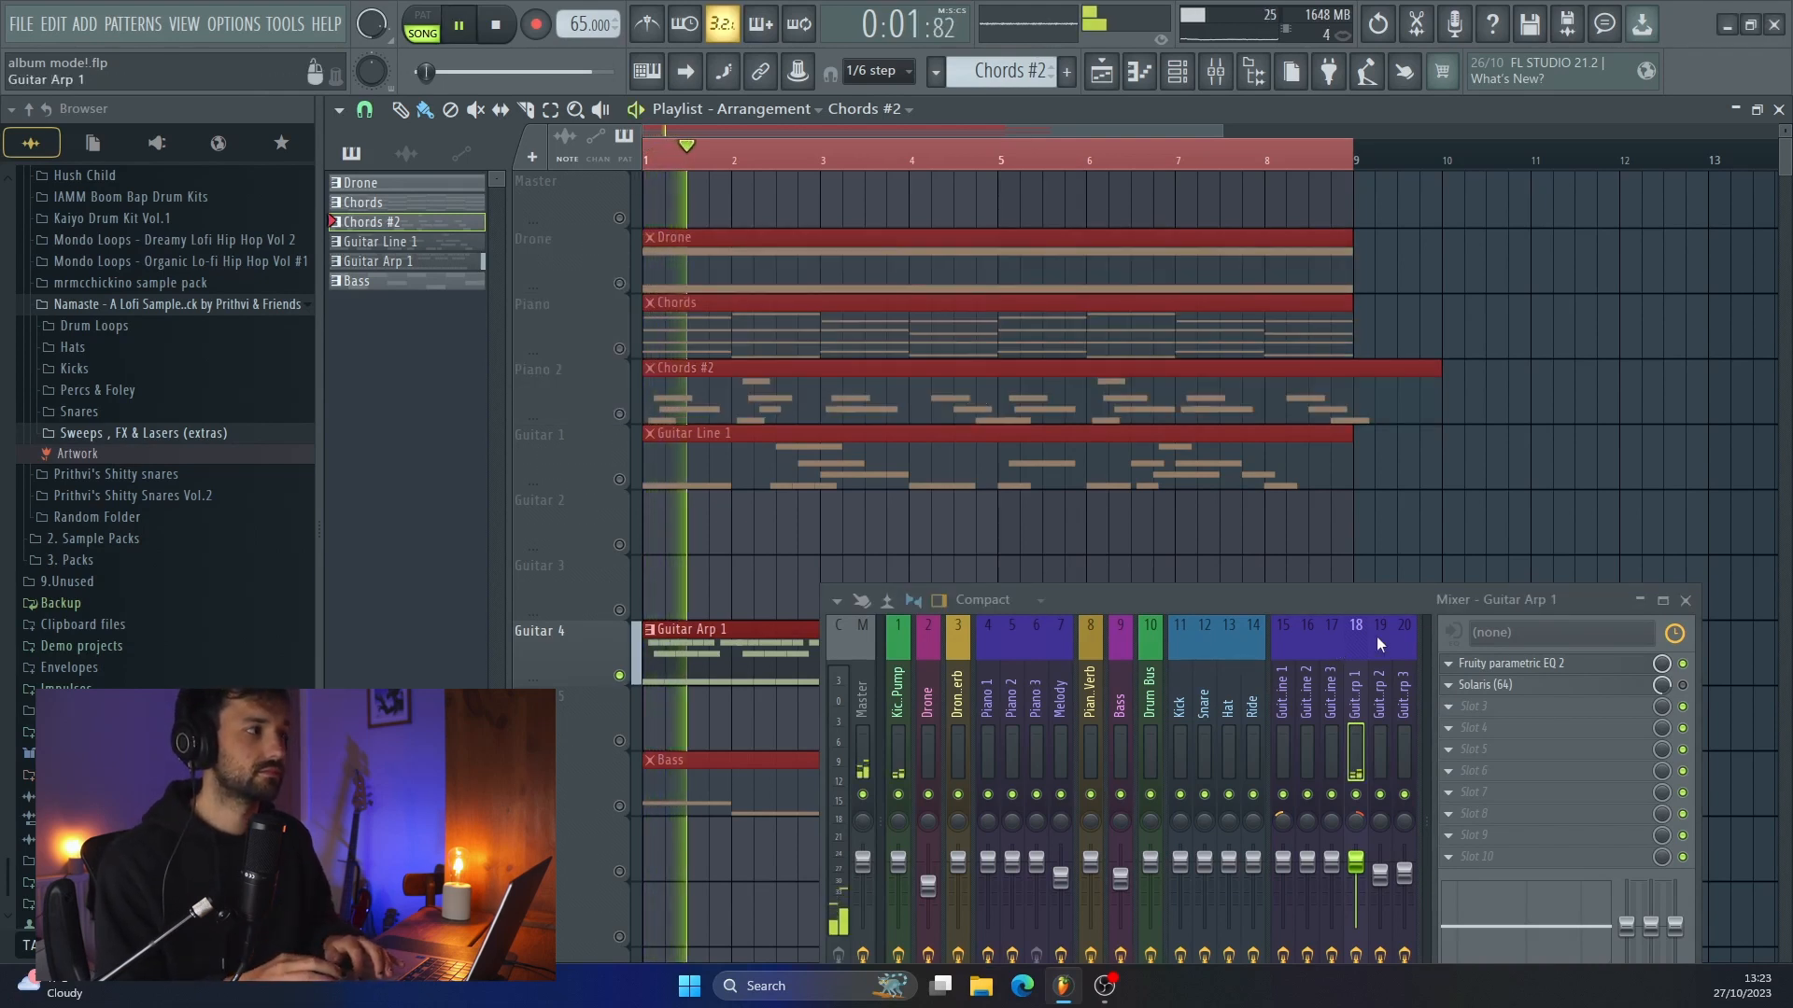
pyautogui.moveTo(1404, 602); pyautogui.dragTo(1386, 171)
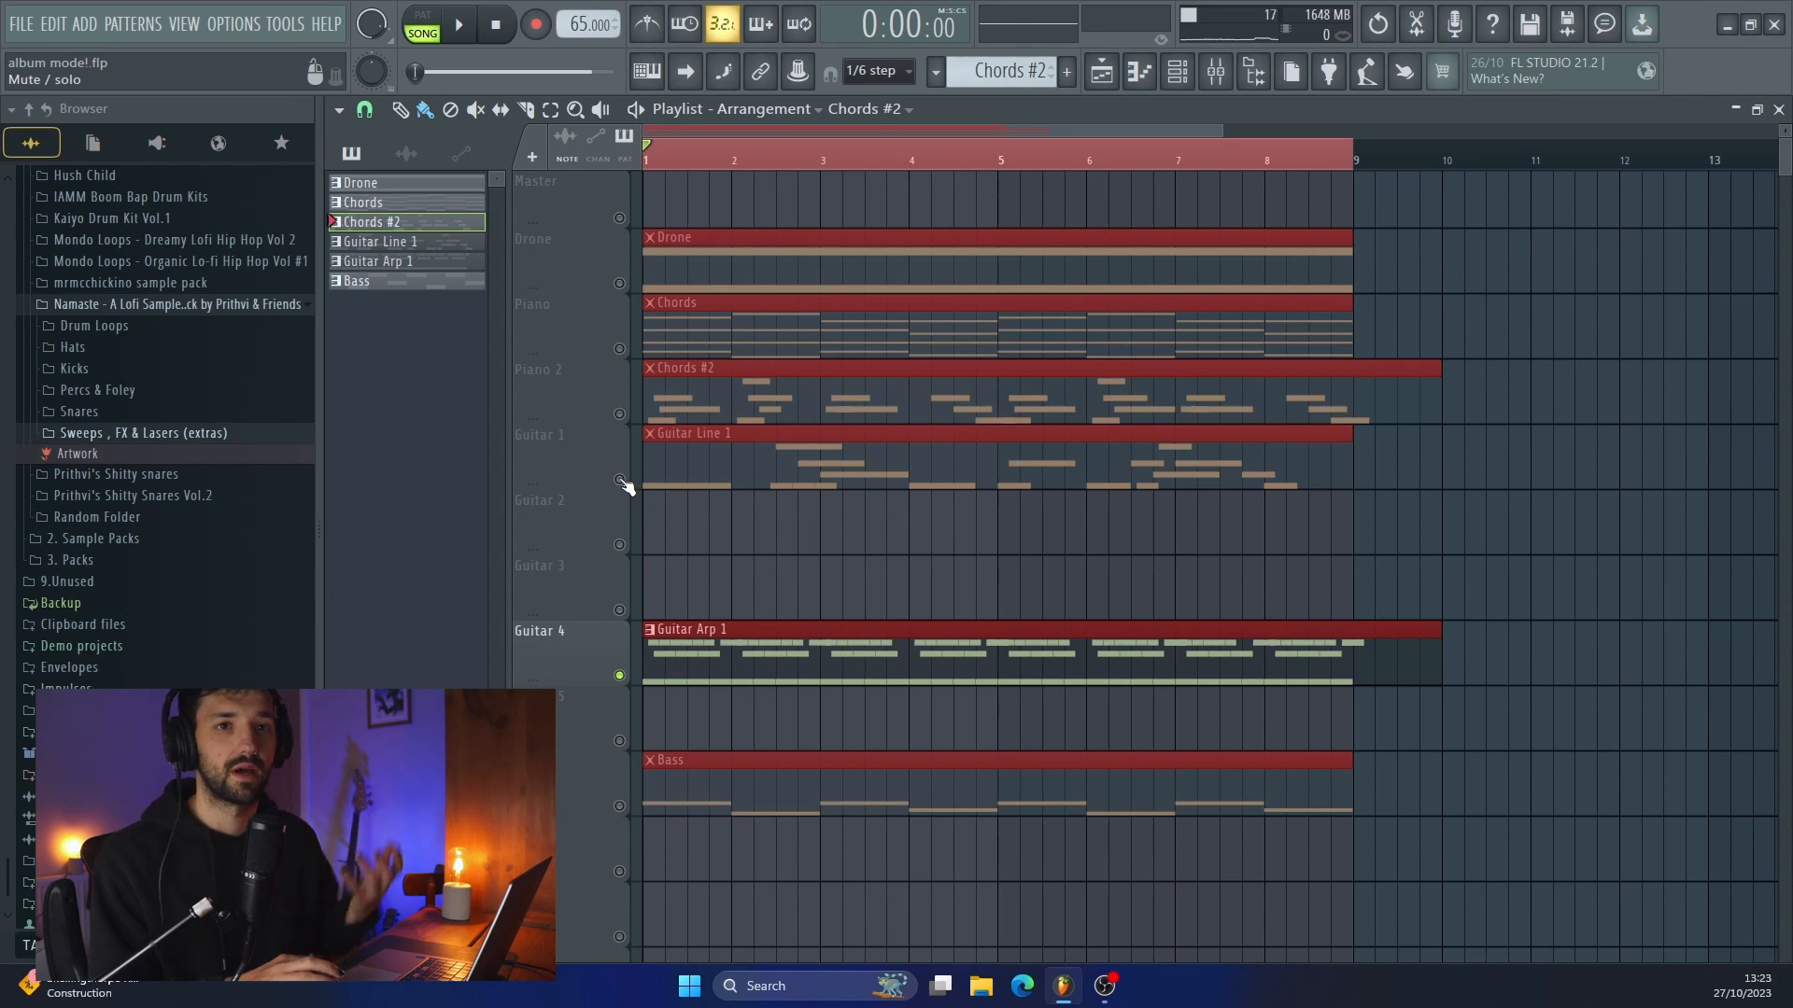
# Unmute the Guitar 1 track and listen to Guitar Line 1 together with Guitar Arp 1
pyautogui.click(620, 479)
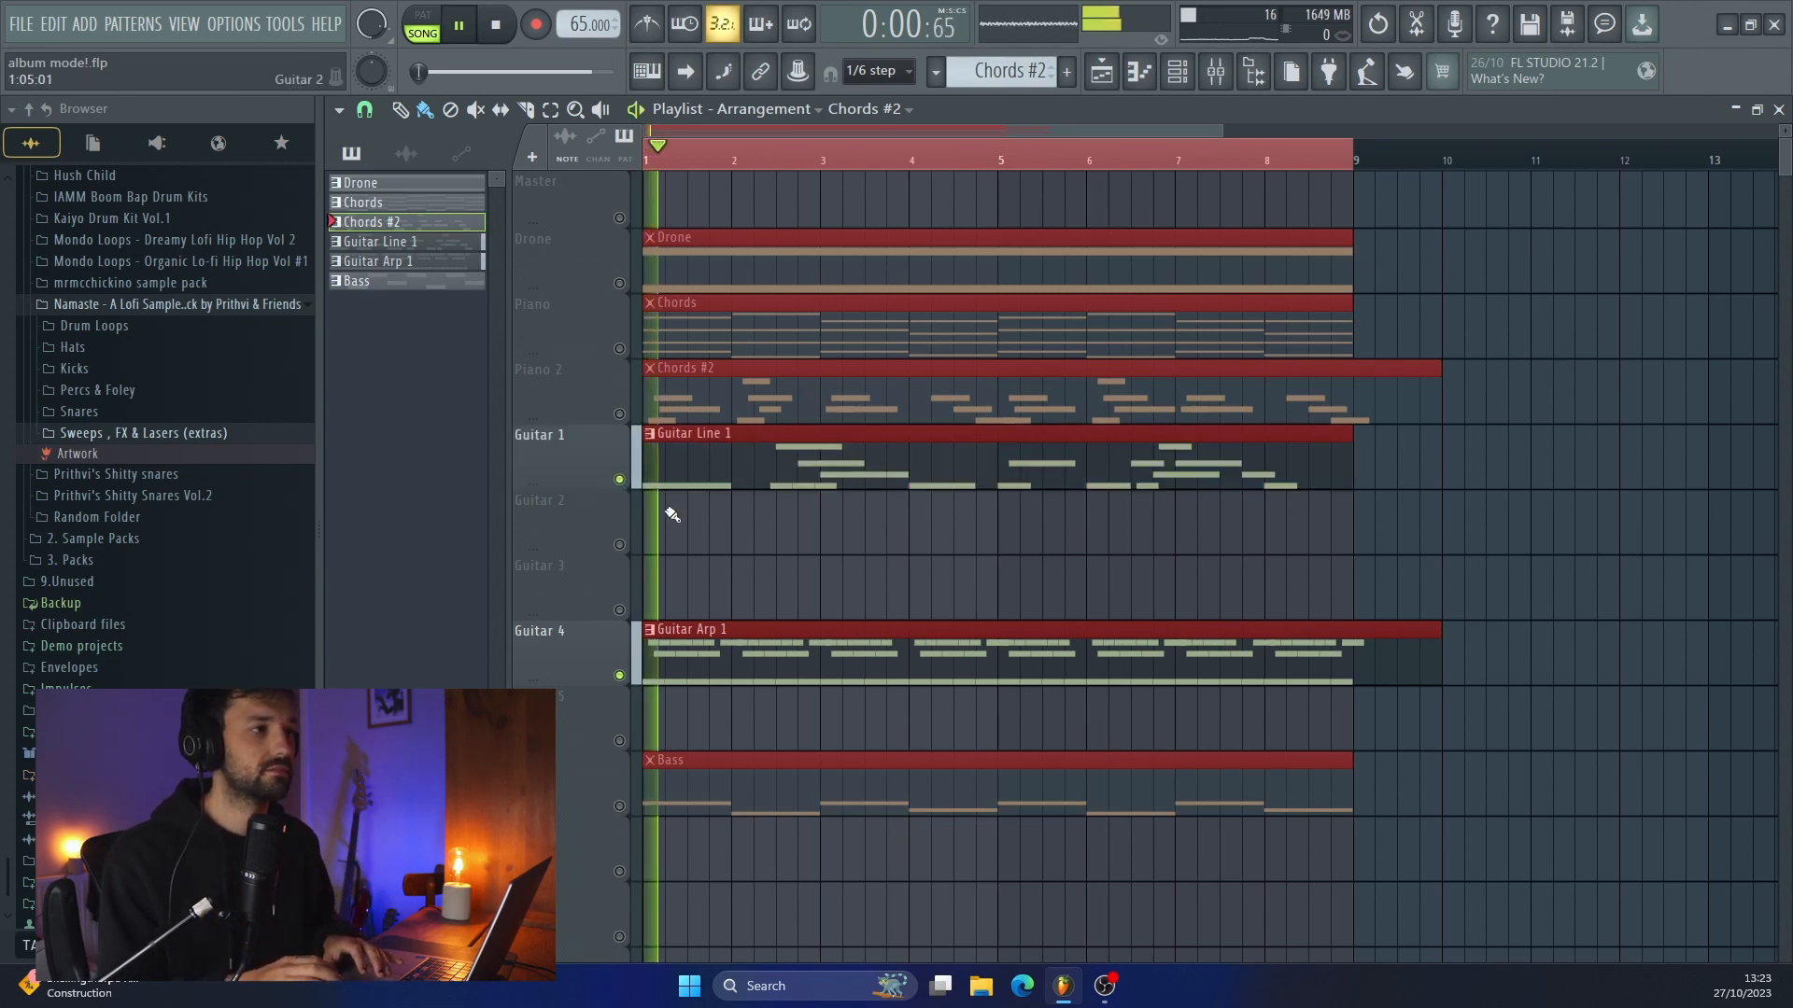
pyautogui.scroll(2, 672, 515)
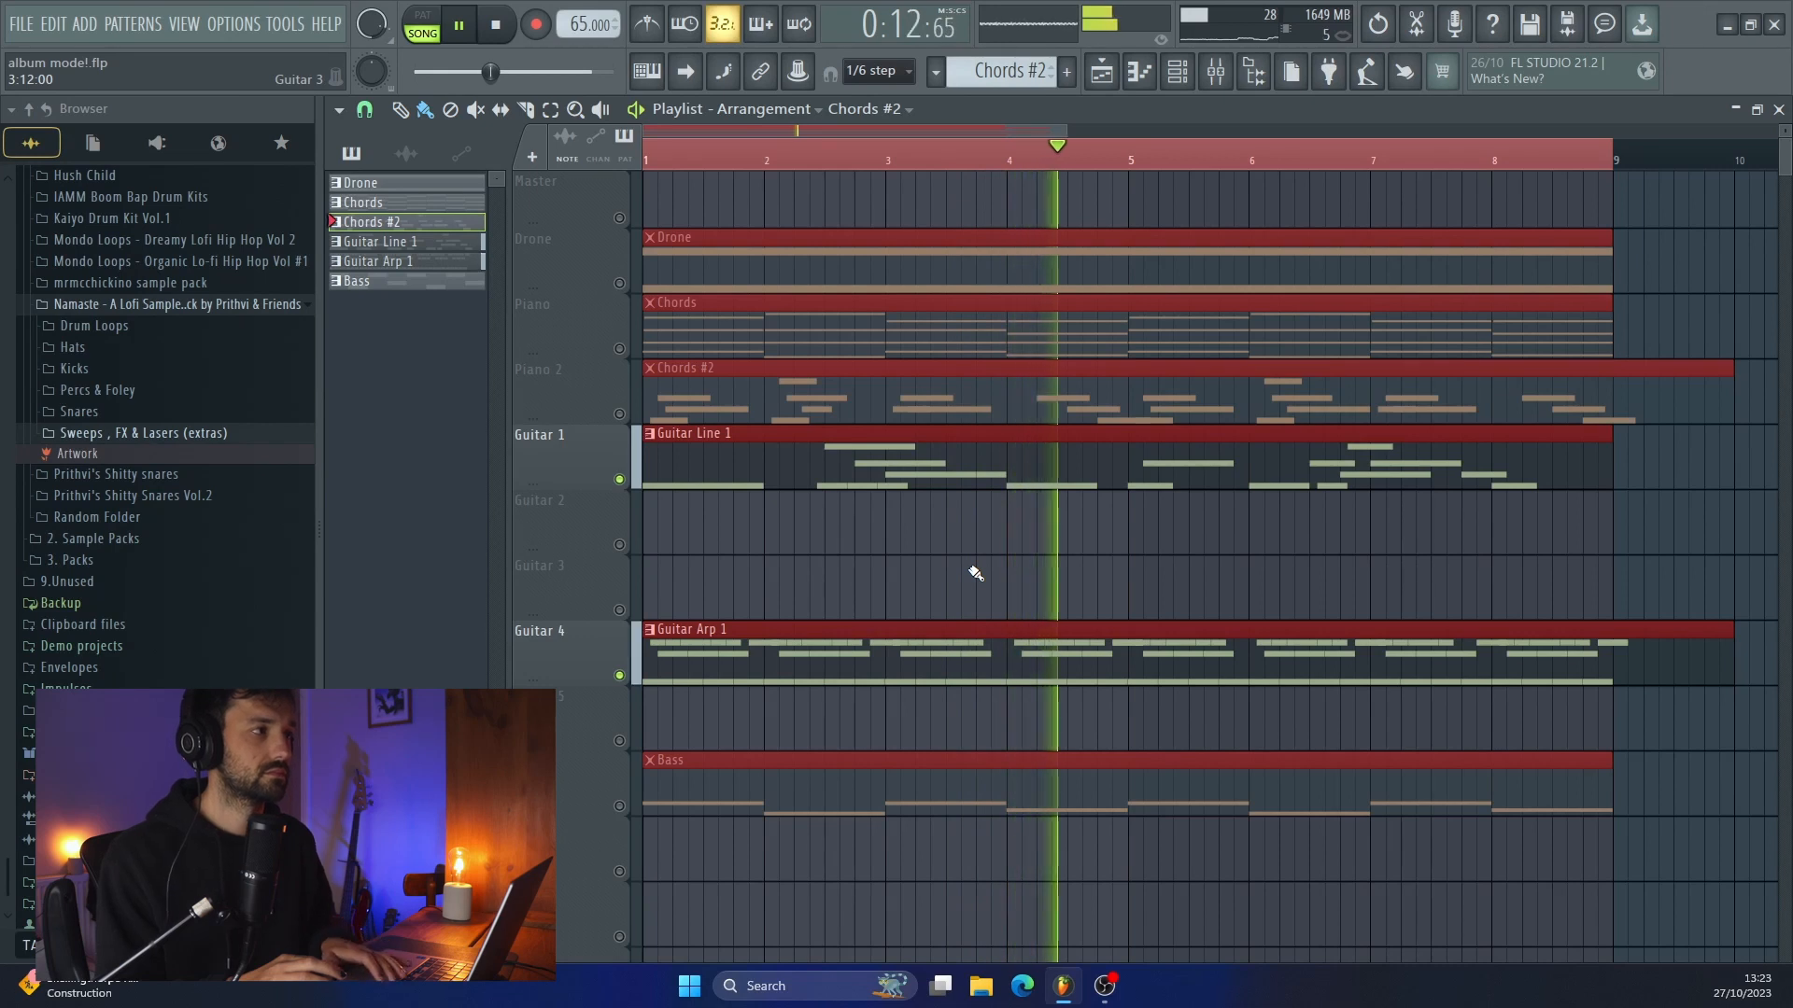
pyautogui.press('space')
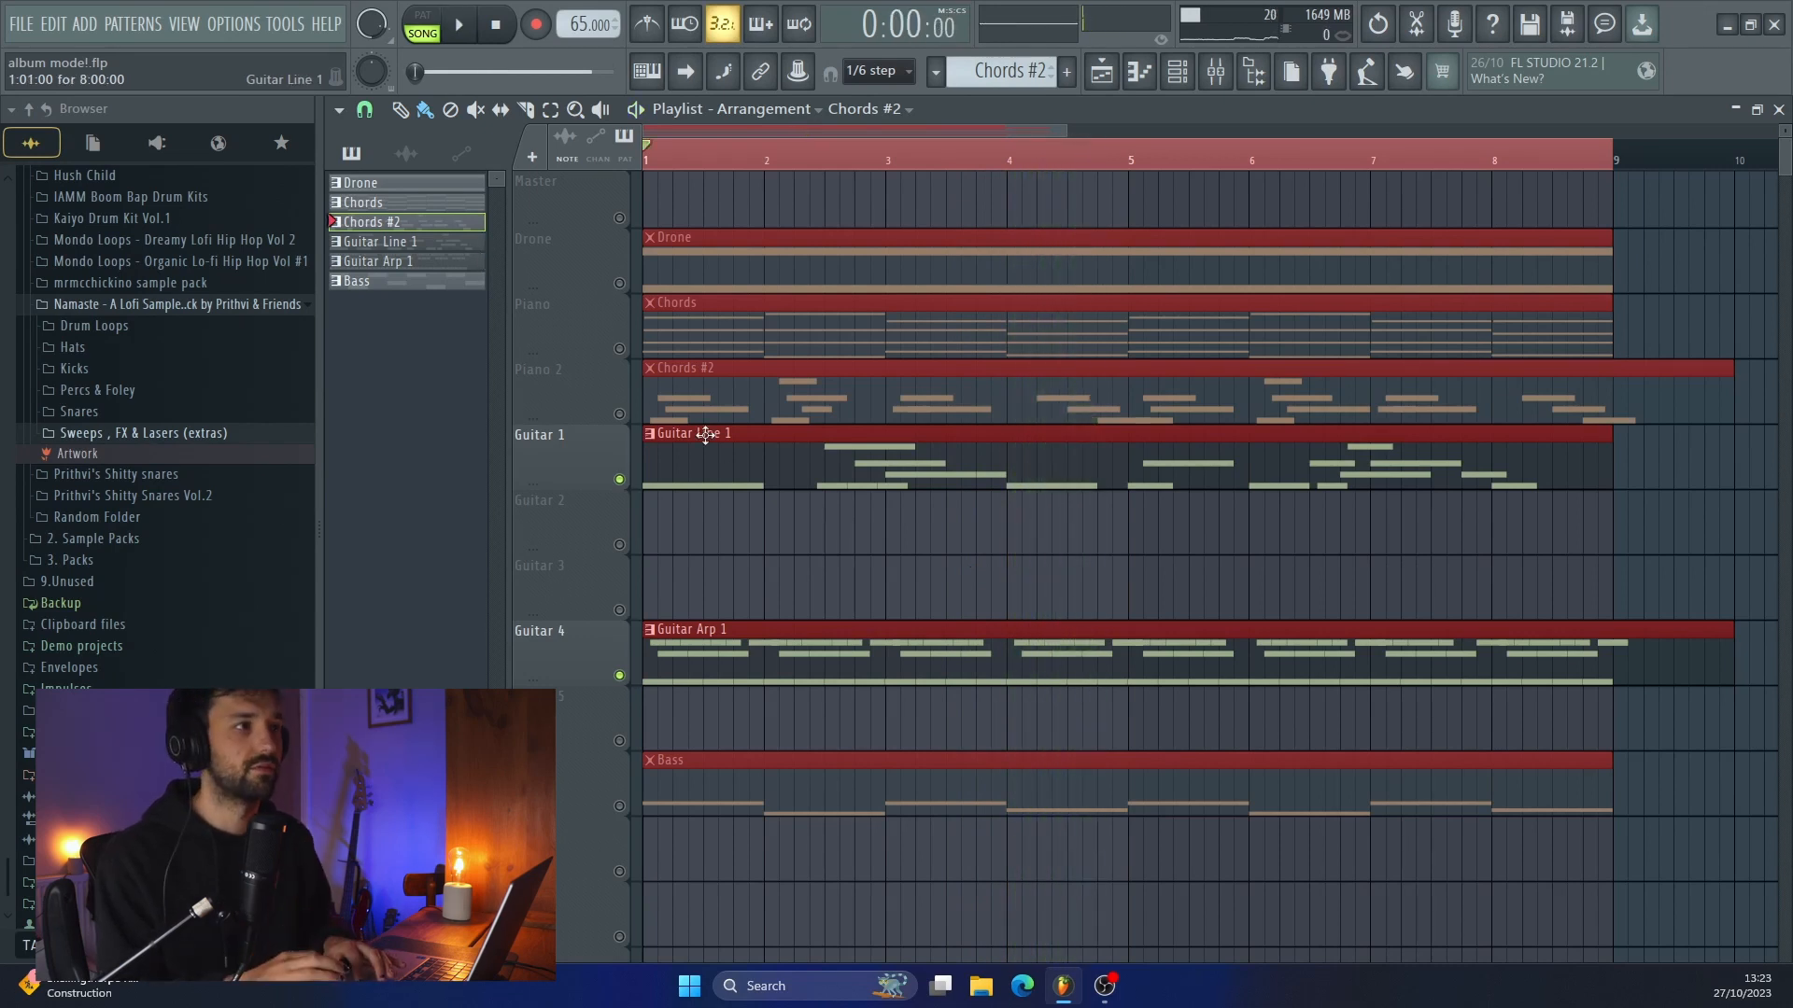
# Unmute the Piano 2, Drone and Piano tracks and play the combined arrangement from bar 4
pyautogui.click(619, 415)
pyautogui.click(619, 282)
pyautogui.click(619, 348)
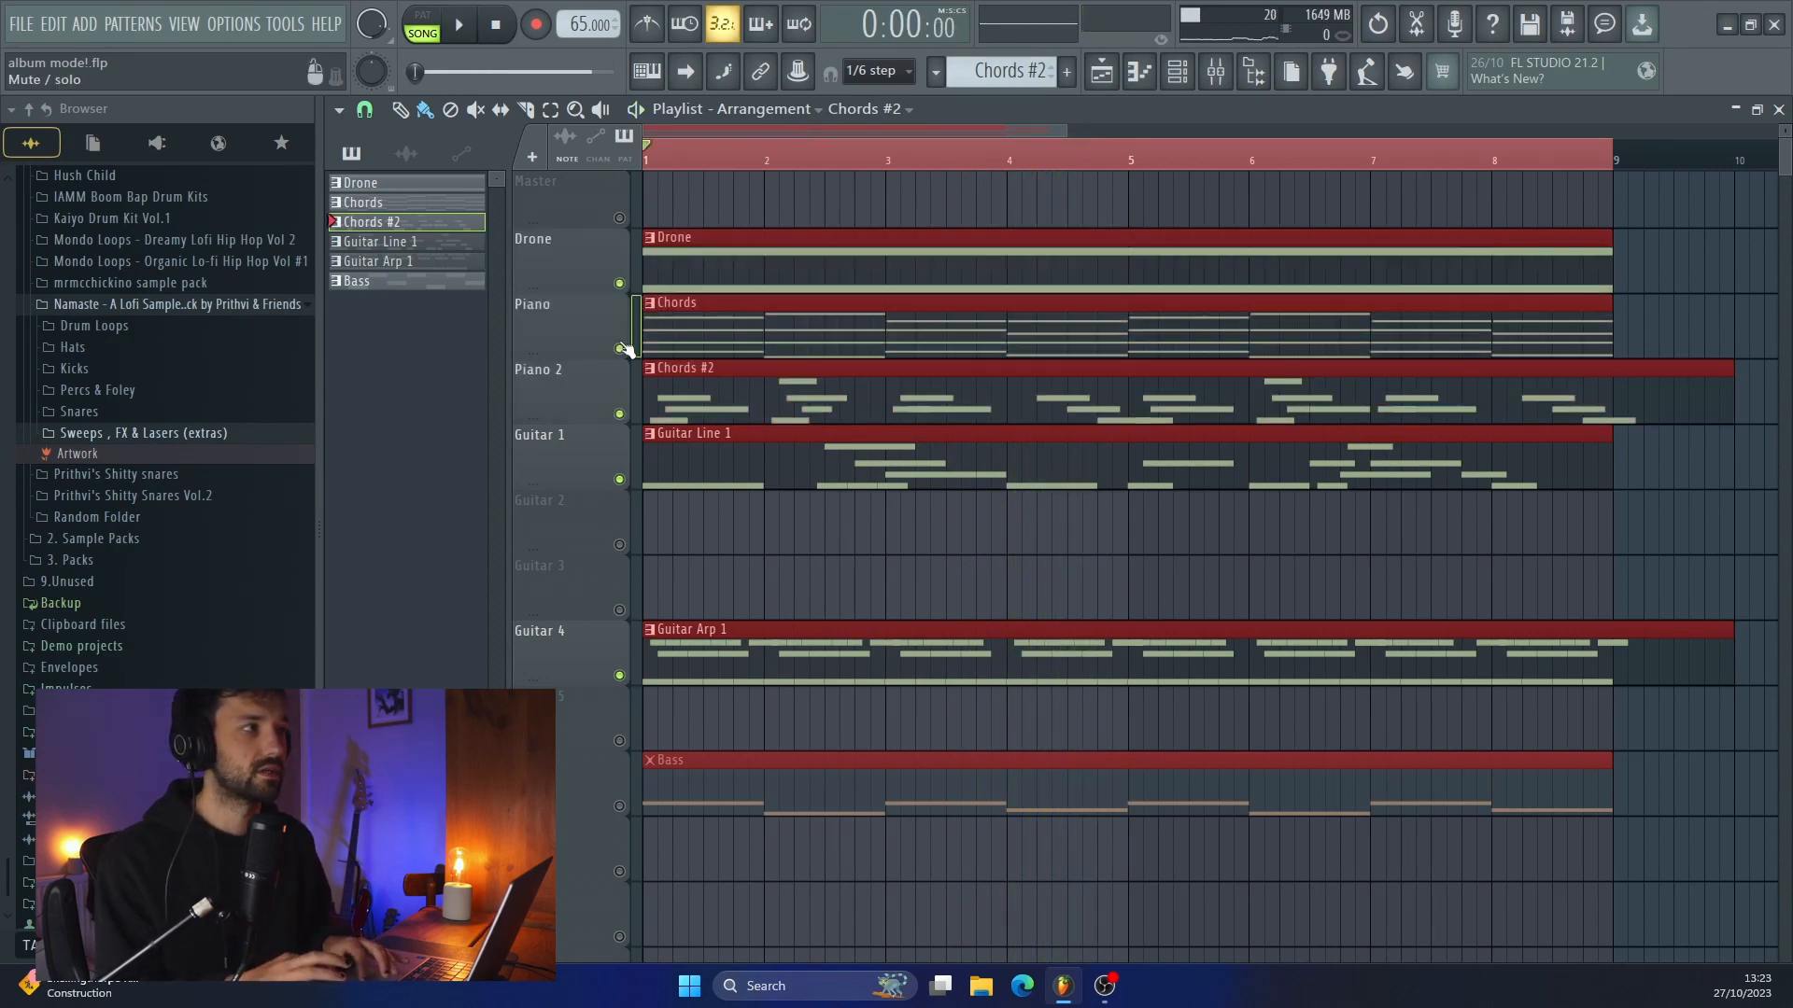
pyautogui.click(1037, 164)
pyautogui.press('space')
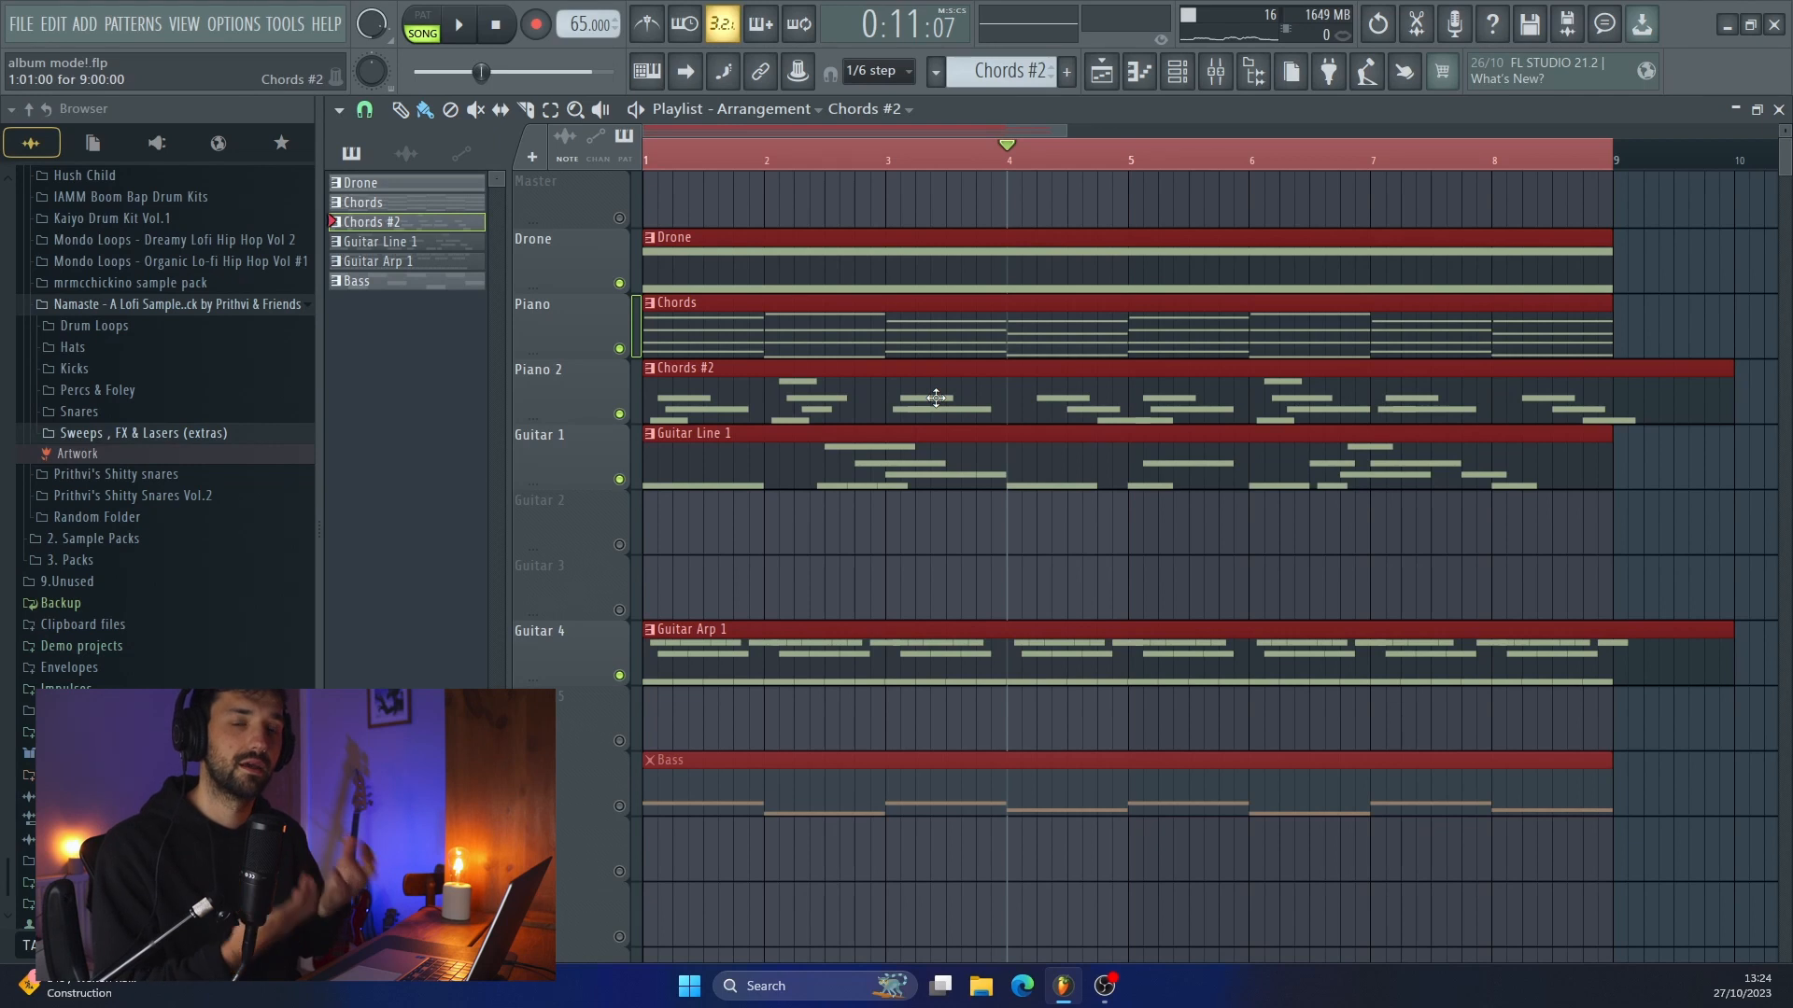
# Unmute the Bass track and play the full arrangement from the start
pyautogui.click(630, 811)
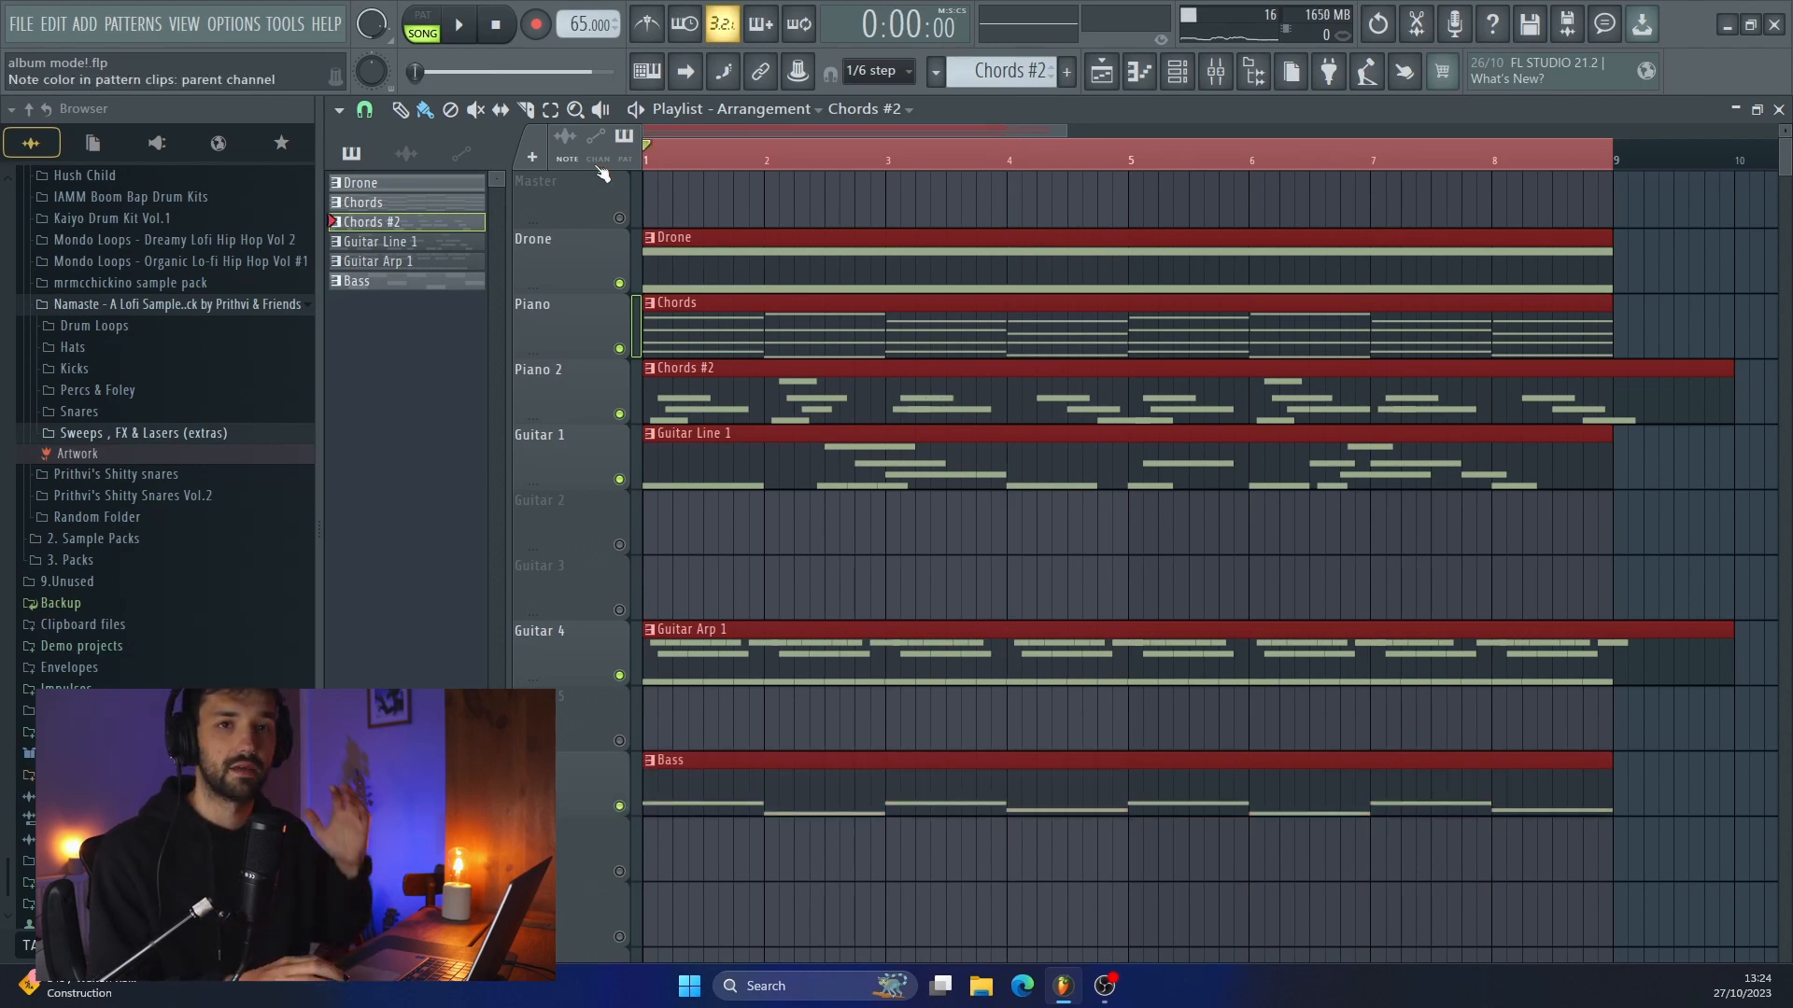
pyautogui.press('space')
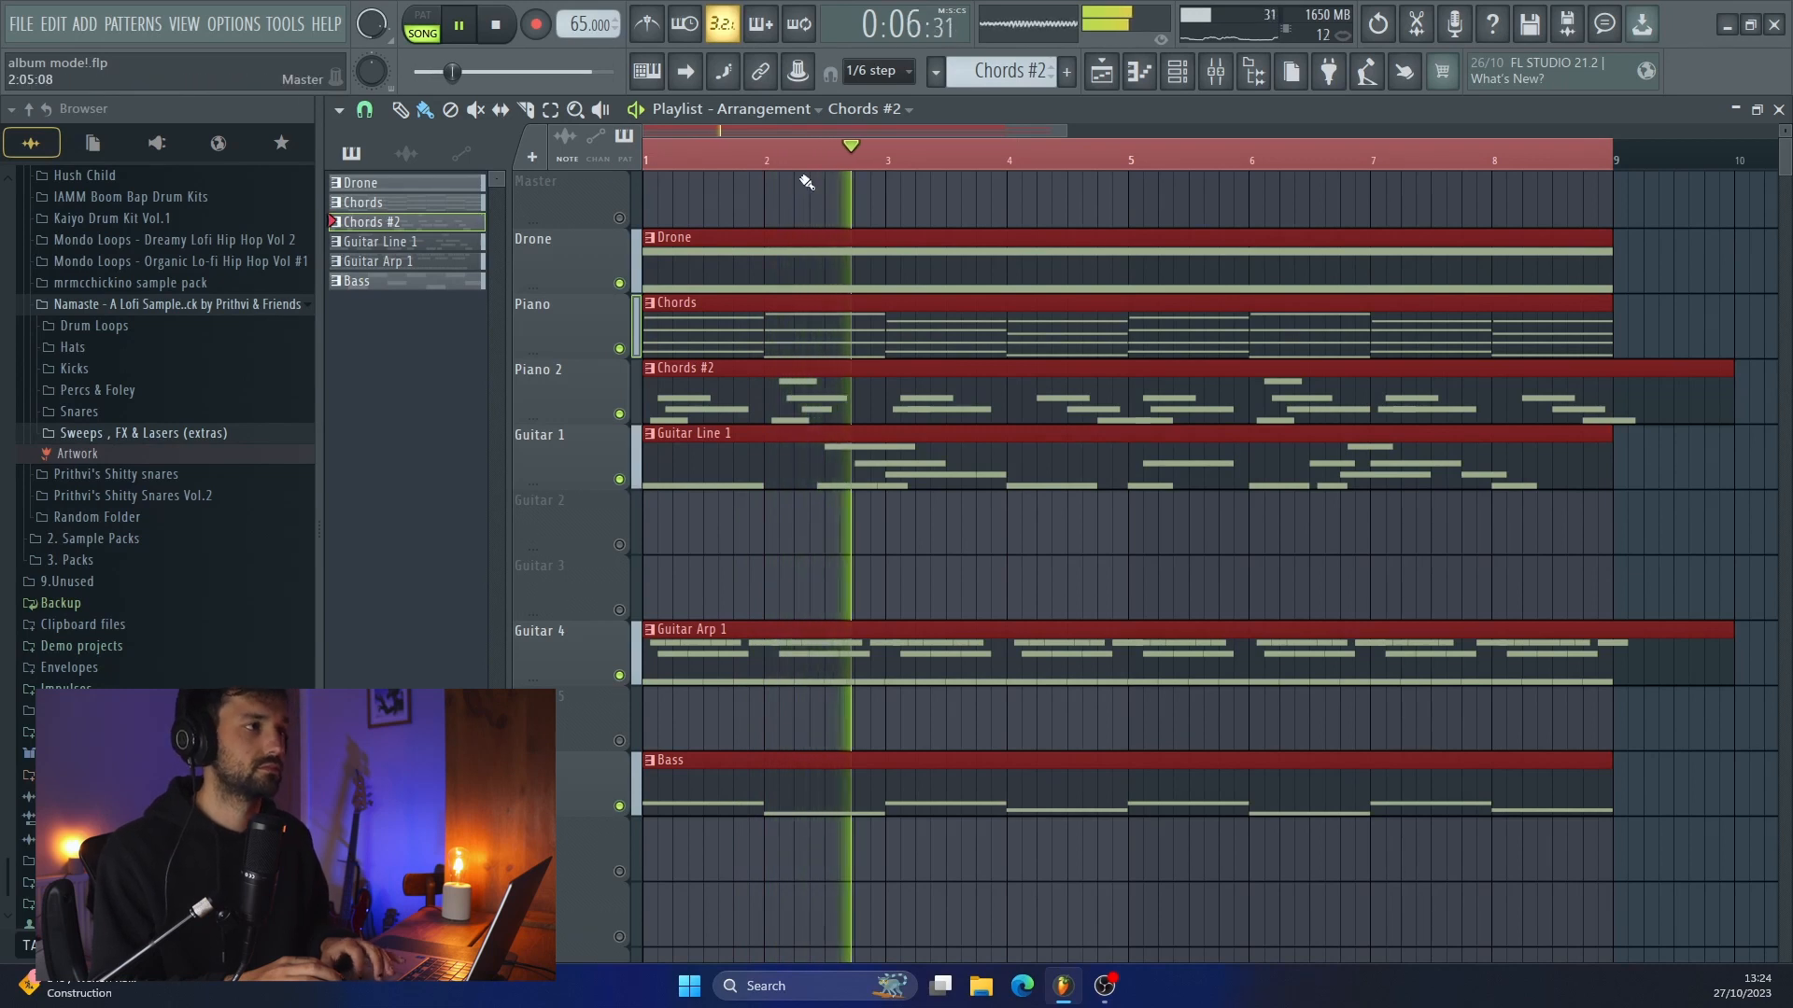
pyautogui.scroll(-2, 845, 307)
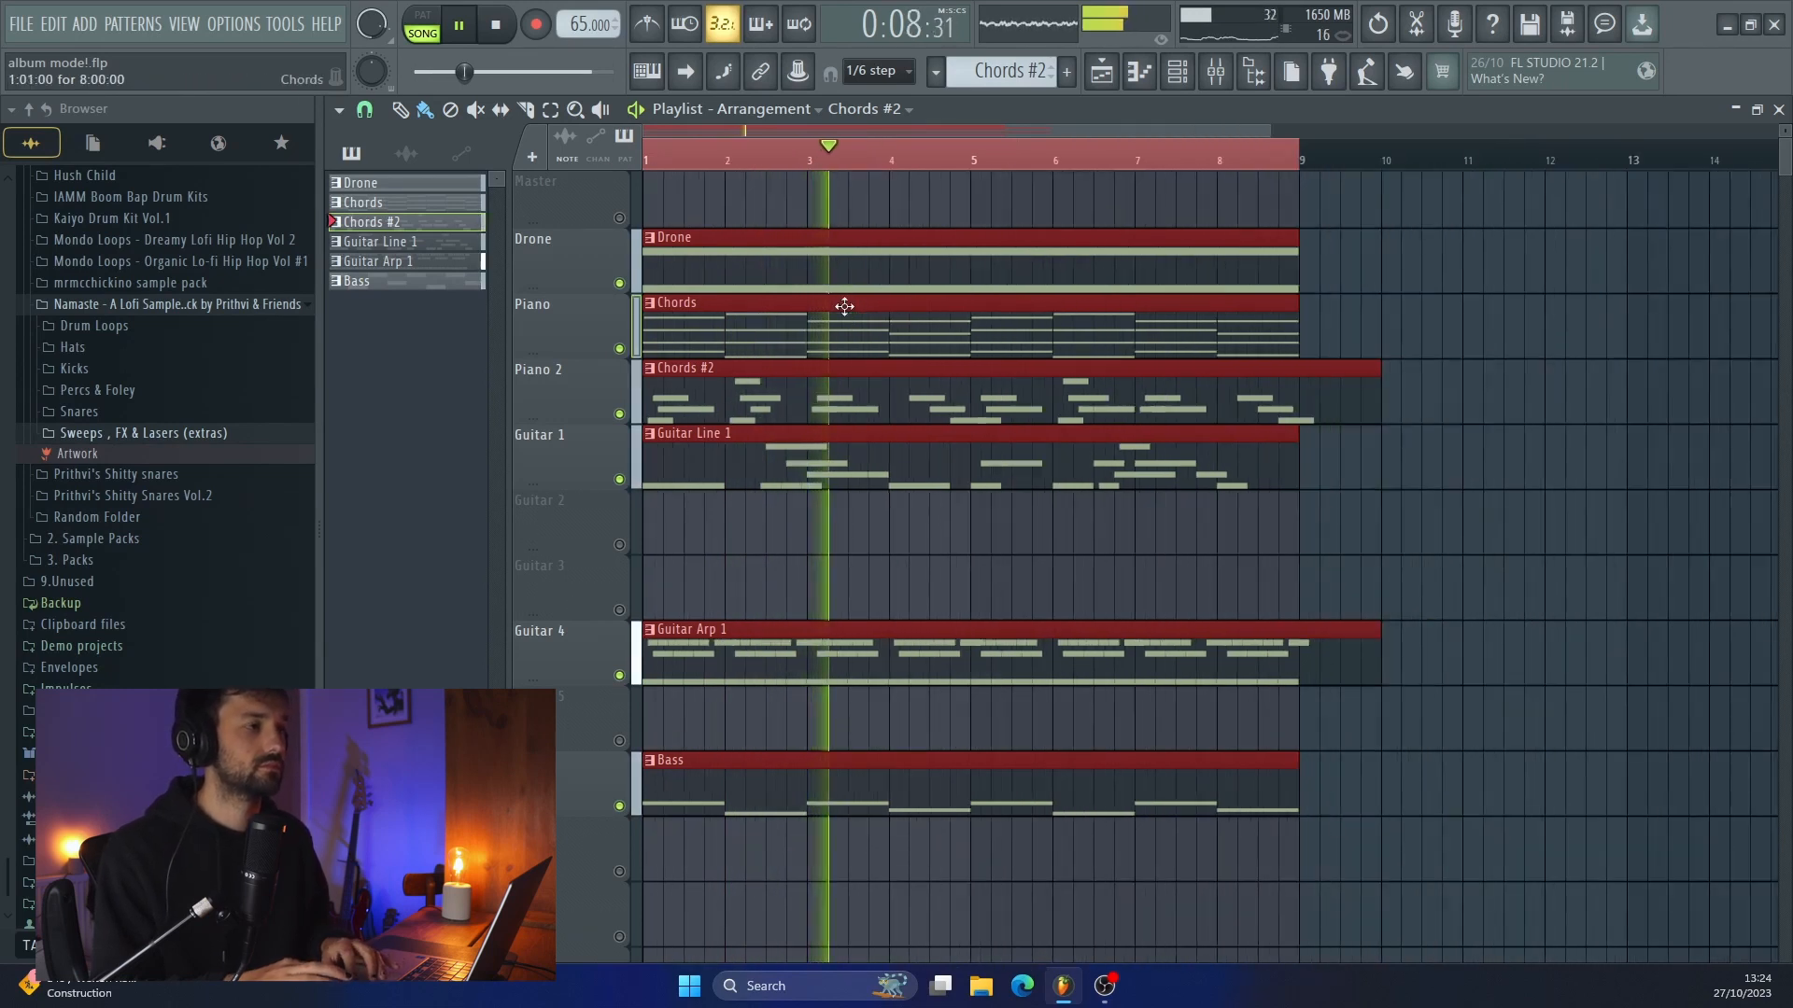
pyautogui.scroll(2, 845, 306)
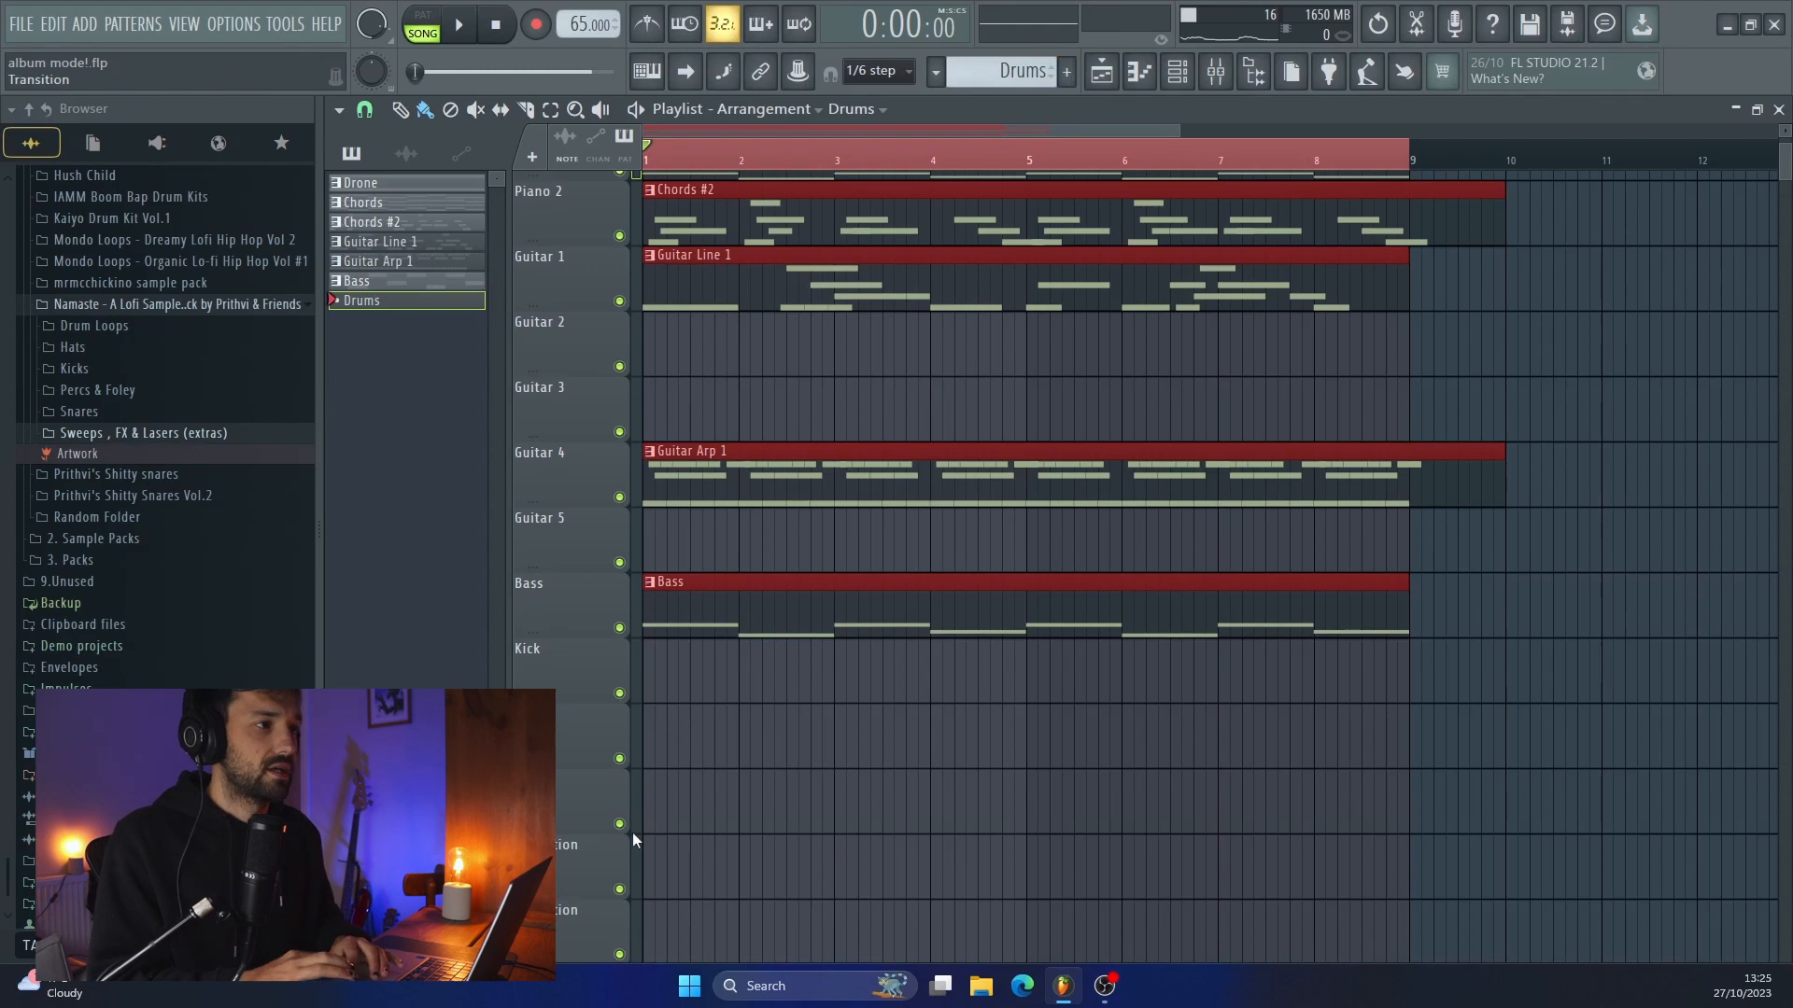
# Place two four-bar Drums pattern clips back to back on the Kick track, starting at bars 1 and 5
pyautogui.click(693, 663)
pyautogui.moveTo(738, 665); pyautogui.dragTo(1009, 677)
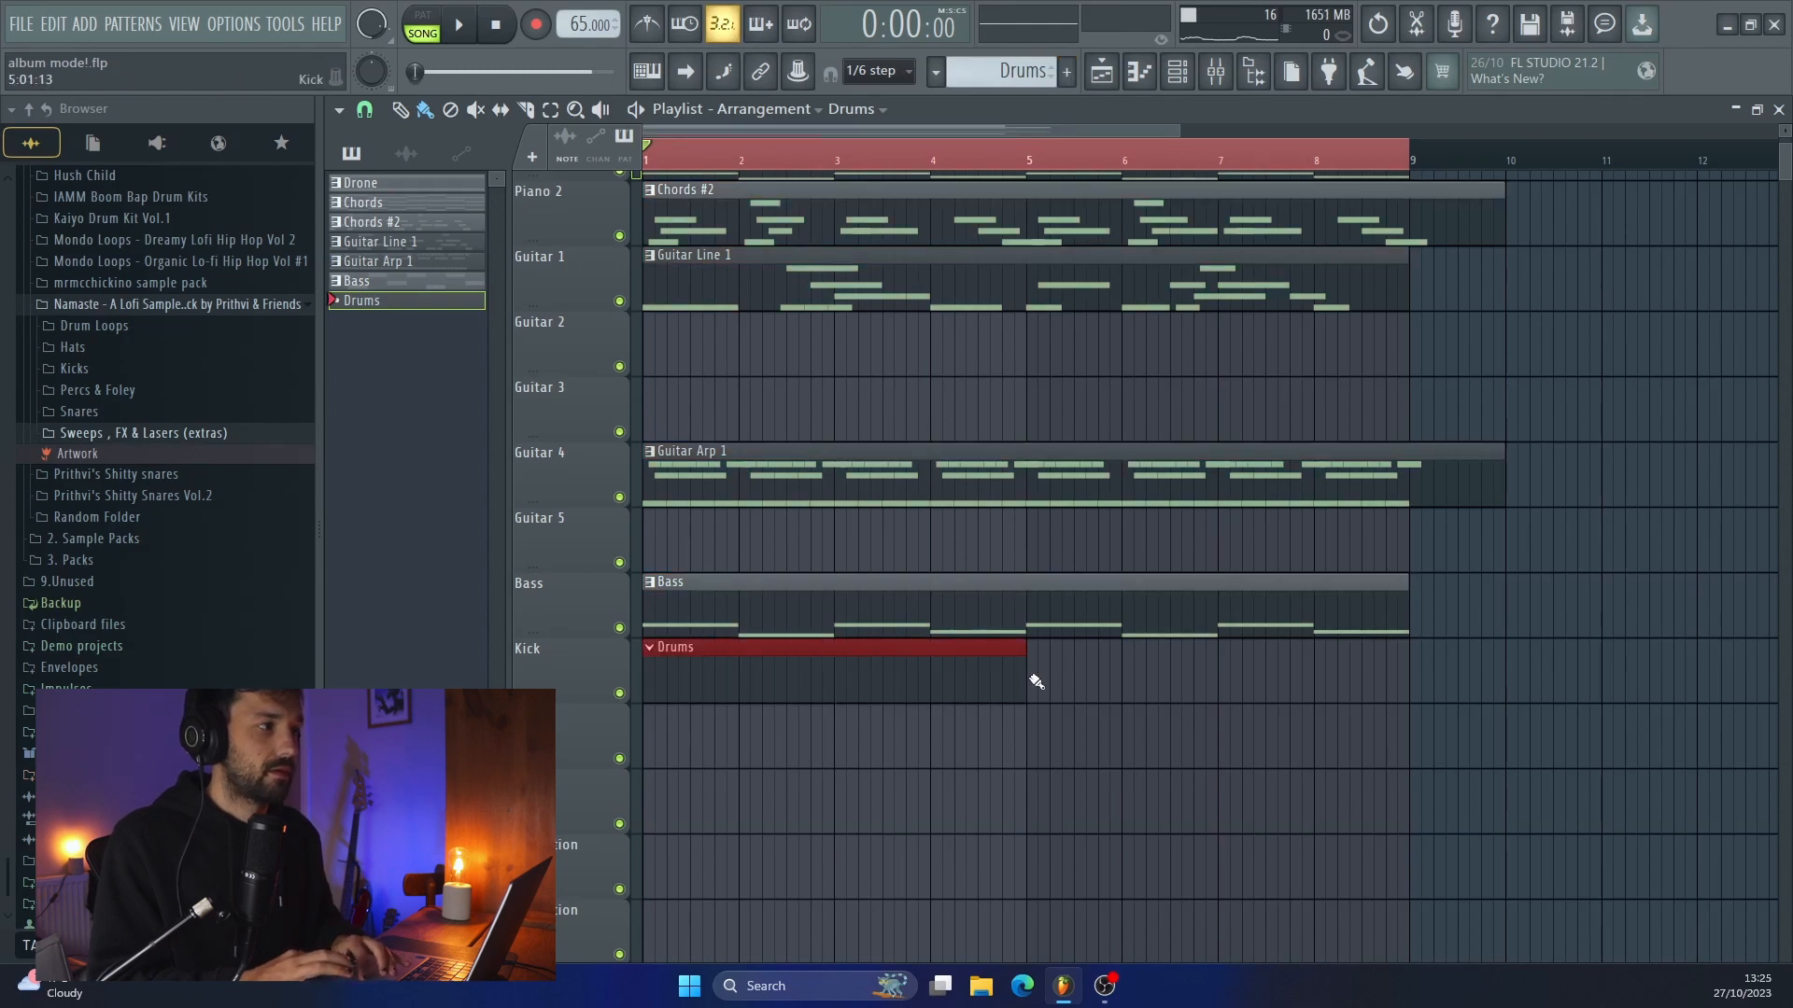
pyautogui.click(1037, 682)
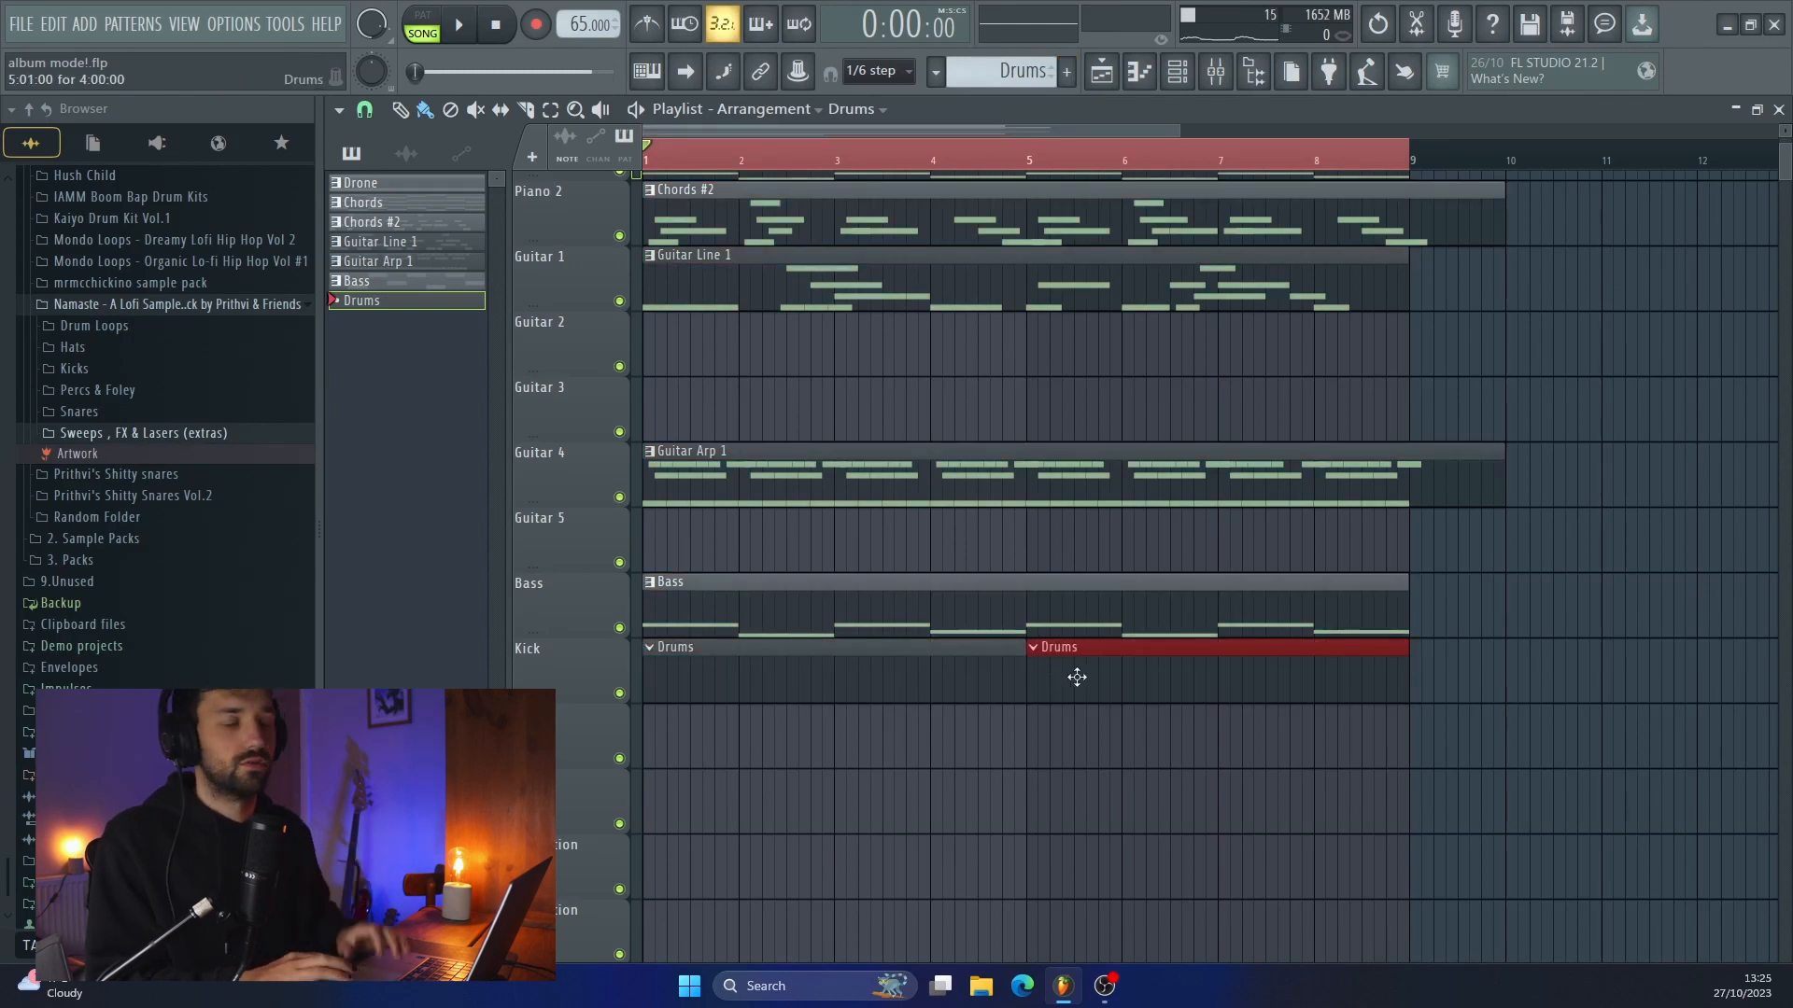
pyautogui.click(946, 674)
# Add the custom kick 2 and custom snare 2 samples from chickino's drum sample pack as channel rack channels
pyautogui.click(1178, 72)
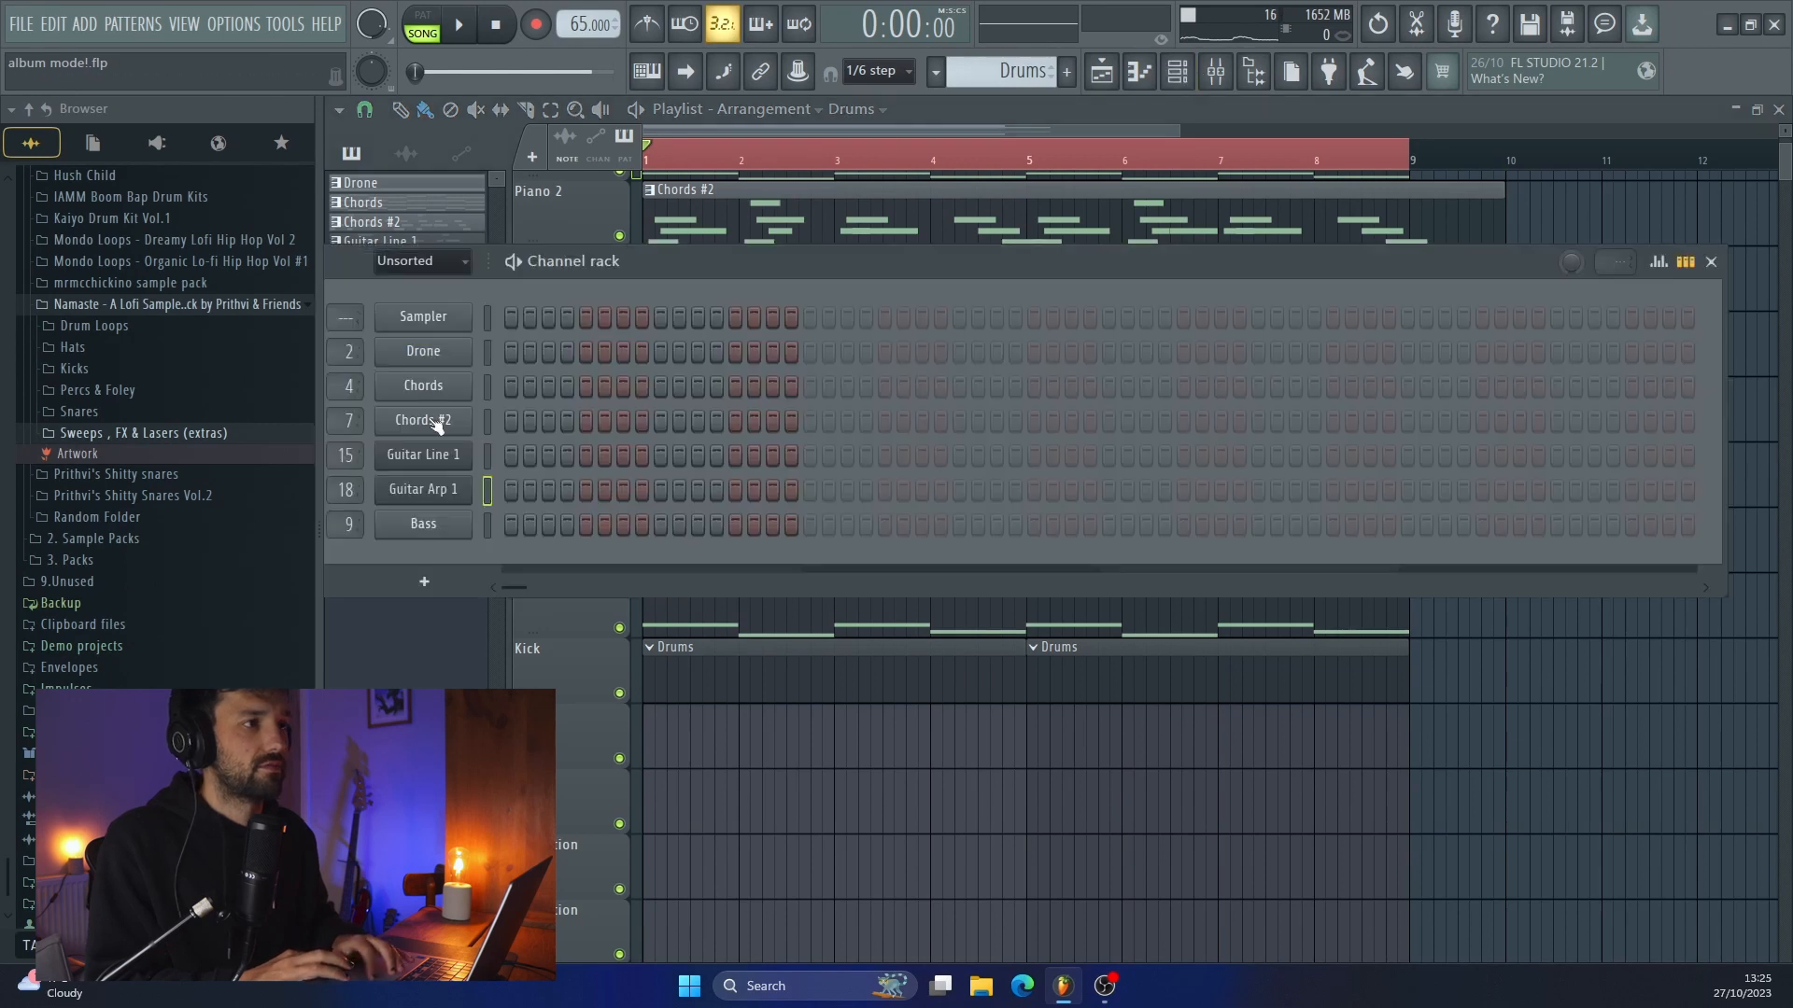
pyautogui.moveTo(744, 262); pyautogui.dragTo(875, 240)
pyautogui.click(130, 282)
pyautogui.click(121, 504)
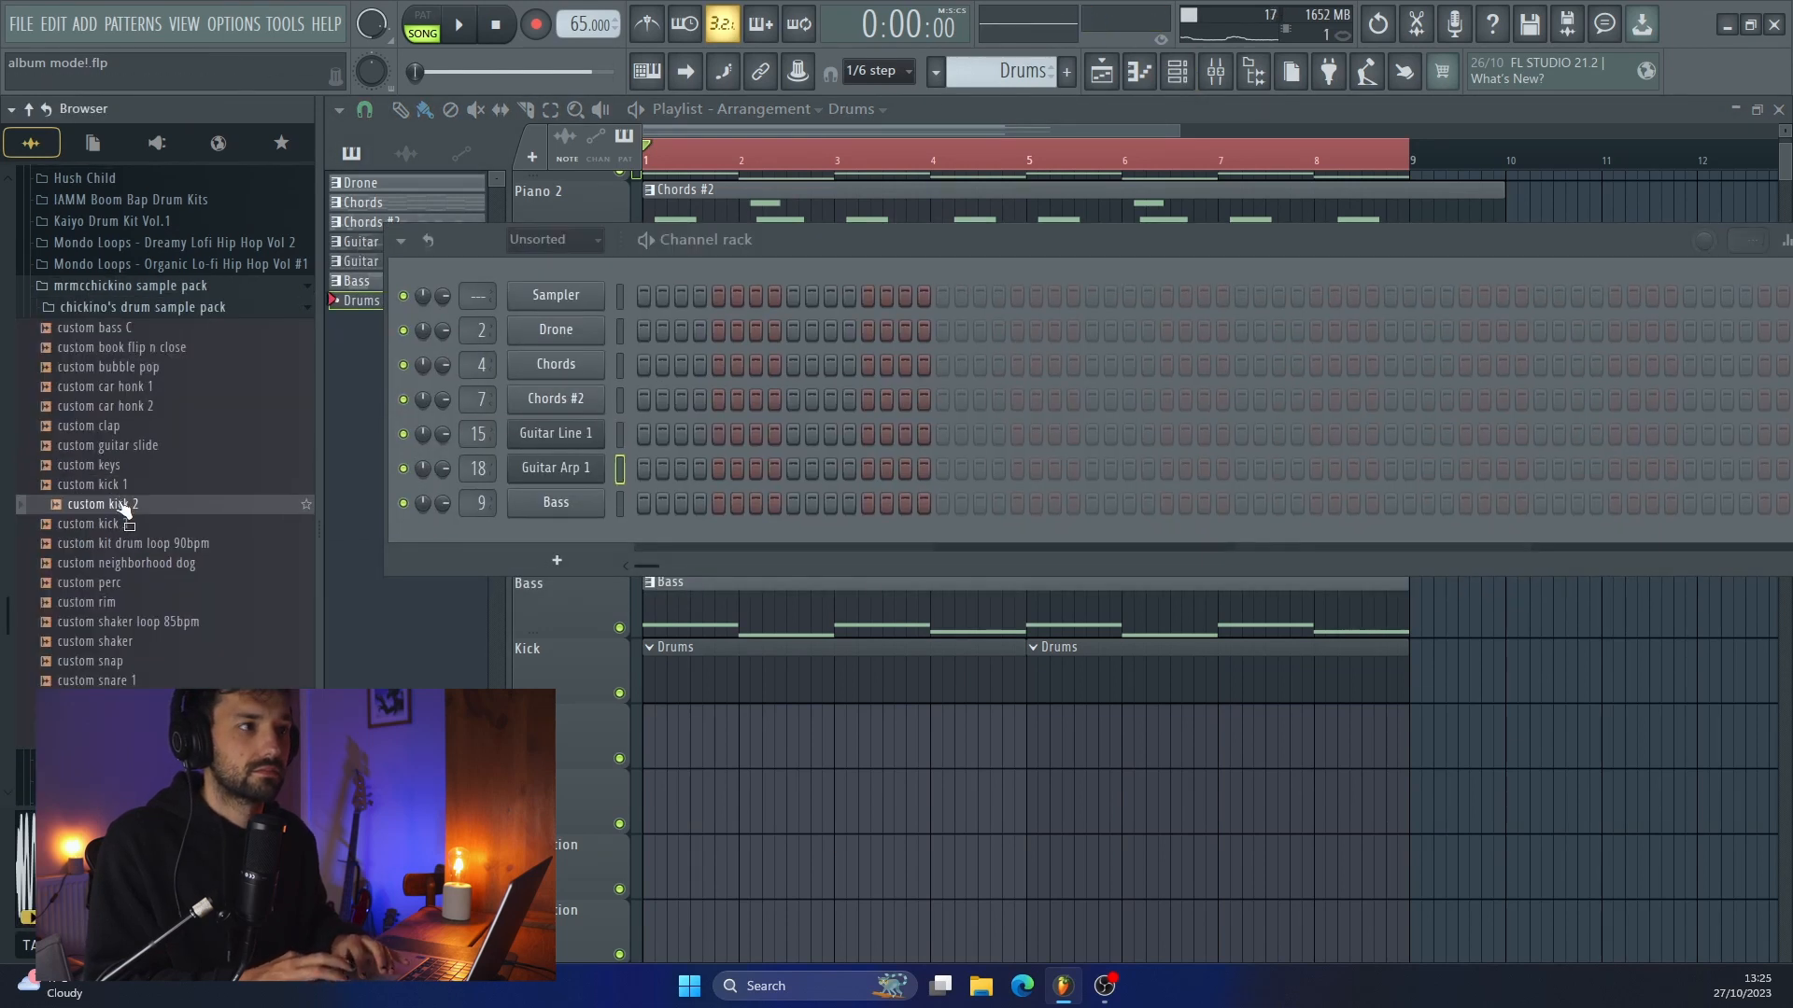
pyautogui.moveTo(543, 537); pyautogui.dragTo(545, 539)
pyautogui.moveTo(150, 701); pyautogui.dragTo(221, 661)
pyautogui.moveTo(602, 556); pyautogui.dragTo(603, 566)
# Add the HushChild_Rim_4-BANDLAB sample from the Hush Child one-shots as a new channel and collapse the Hush Child folder
pyautogui.click(140, 641)
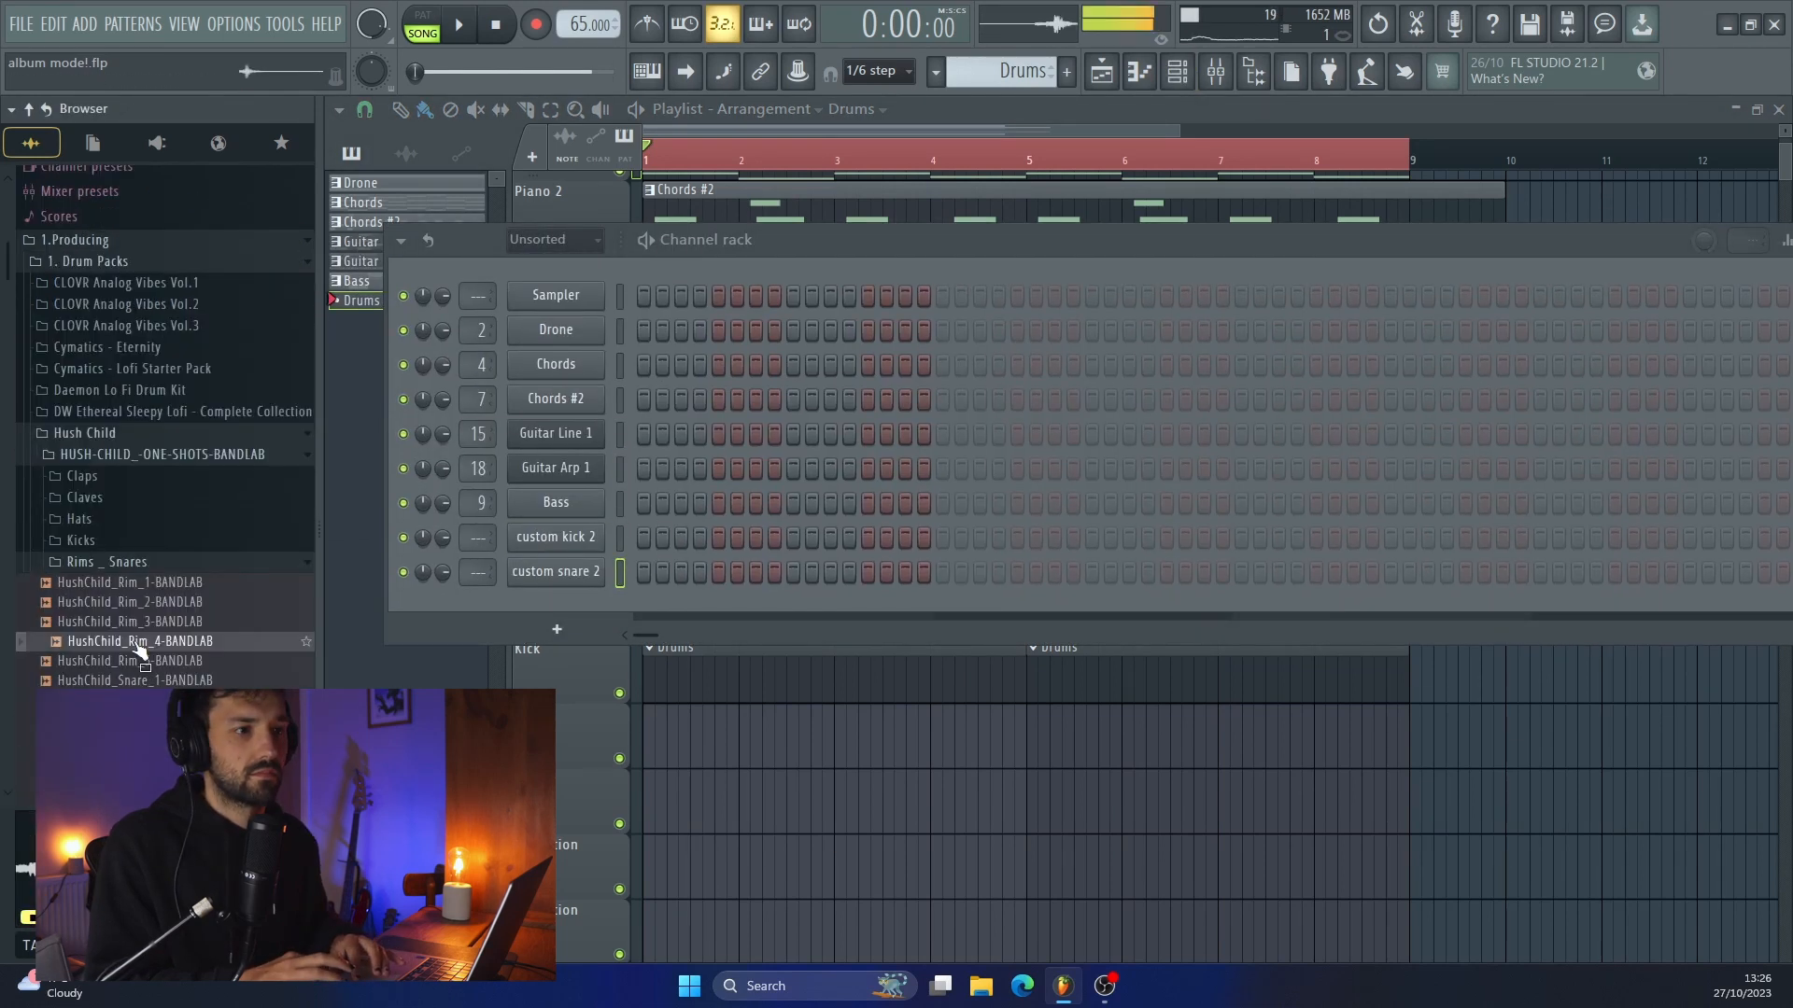
pyautogui.moveTo(517, 607); pyautogui.dragTo(519, 609)
pyautogui.click(112, 439)
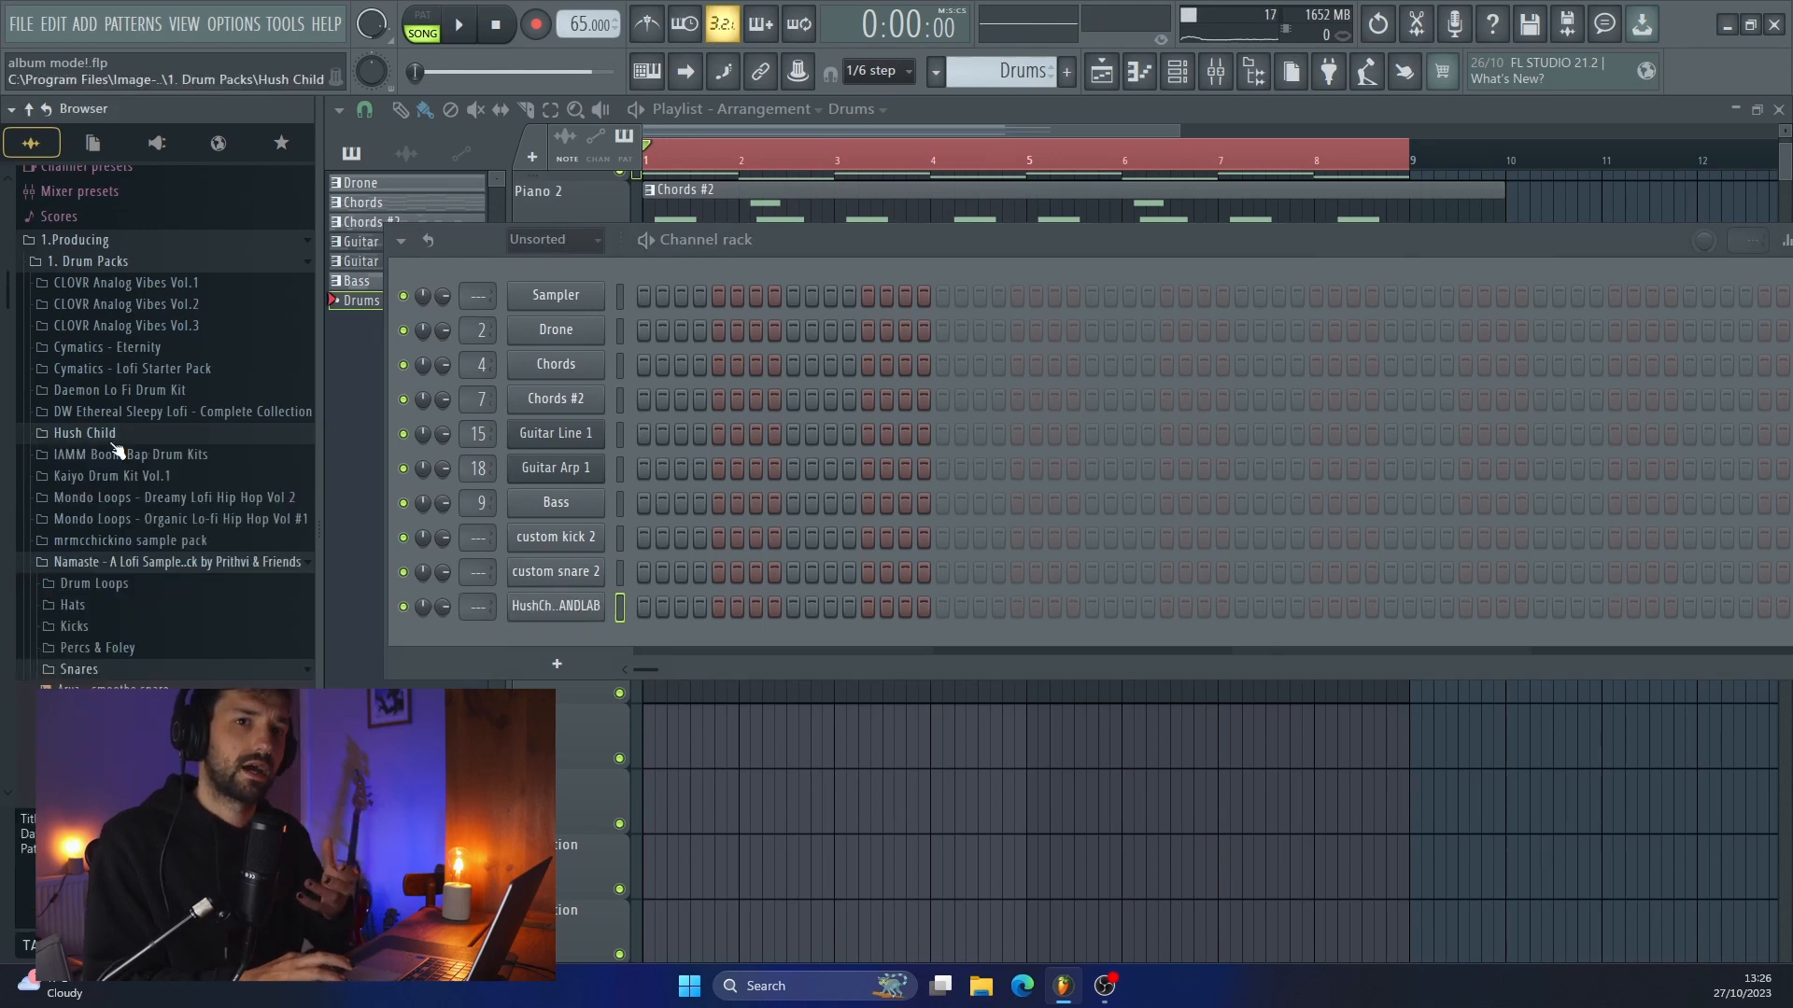
# Add the Shaker (2) sample from the Daemon Lo Fi Drum Kit's Shakers folder as a new channel
pyautogui.click(136, 563)
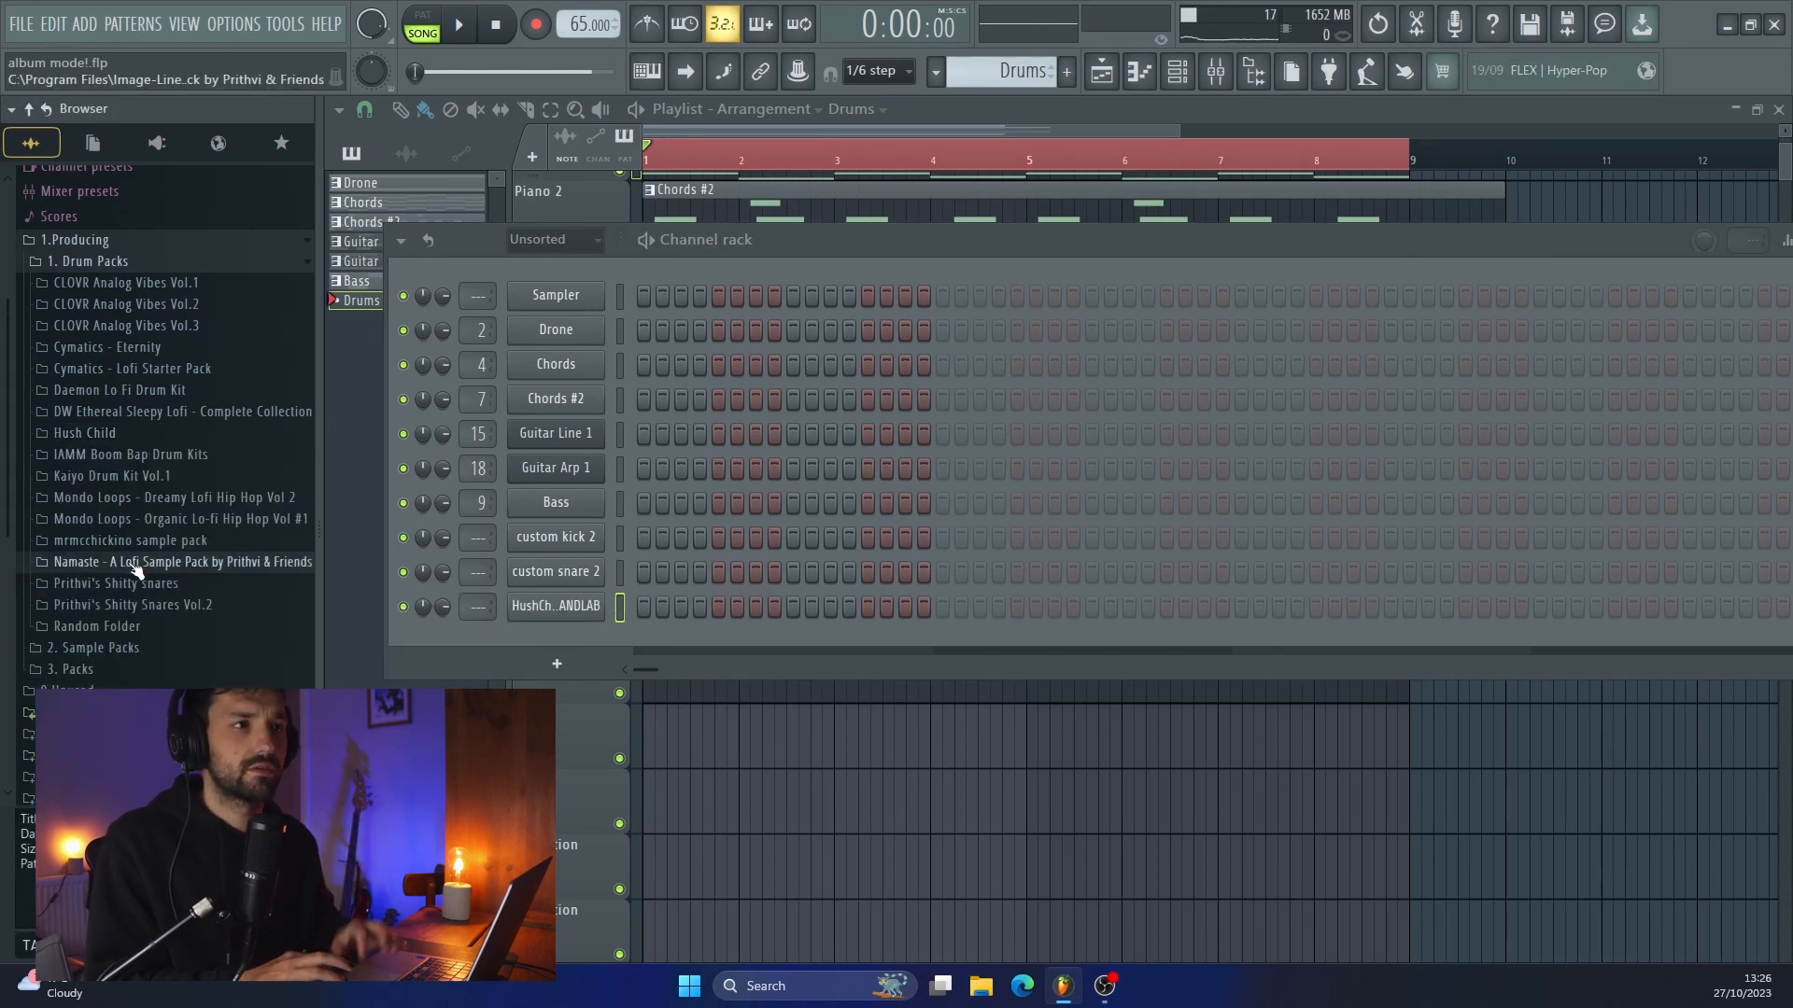
pyautogui.click(105, 392)
pyautogui.scroll(-2, 126, 593)
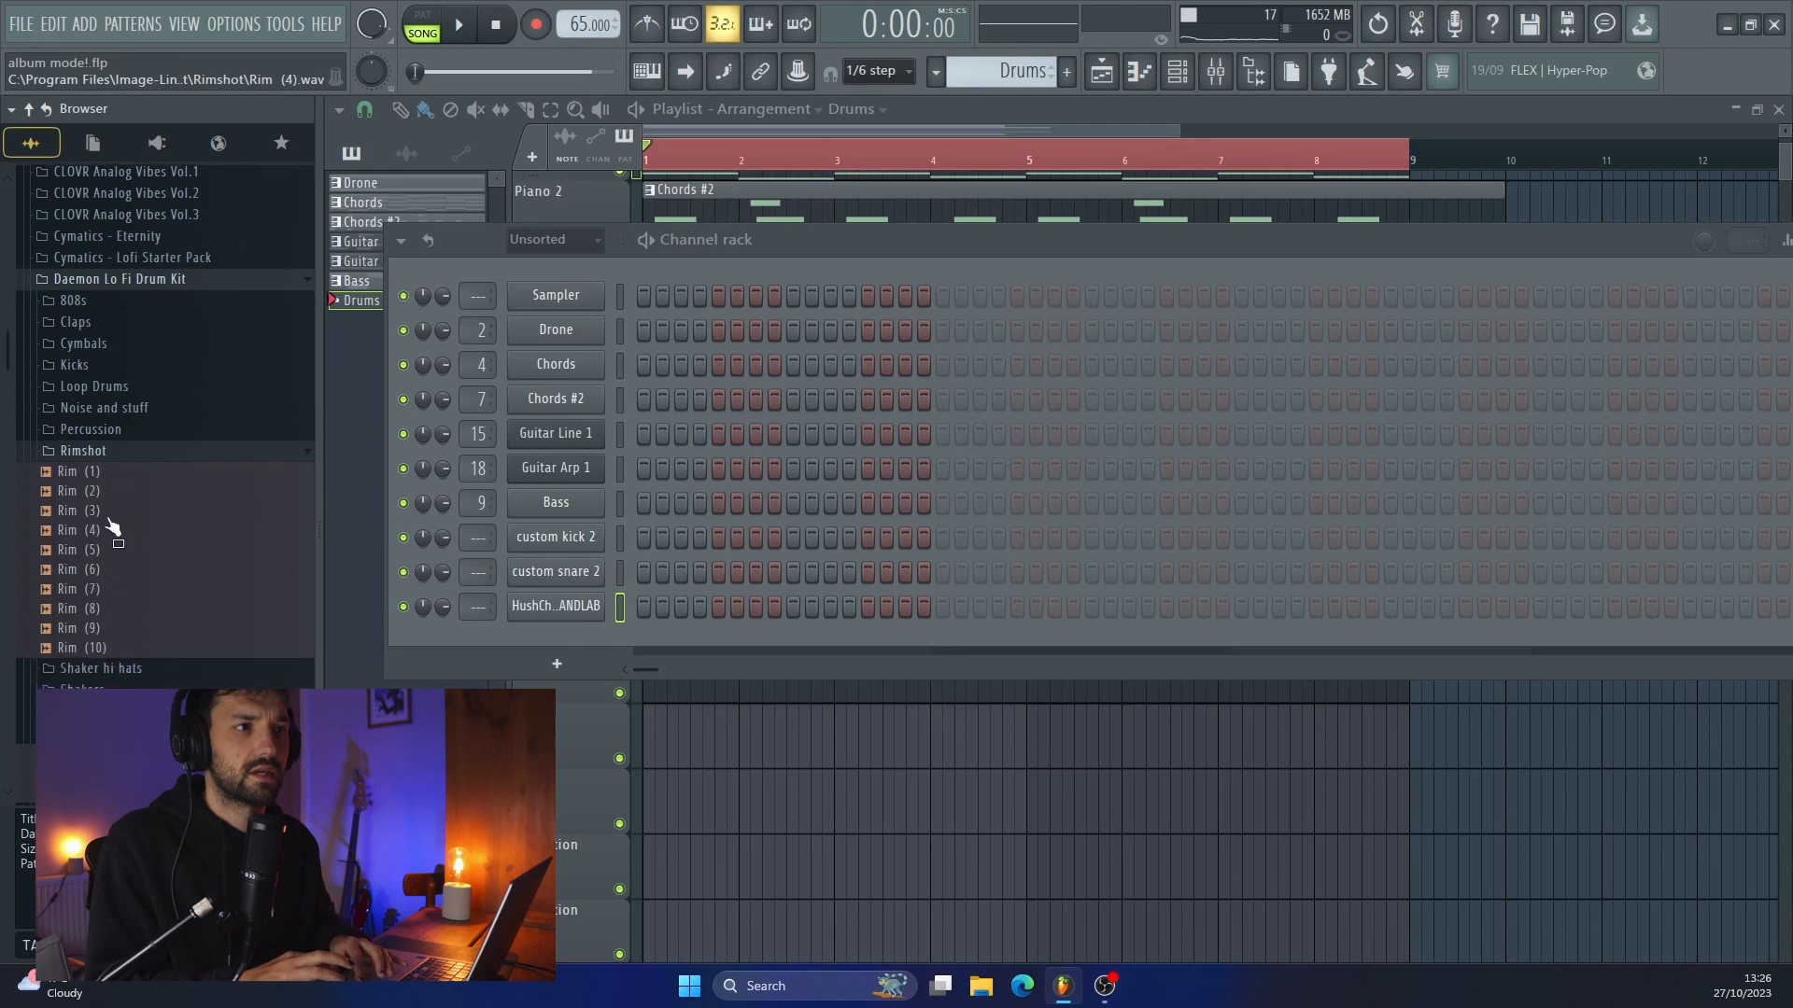
pyautogui.click(83, 453)
pyautogui.click(82, 493)
pyautogui.moveTo(89, 557); pyautogui.dragTo(519, 618)
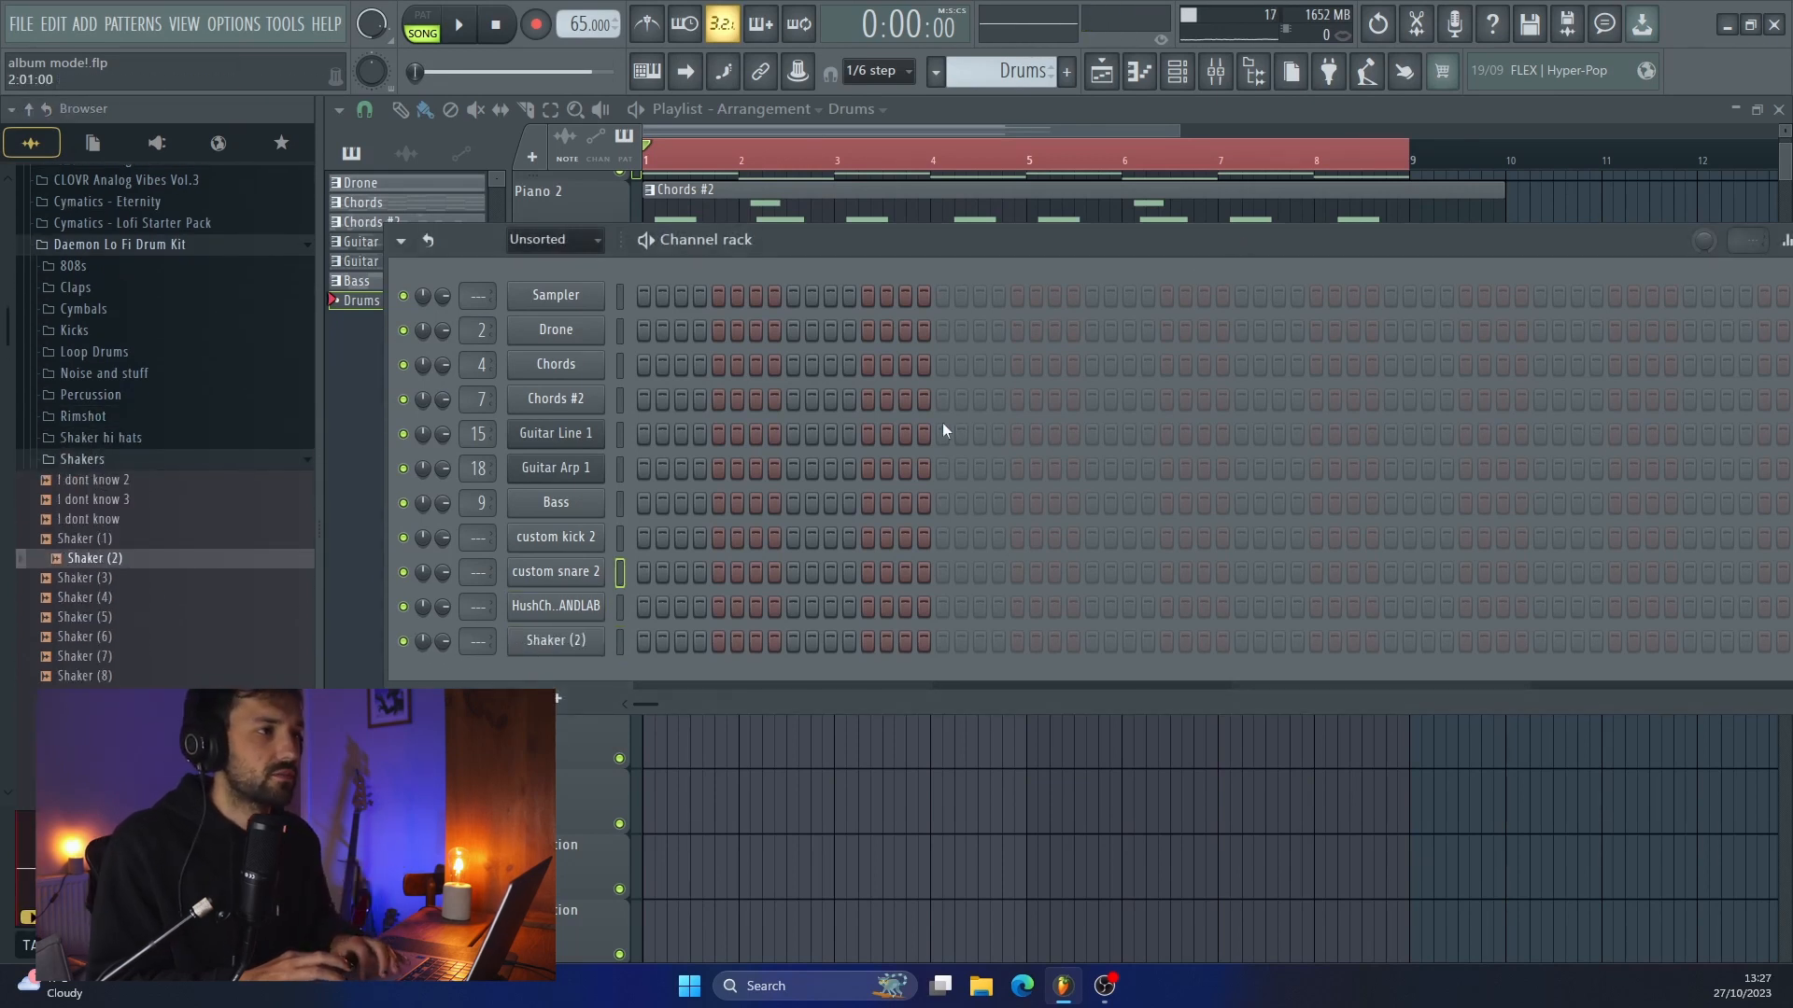
# Program custom kick 2 on steps 1, 4, 10 and 12, with custom snare 2 and the rim on steps 5 and 13, and play it
pyautogui.click(643, 538)
pyautogui.click(719, 572)
pyautogui.click(720, 606)
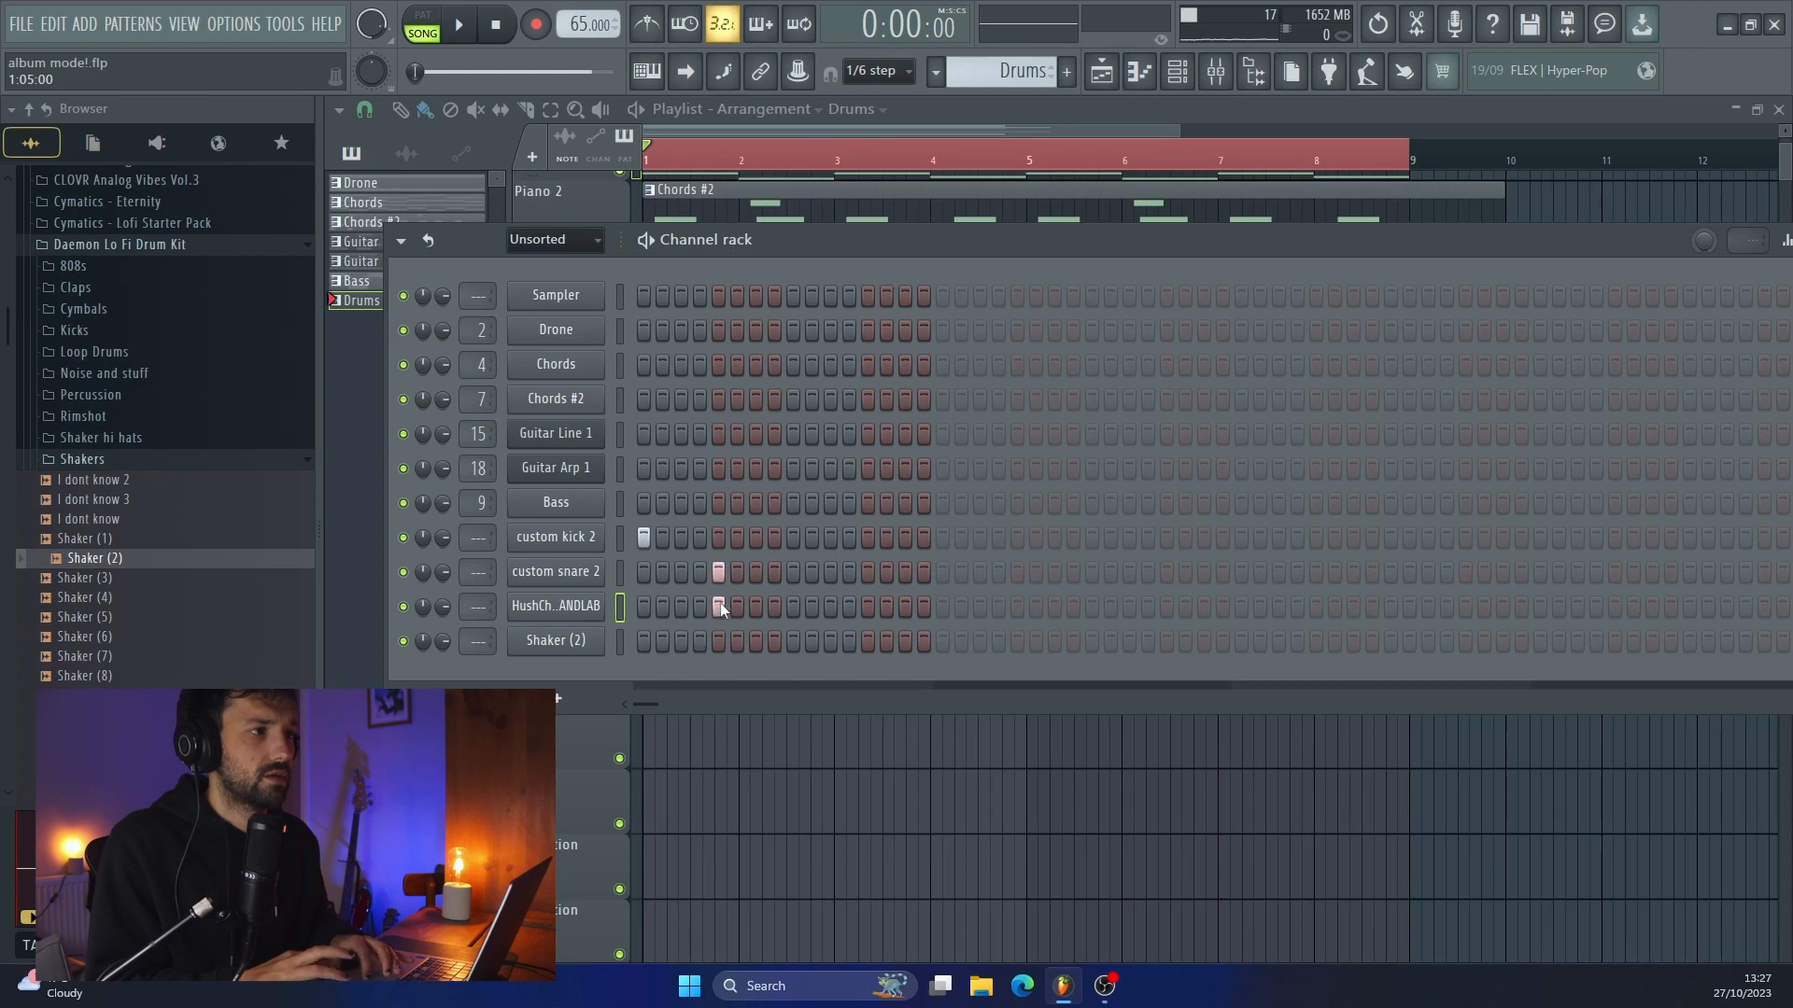
pyautogui.click(867, 571)
pyautogui.click(868, 606)
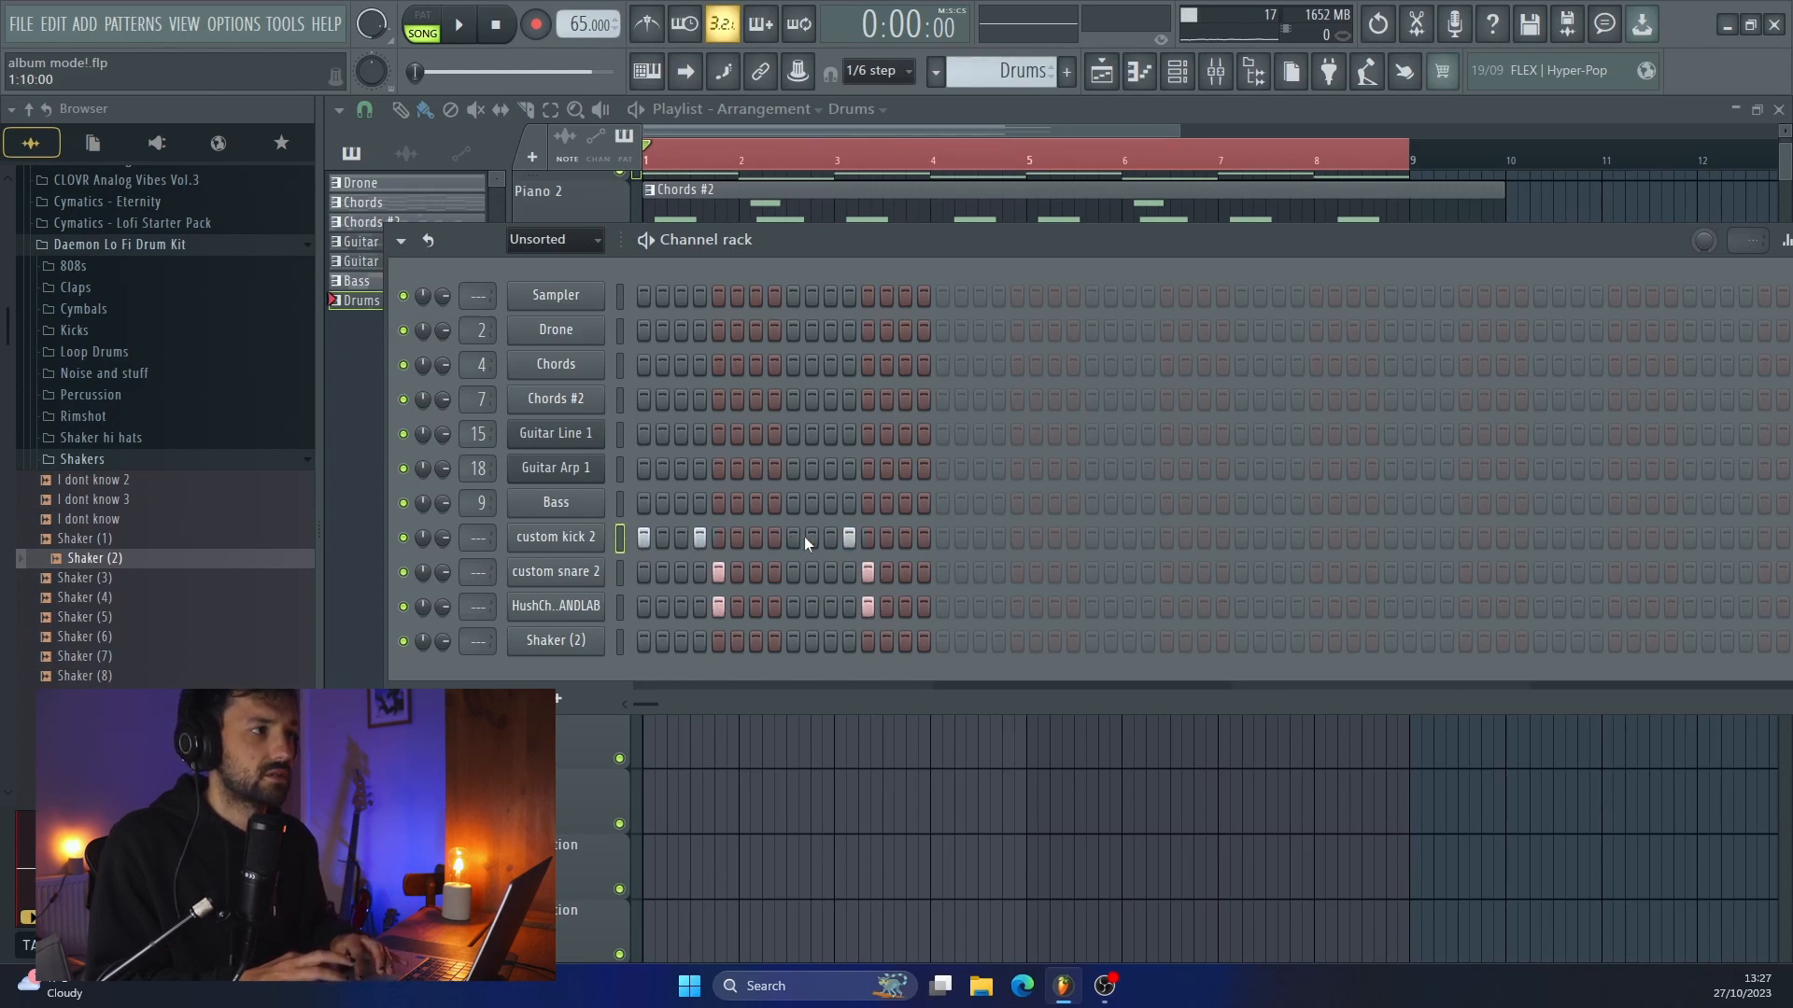
pyautogui.press('space')
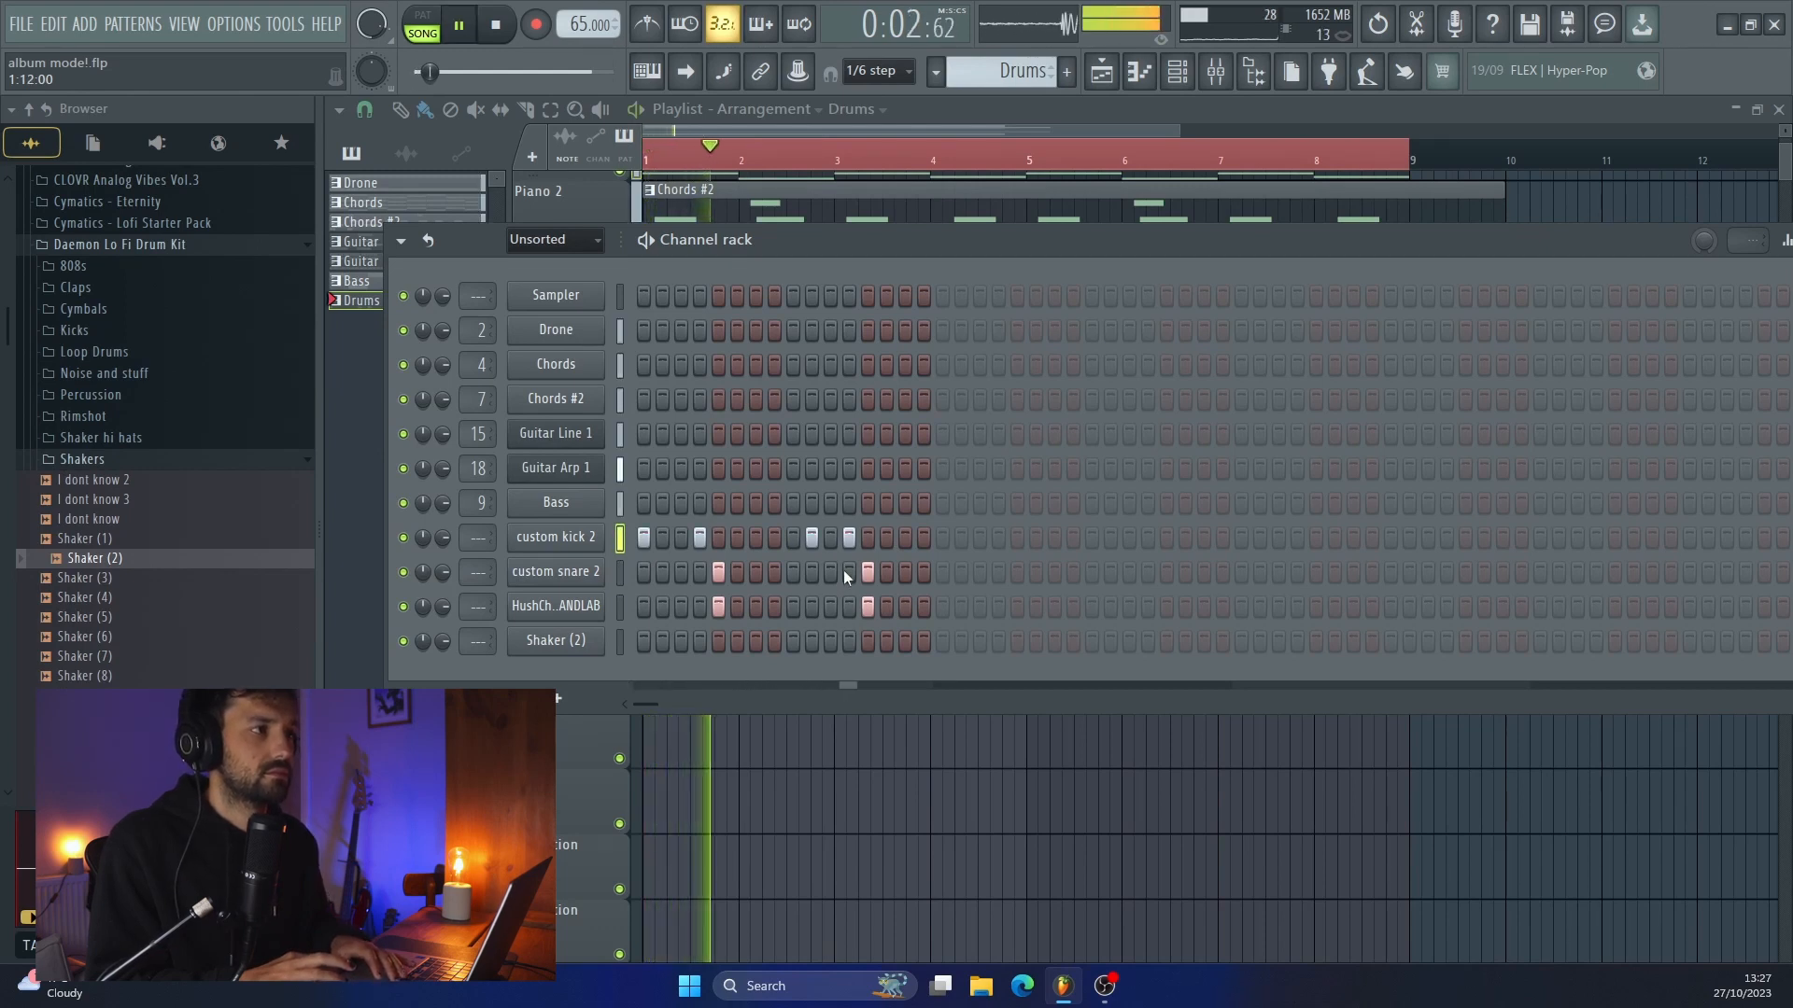
pyautogui.press('space')
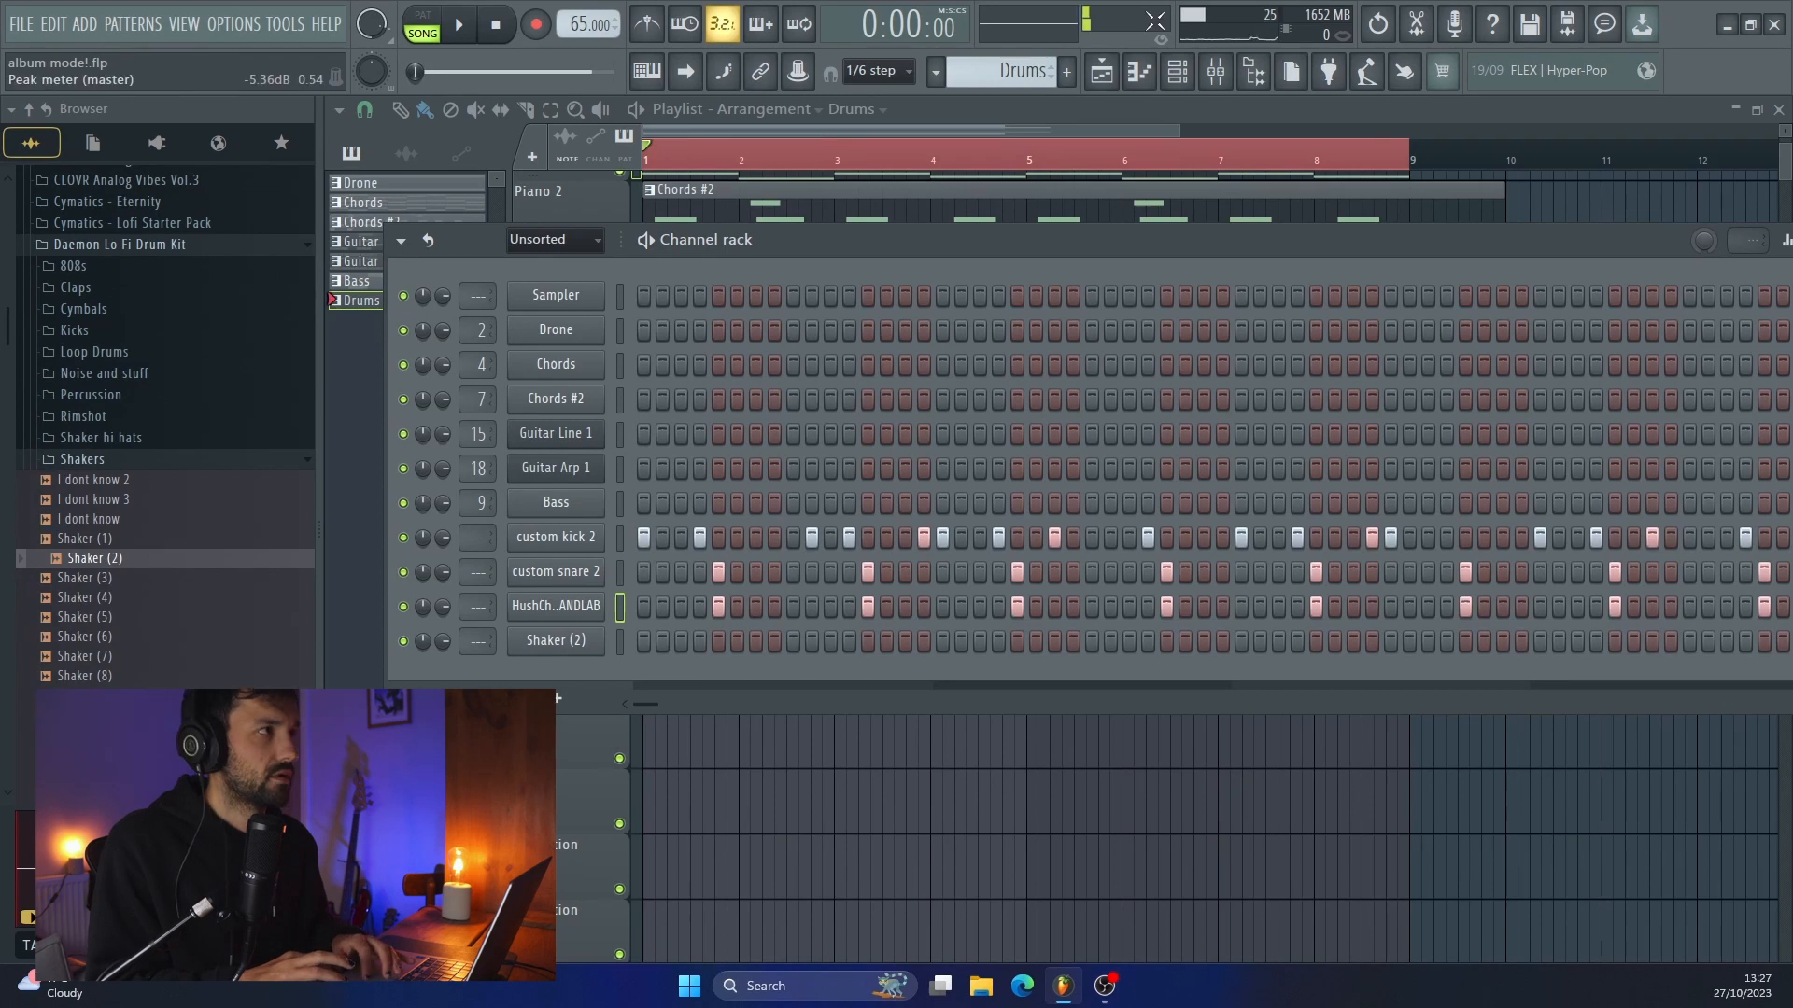
# Load Fruity Parametric EQ 2 on the Snare 2 mixer track with the High Cut - Low Cut preset and adjust its cutoff
pyautogui.click(1210, 79)
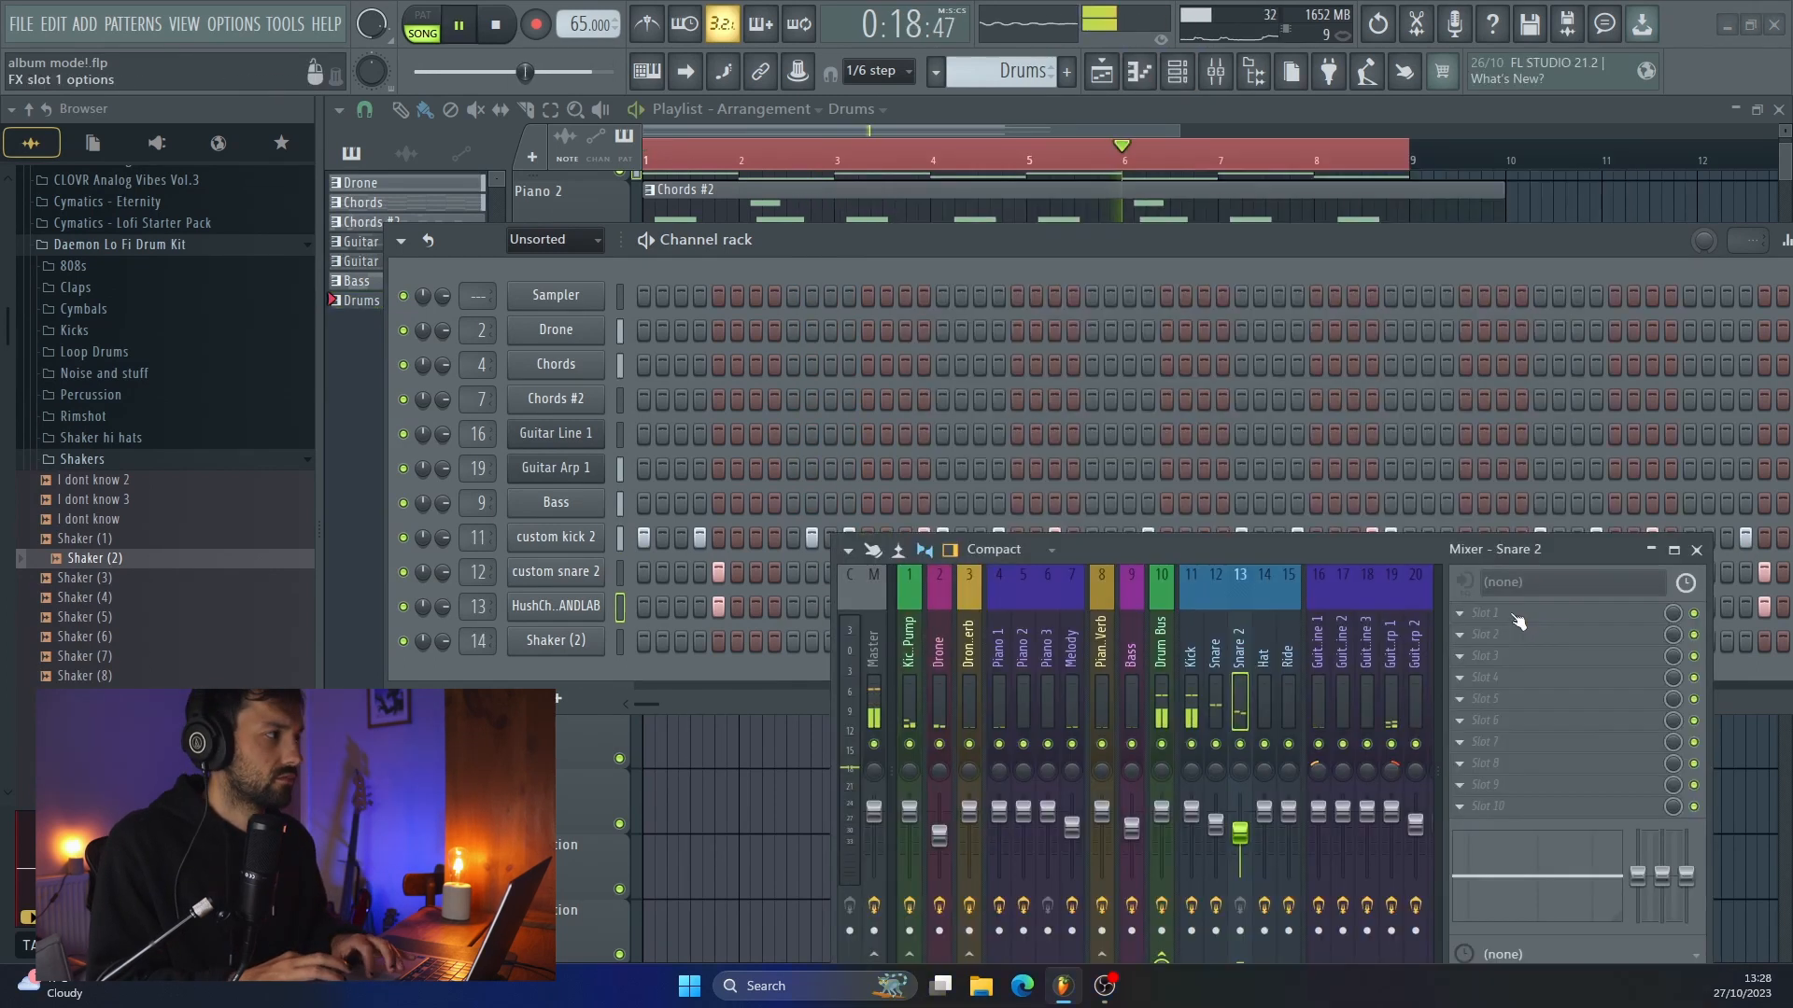
pyautogui.click(1512, 597)
pyautogui.moveTo(1494, 478)
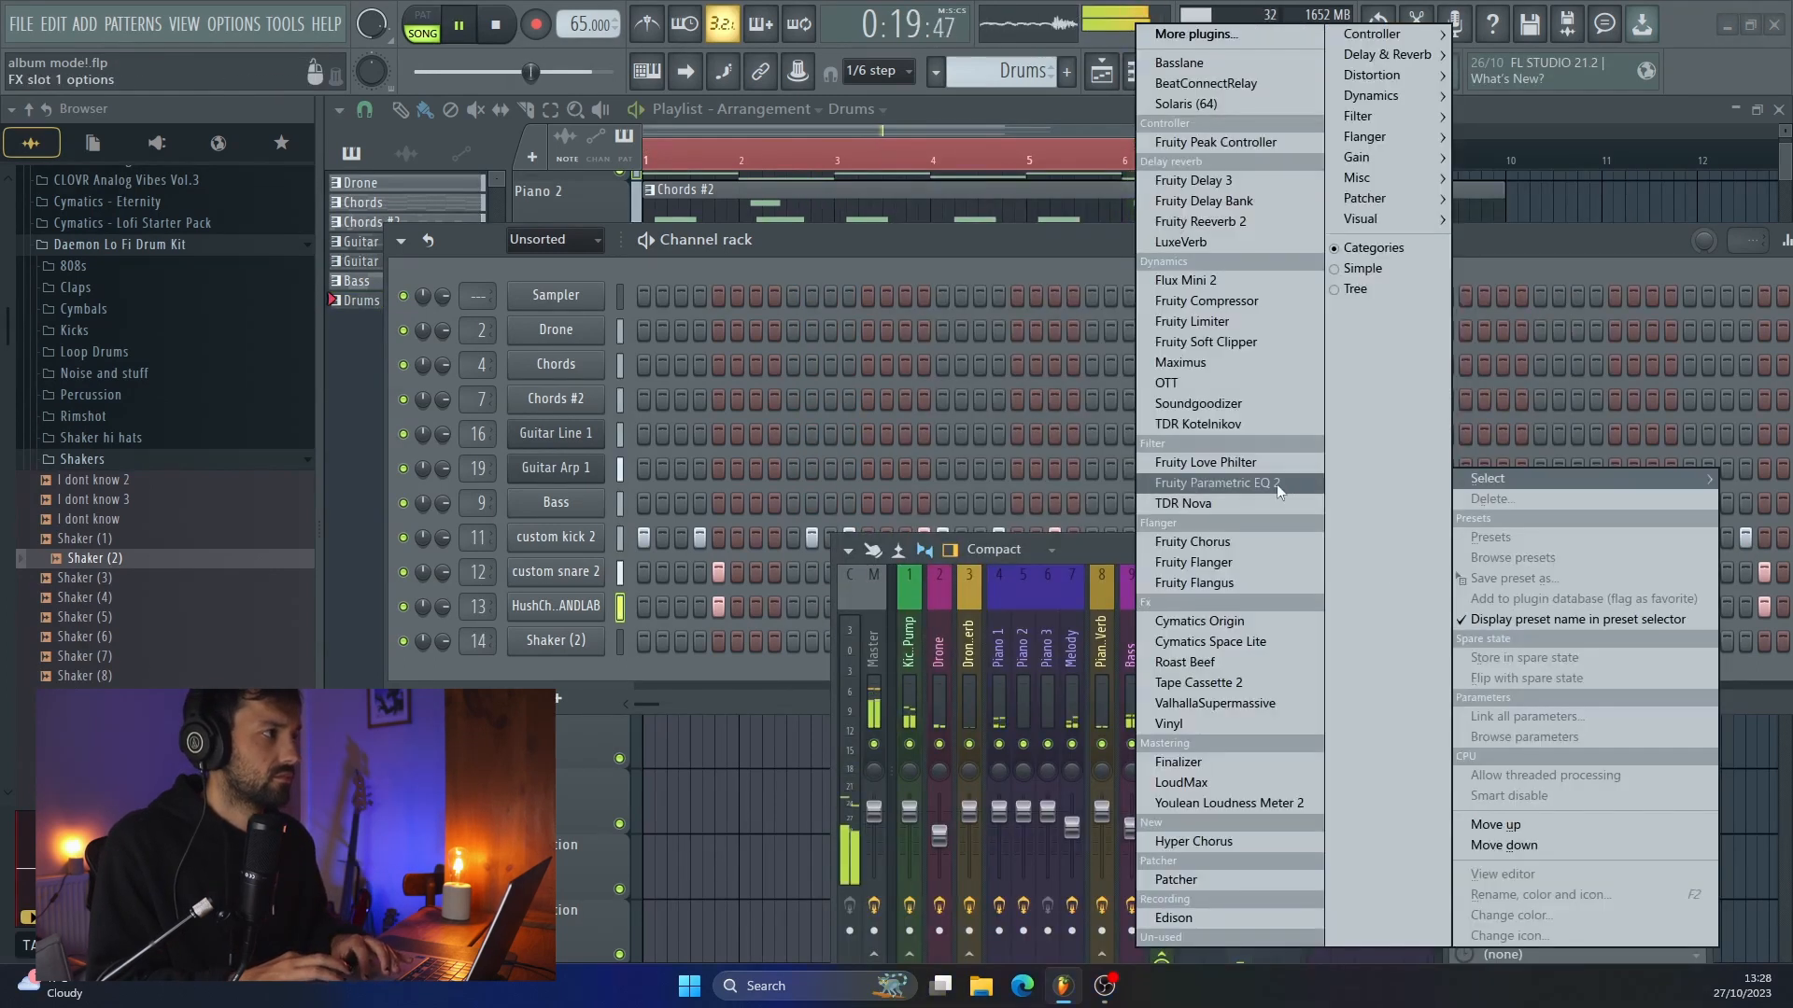
pyautogui.click(1278, 492)
pyautogui.moveTo(1204, 551); pyautogui.dragTo(1310, 809)
pyautogui.click(1082, 255)
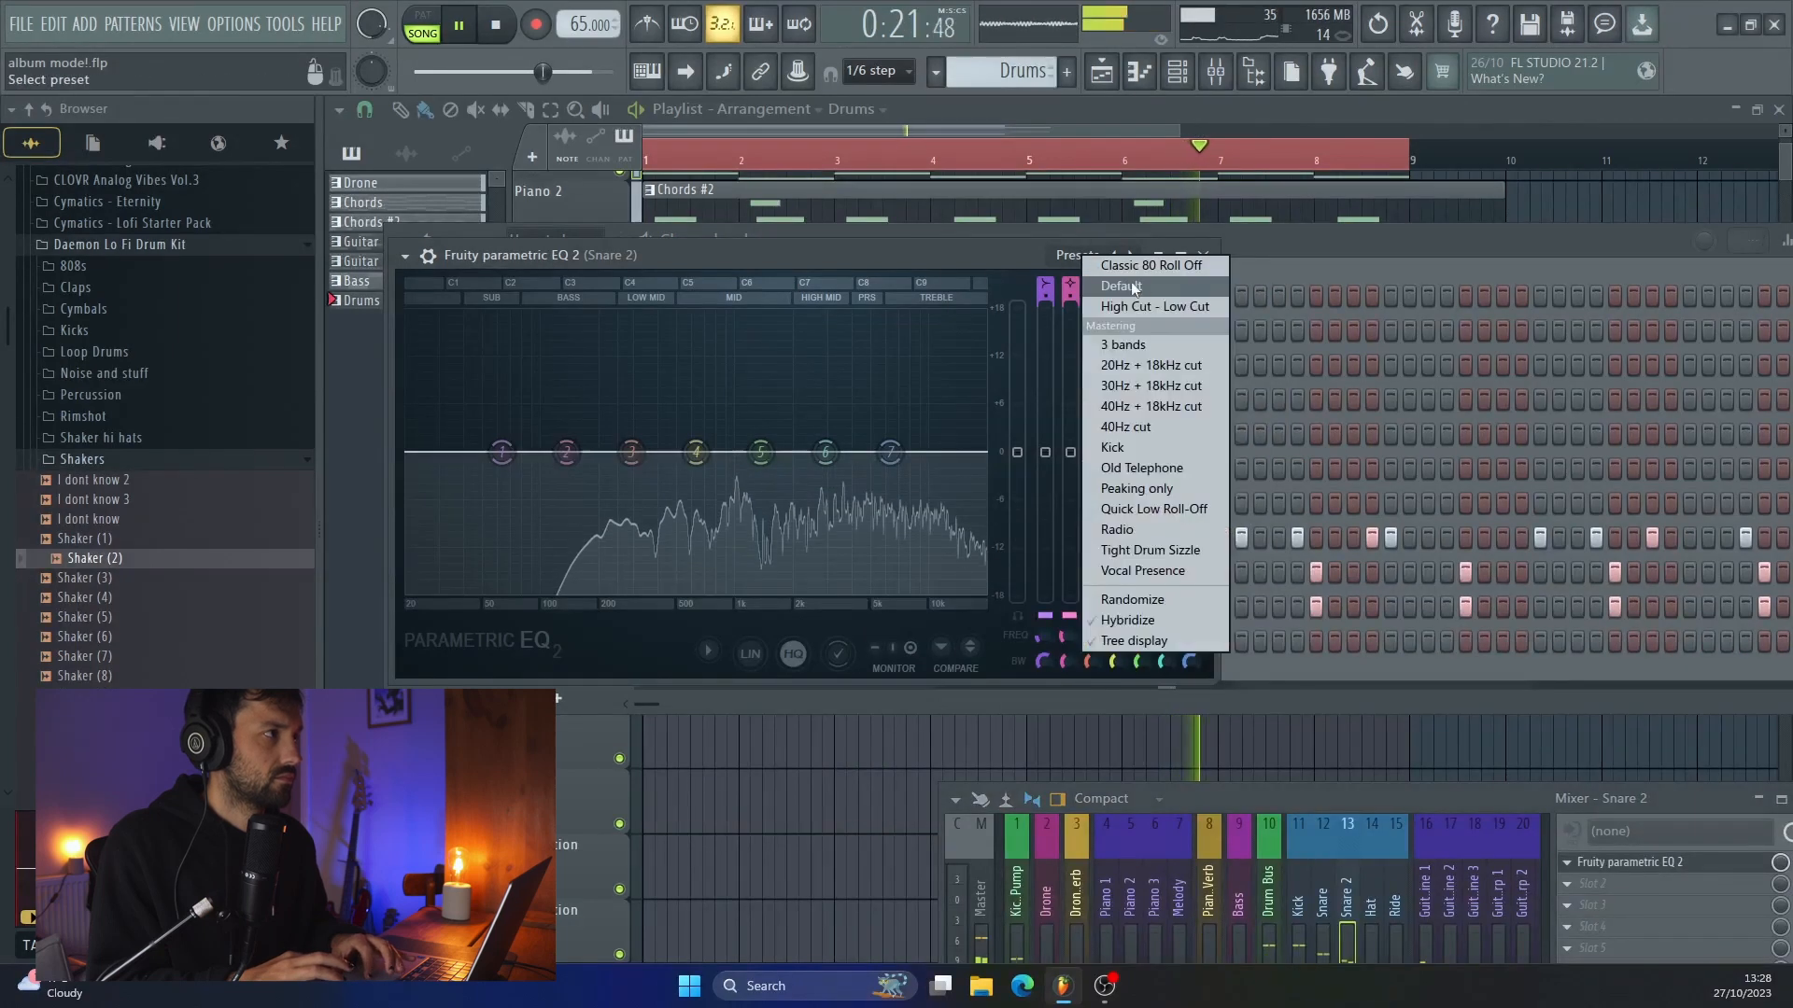
pyautogui.click(1144, 306)
pyautogui.moveTo(827, 453); pyautogui.dragTo(815, 454)
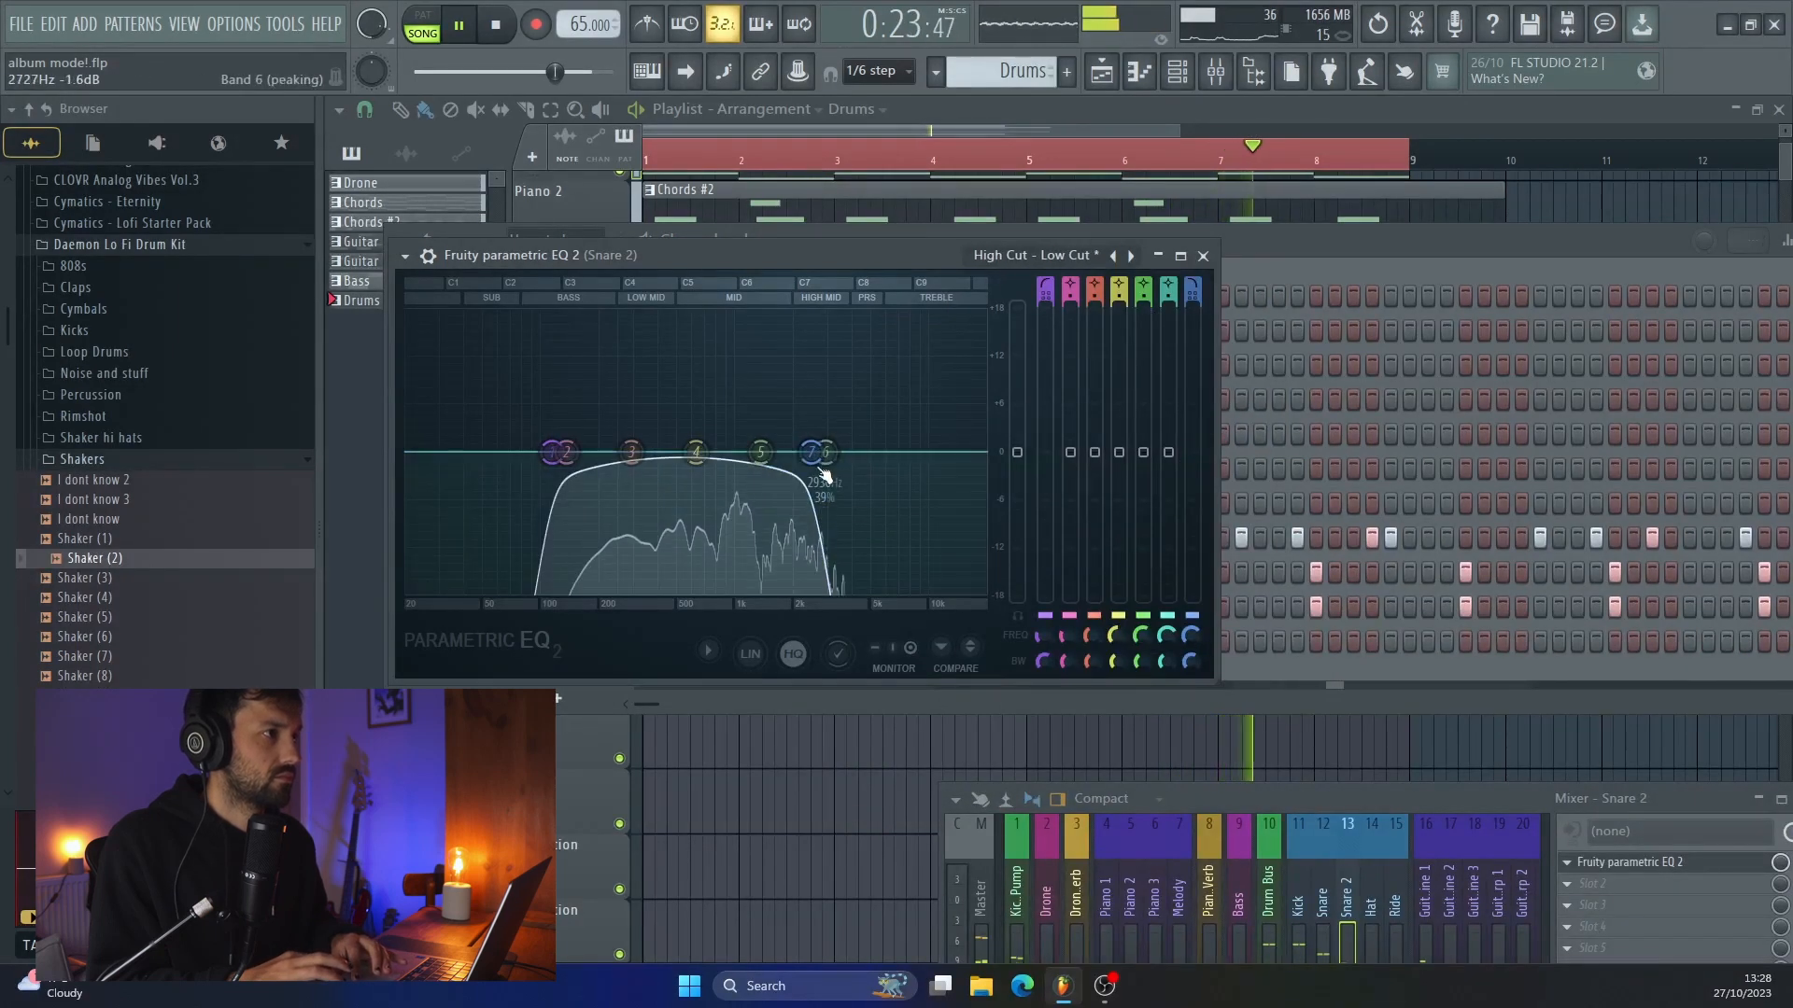
pyautogui.click(1203, 257)
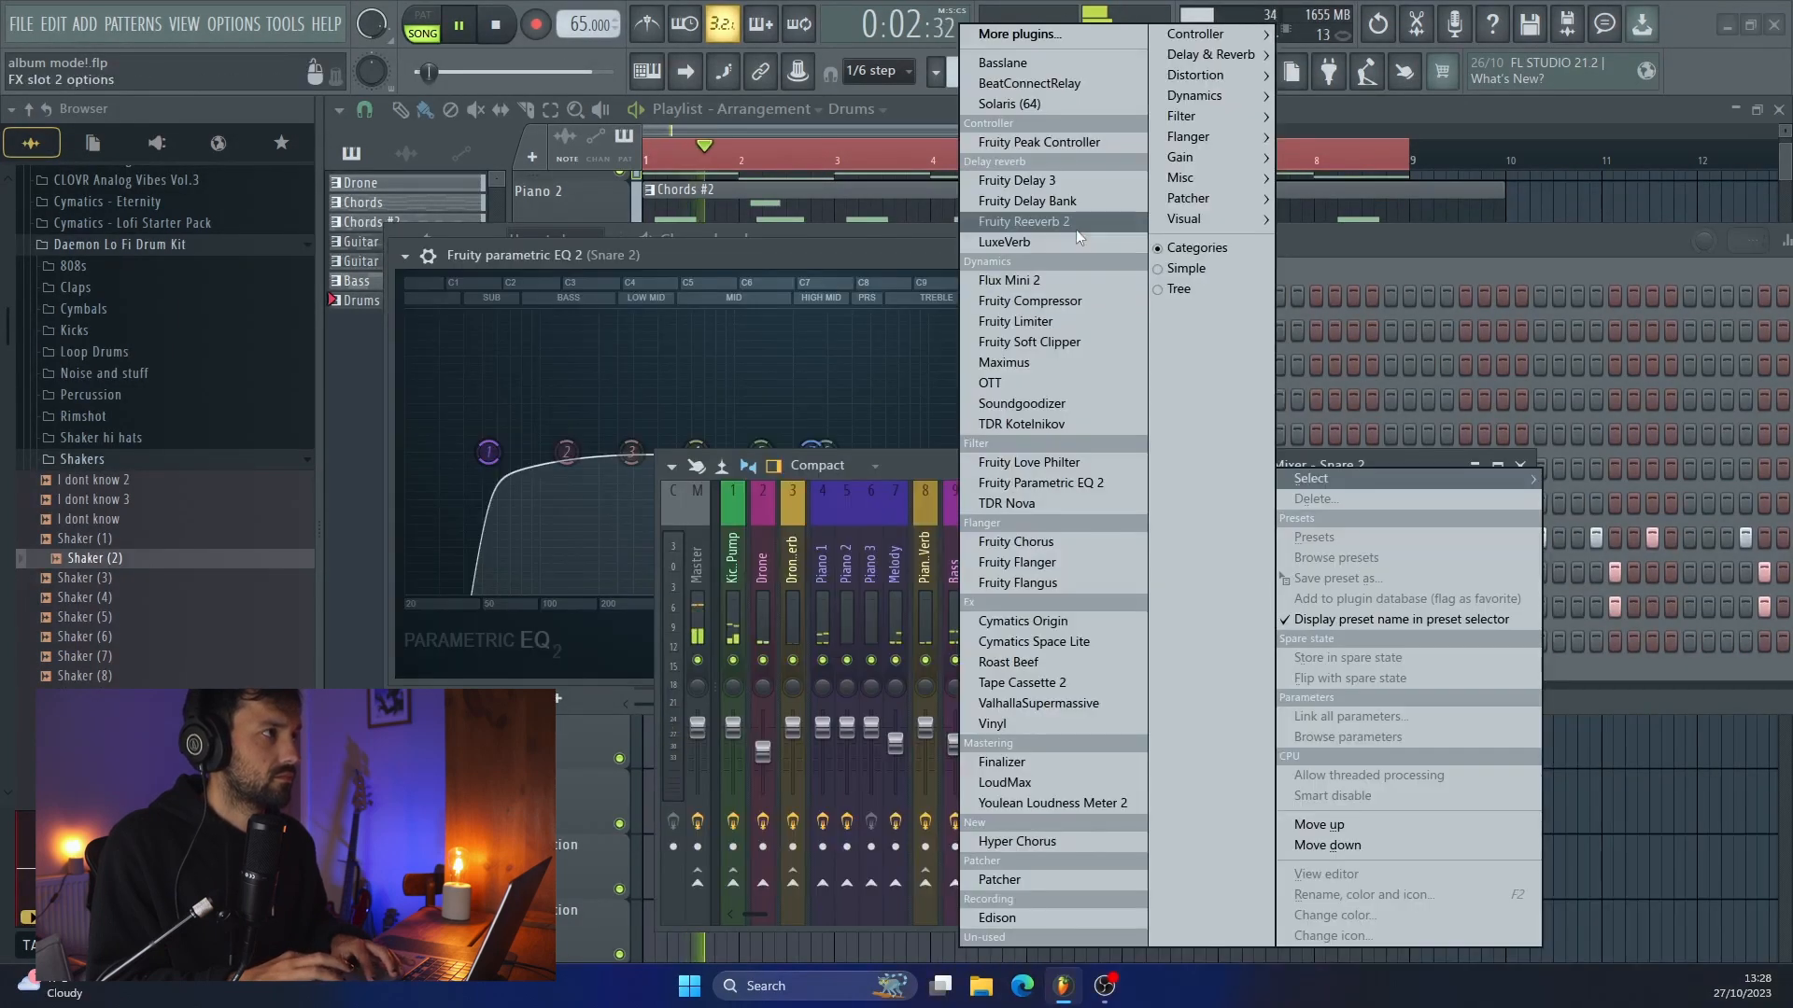
# Add Fruity Reeverb 2 to the Snare 2 track's second effect slot and adjust its wet and dry levels
pyautogui.click(1062, 177)
pyautogui.moveTo(840, 453); pyautogui.dragTo(896, 599)
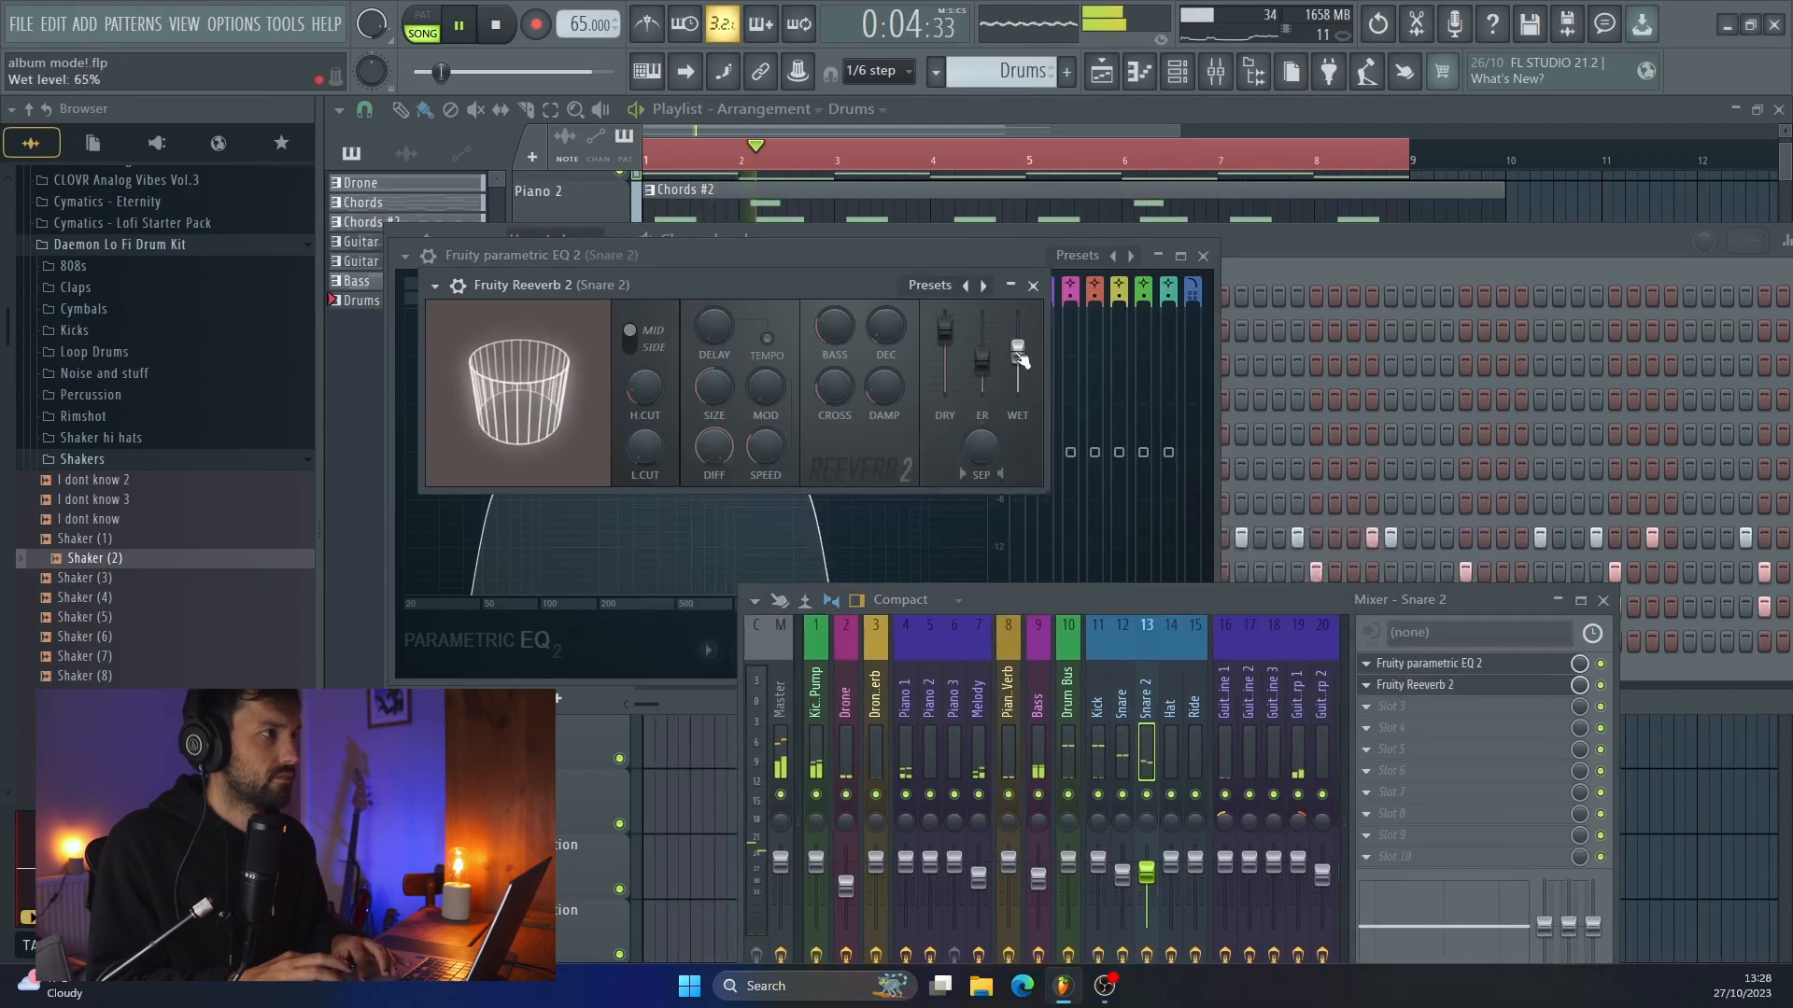
pyautogui.moveTo(945, 330); pyautogui.dragTo(949, 366)
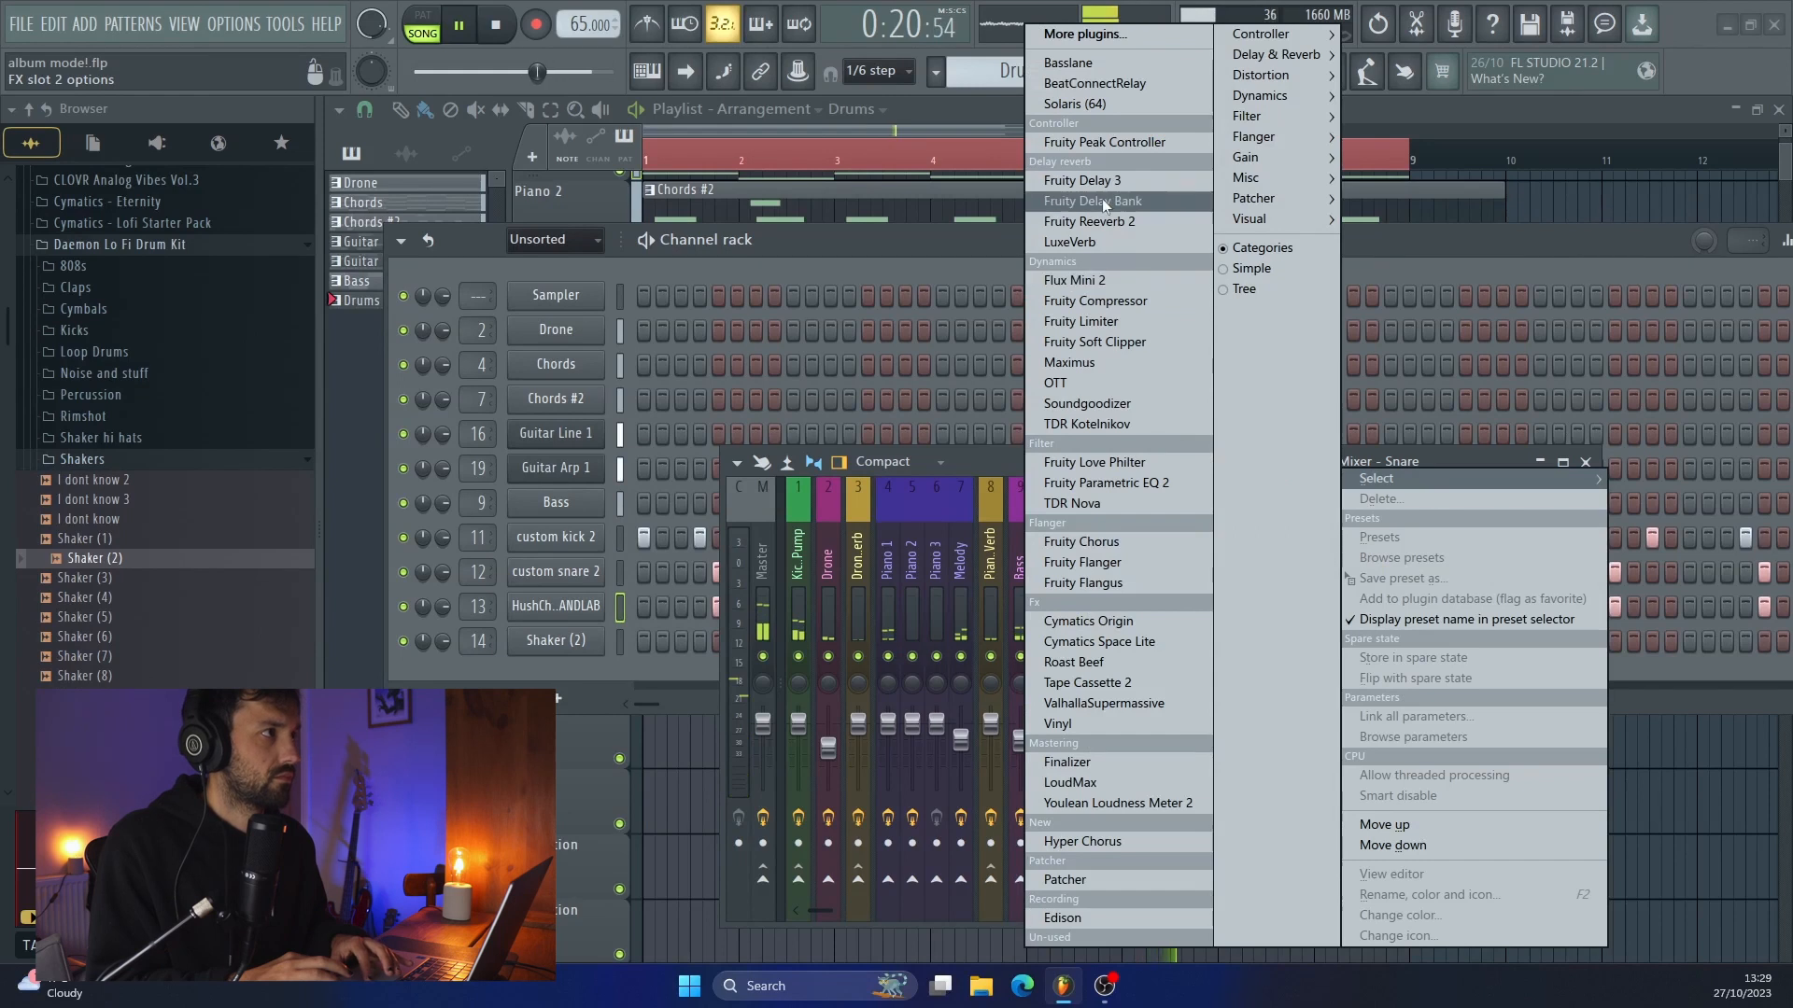
# Add Fruity Delay 3 to the Snare track's second effect slot and reduce its delay time and feedback level
pyautogui.click(1100, 181)
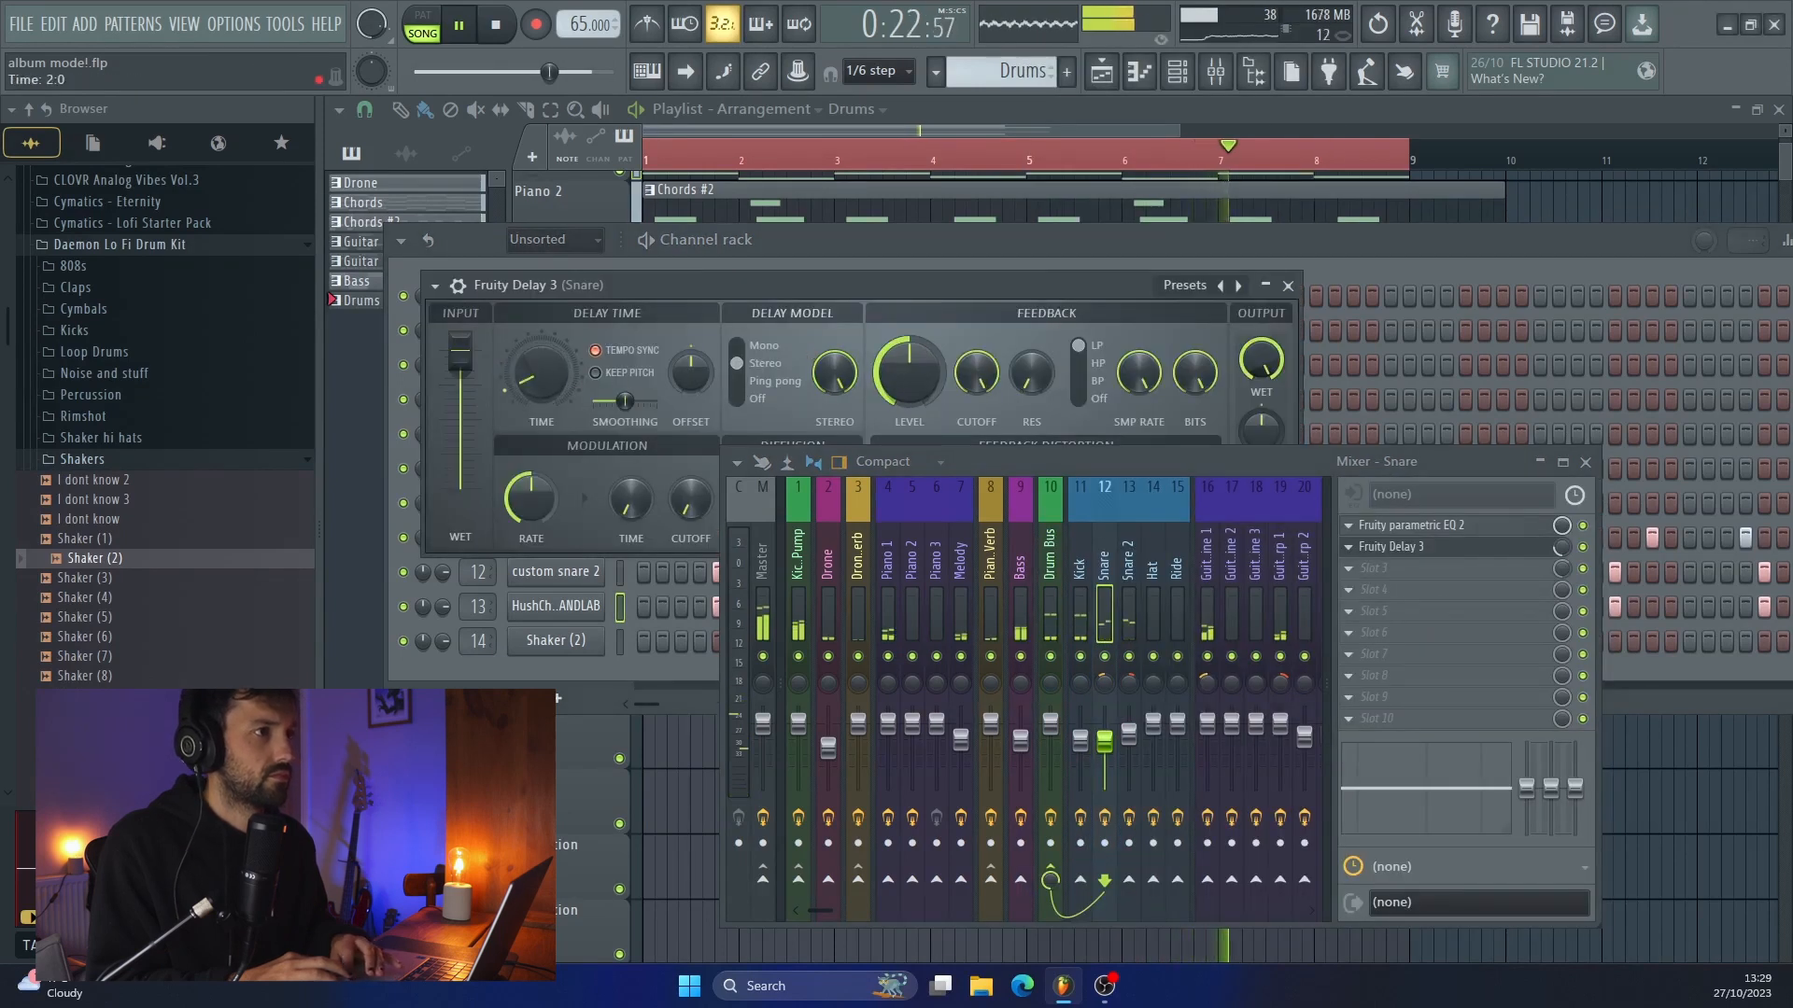
pyautogui.moveTo(917, 371); pyautogui.dragTo(917, 384)
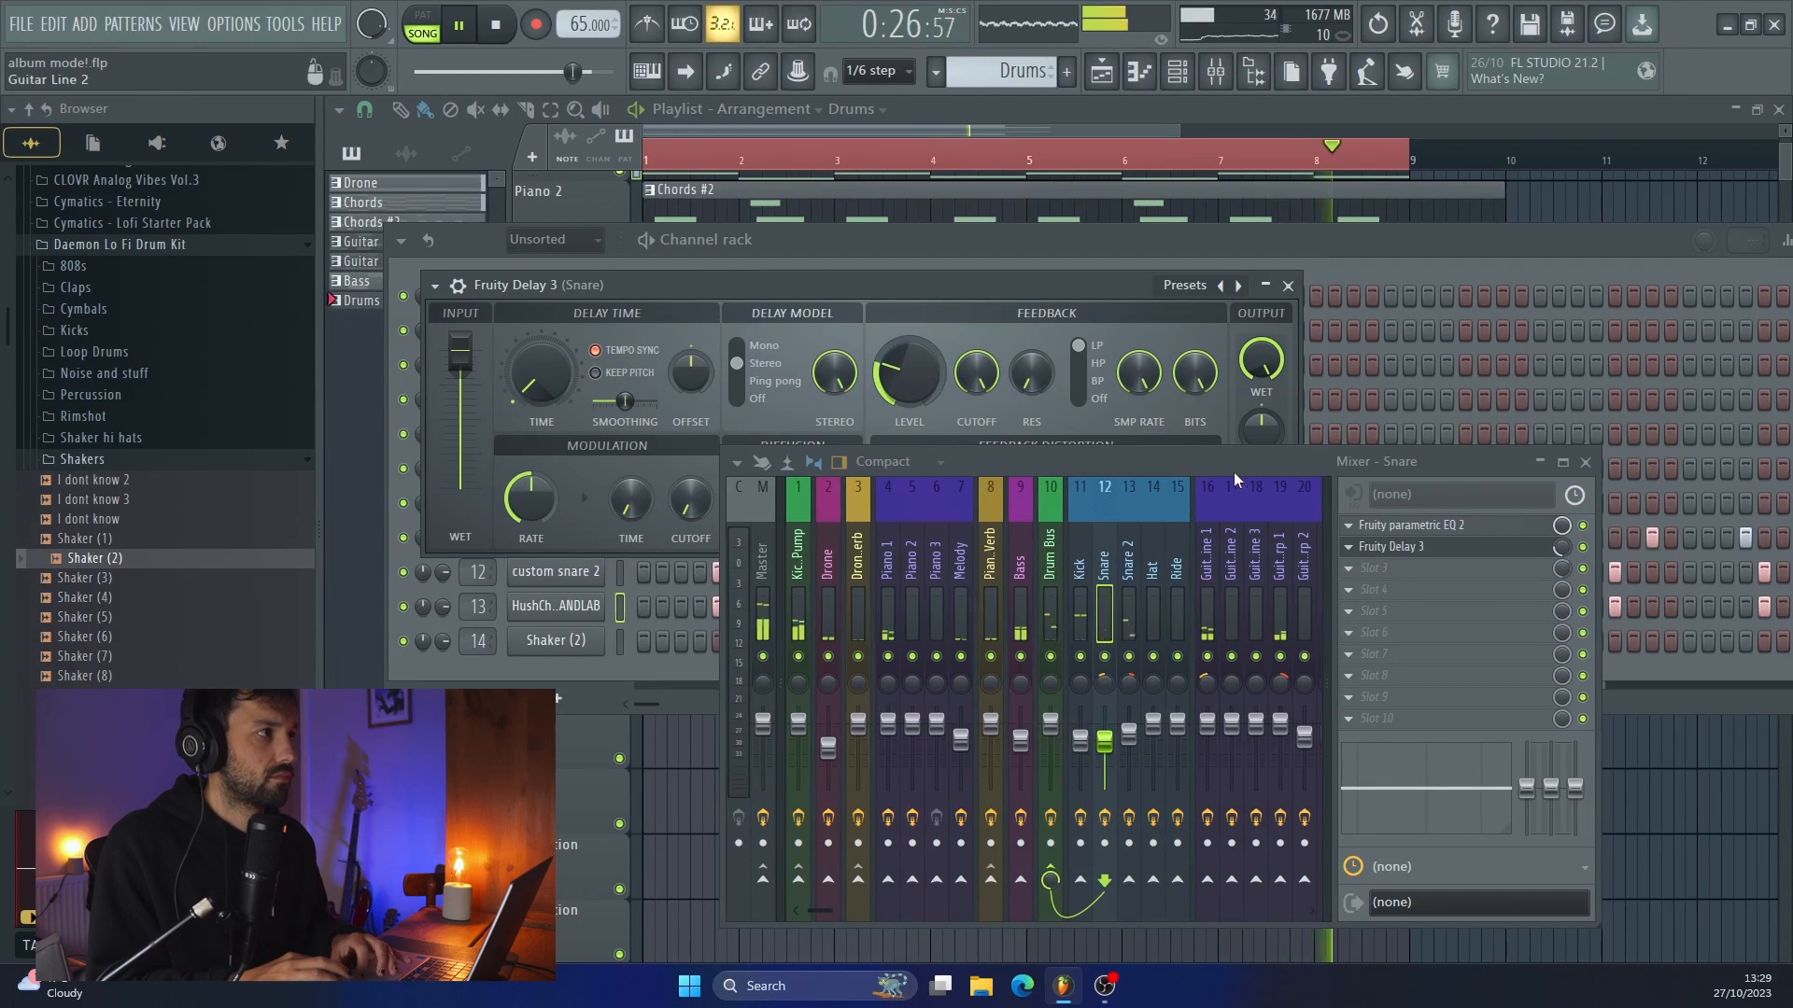
pyautogui.moveTo(1238, 463); pyautogui.dragTo(1264, 616)
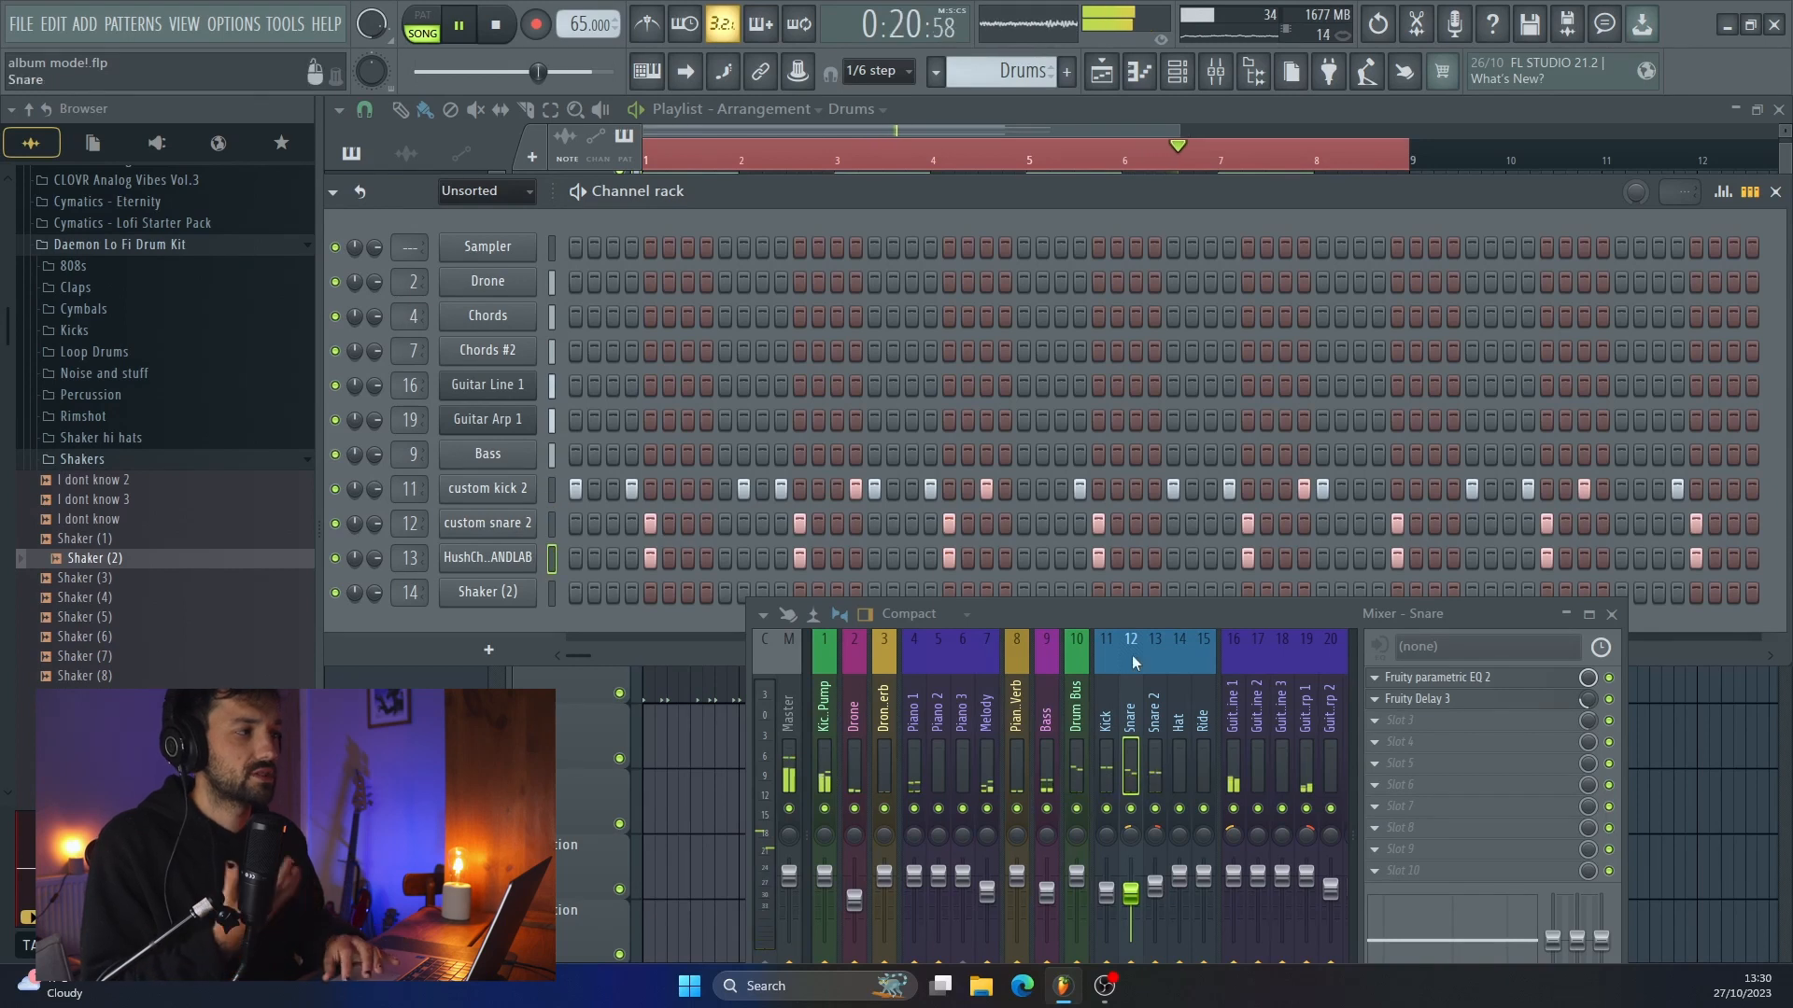
# Solo the Snare 2 and Snare mixer tracks in turn to hear each layer with its effects
pyautogui.click(1155, 724)
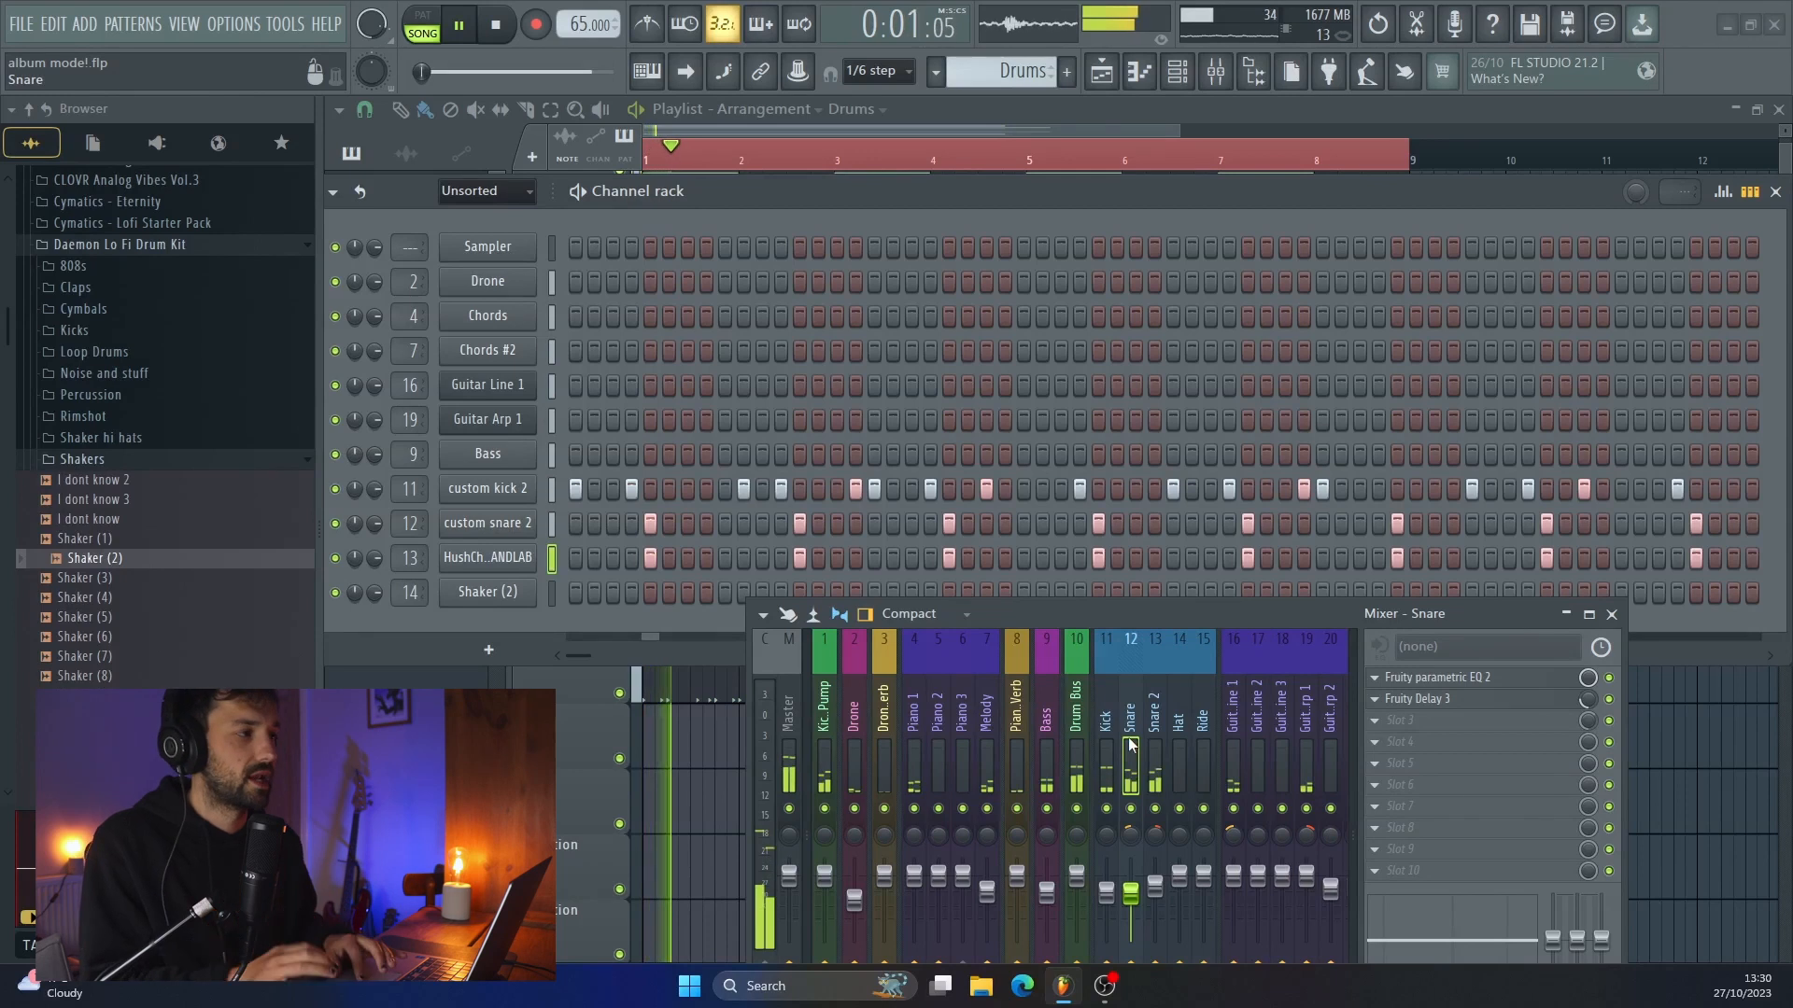
pyautogui.rightClick(1155, 809)
pyautogui.rightClick(1131, 808)
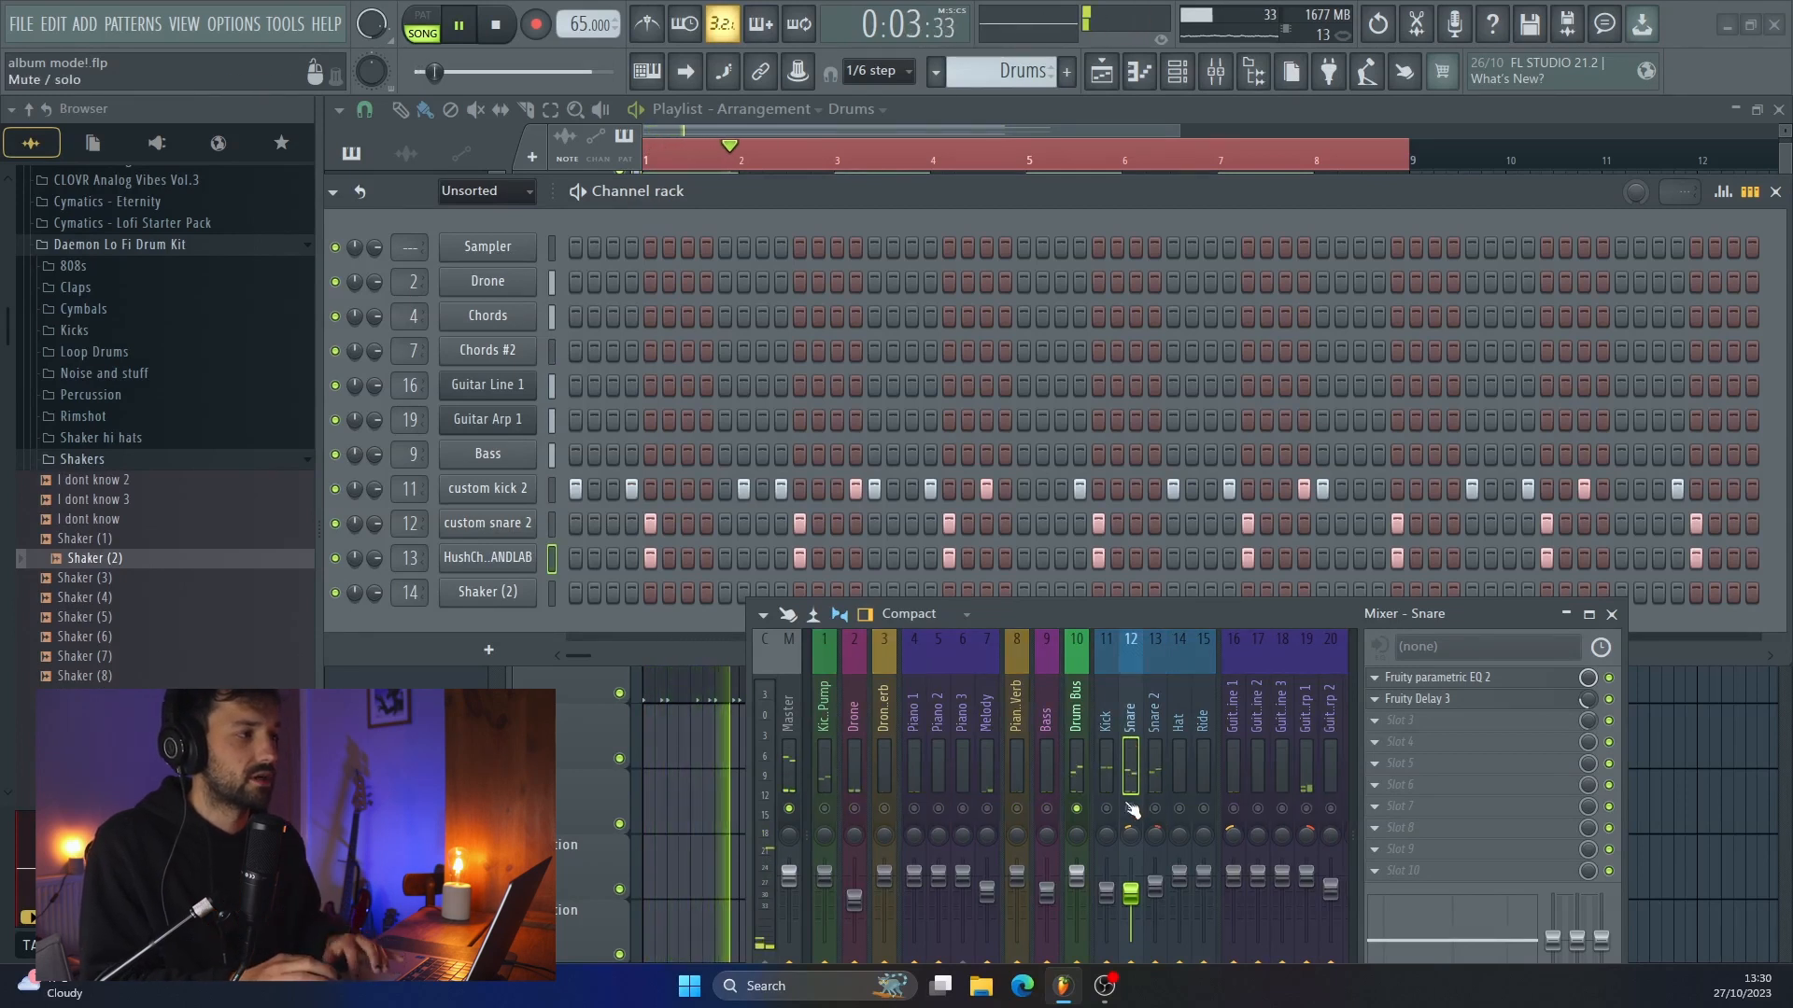
pyautogui.click(1215, 805)
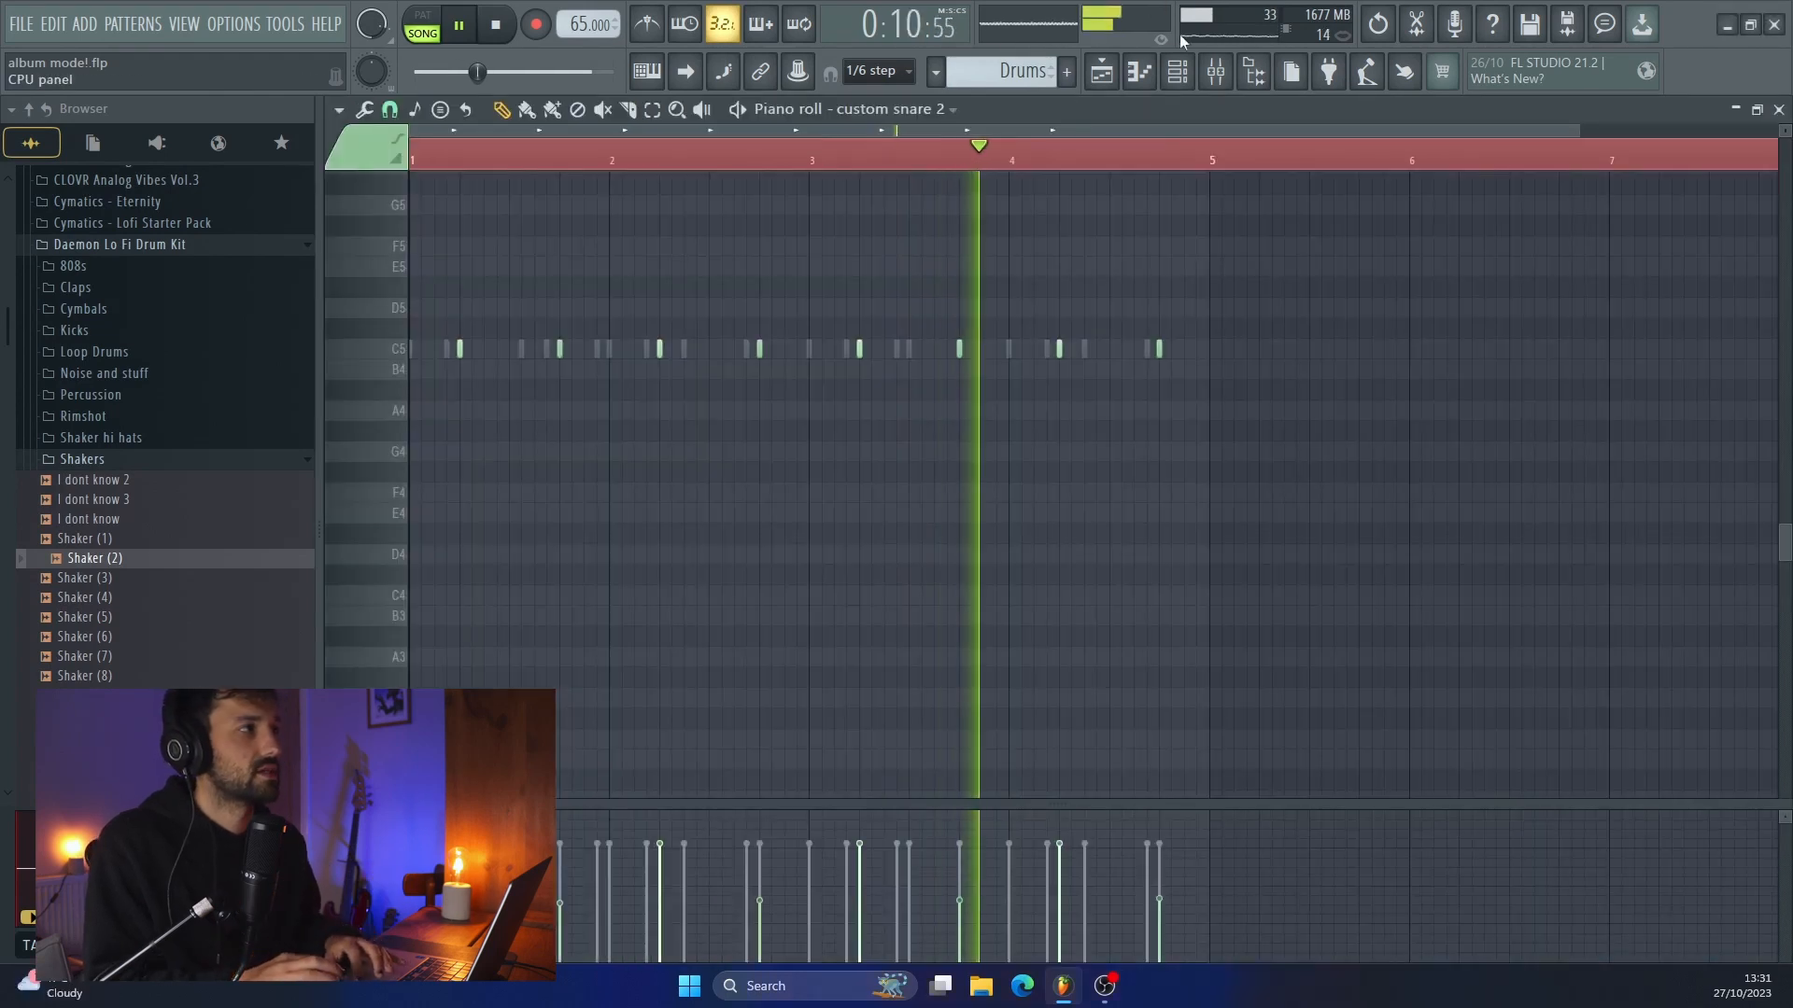
# Fill the Shaker (2) channel with a hit on every second step of the Drums pattern
pyautogui.click(1179, 75)
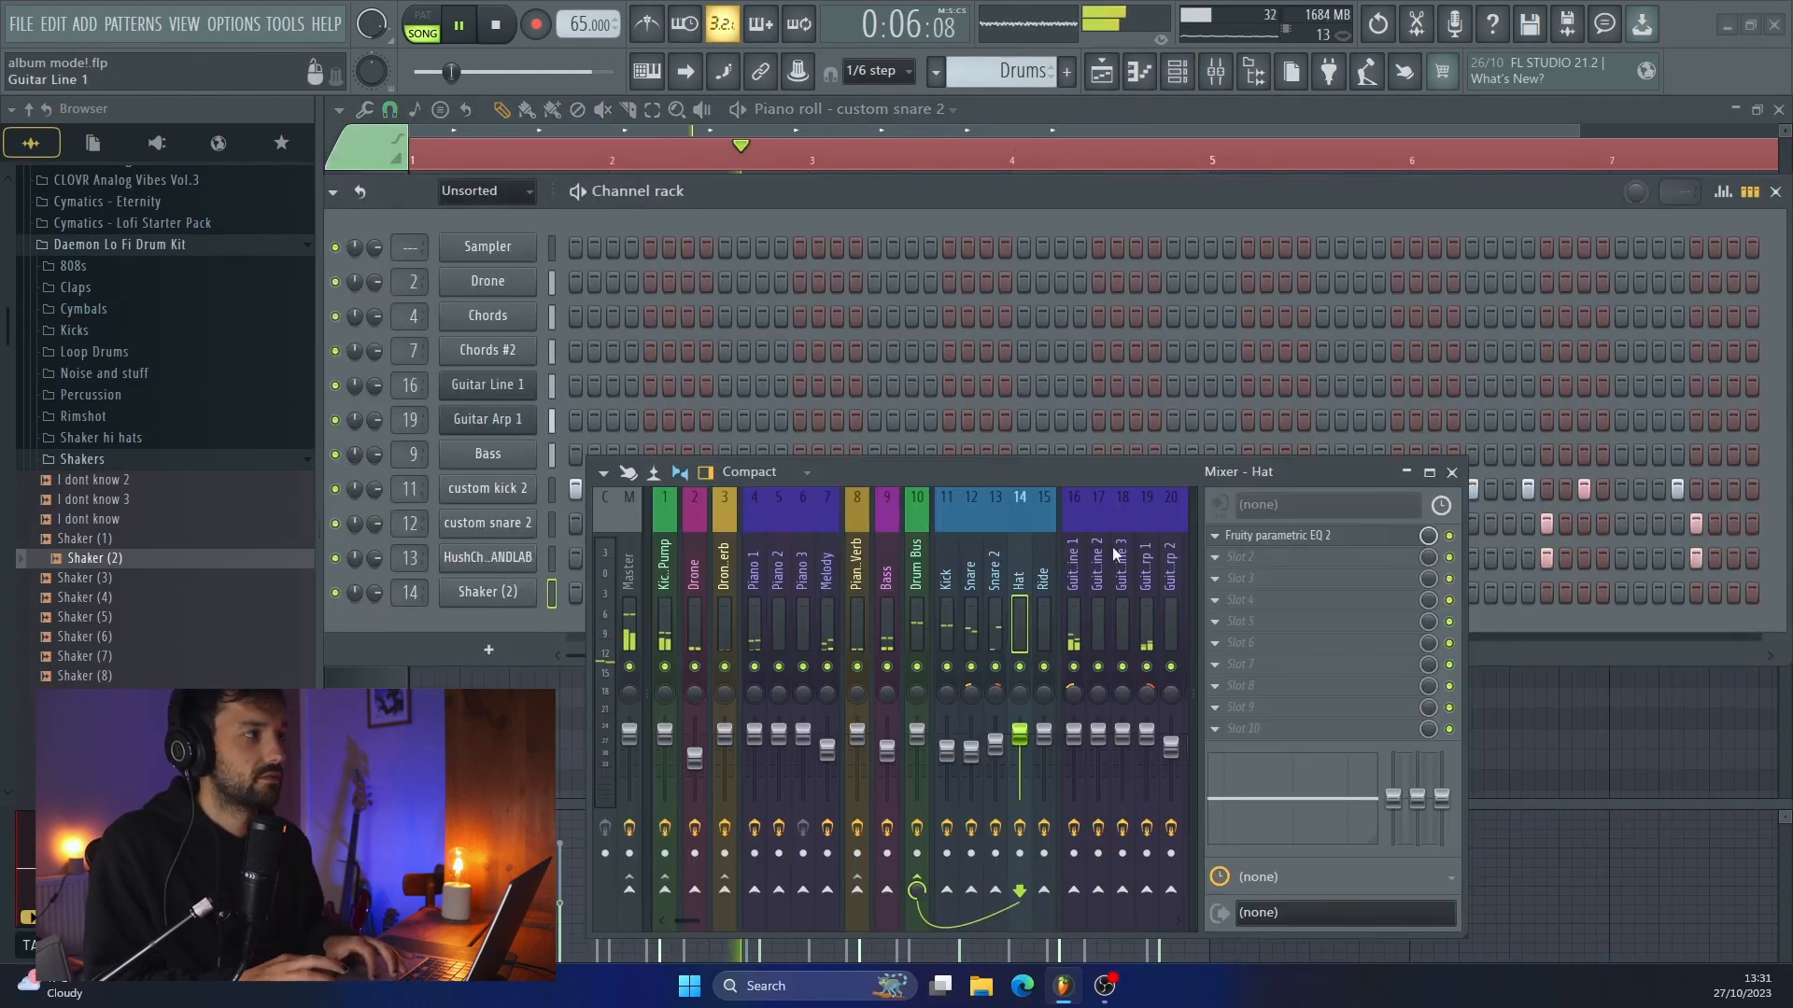
pyautogui.click(1453, 473)
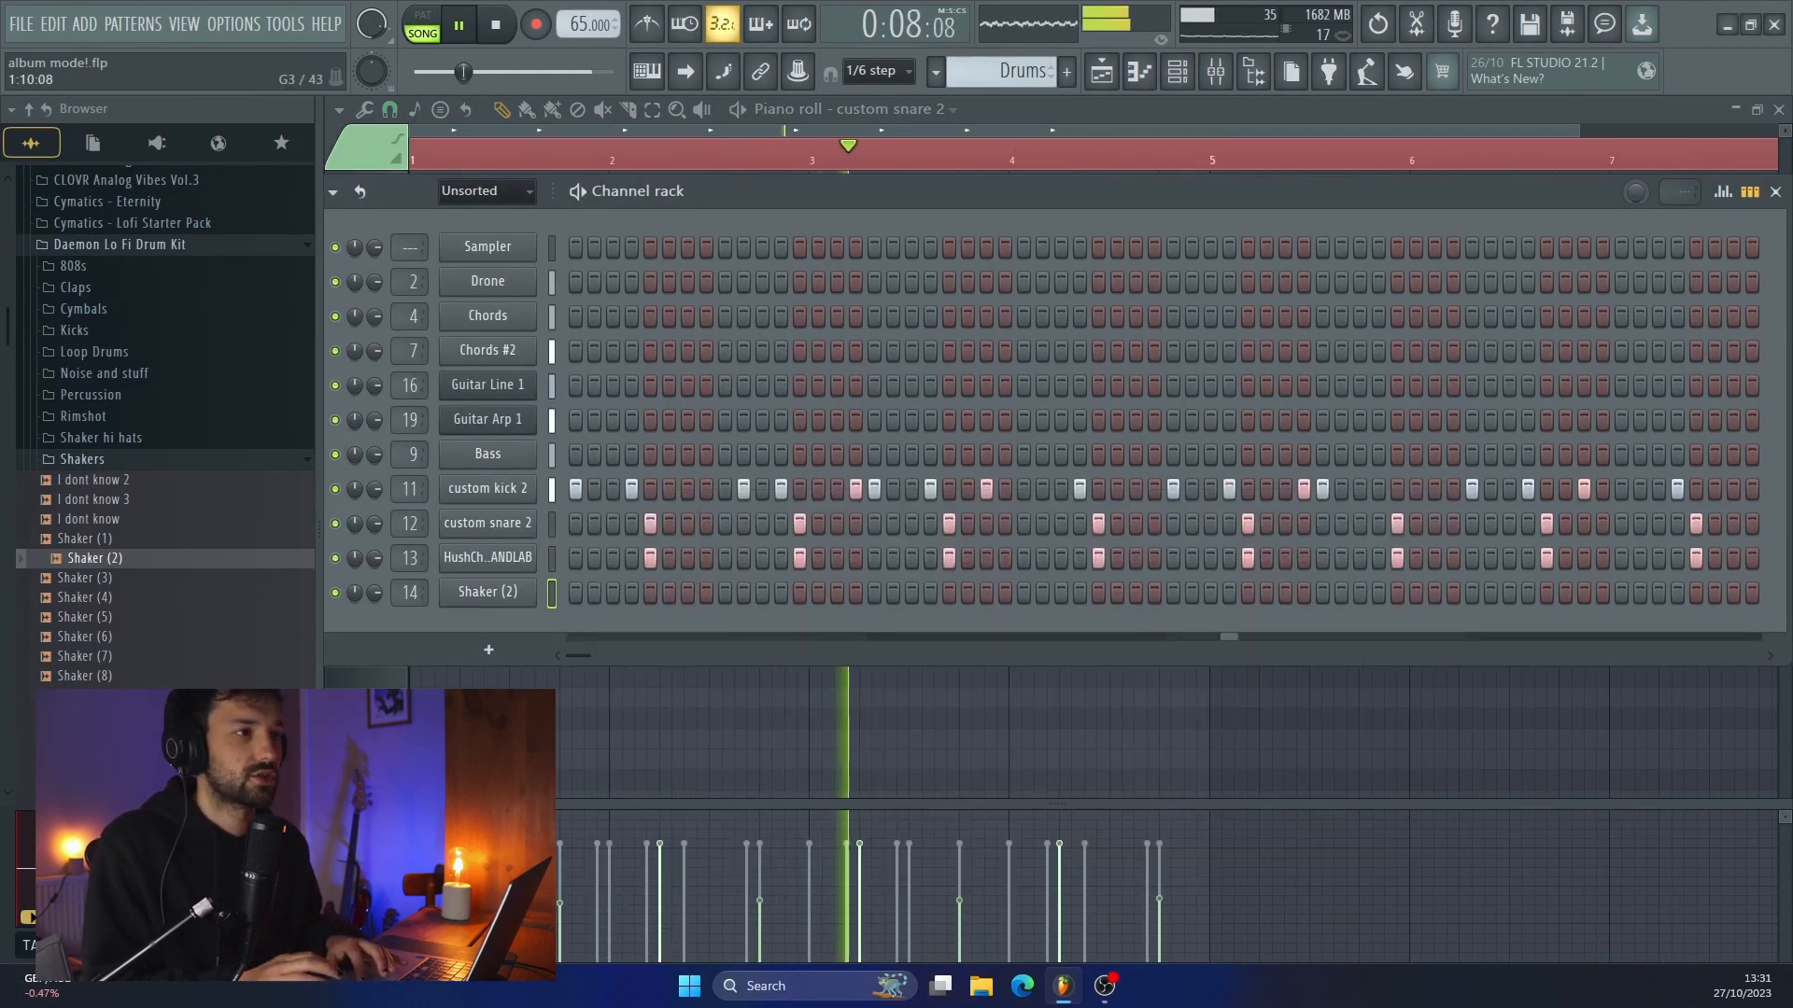
pyautogui.rightClick(523, 602)
pyautogui.click(822, 680)
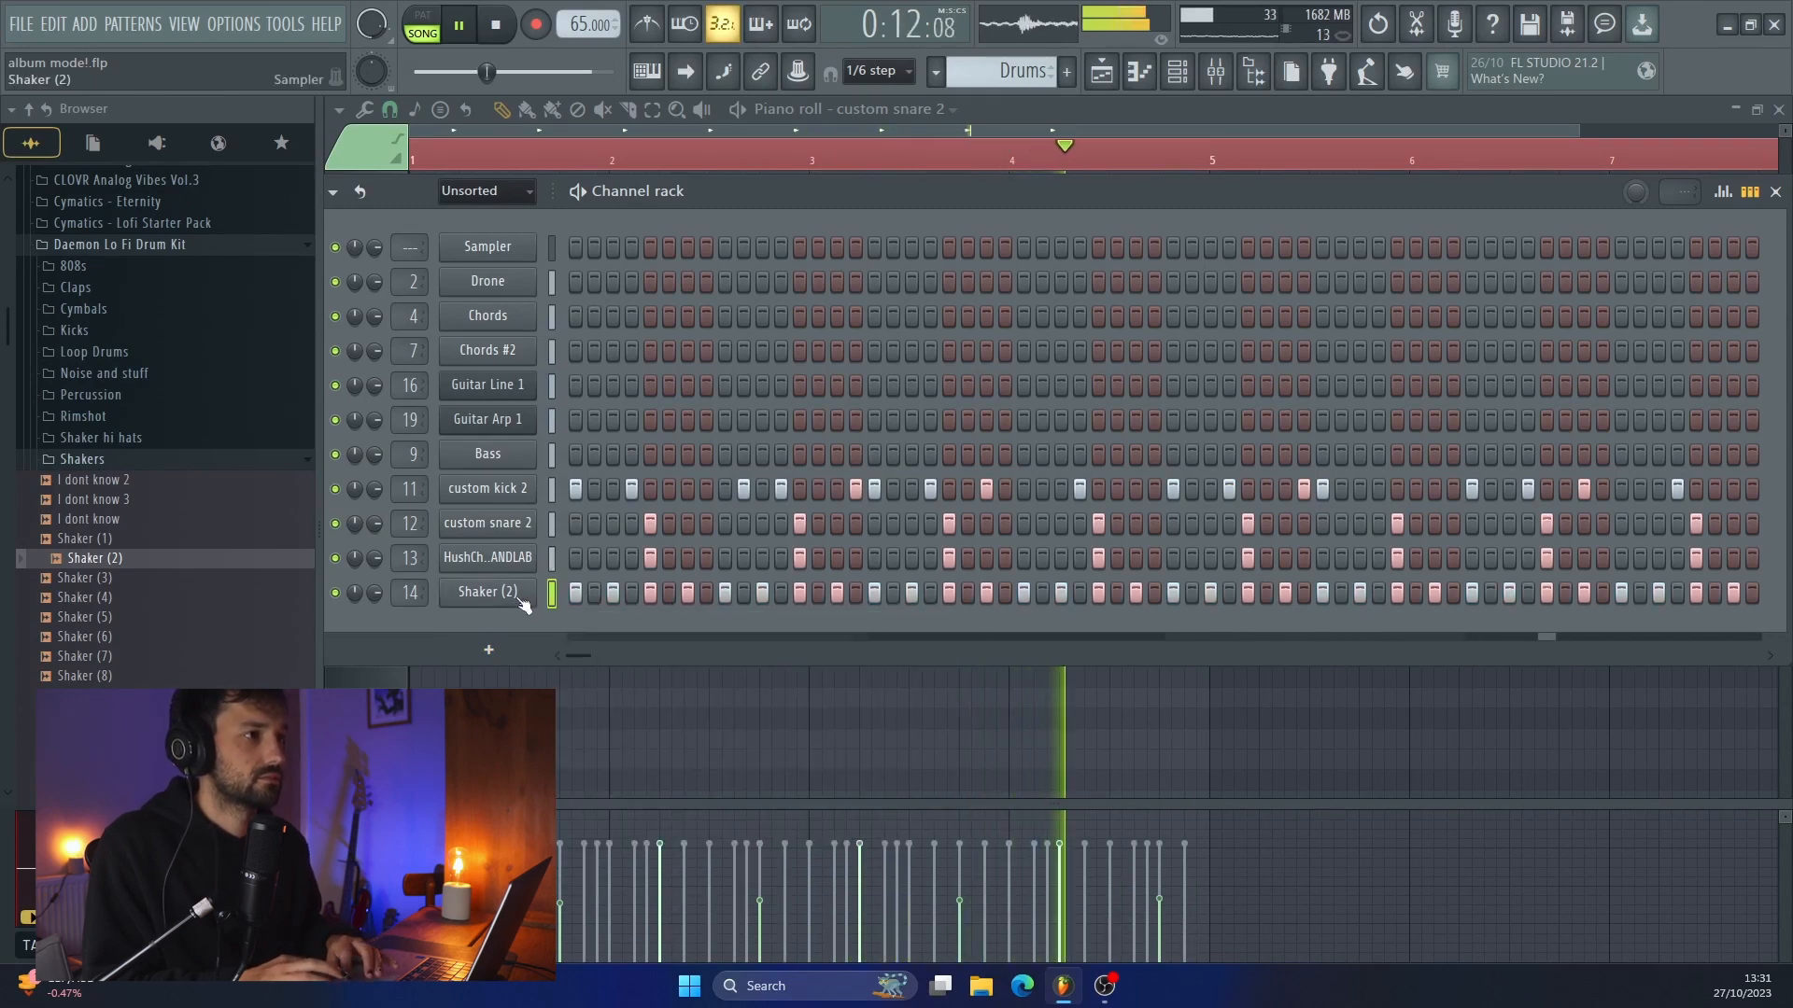
pyautogui.click(1095, 112)
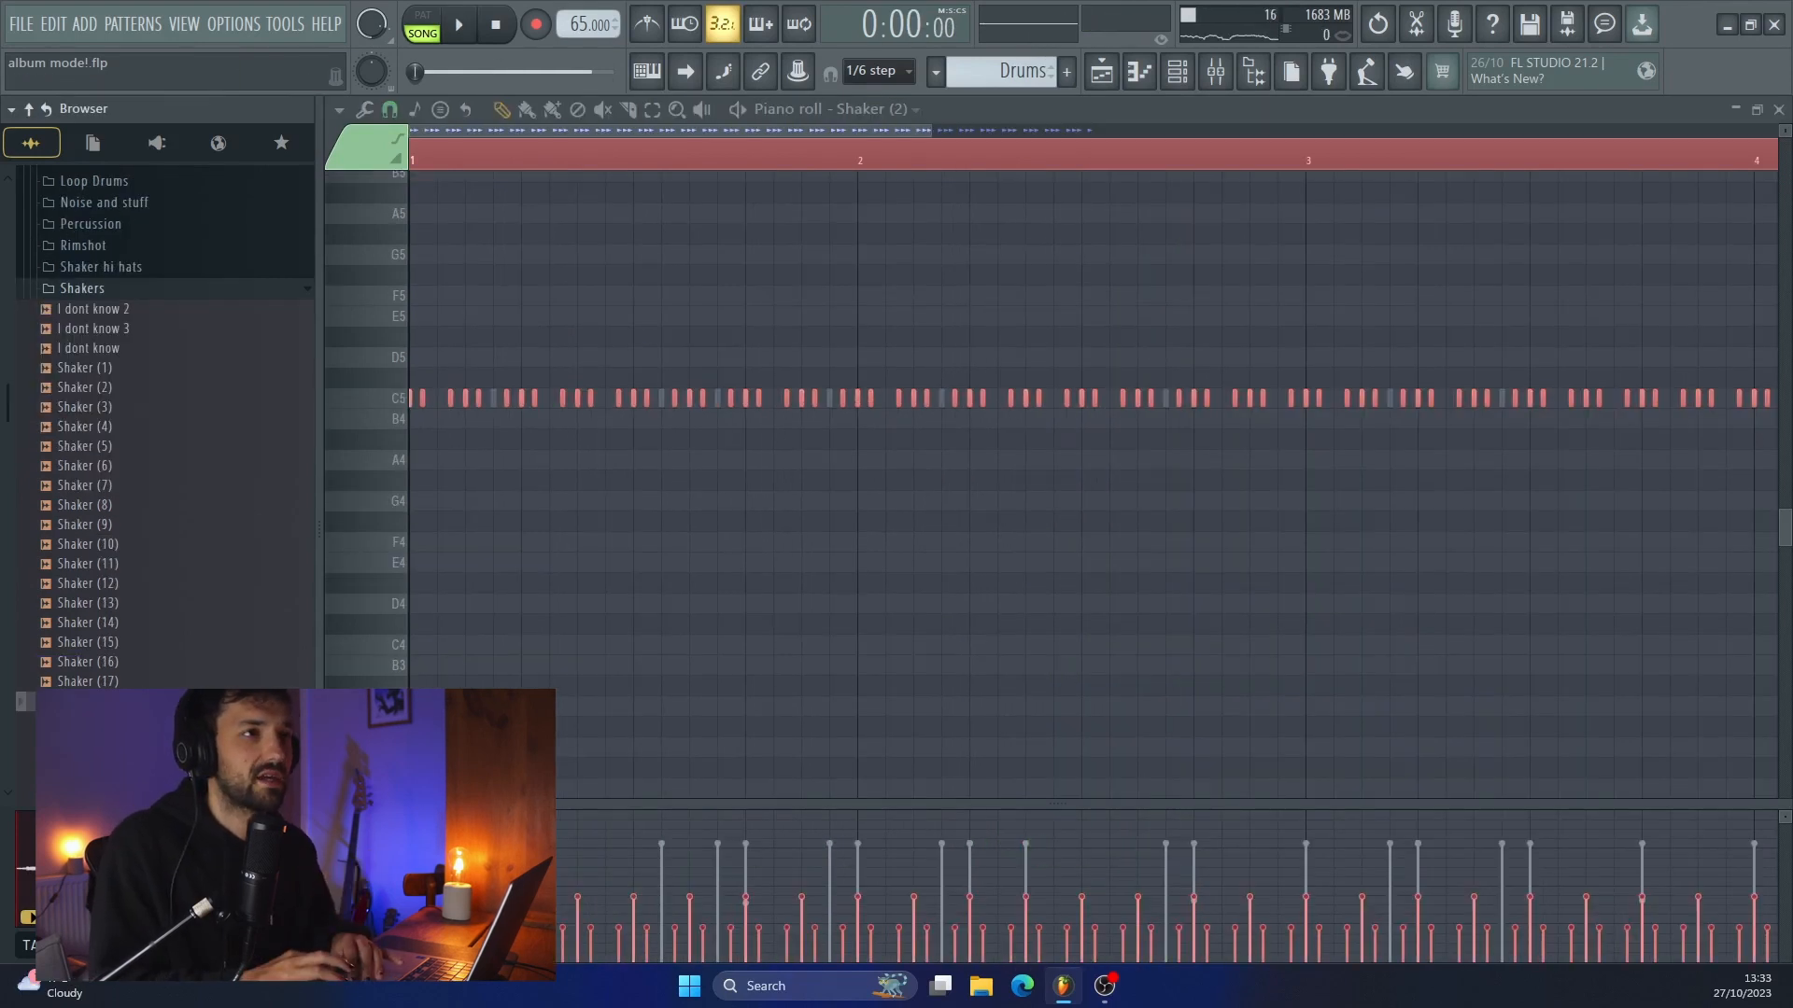
# Replace the Shaker (2) channel's sample with Shaker hi hat (6) from the Daemon Lo Fi Drum Kit's Shaker hi hats folder
pyautogui.scroll(4, 100, 501)
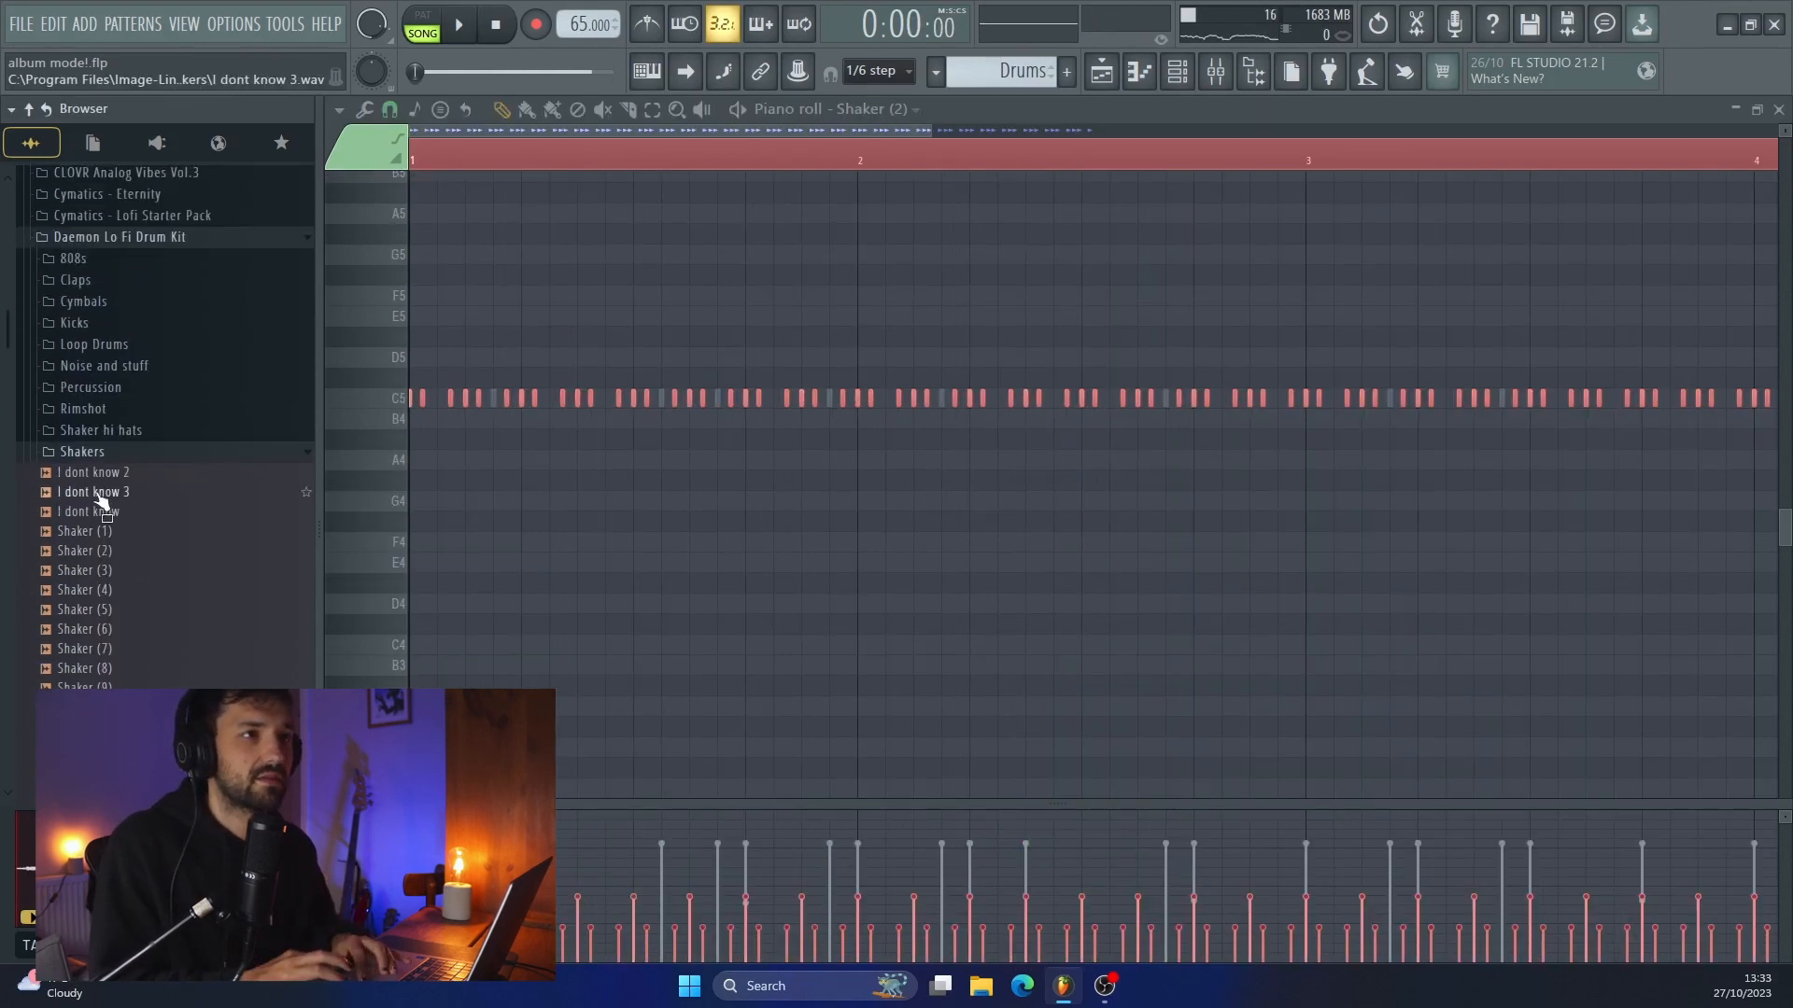
pyautogui.click(103, 457)
pyautogui.click(114, 448)
pyautogui.click(116, 435)
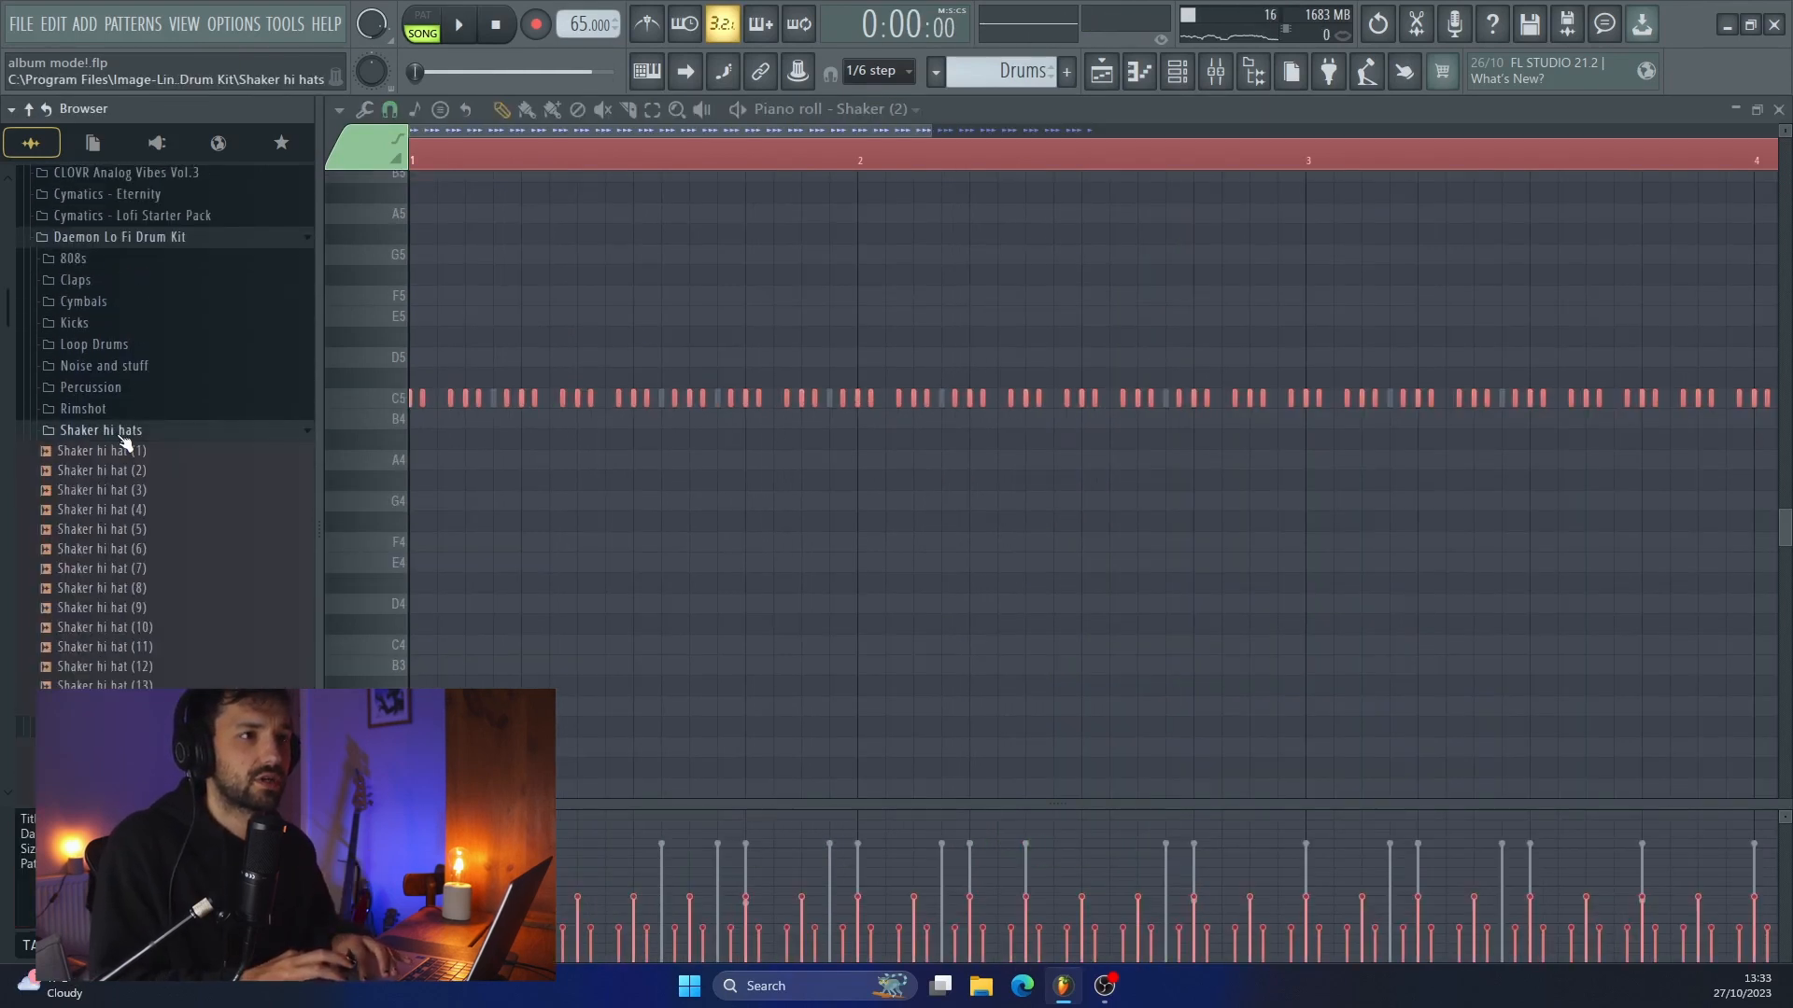
pyautogui.scroll(-1, 112, 536)
pyautogui.scroll(-1, 112, 539)
pyautogui.click(112, 536)
pyautogui.press('F6')
pyautogui.moveTo(113, 476); pyautogui.dragTo(601, 669)
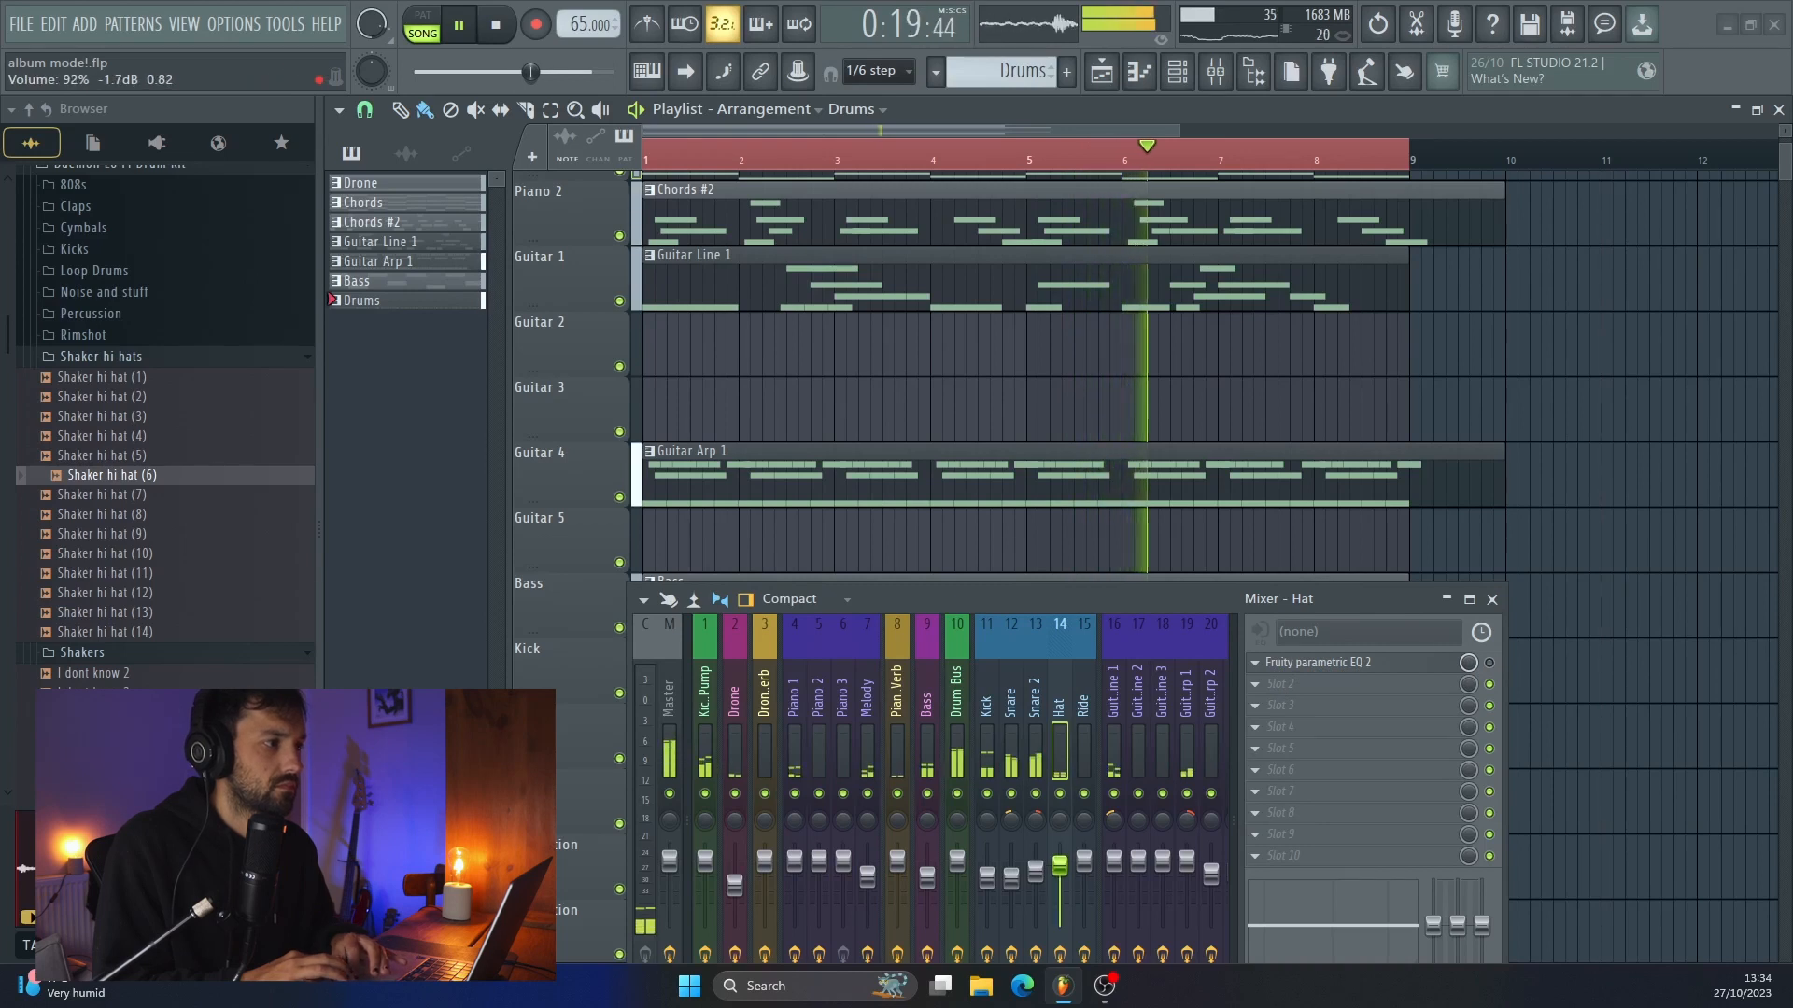
# Adjust the Hat track's volume in the mixer during playback, close the mixer and stop the song
pyautogui.moveTo(1059, 858); pyautogui.dragTo(1060, 872)
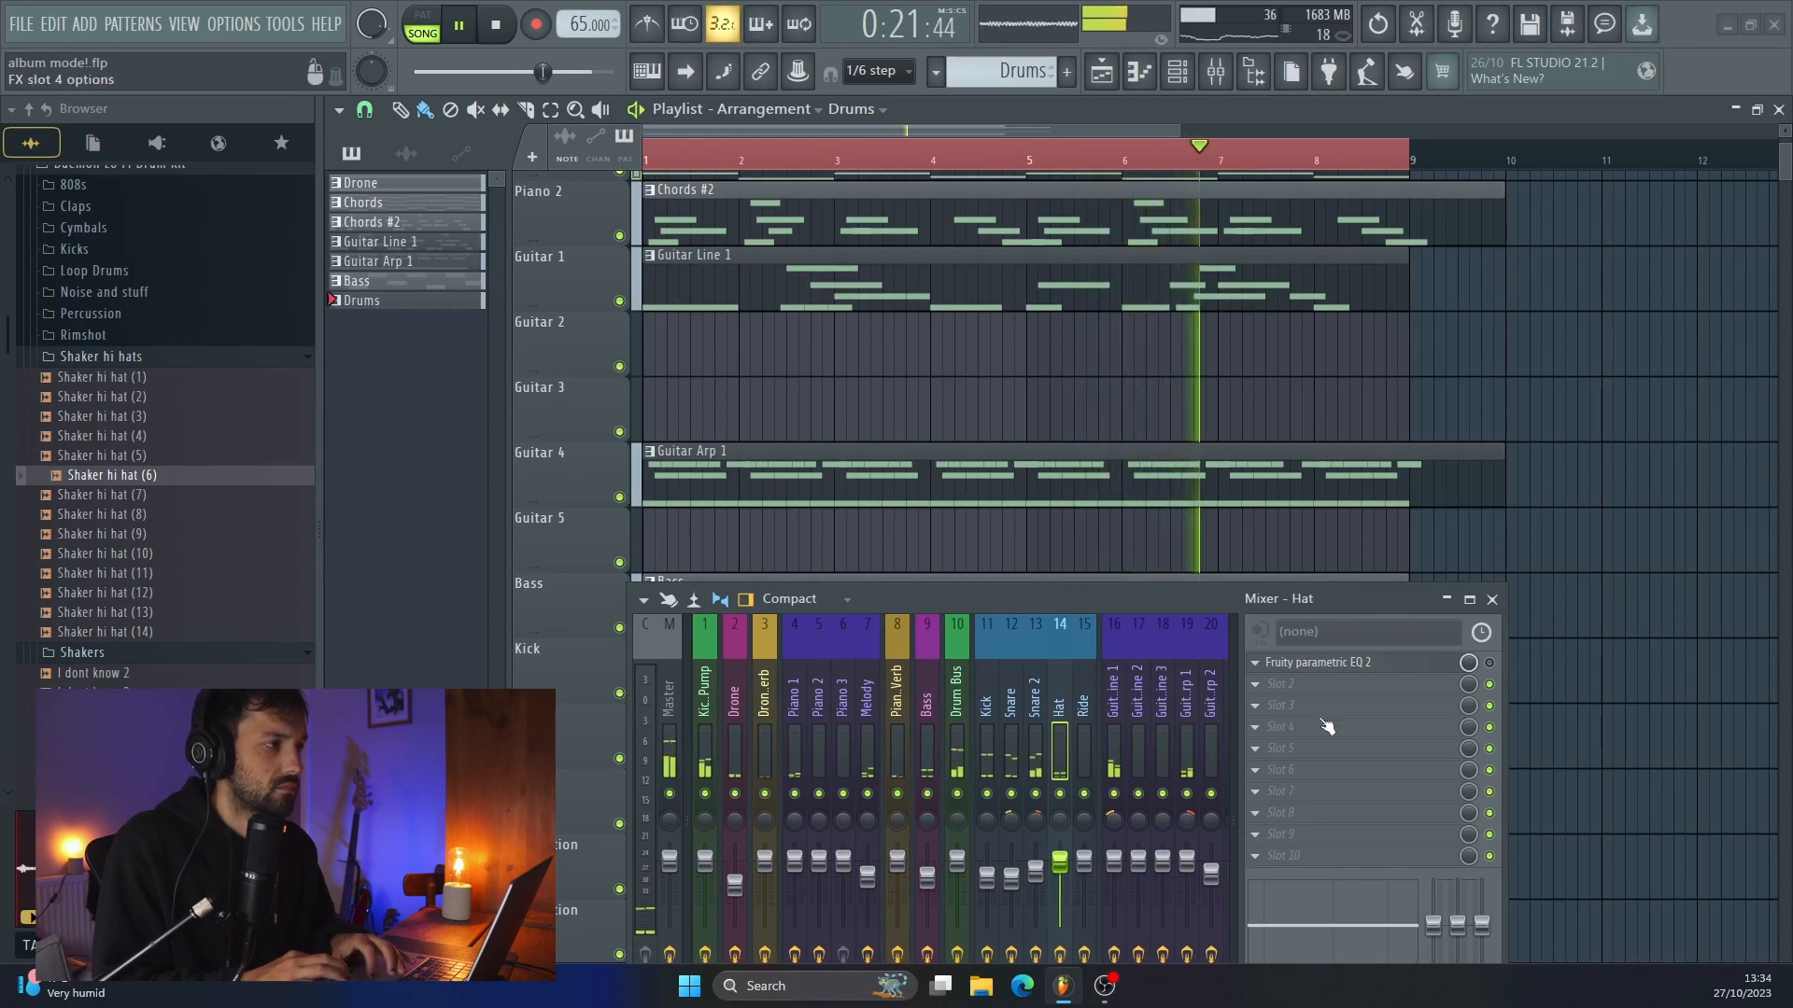
pyautogui.press('F9')
pyautogui.press('space')
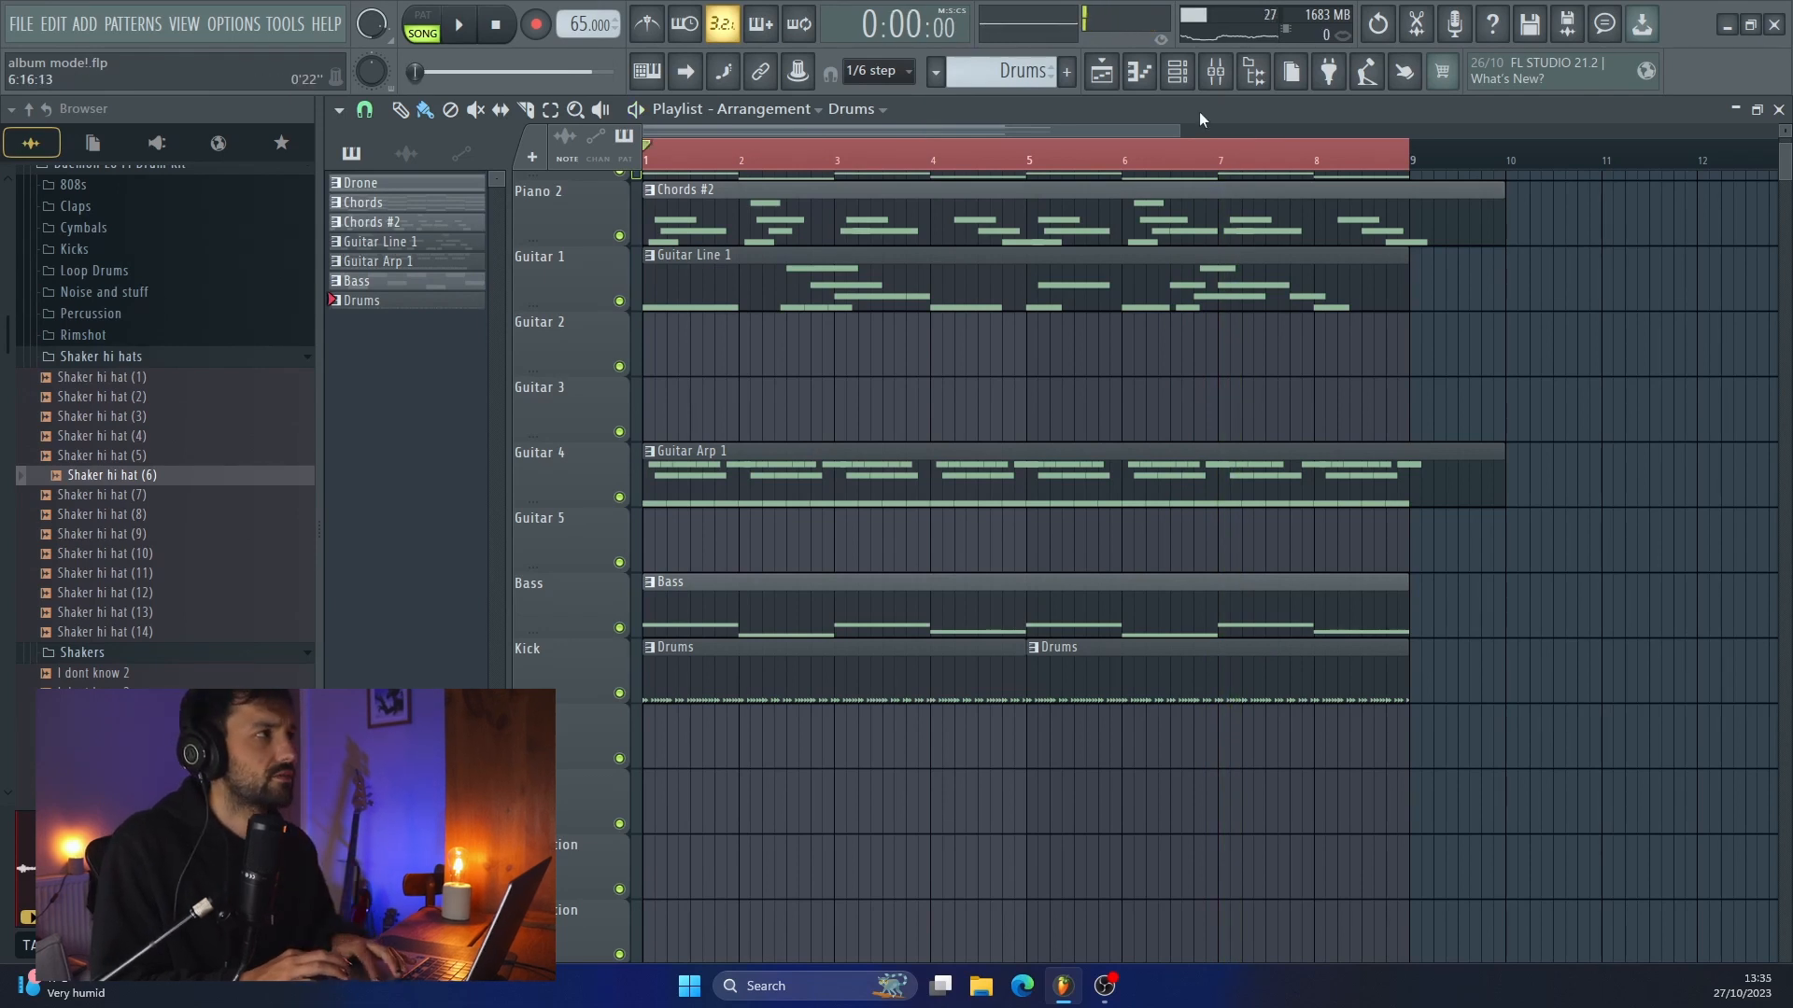
# Add the Hat 1 sample from the Namaste lofi sample pack's Hats folder as a new channel below Shaker hi hat (6)
pyautogui.click(1182, 86)
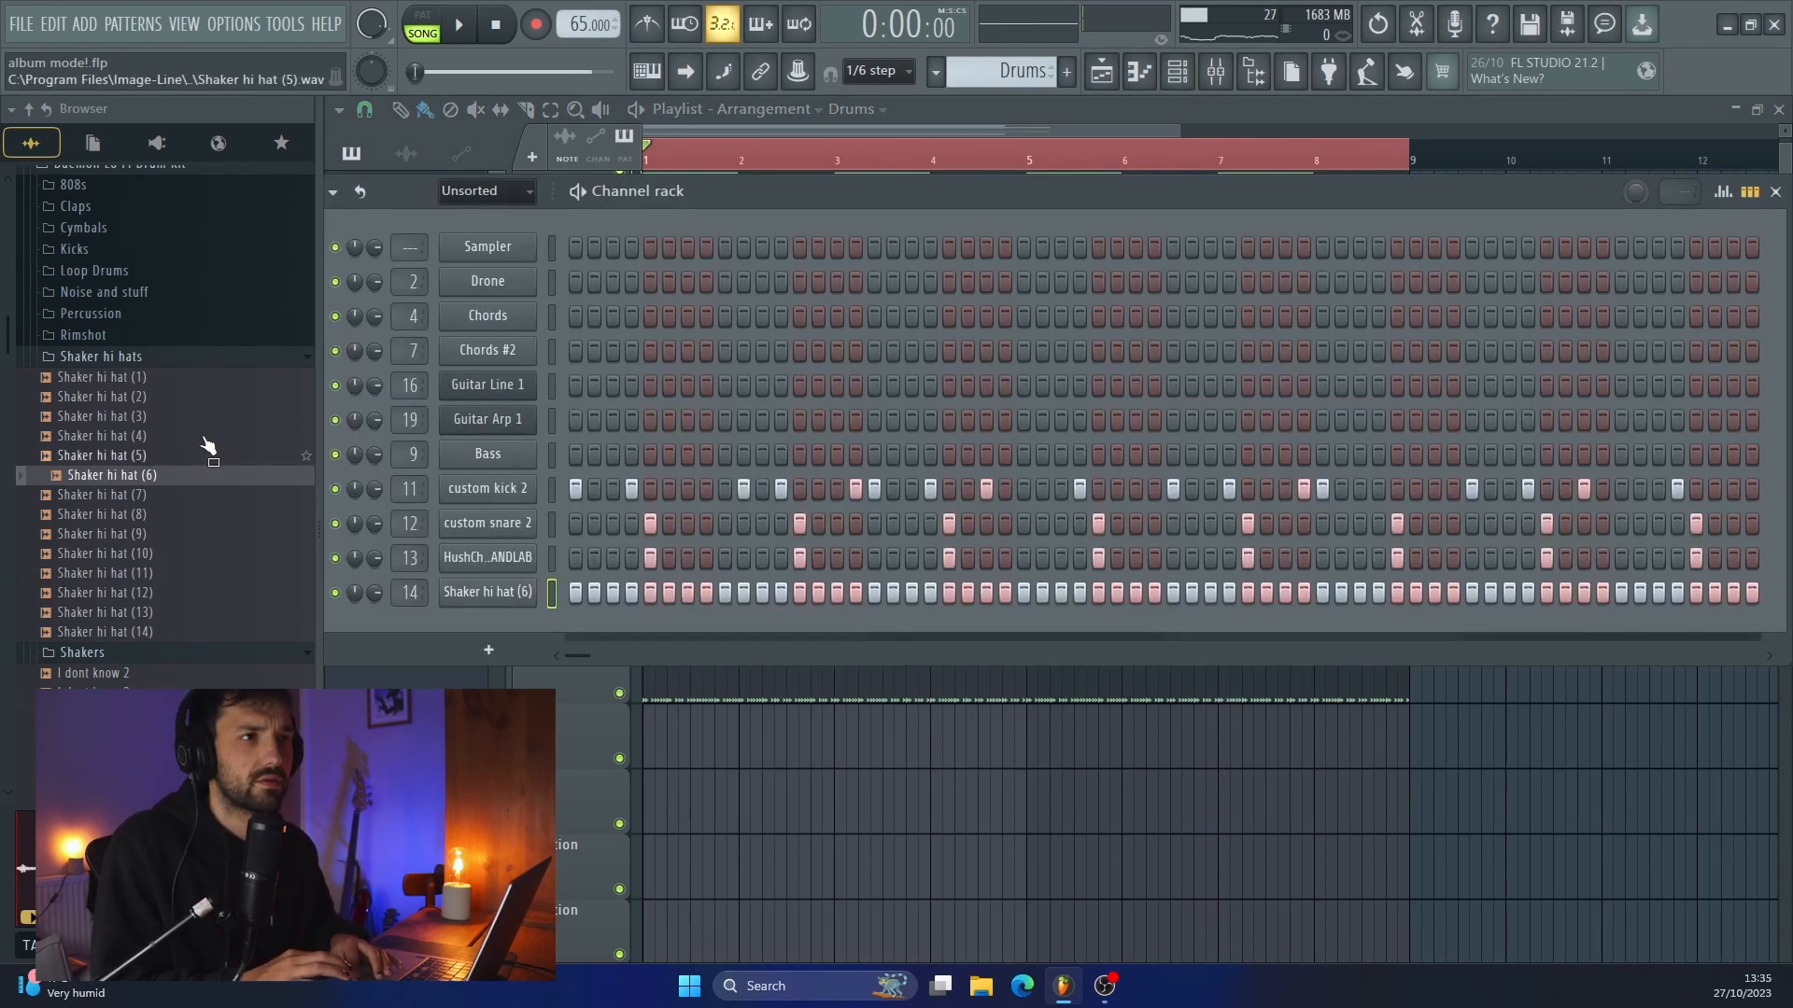
pyautogui.scroll(-10, 122, 432)
pyautogui.scroll(1, 121, 432)
pyautogui.click(120, 435)
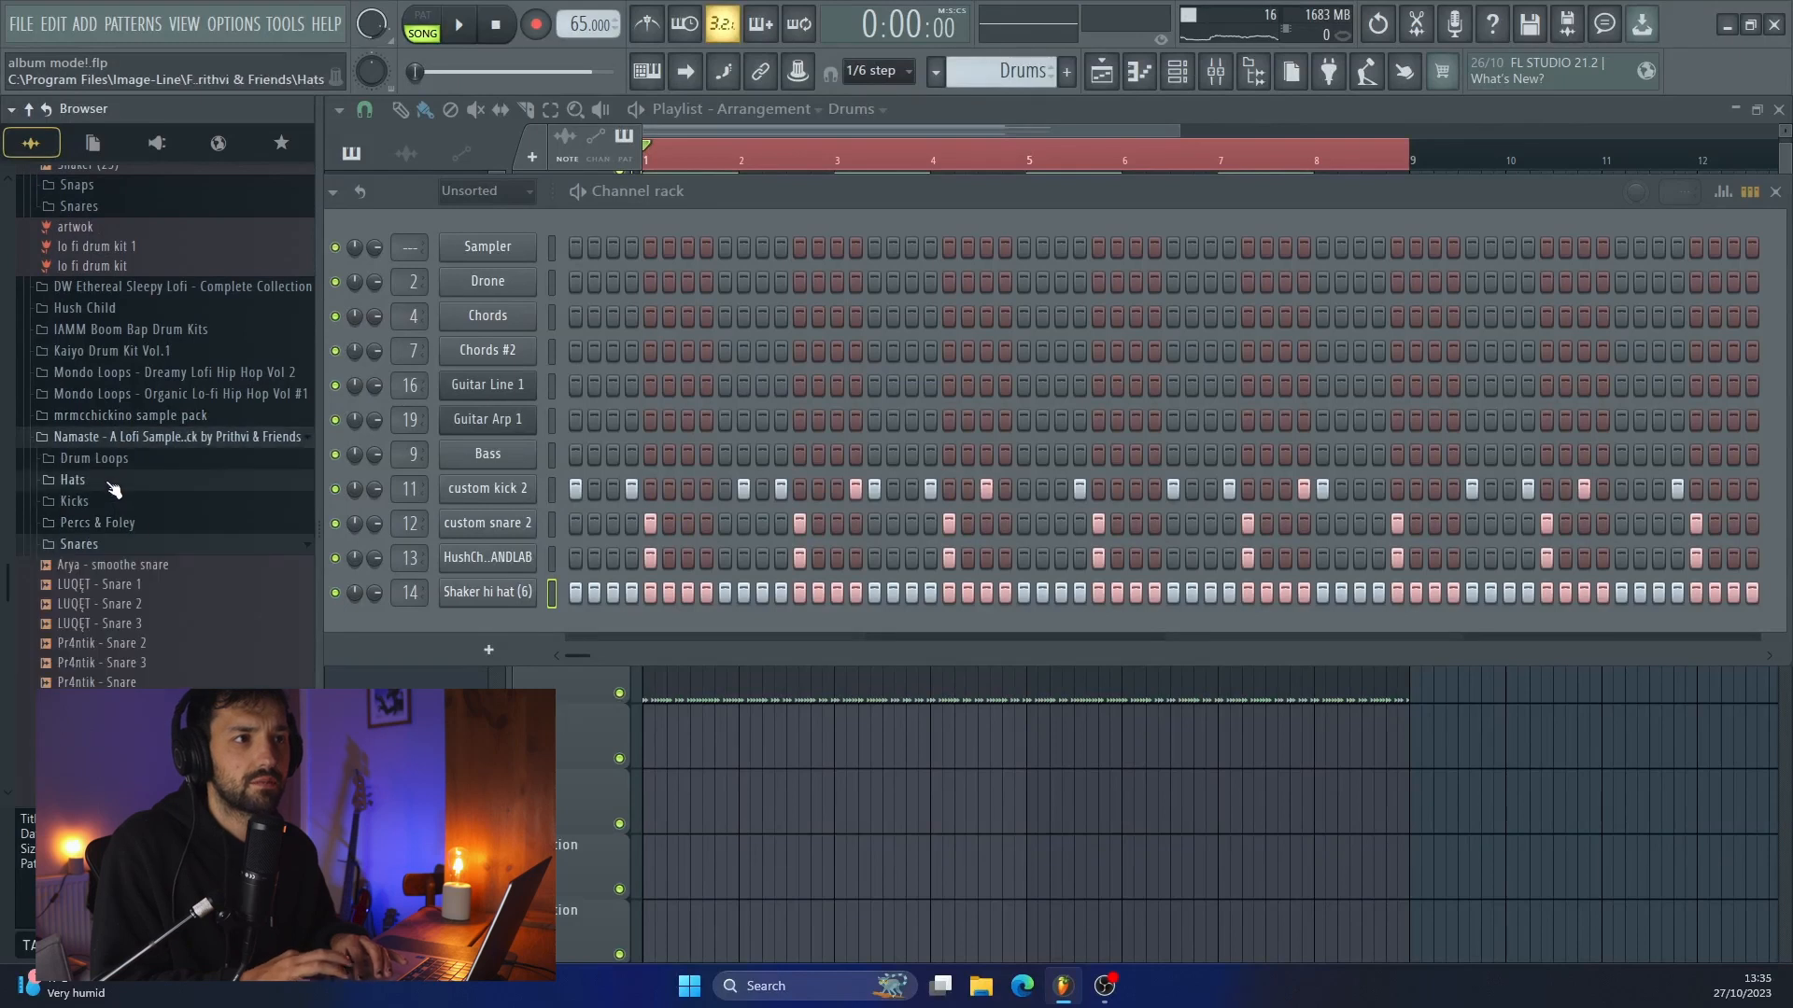
pyautogui.click(108, 483)
pyautogui.click(107, 504)
pyautogui.click(106, 526)
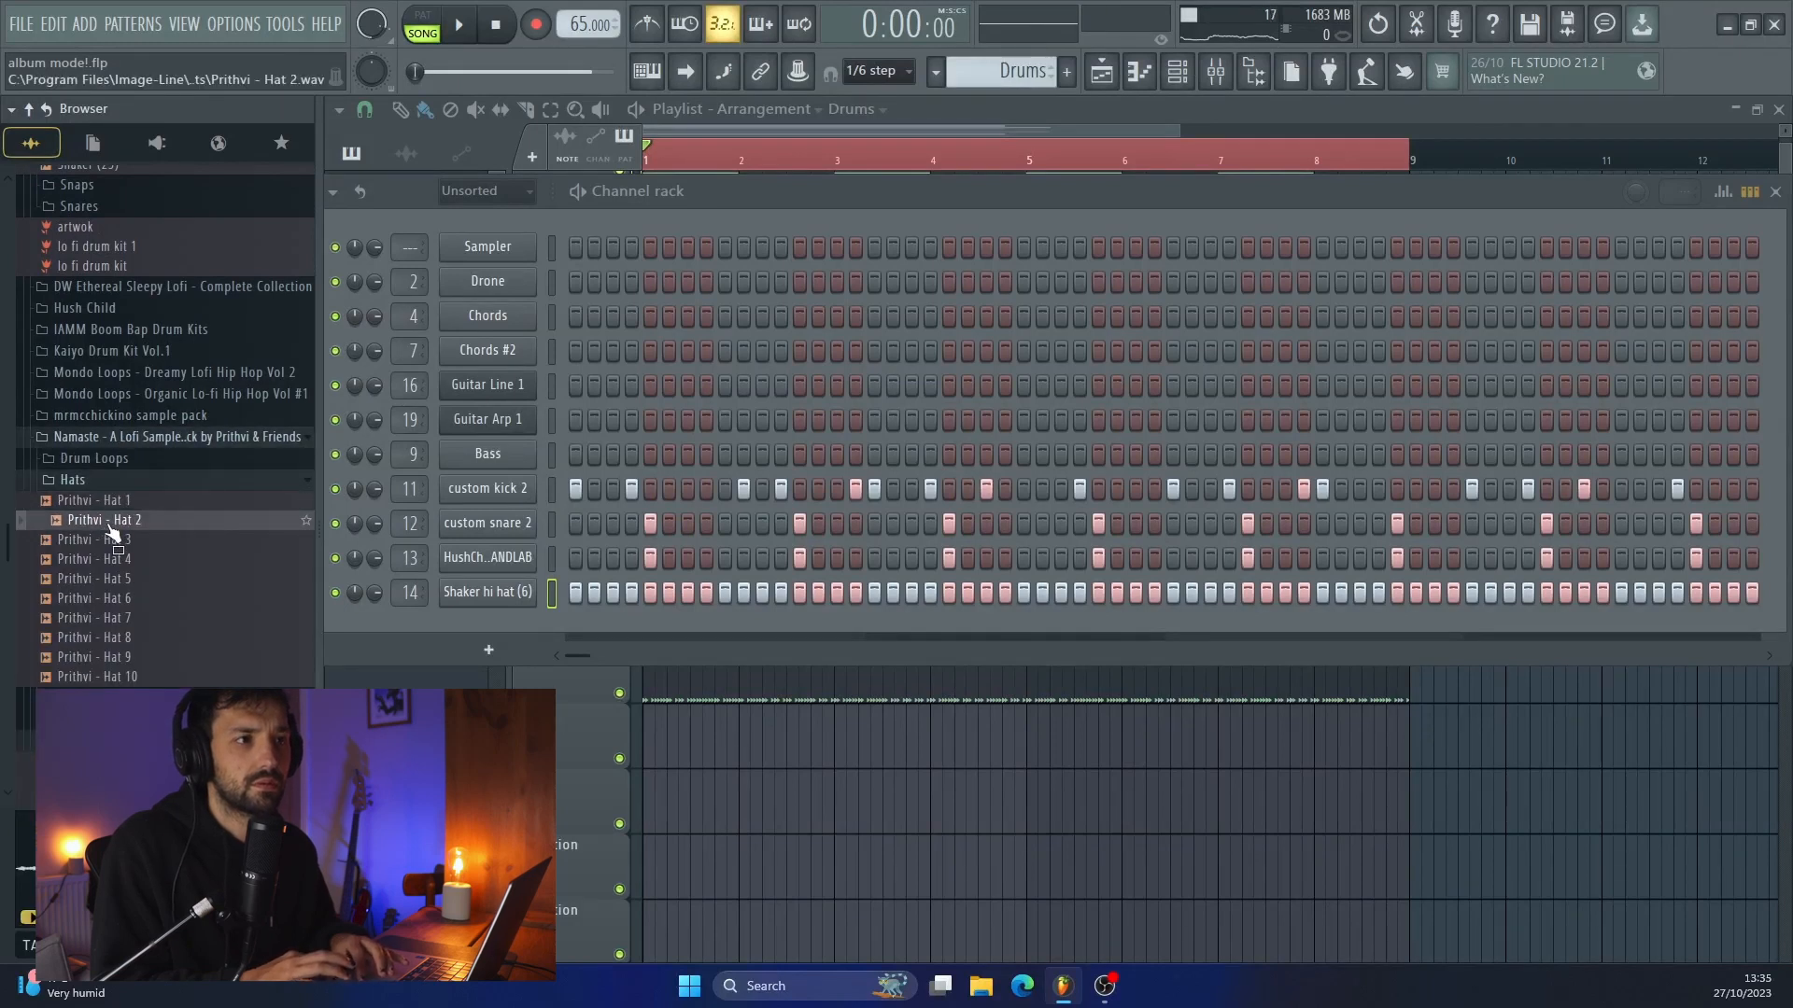
pyautogui.click(102, 507)
pyautogui.moveTo(361, 605); pyautogui.dragTo(526, 628)
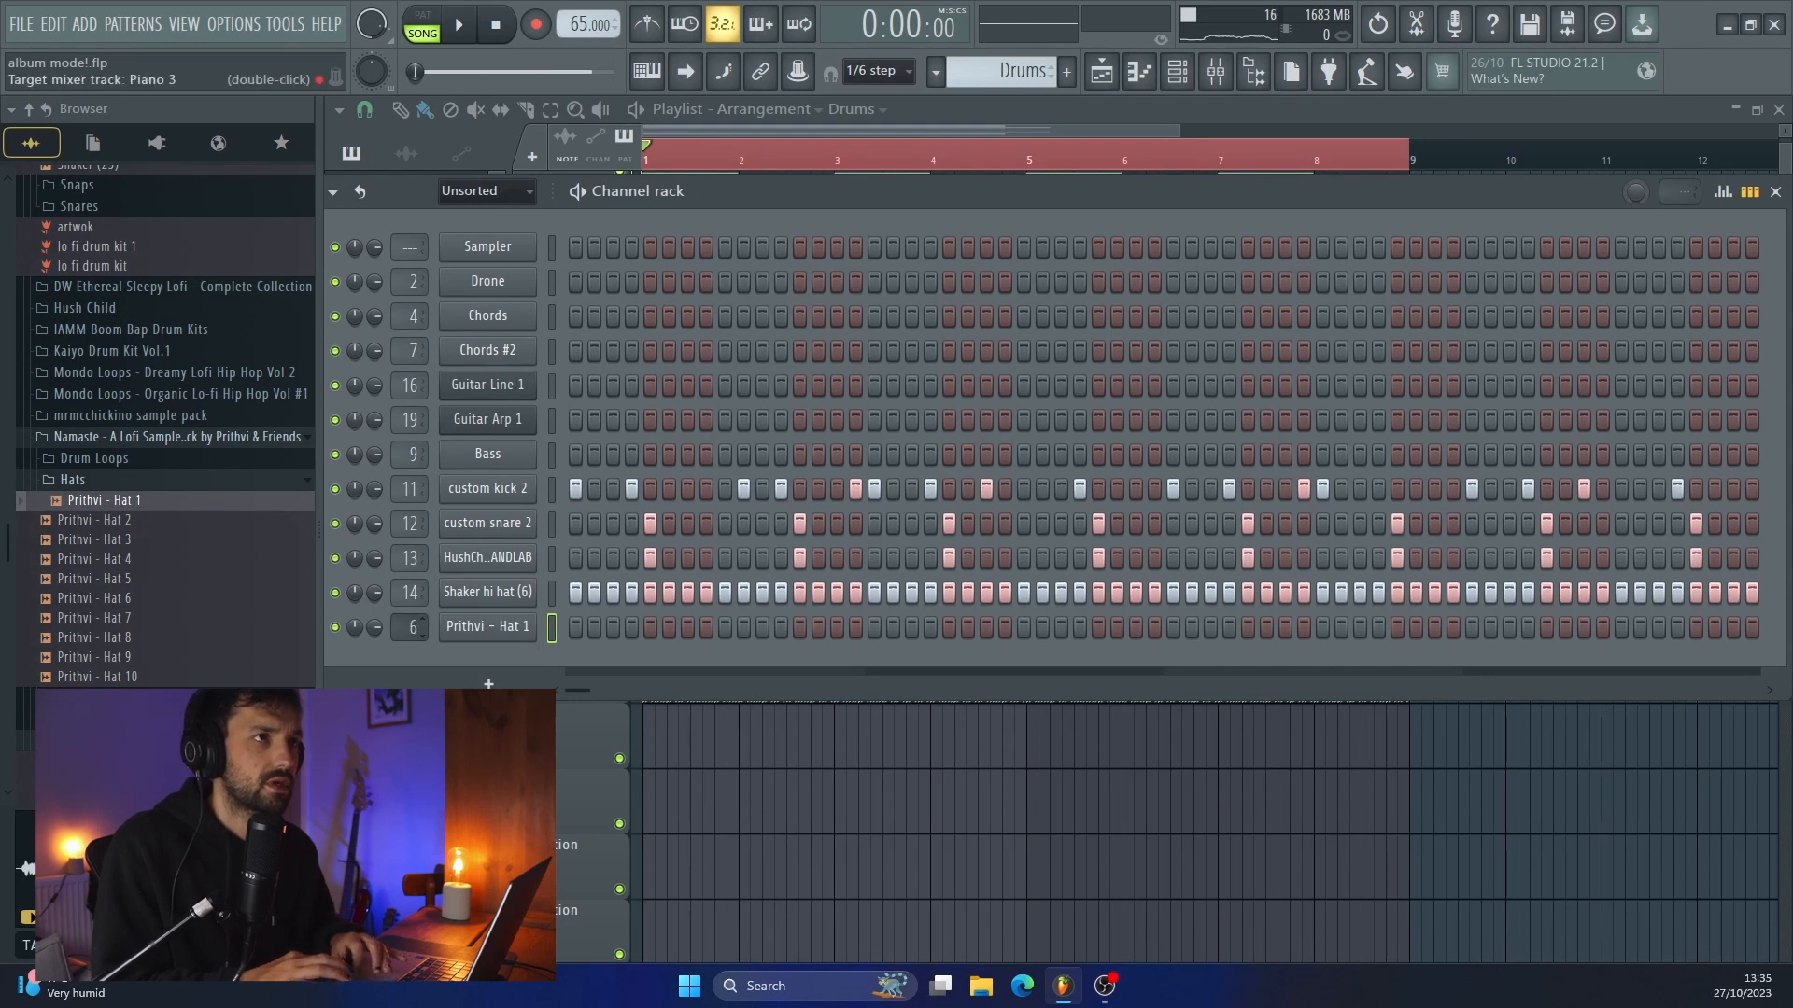
# Fill the Prithvi - Hat 1 channel with a hit on every fourth step of the Drums pattern
pyautogui.rightClick(524, 620)
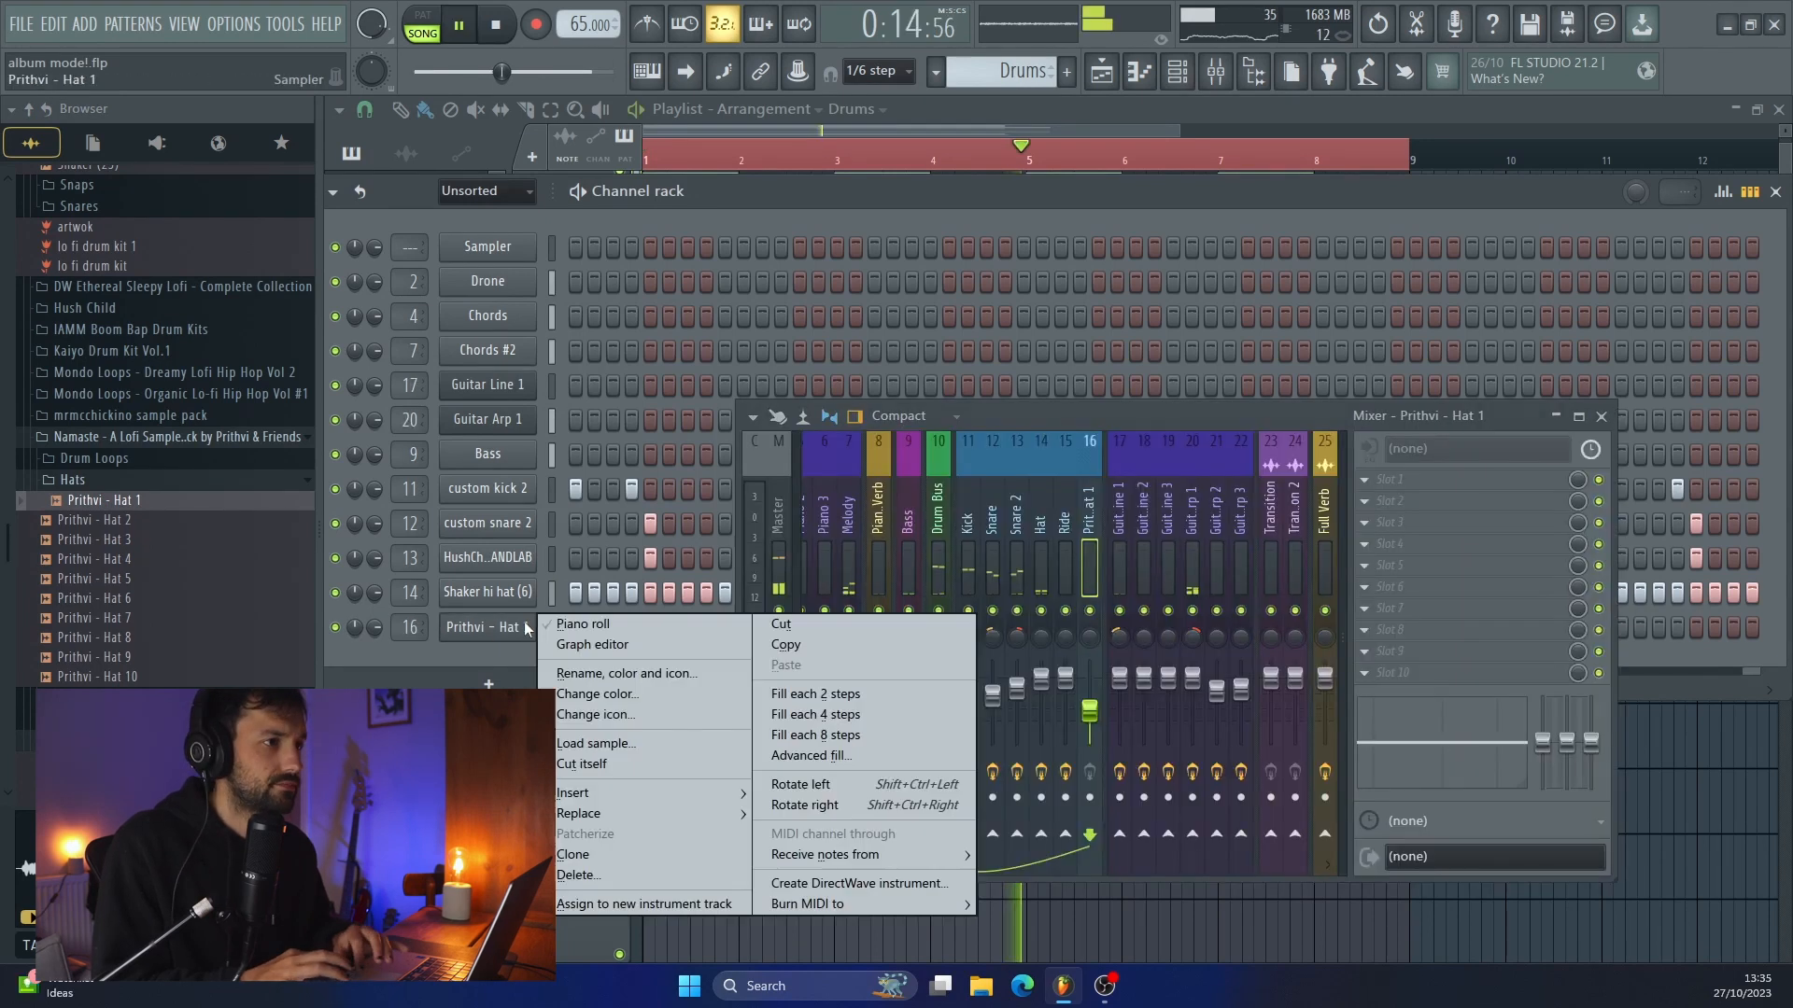
pyautogui.click(835, 735)
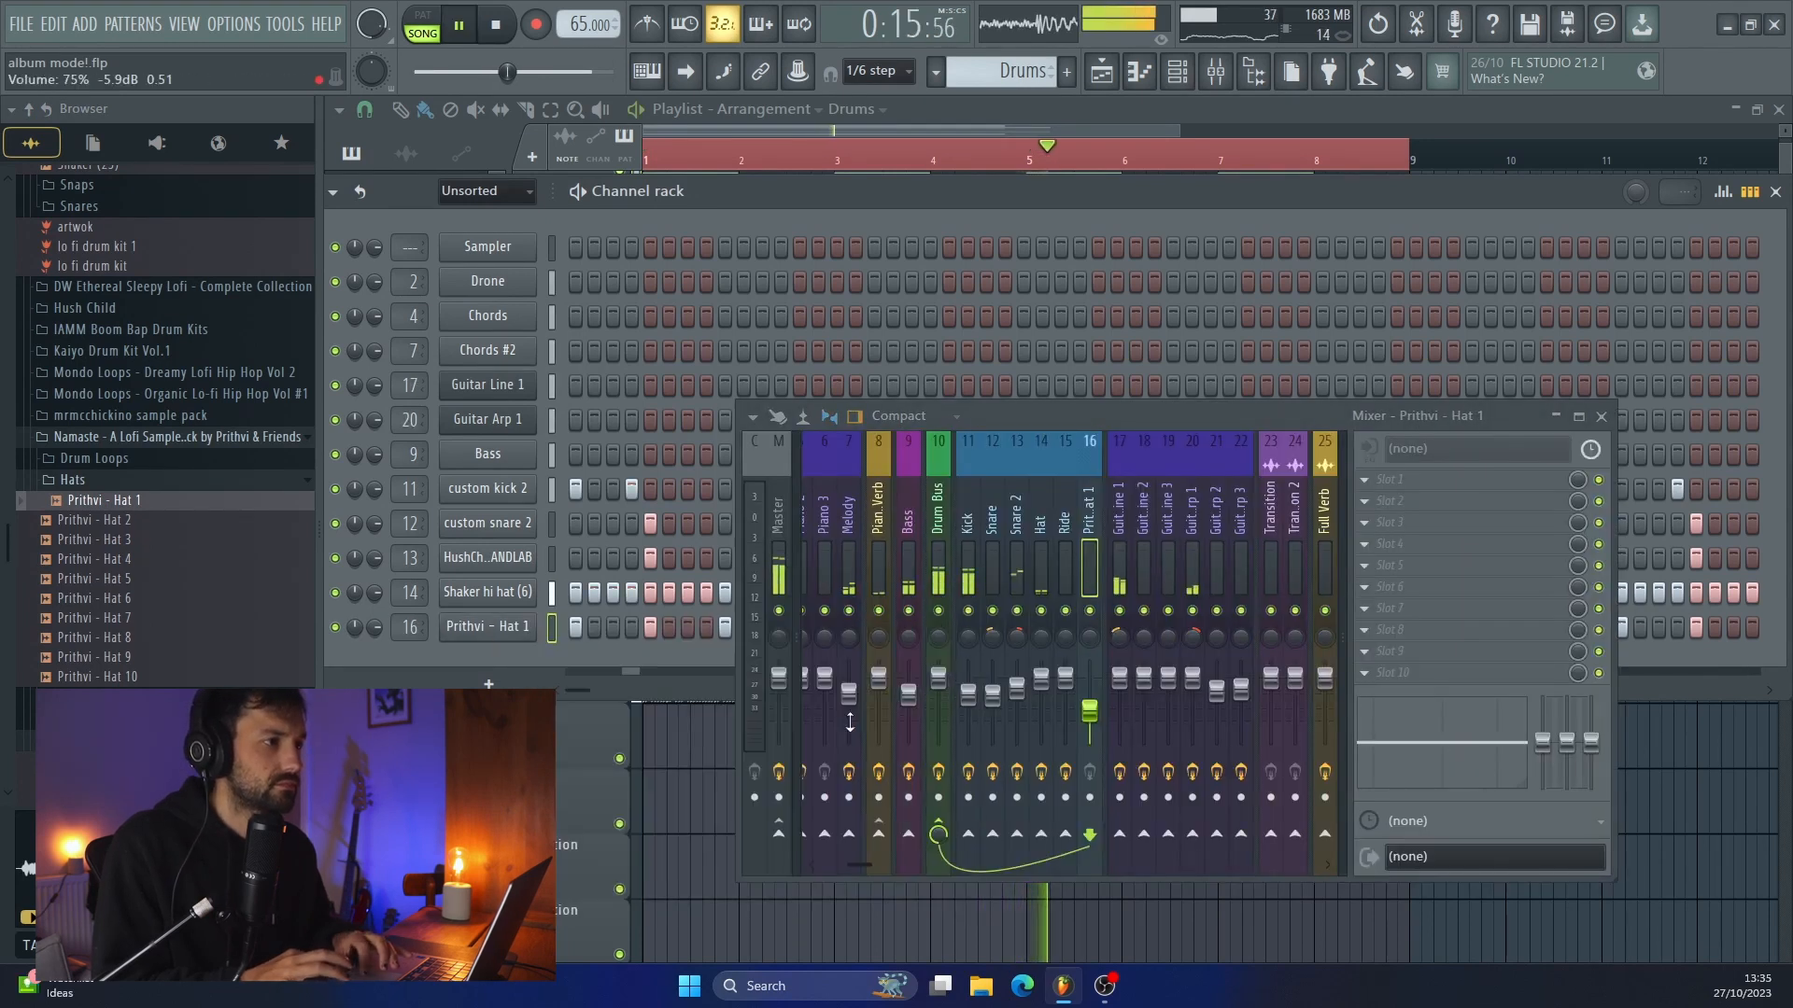
pyautogui.rightClick(551, 624)
# Duplicate all Prithvi - Hat 1 notes halfway between the originals in the Piano roll and scale the copies' velocities to 50%
pyautogui.click(1139, 79)
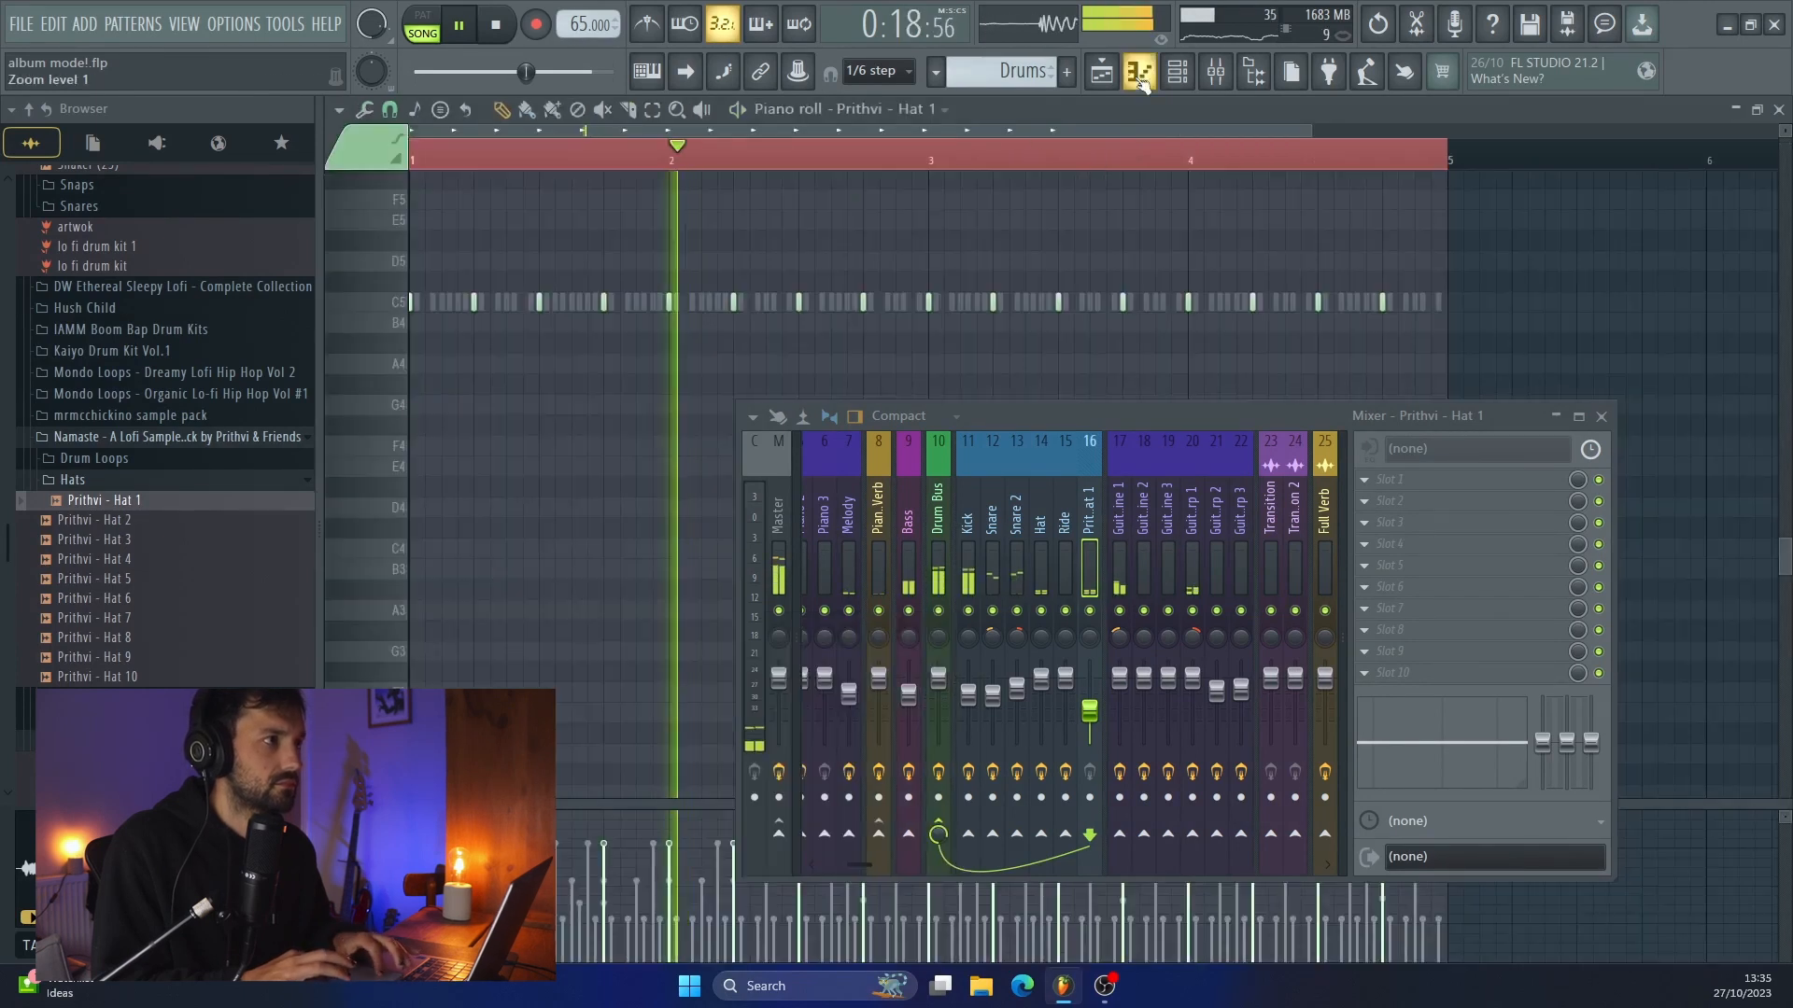
pyautogui.scroll(-2, 1025, 283)
pyautogui.hotkey('ctrl', 'a')
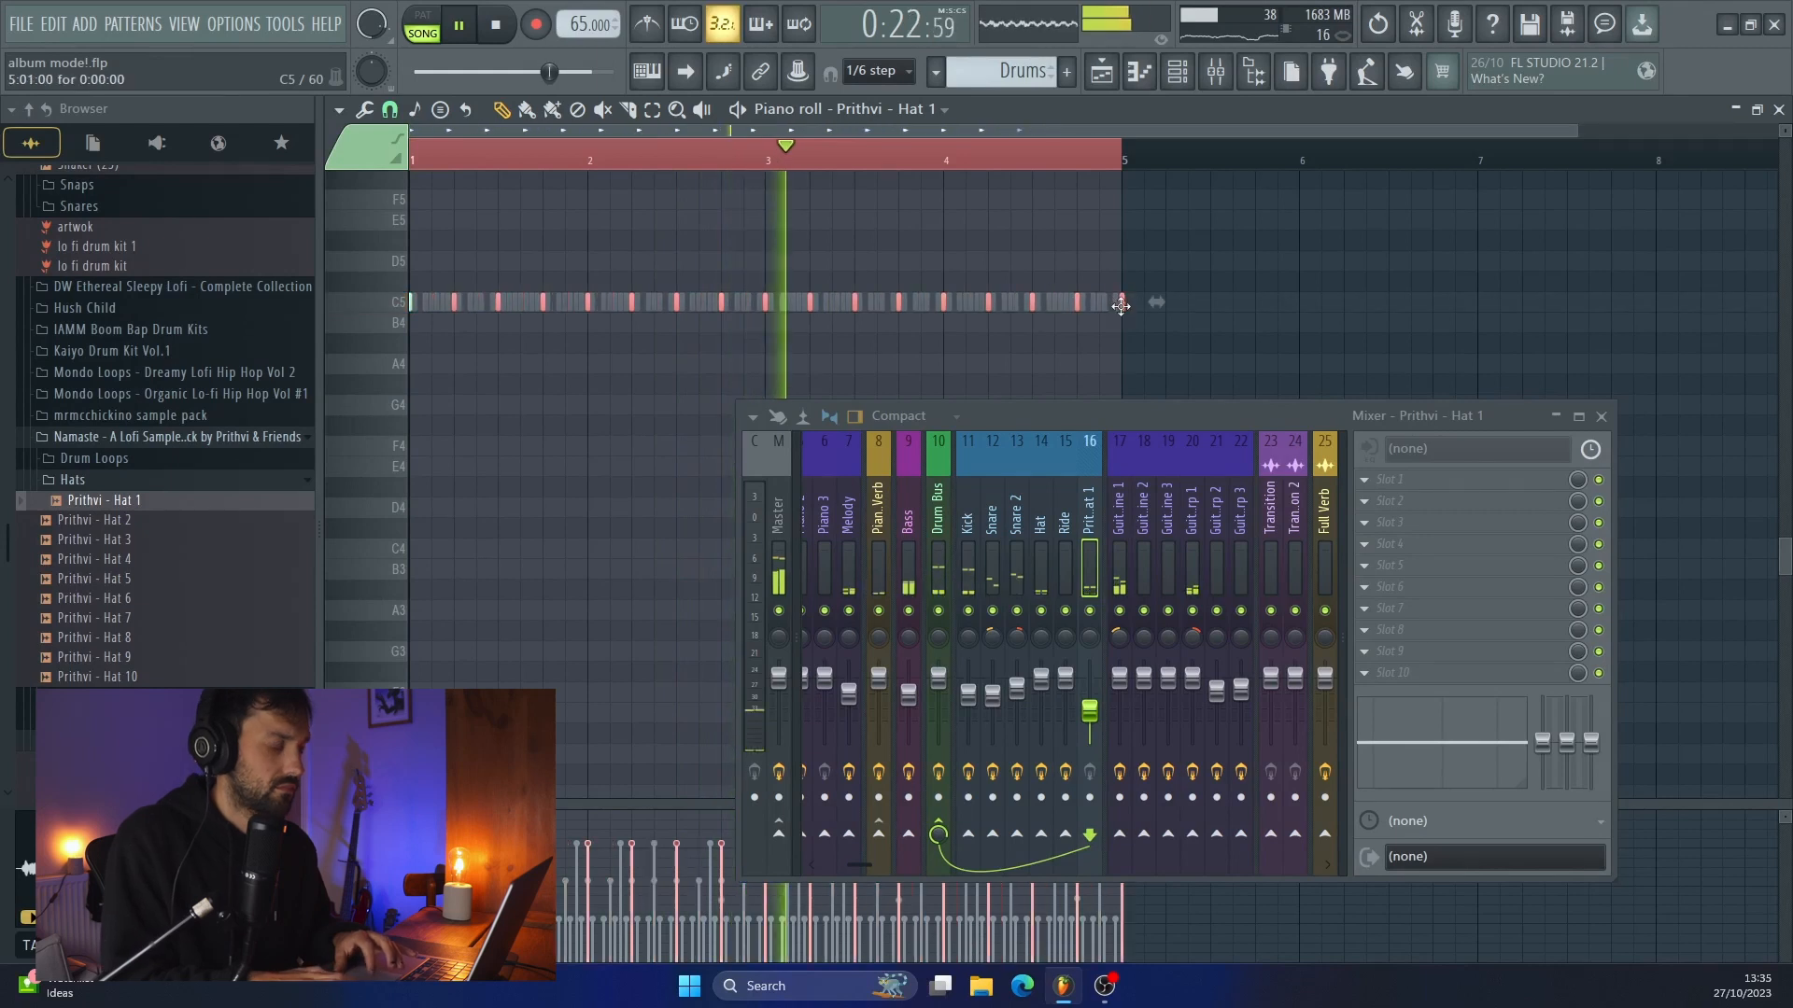
pyautogui.moveTo(1120, 307); pyautogui.dragTo(1100, 306)
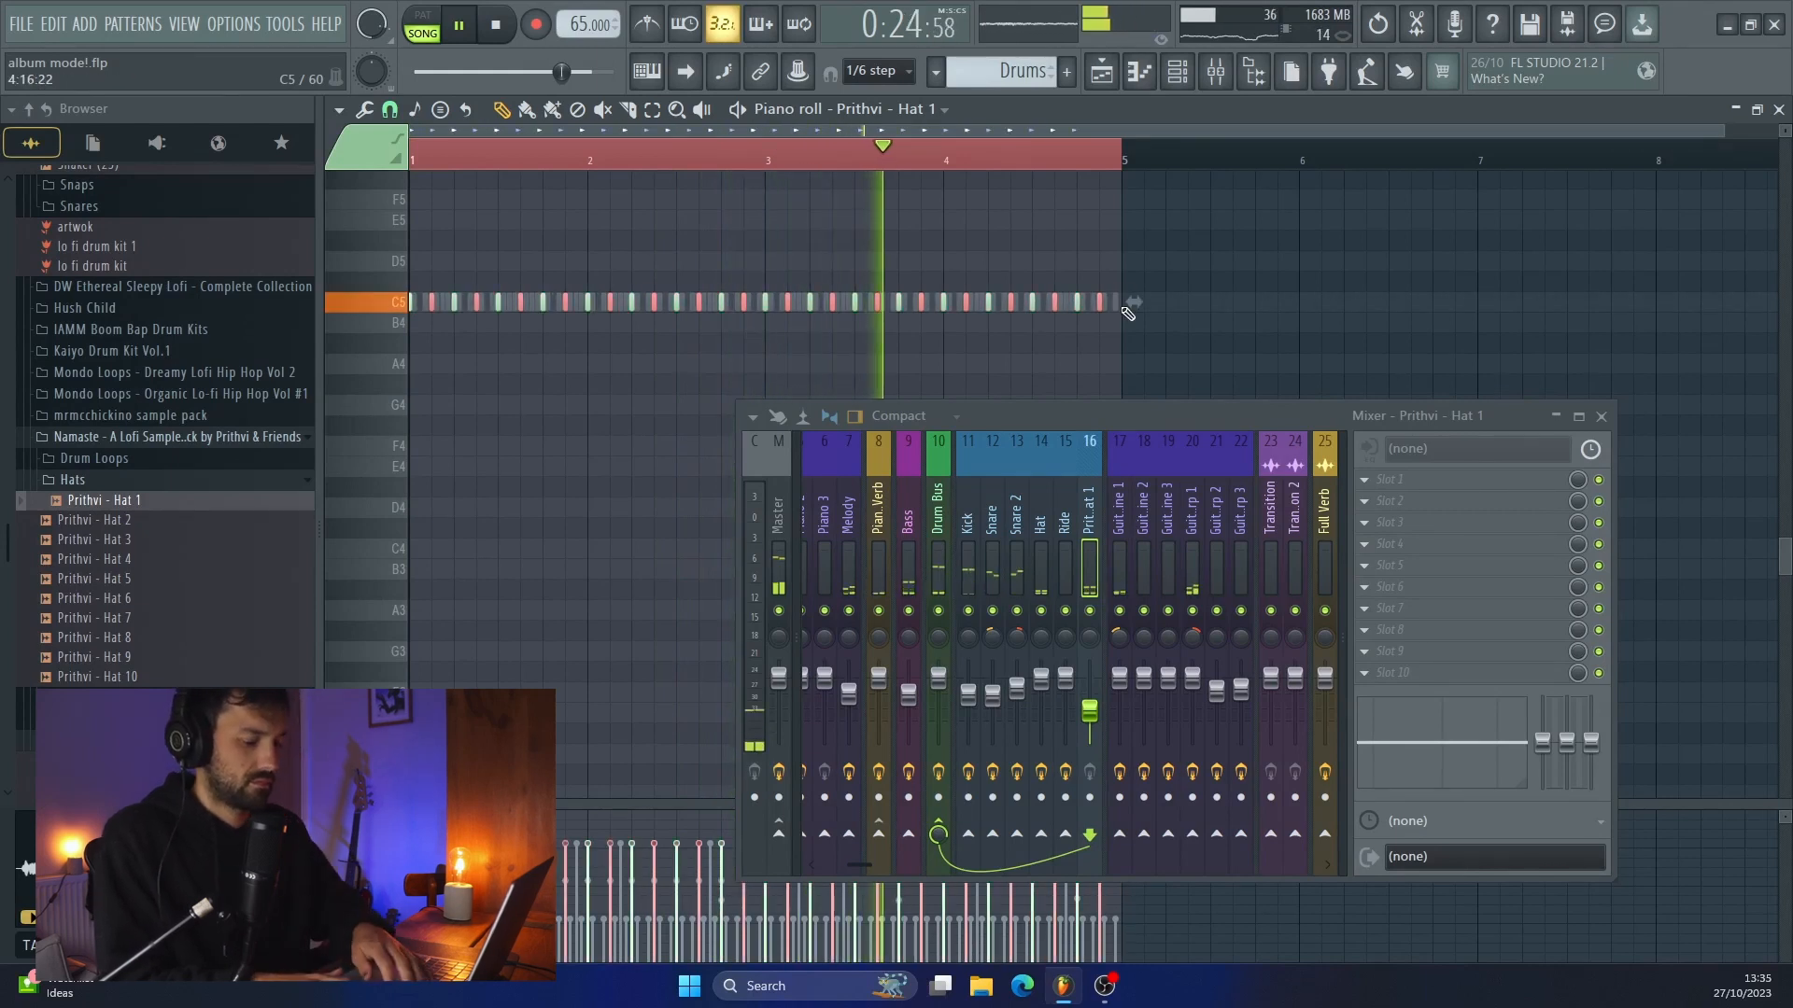
pyautogui.hotkey('alt', 'x')
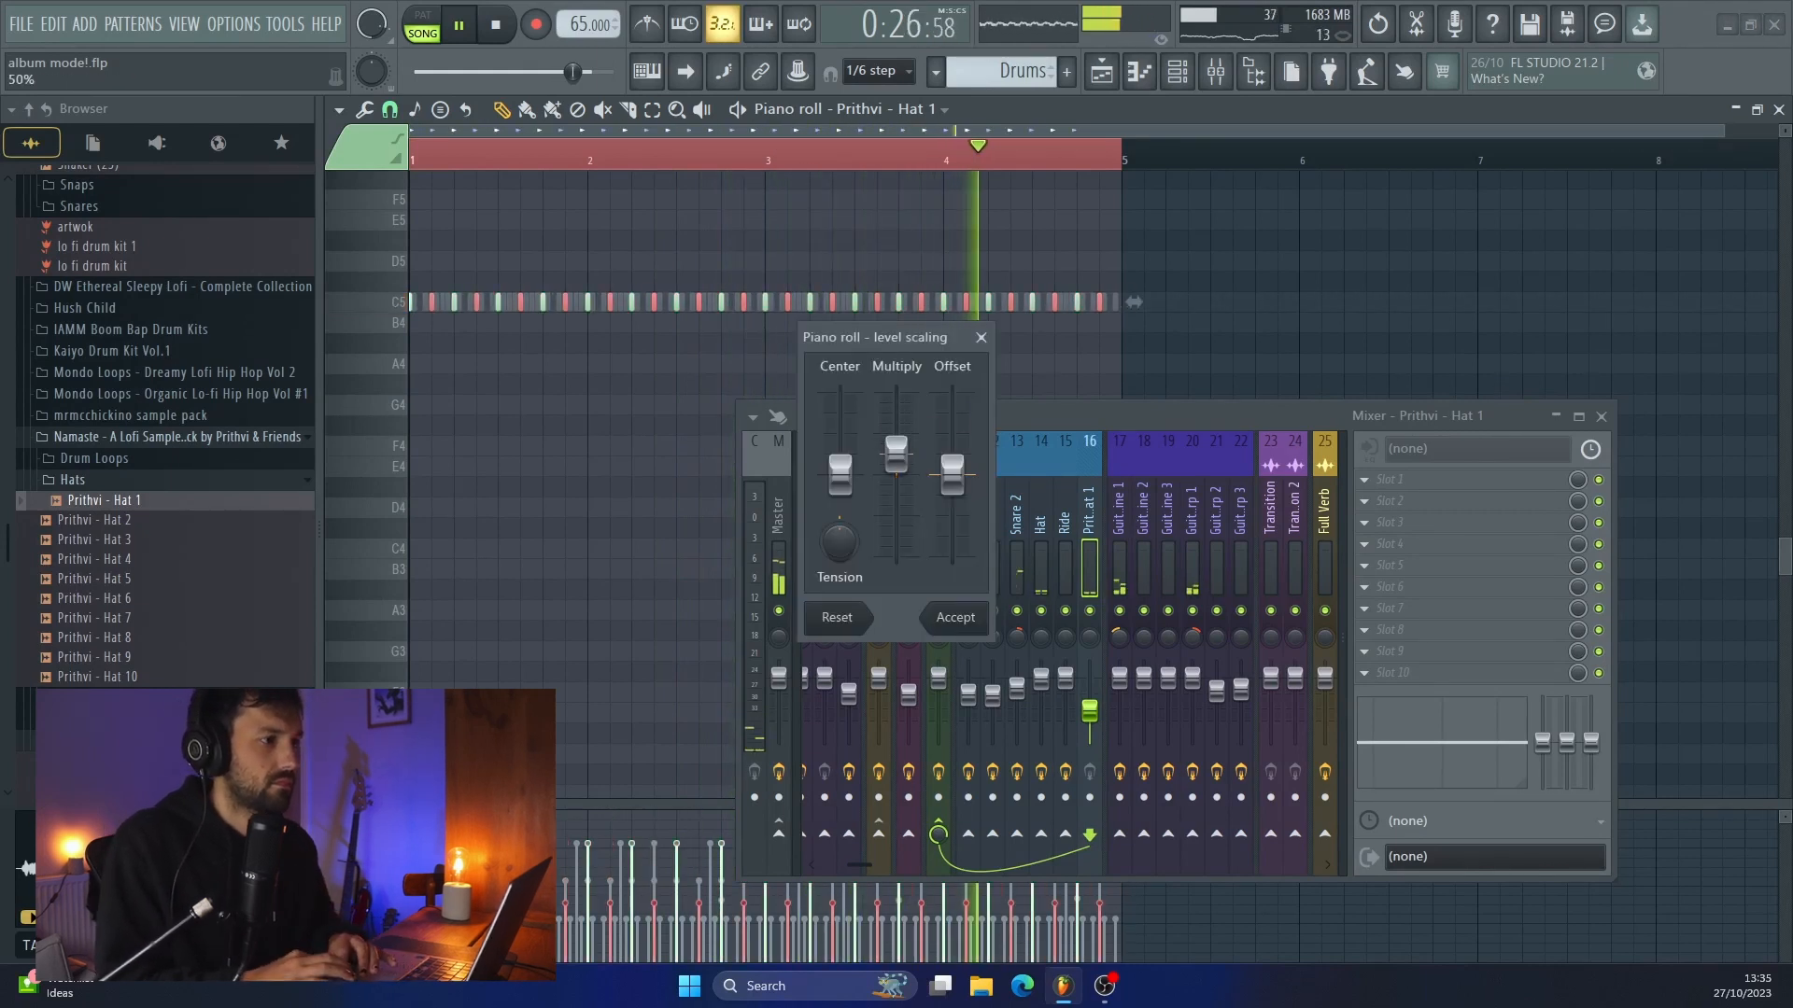
pyautogui.click(969, 630)
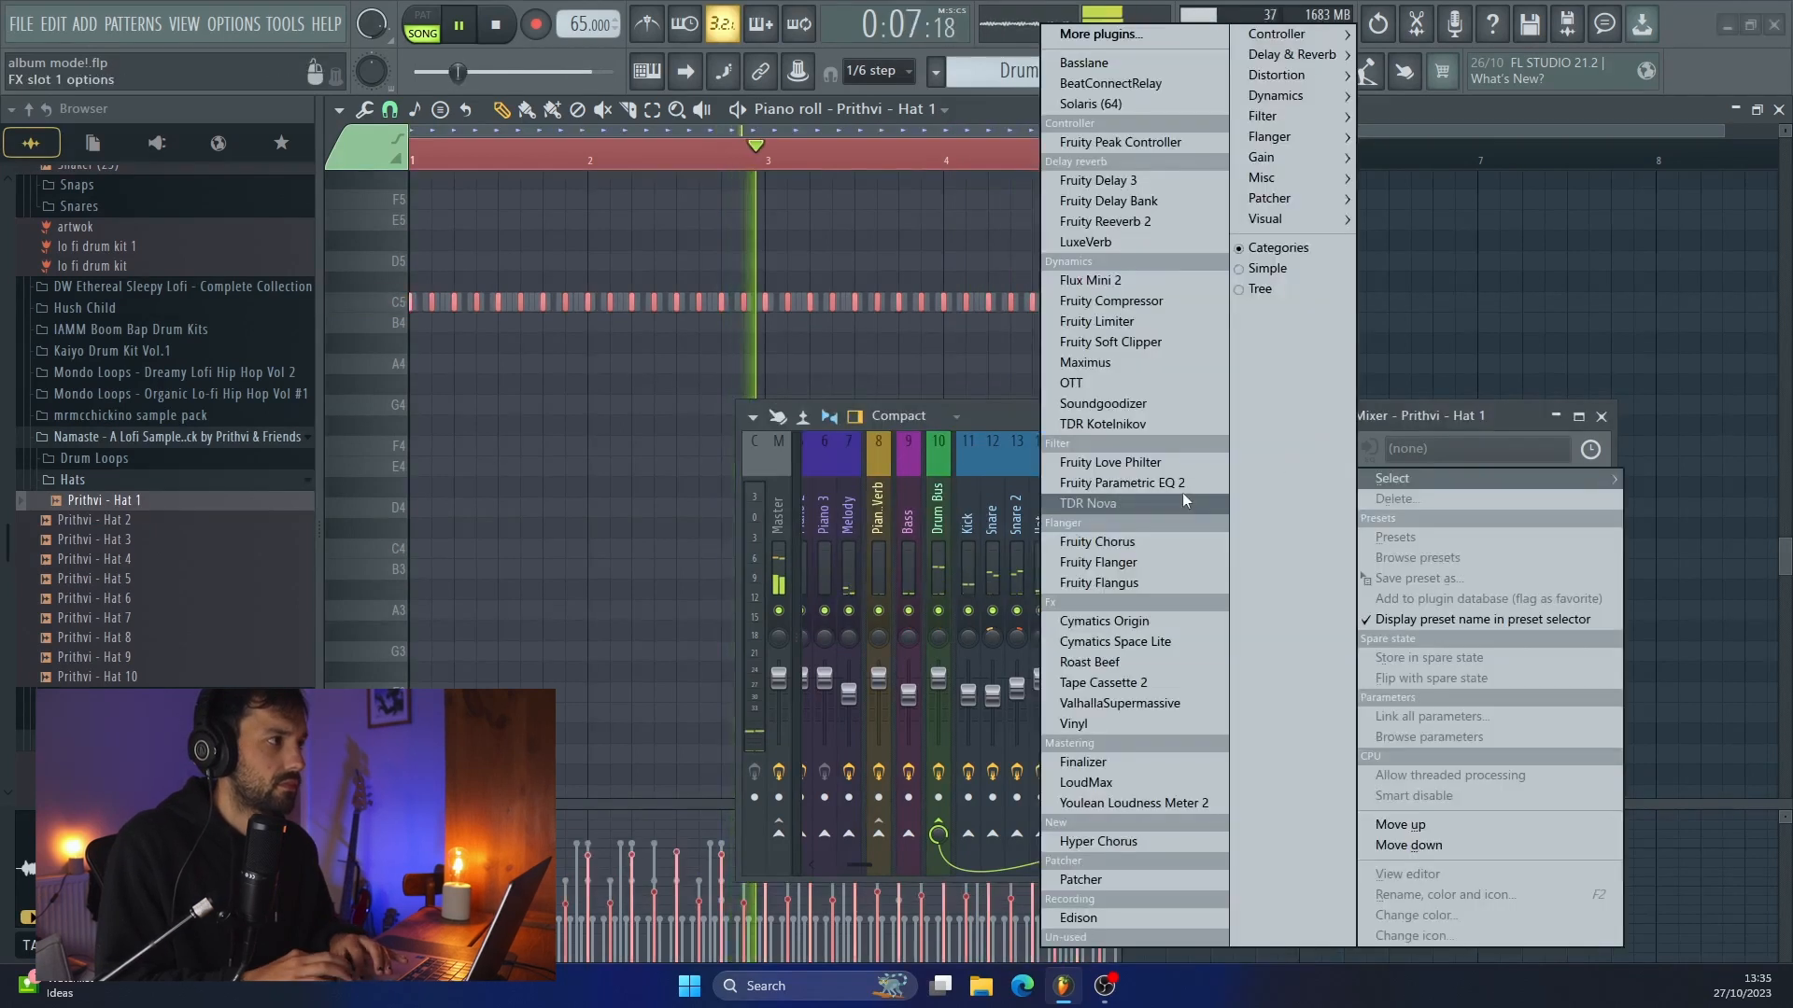
# Add Fruity Parametric EQ 2 to the Prithvi - Hat 1 track with the High Cut - Low Cut preset and band 7 at about 4868 Hz
pyautogui.click(1182, 491)
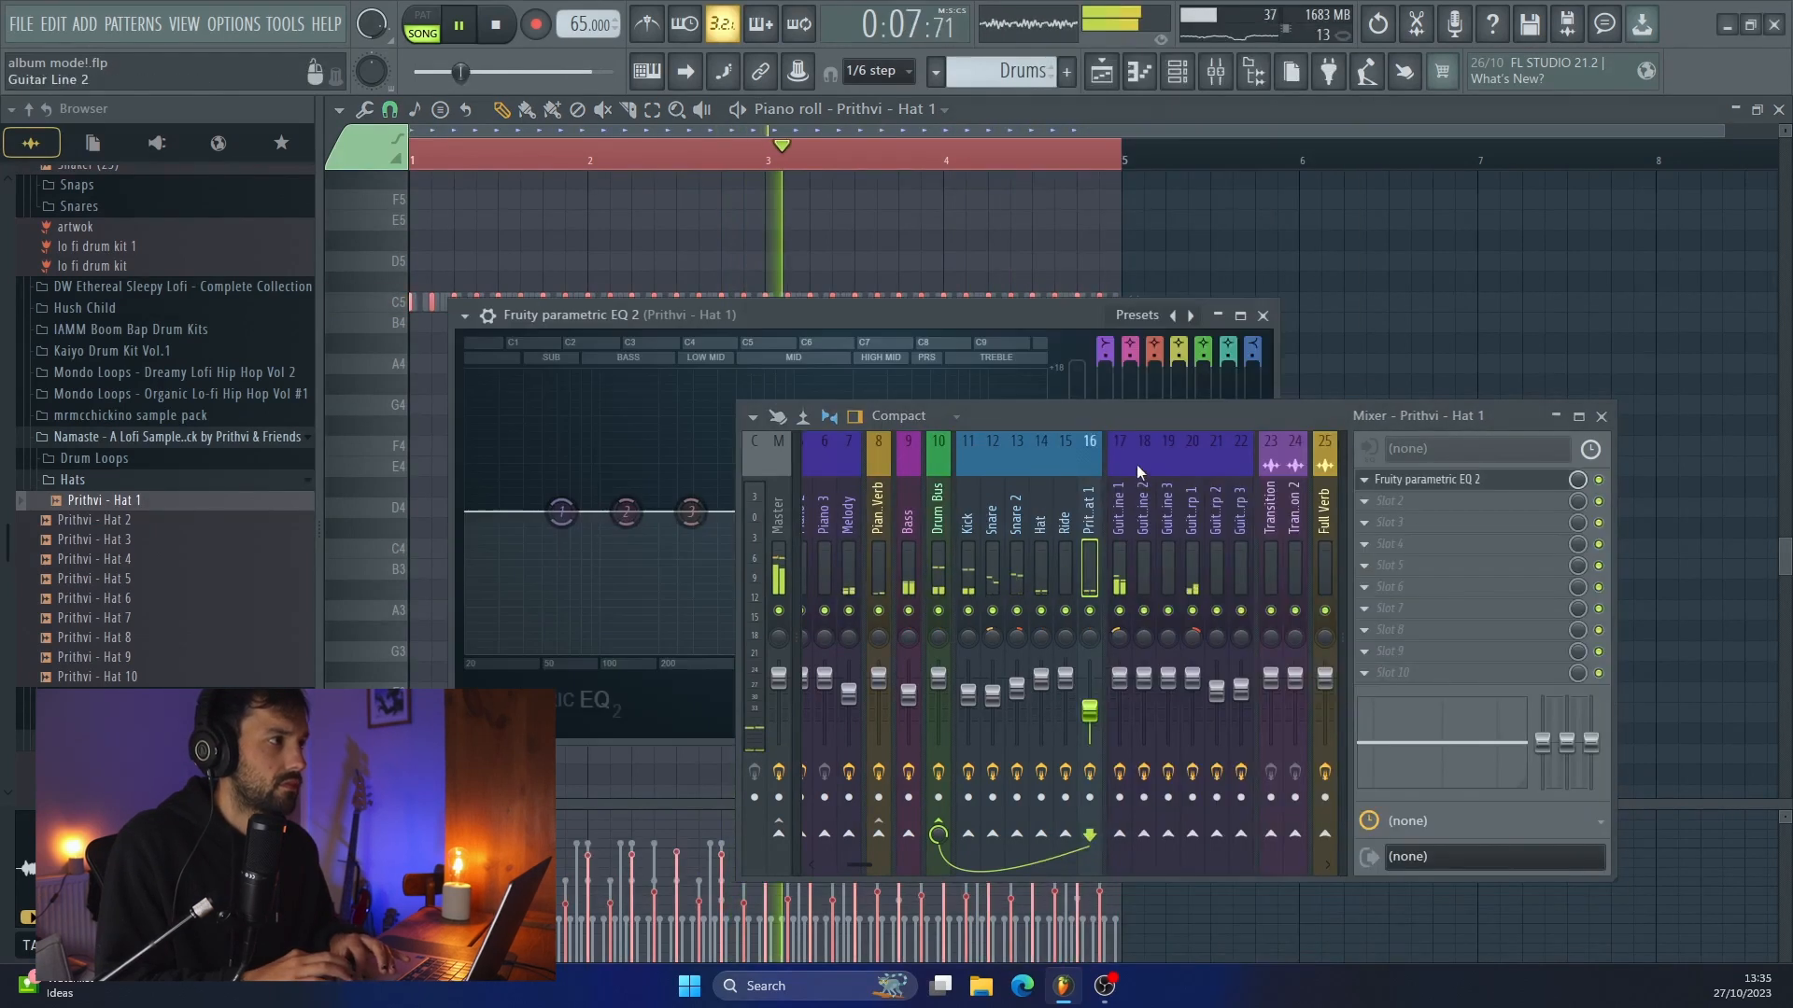
pyautogui.moveTo(1131, 416); pyautogui.dragTo(1182, 673)
pyautogui.click(1137, 314)
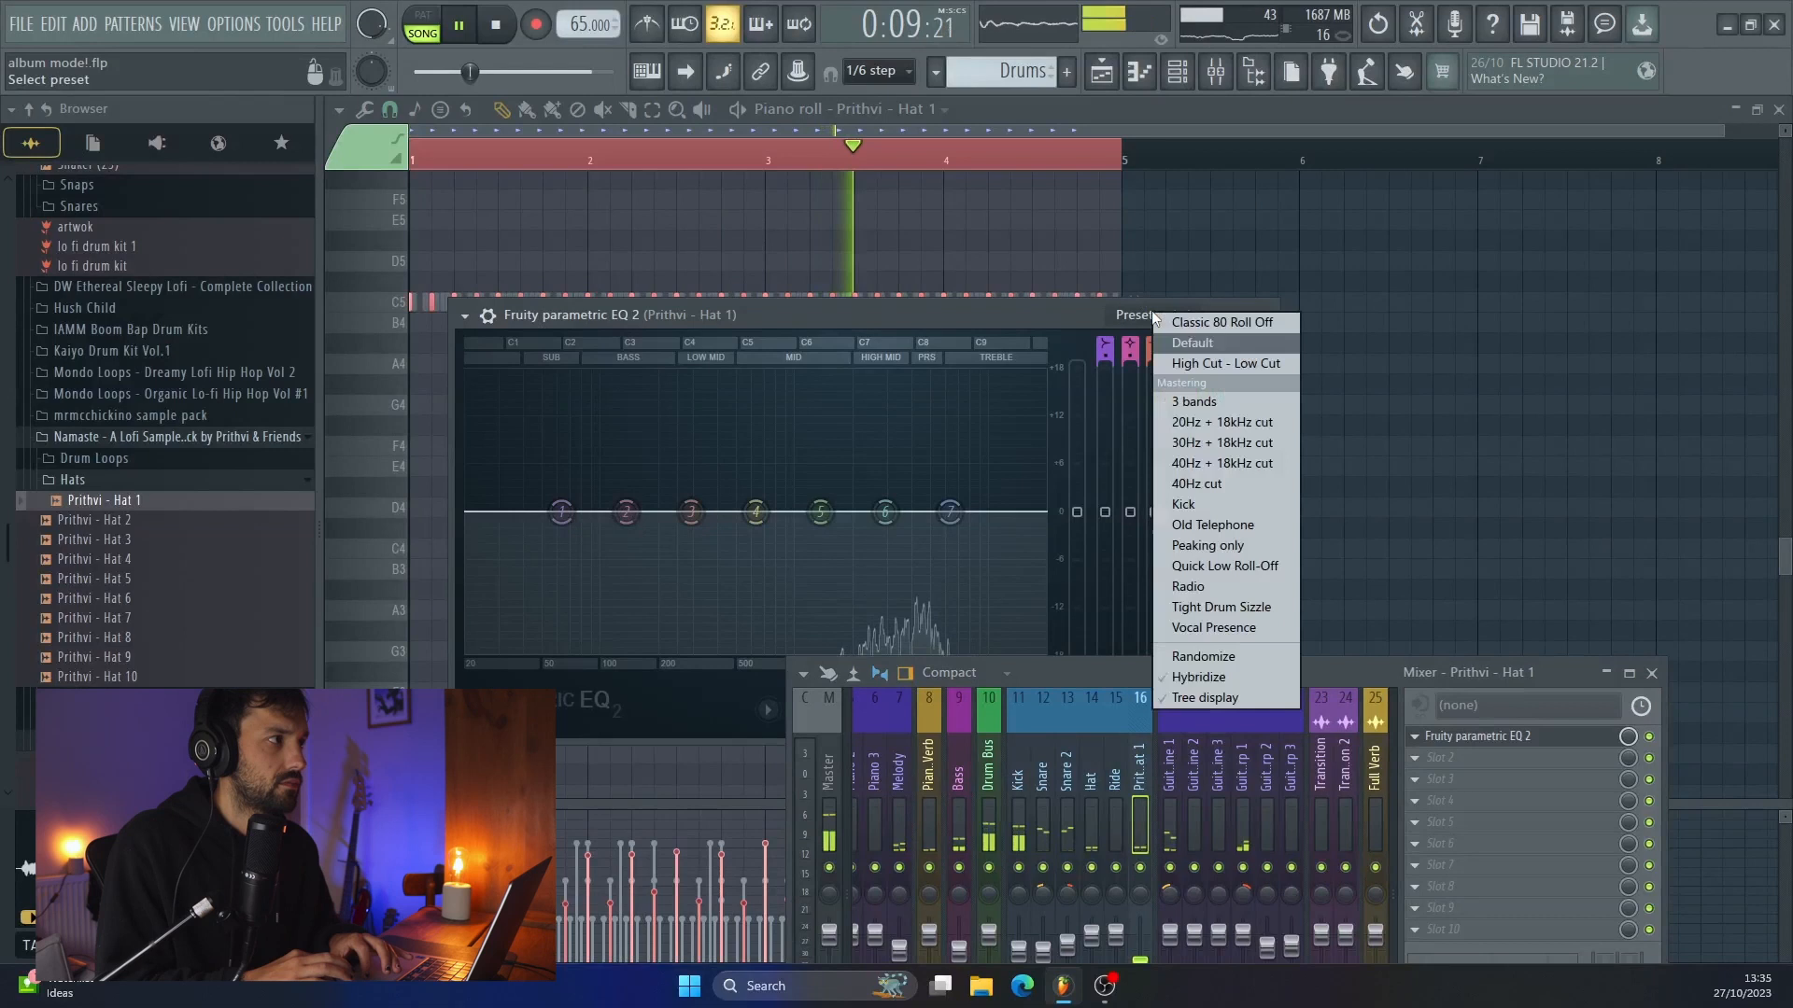
pyautogui.click(1202, 363)
pyautogui.moveTo(888, 518); pyautogui.dragTo(928, 512)
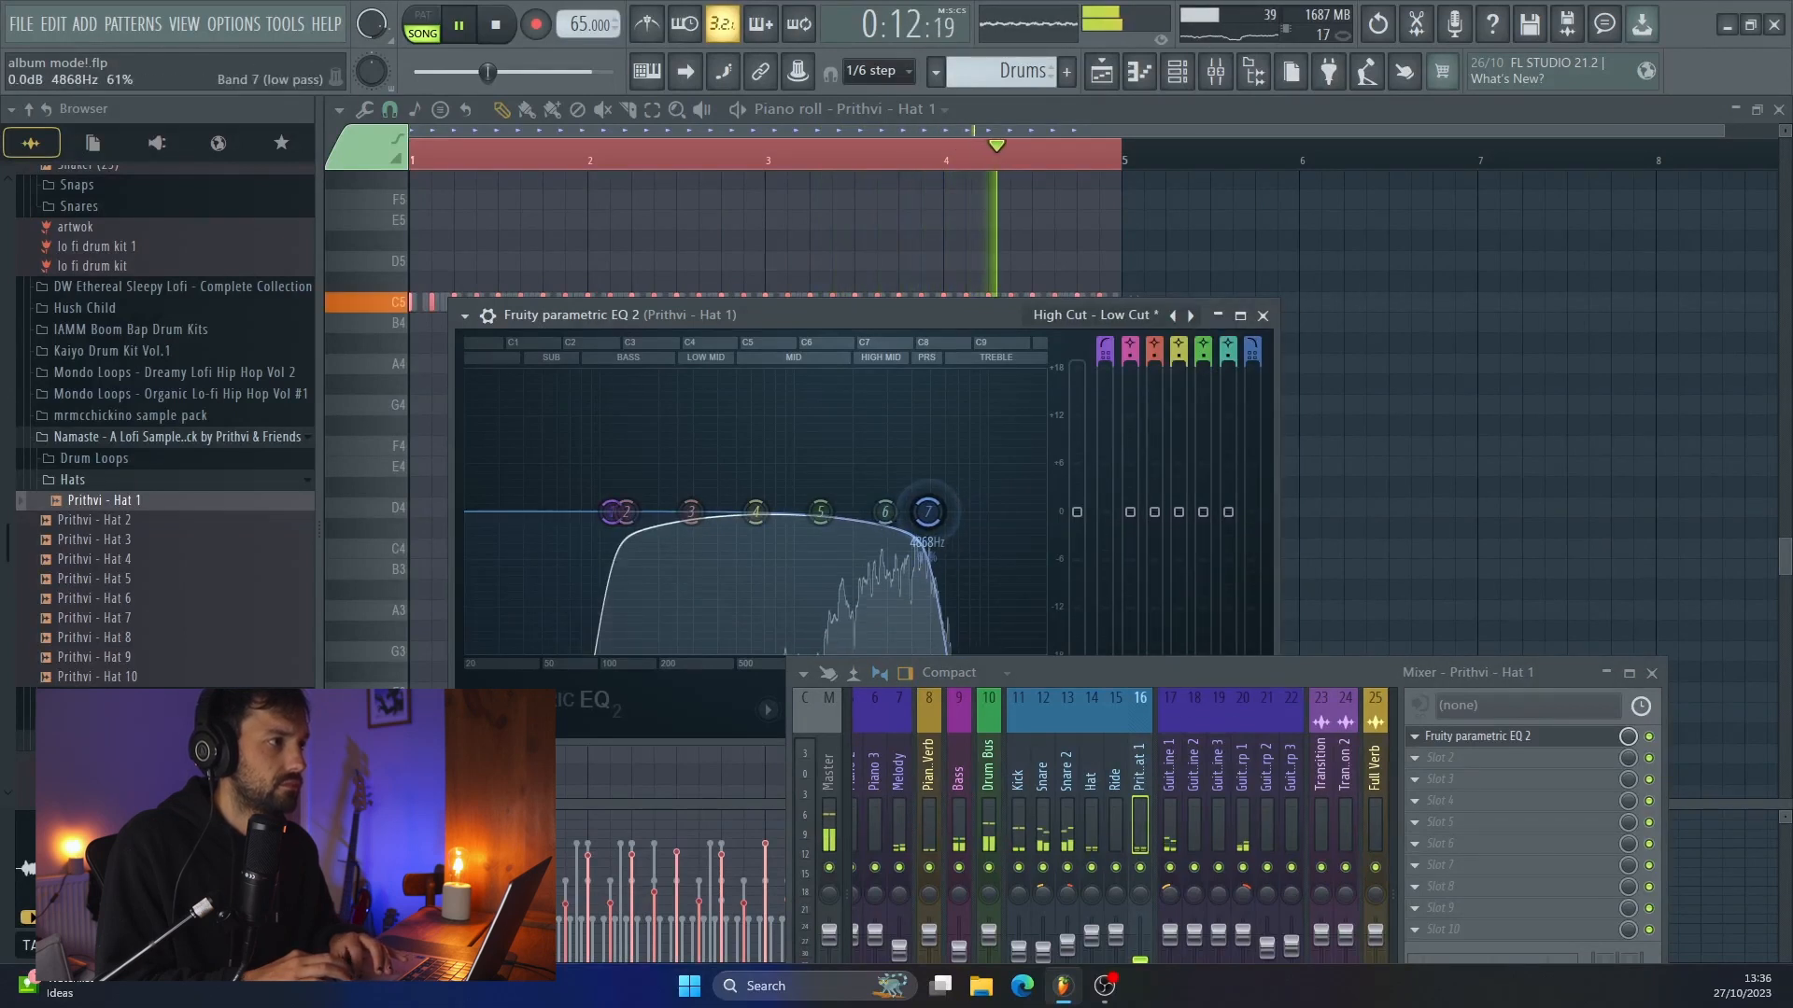
pyautogui.click(1263, 317)
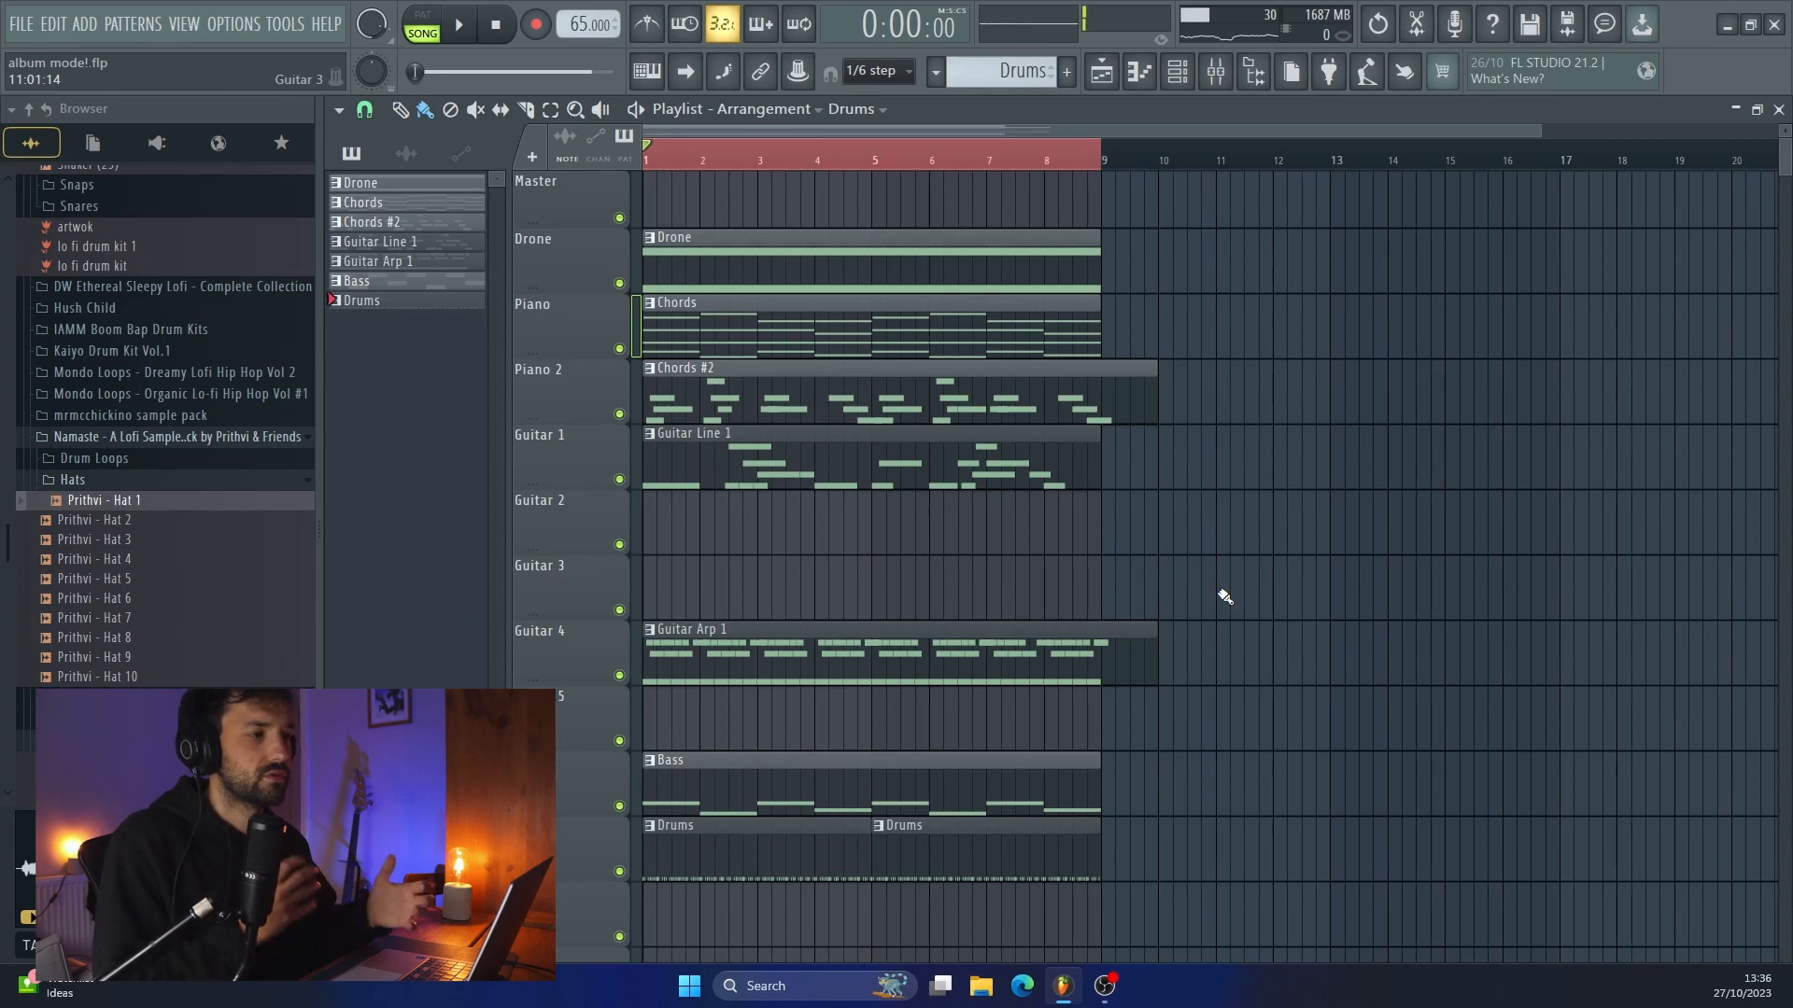
# Mute the Guitar 4 track holding Guitar Arp 1 in the playlist, leaving Guitar 1 active
pyautogui.scroll(-2, 1224, 596)
pyautogui.scroll(3, 1221, 599)
pyautogui.click(621, 481)
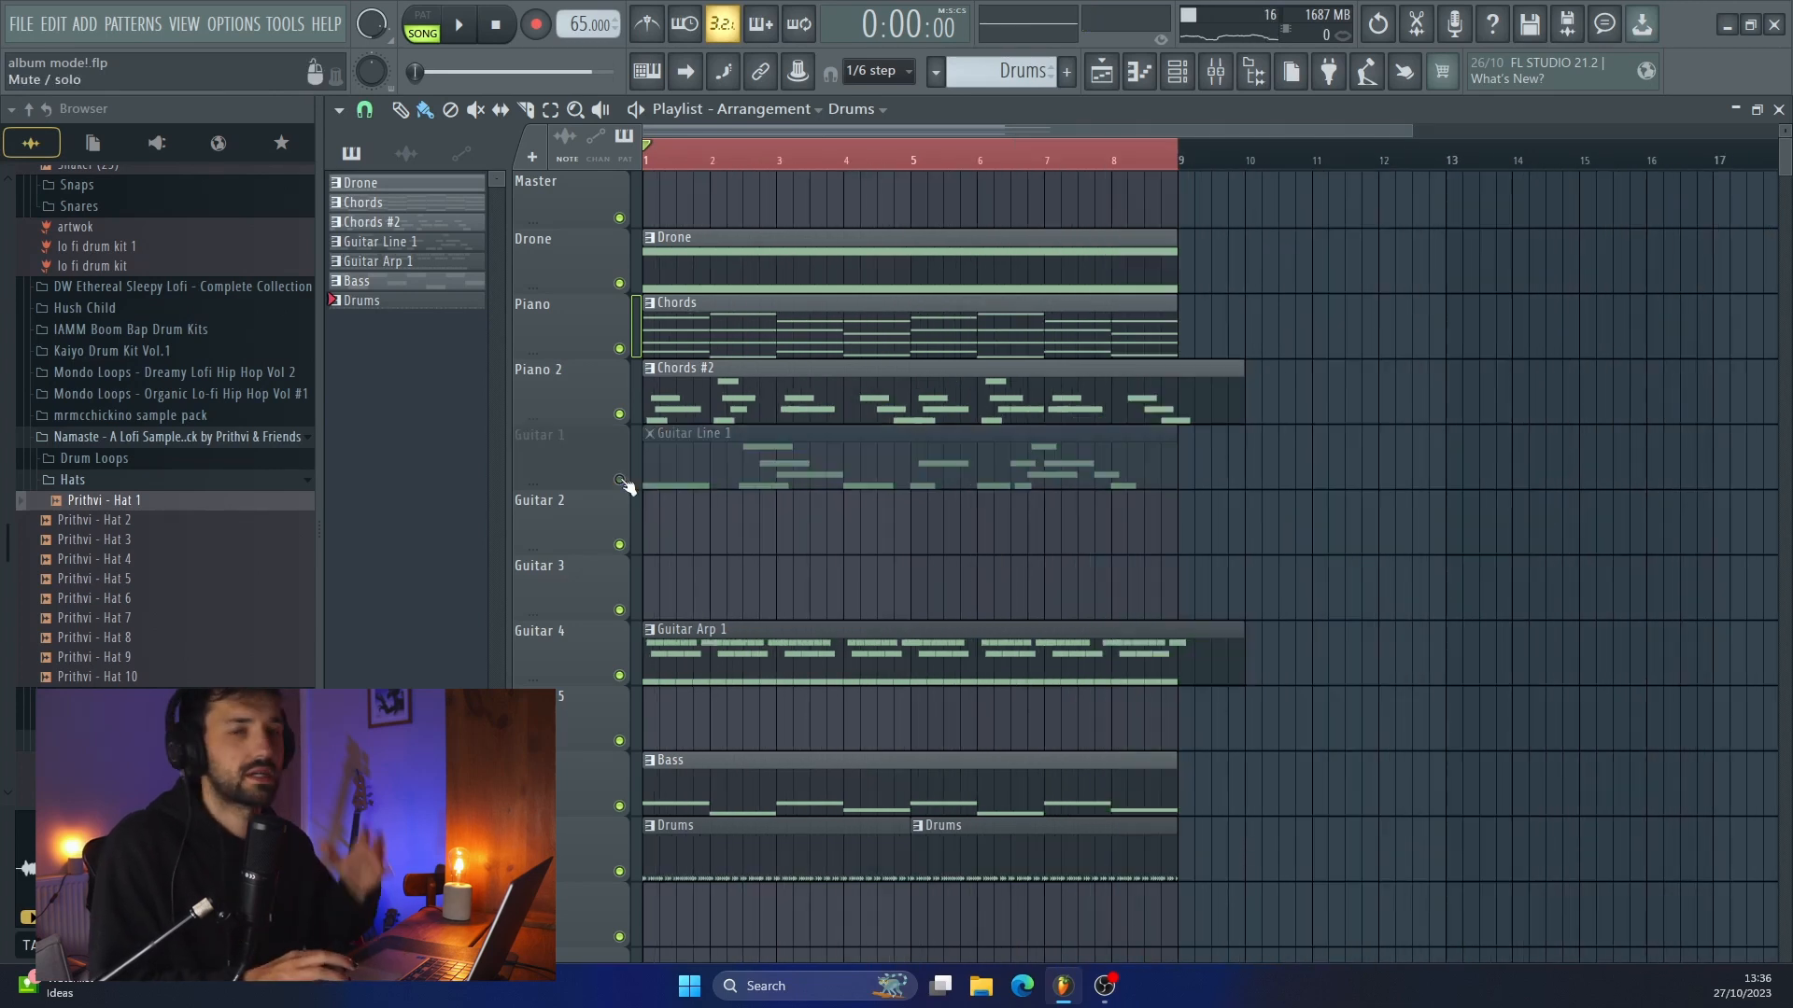
pyautogui.click(621, 481)
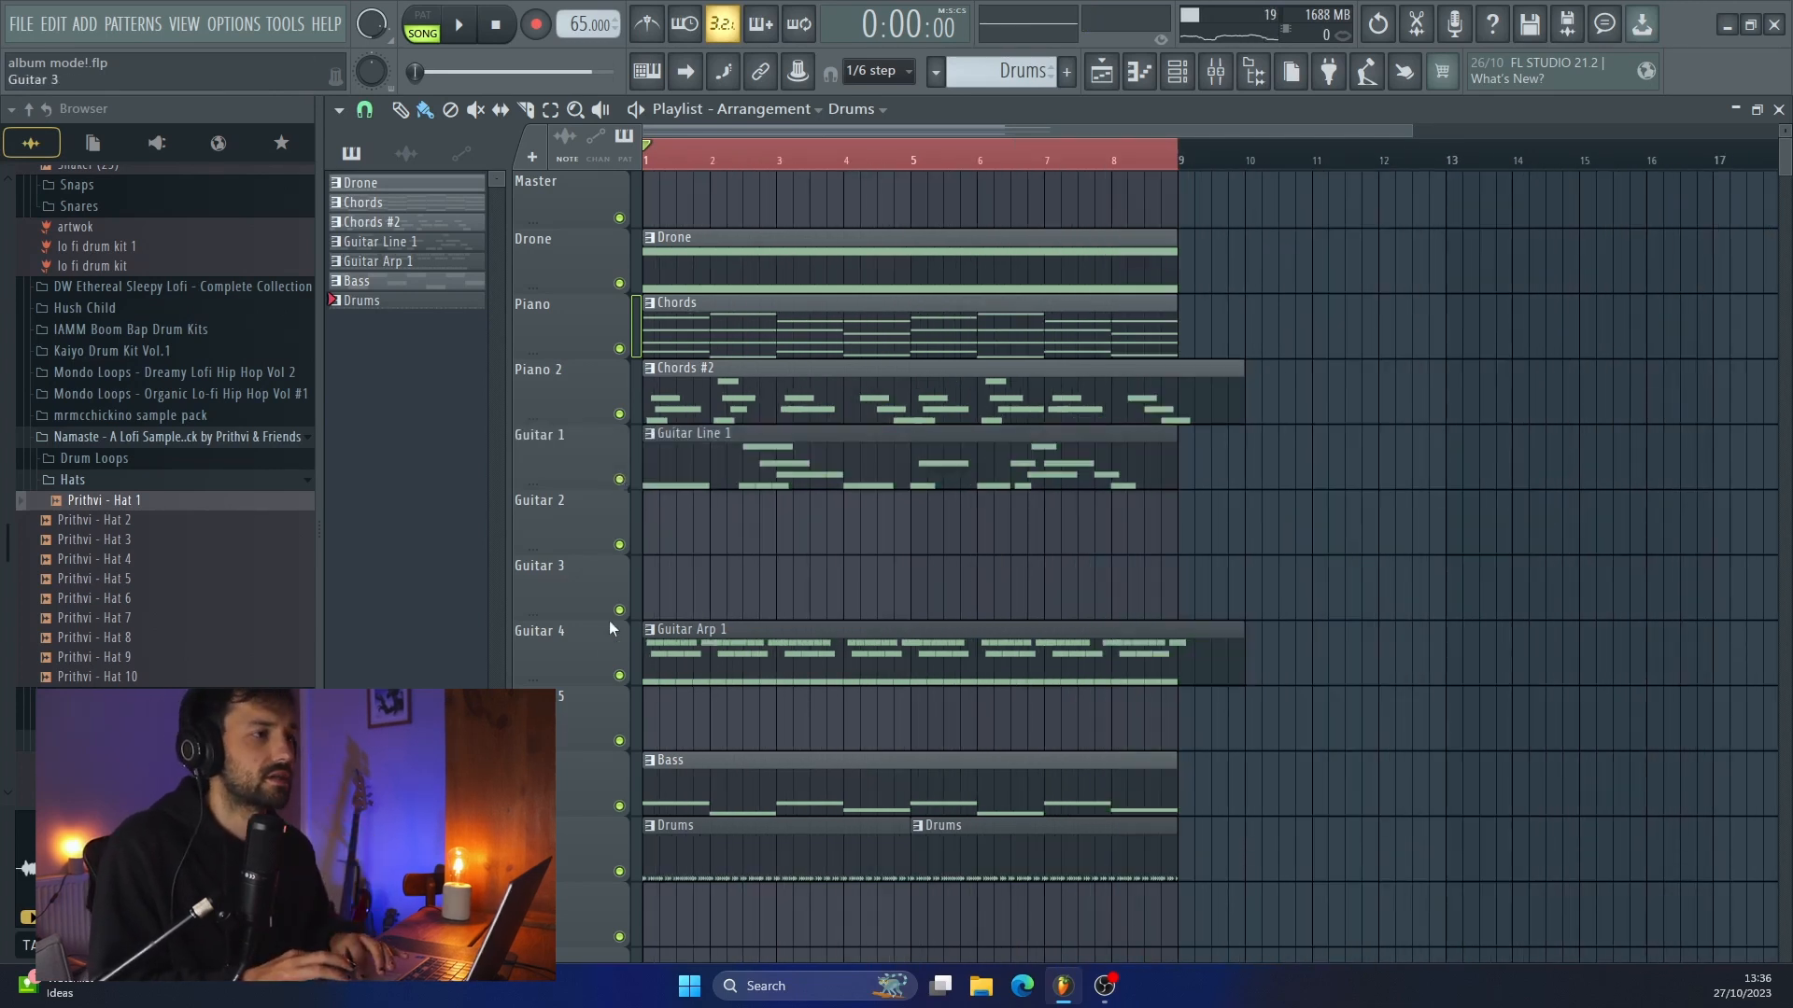
pyautogui.click(621, 677)
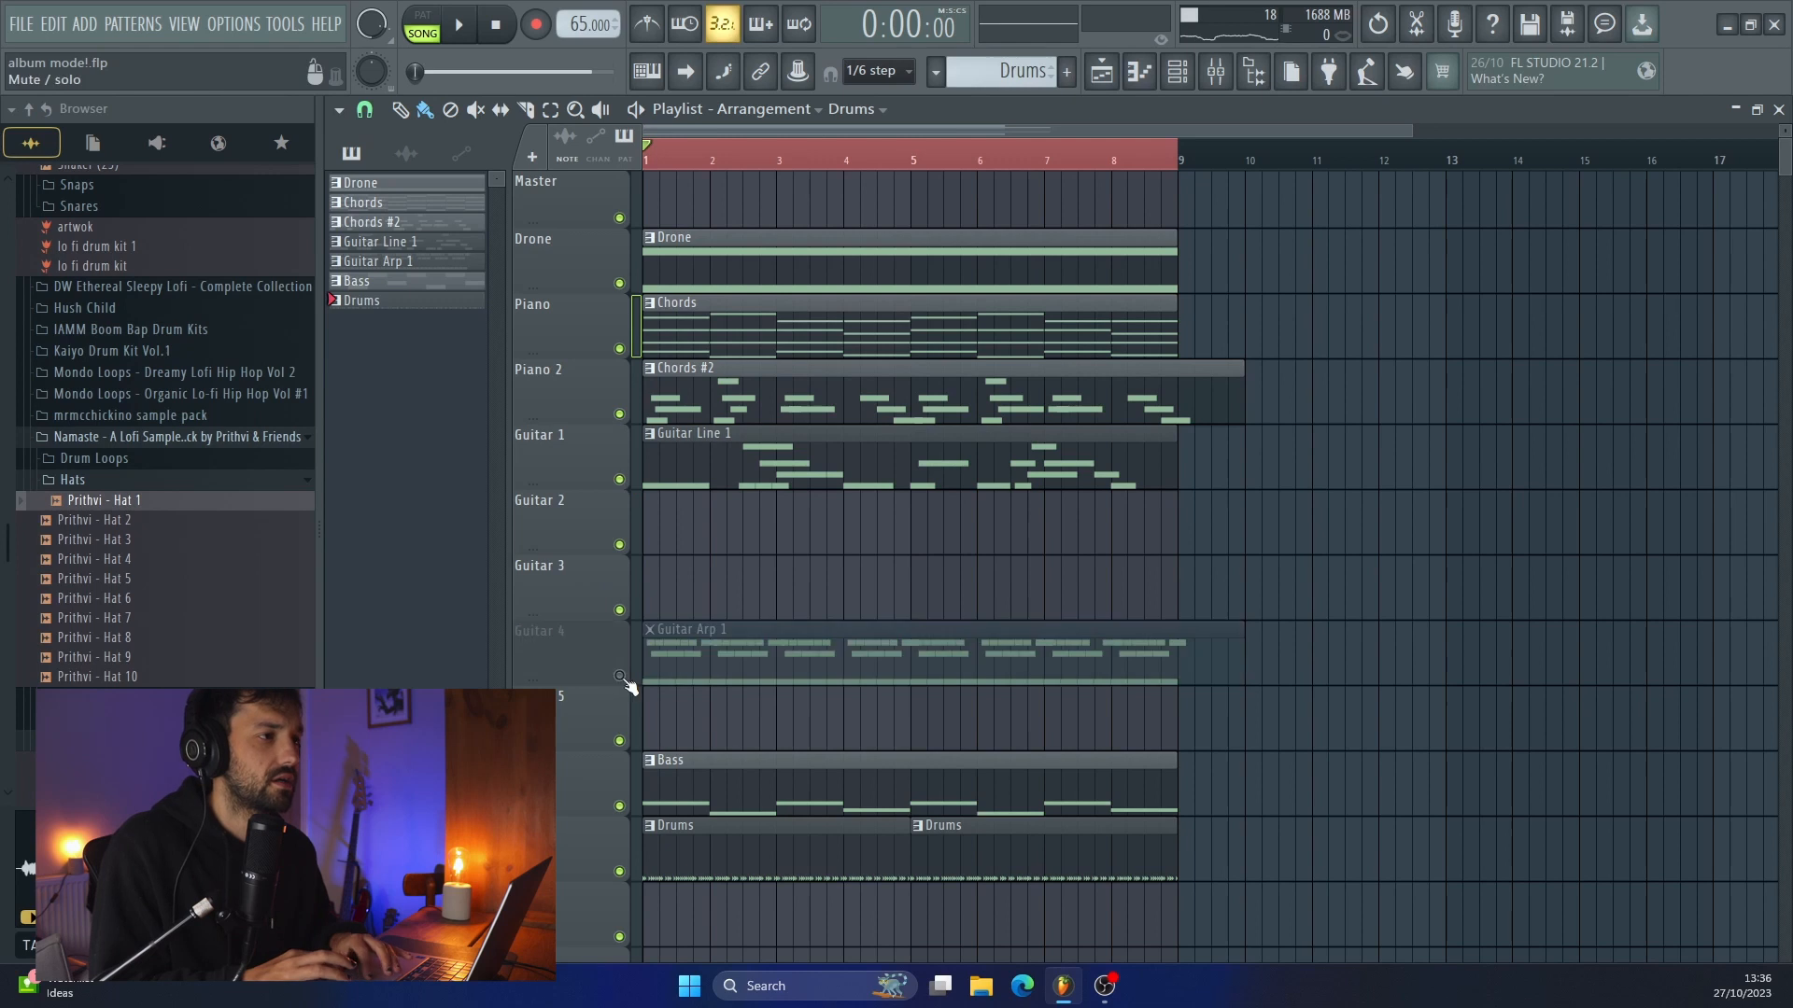
# Create a pattern named Guitar 2 and place it on the Guitar 2 playlist track, extended to bar 9
pyautogui.click(1066, 72)
pyautogui.write('Guitar ')
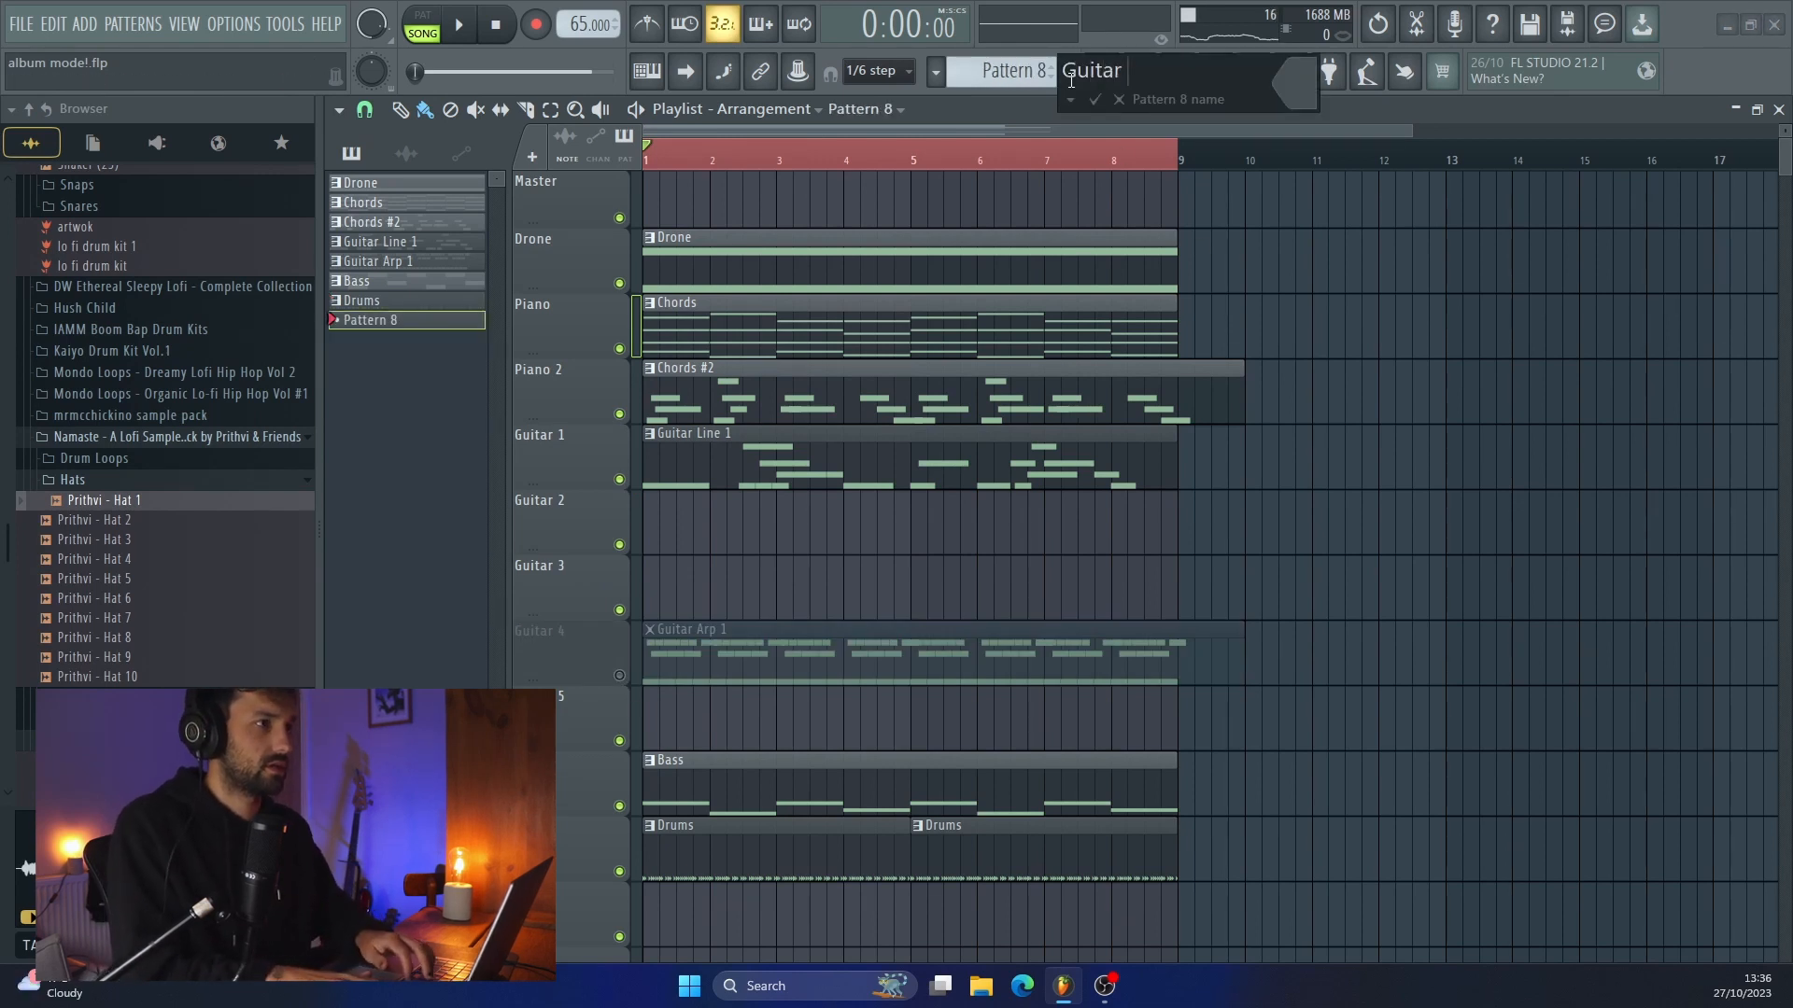
pyautogui.write('2')
pyautogui.press('Return')
pyautogui.click(747, 569)
pyautogui.moveTo(704, 522); pyautogui.dragTo(1169, 524)
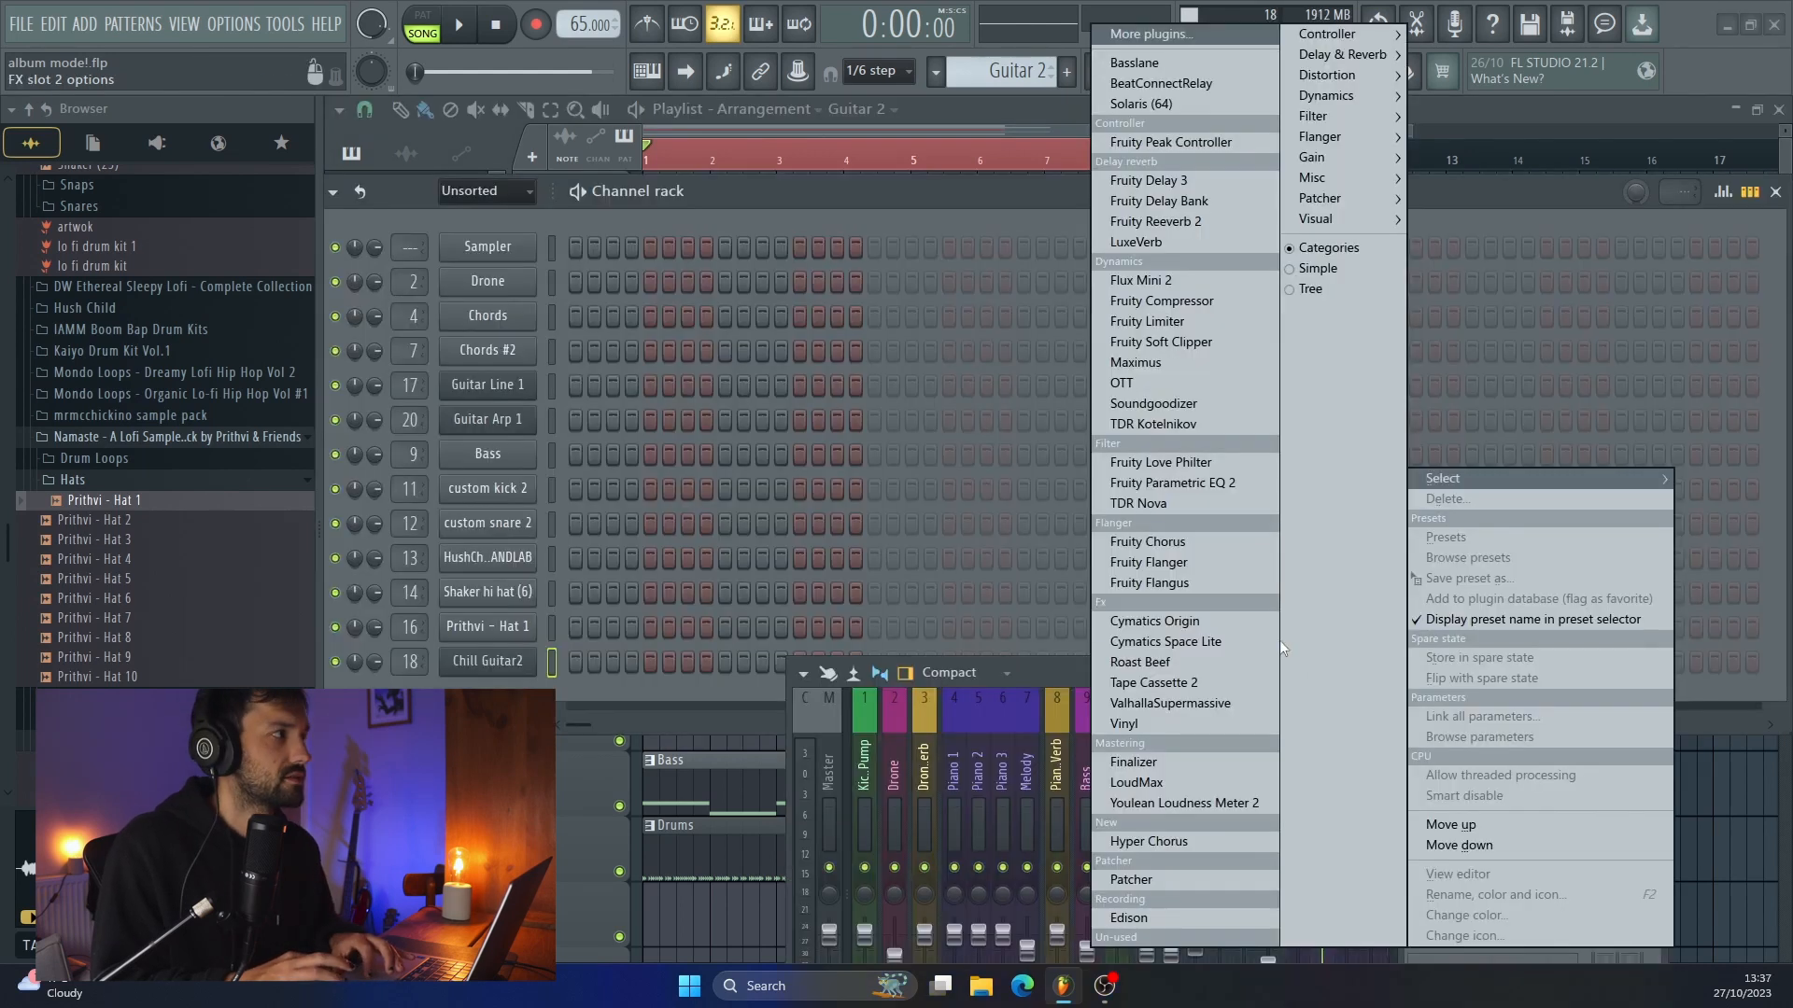
# Add ValhallaSupermassive to slot 2 of the Guitar Line 2 mixer track and open its presets
pyautogui.click(1169, 710)
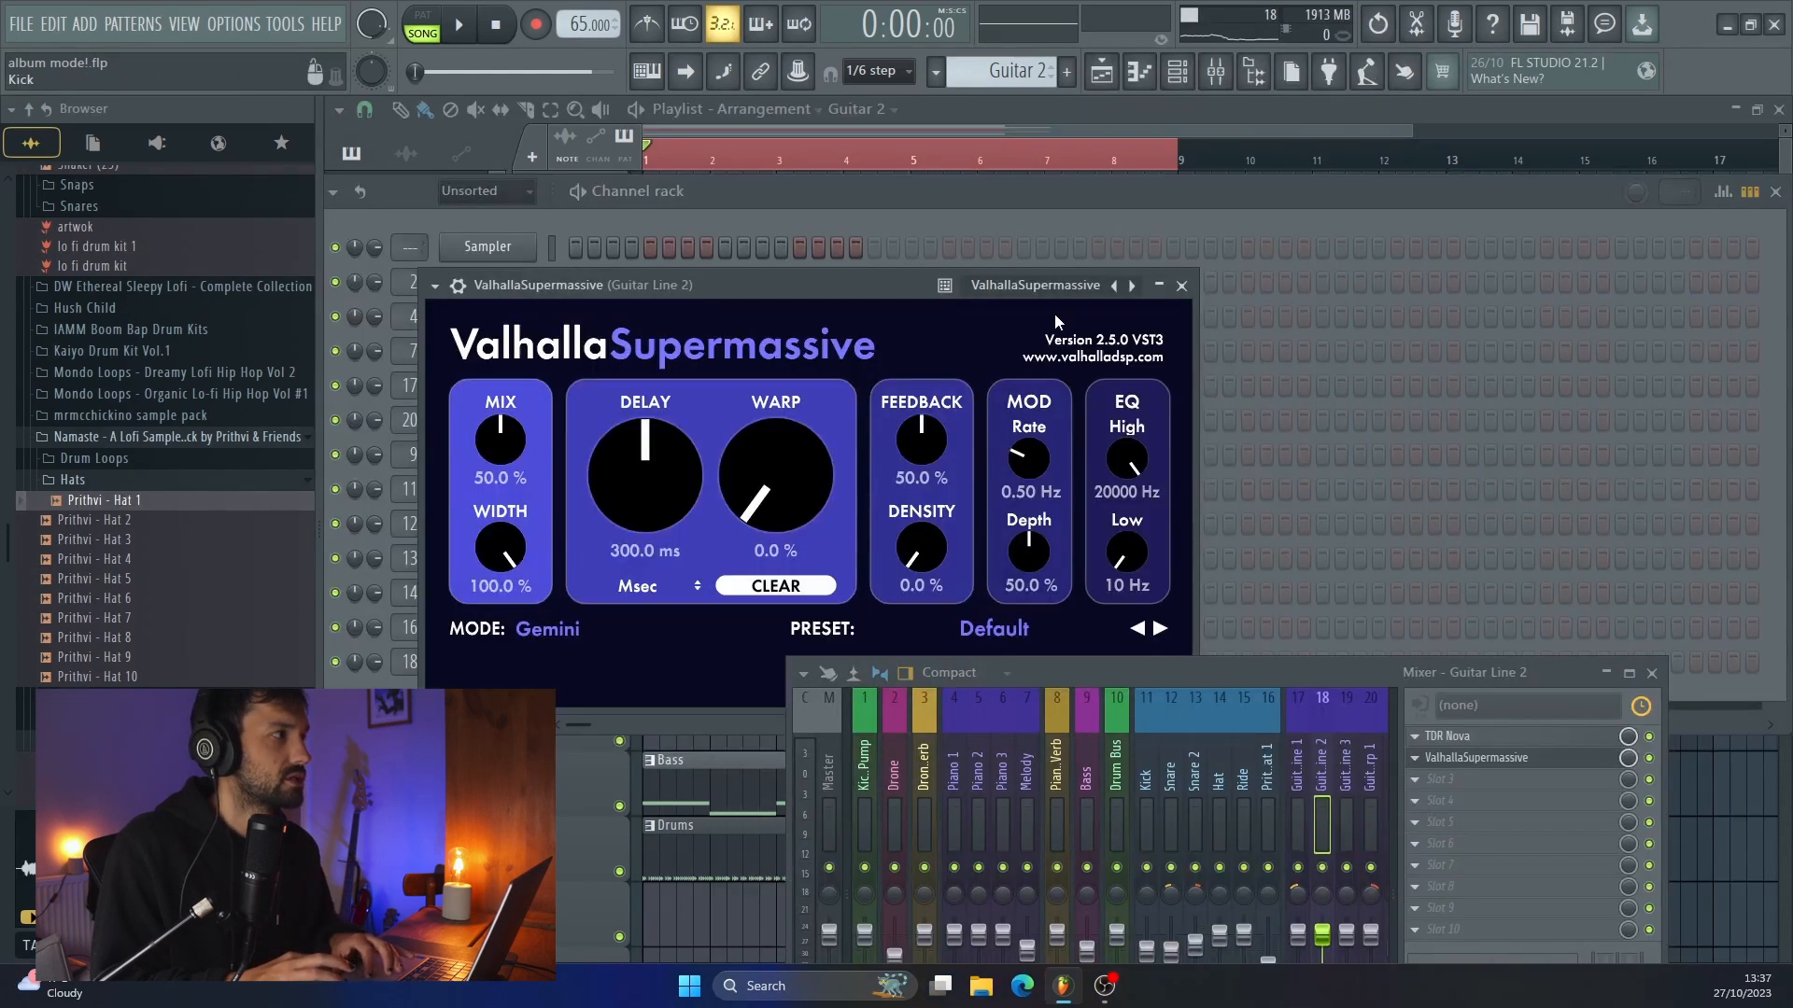
pyautogui.click(1049, 292)
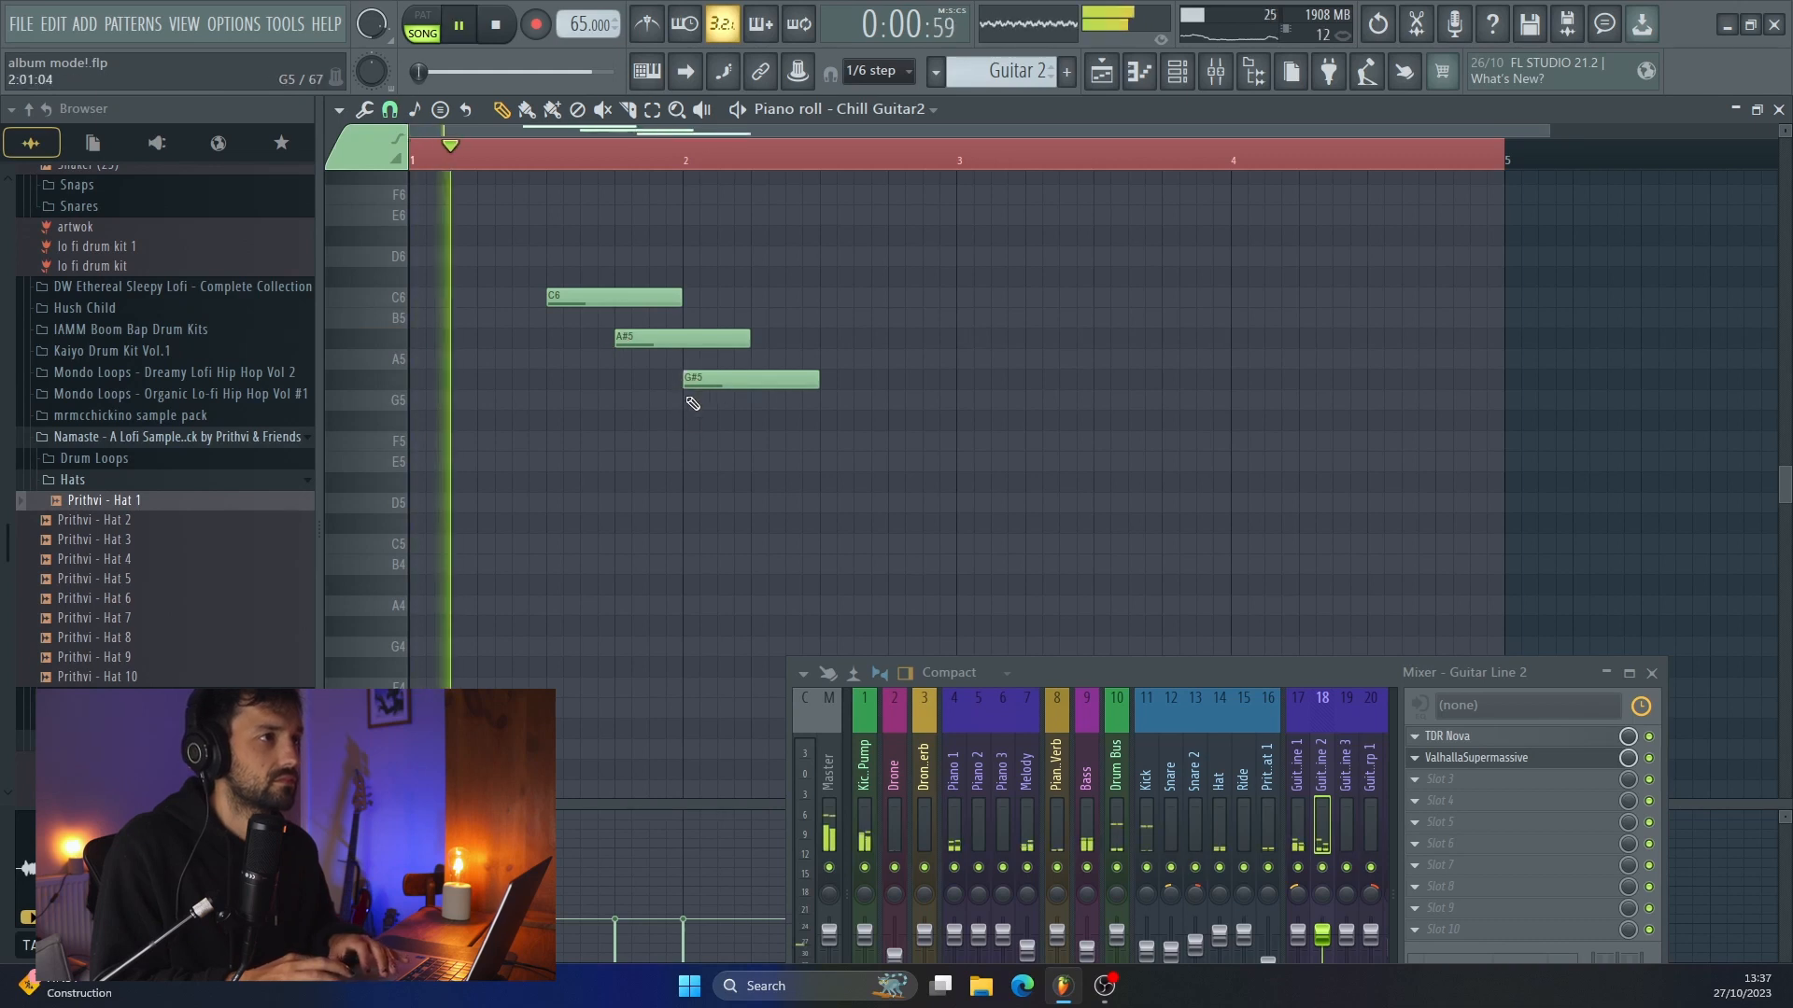
# Try C6 and D6 notes around bar 6 of the Chill Guitar2 melody and delete the D6 note
pyautogui.scroll(-1, 692, 404)
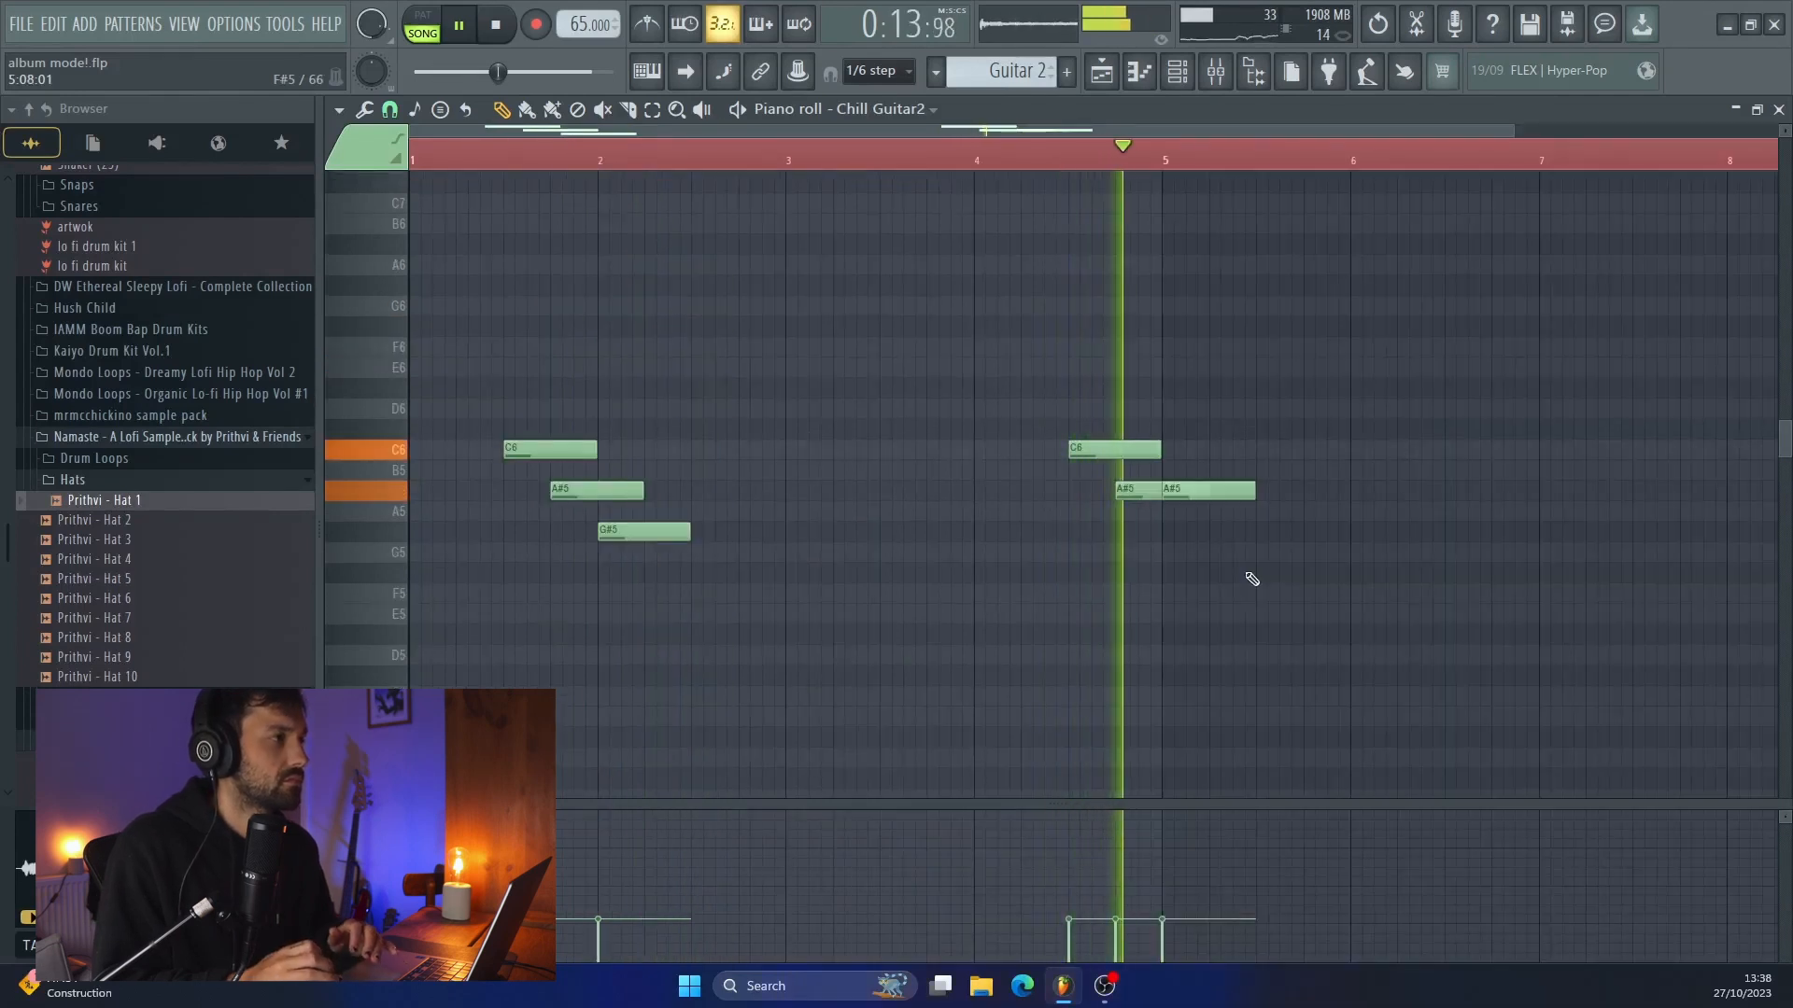
pyautogui.scroll(-1, 1251, 579)
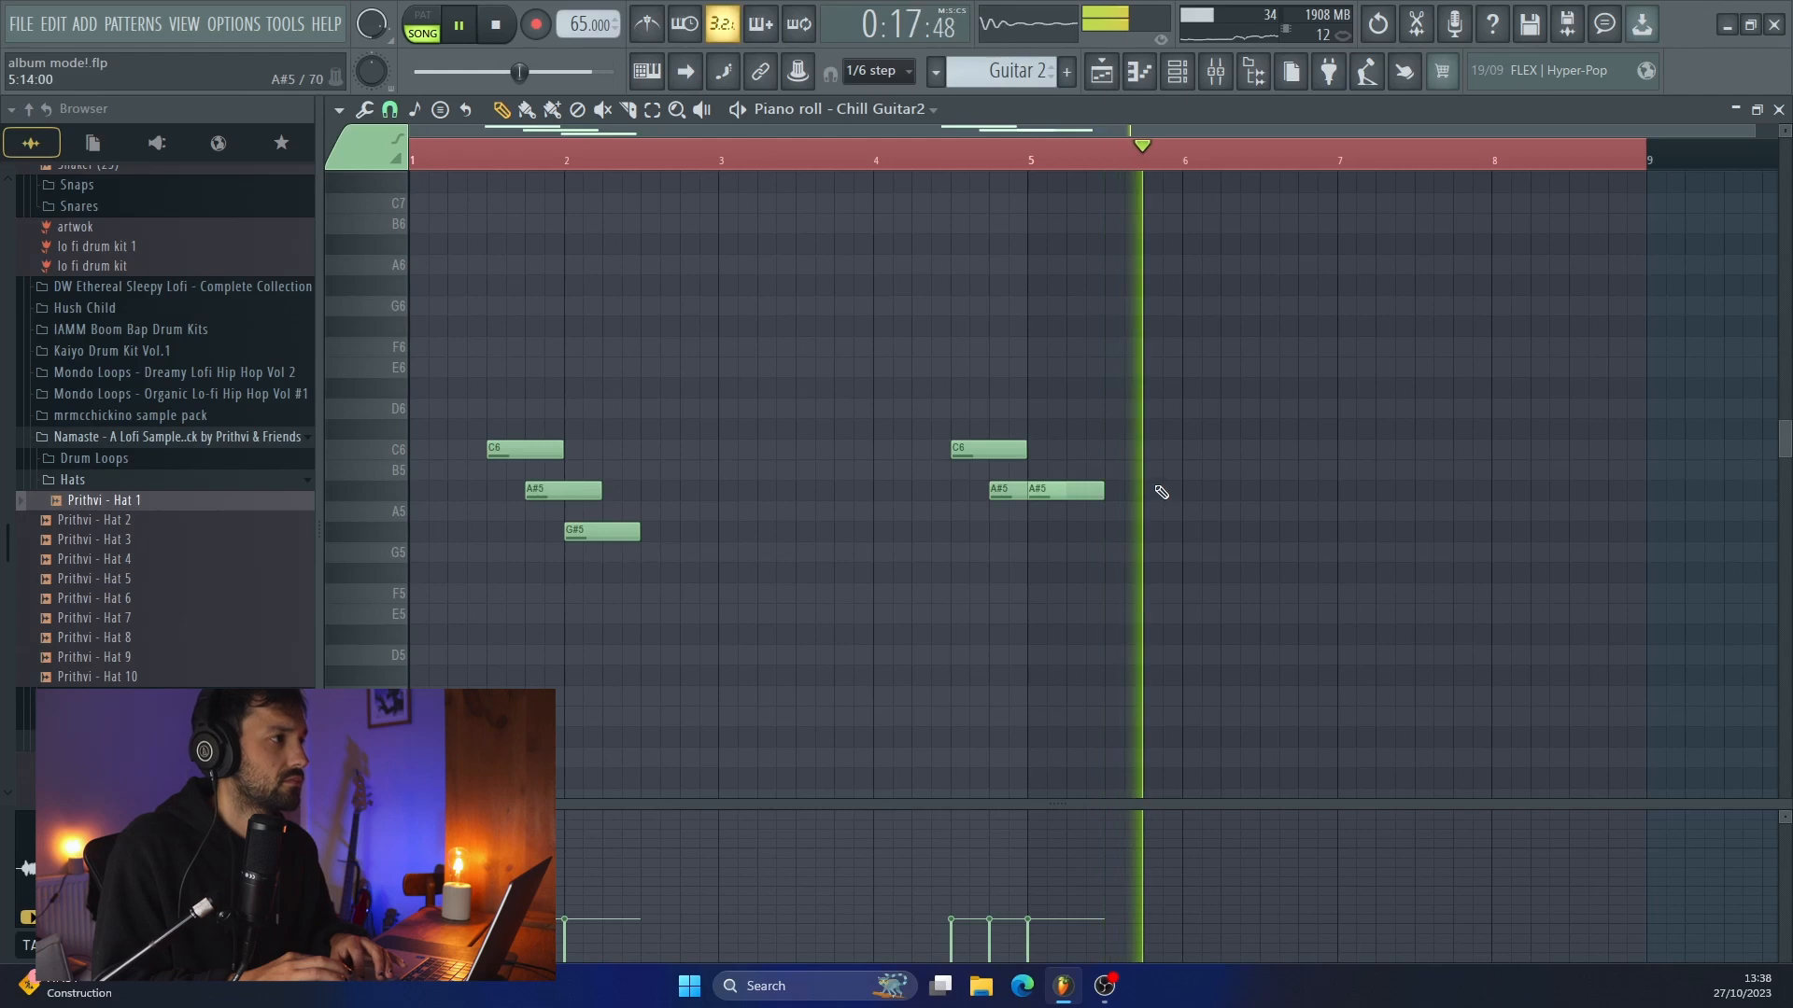
pyautogui.click(1195, 449)
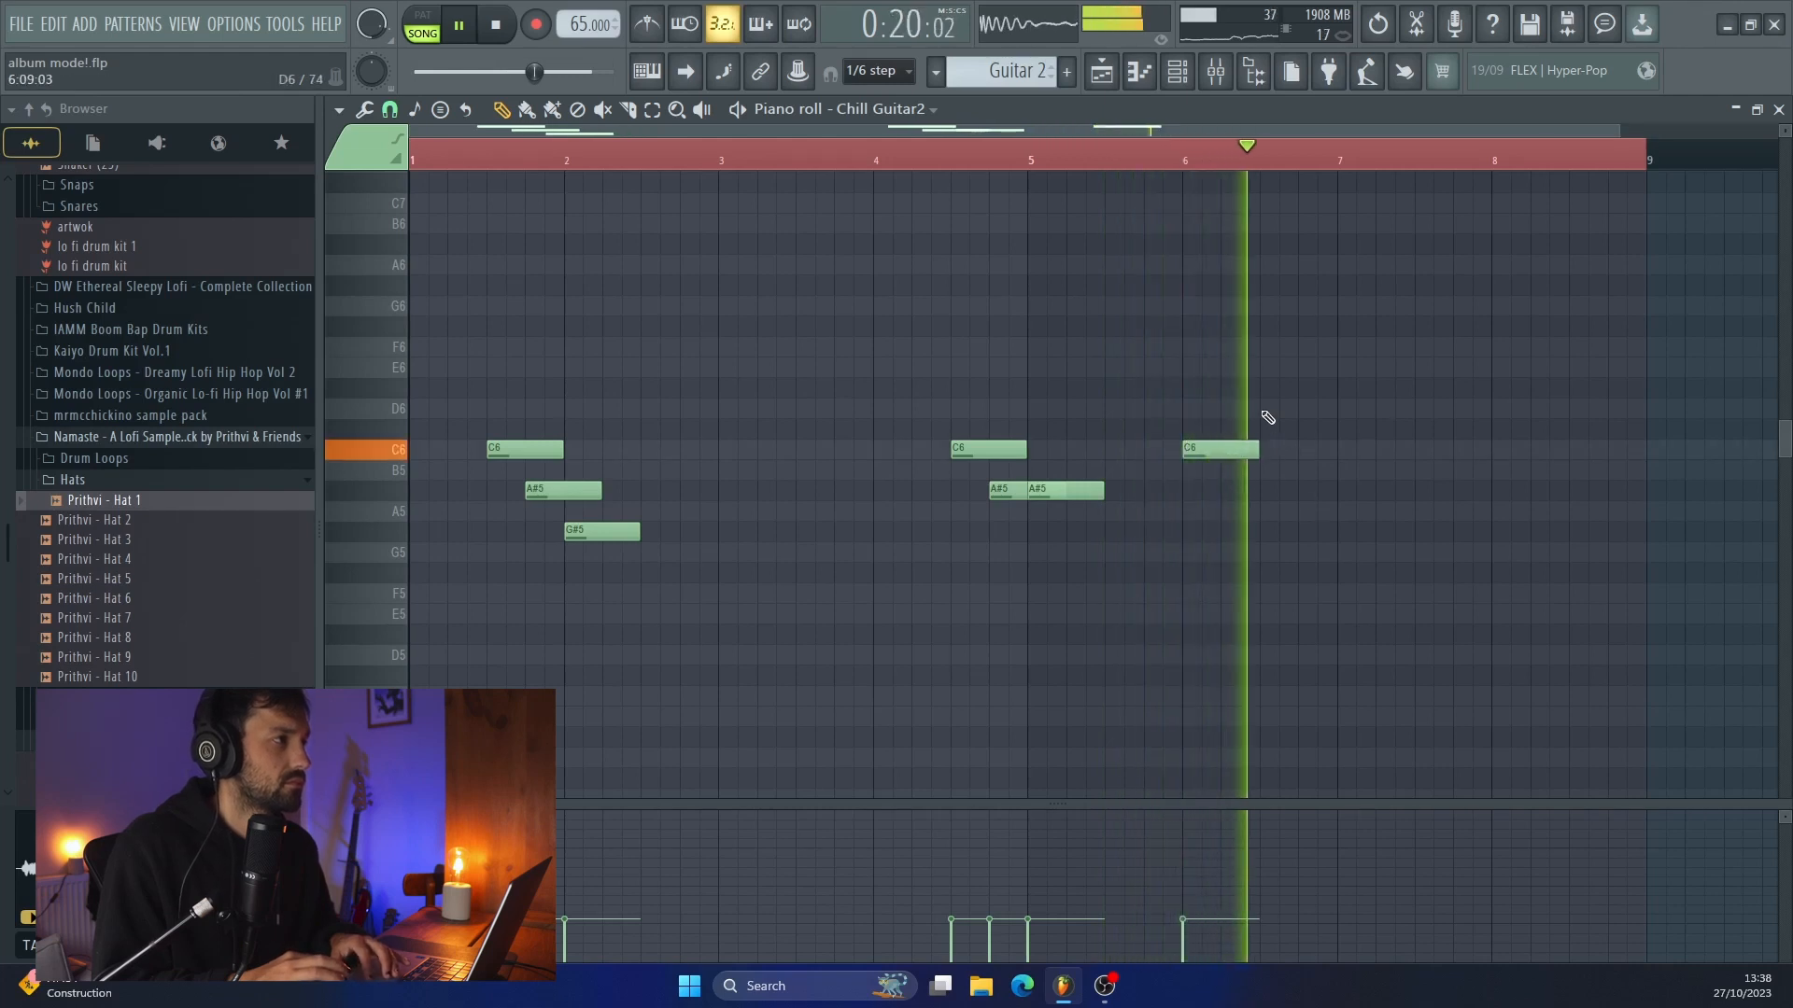
pyautogui.click(1266, 409)
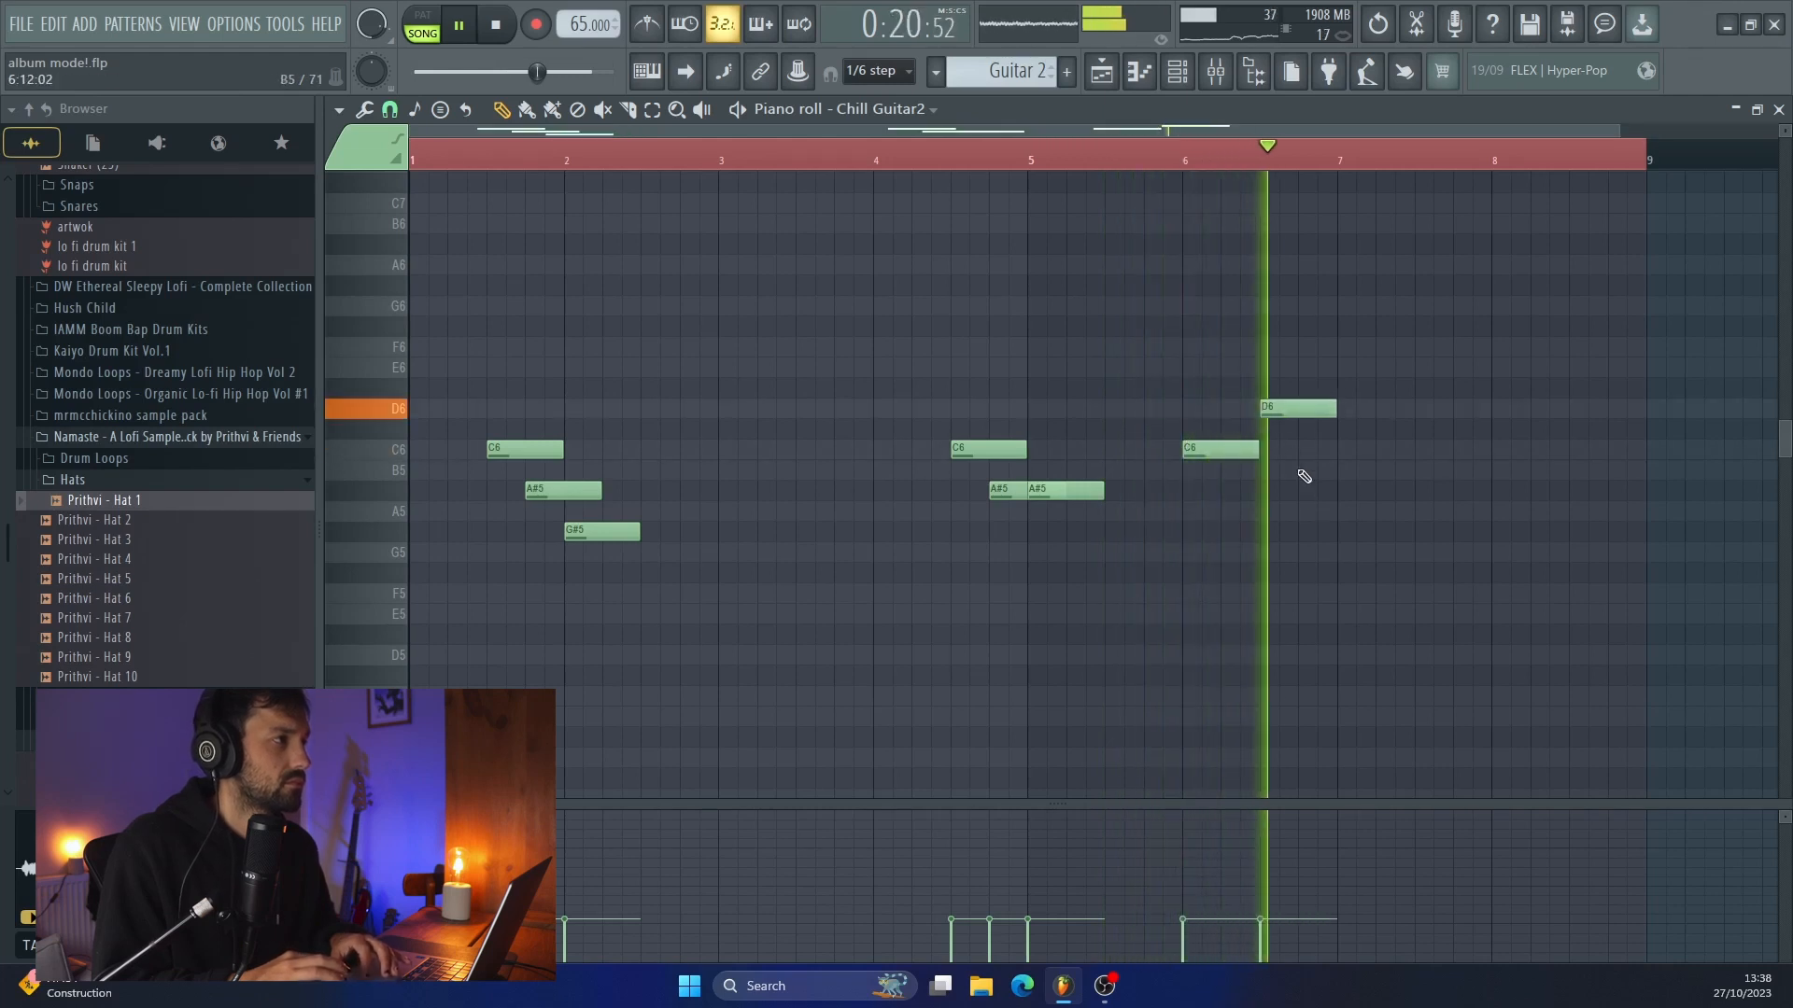
pyautogui.click(1350, 450)
pyautogui.rightClick(1303, 411)
pyautogui.press('space')
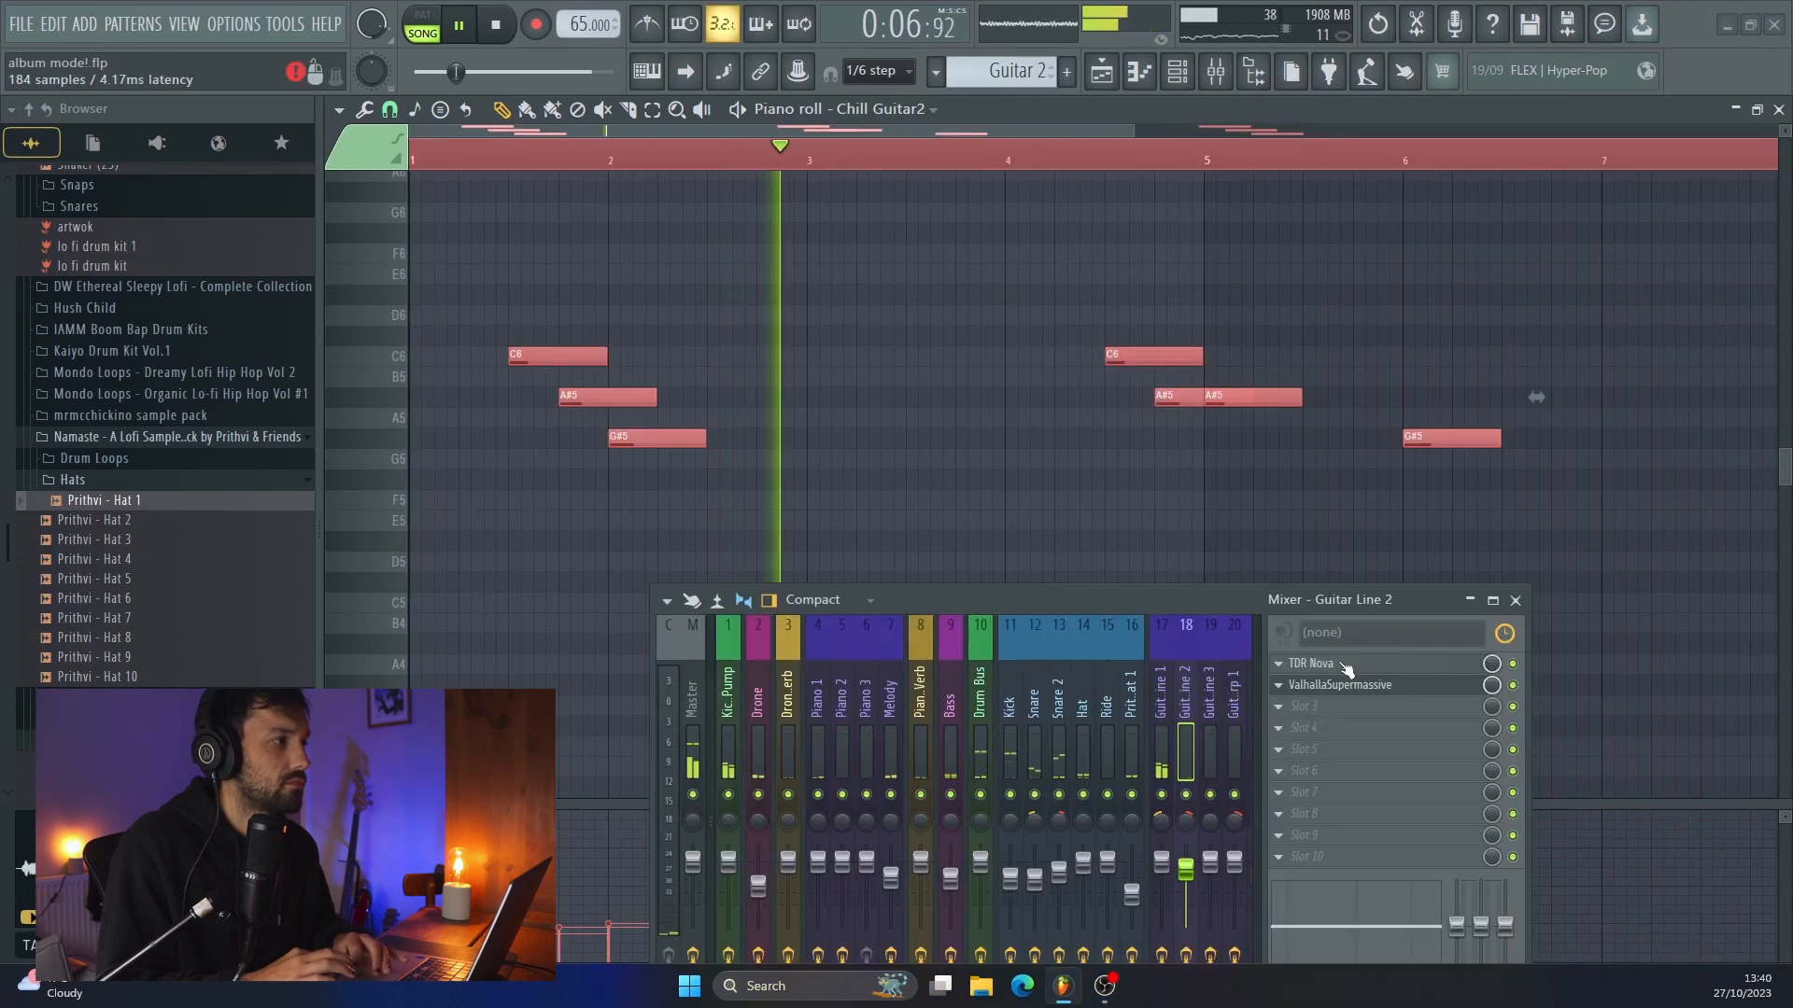
# Lower the upper cutoff in TDR Nova and add Fruity Delay 3 in slot 3 of the Guitar Line 2 mixer track
pyautogui.click(1342, 664)
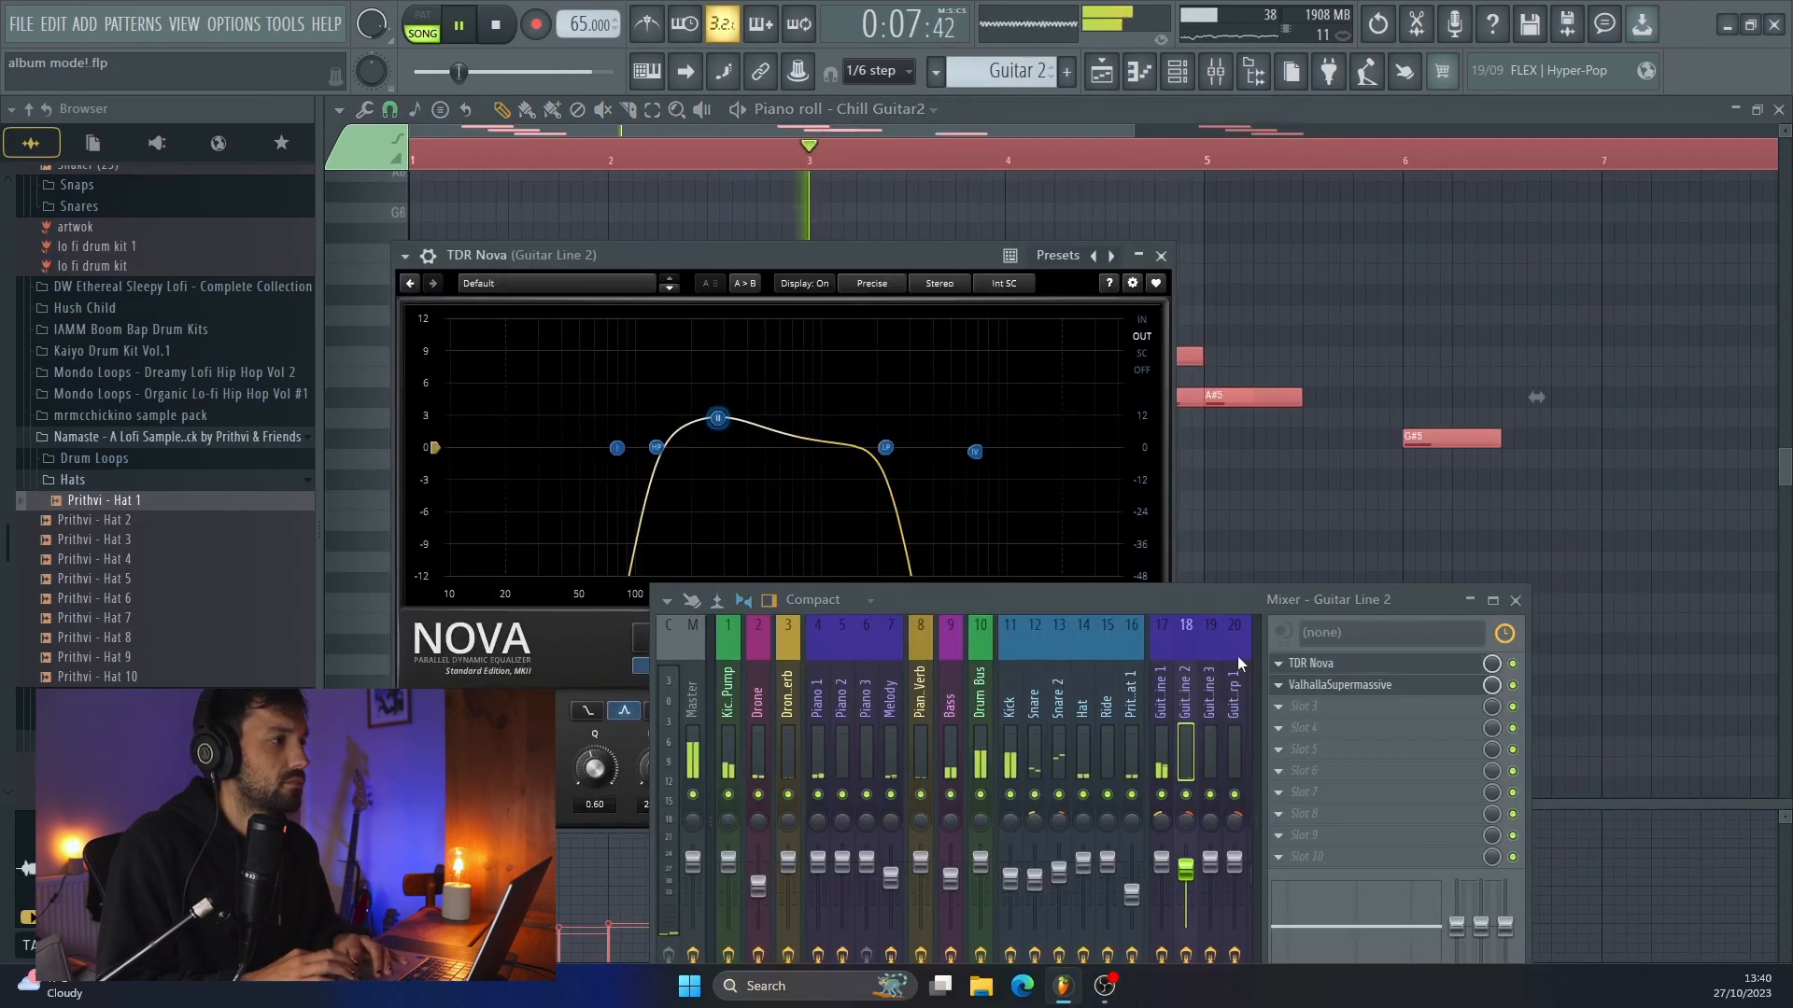
pyautogui.moveTo(1046, 603); pyautogui.dragTo(1102, 703)
pyautogui.moveTo(884, 447); pyautogui.dragTo(866, 446)
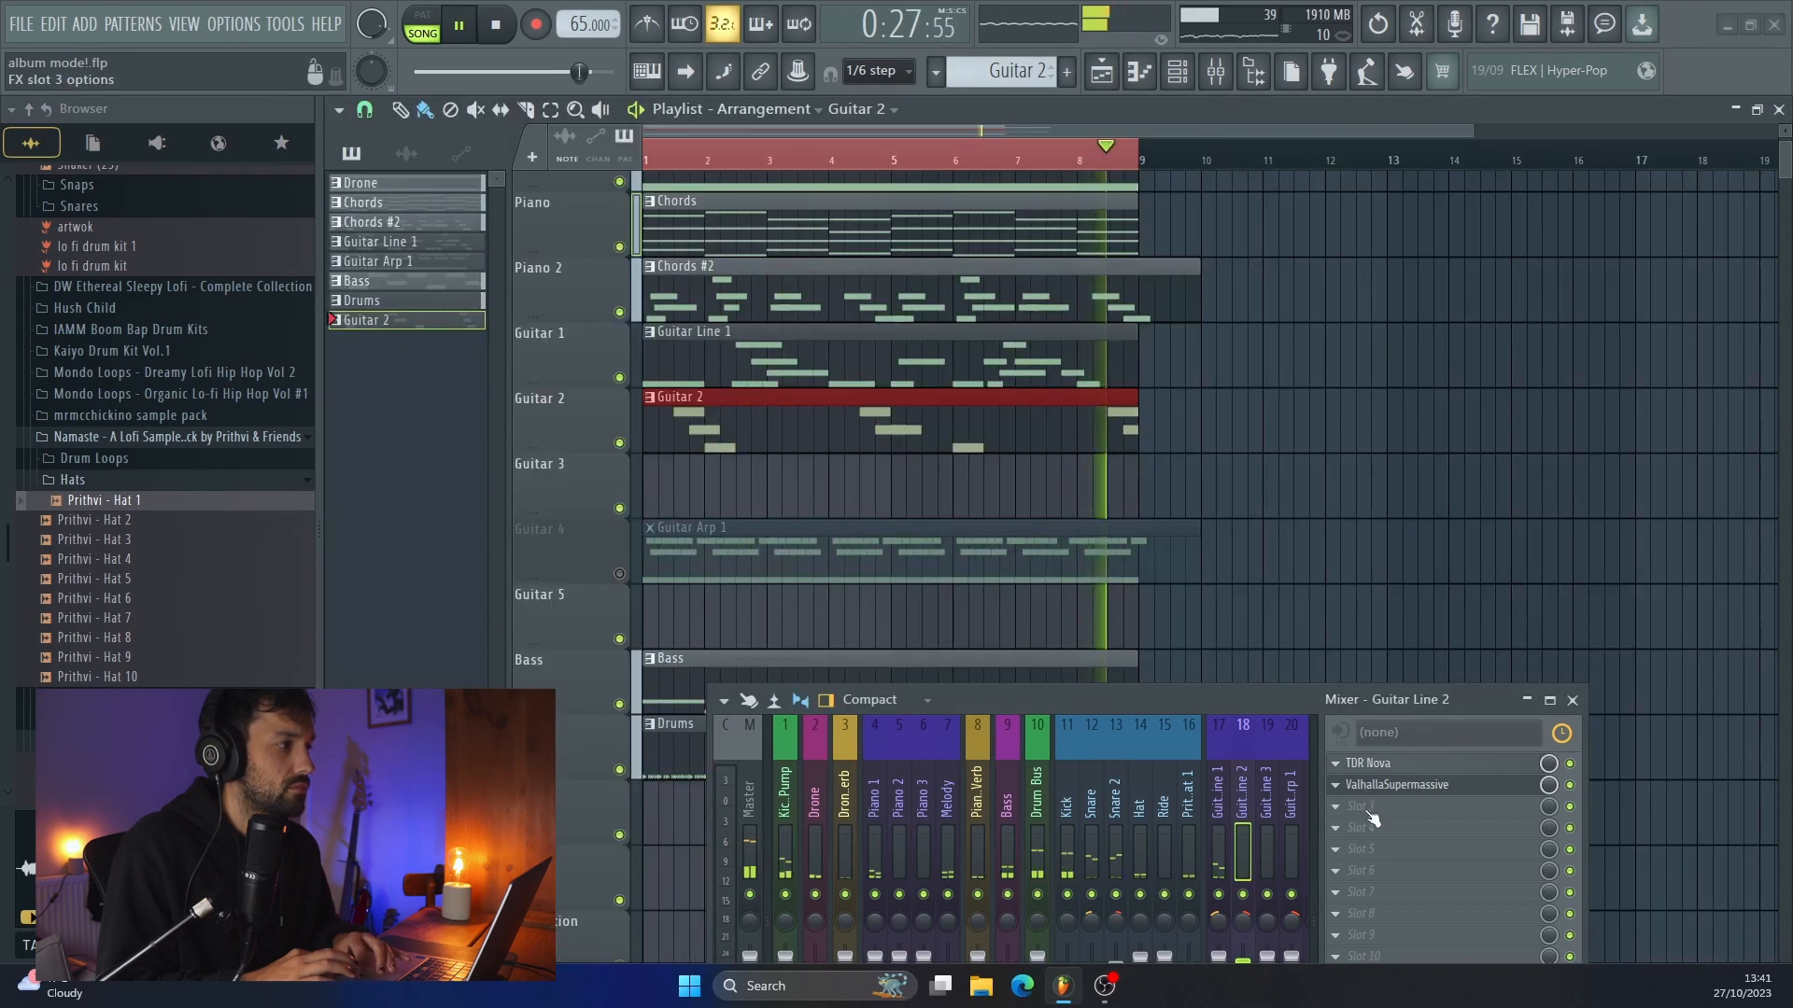
pyautogui.click(1372, 819)
pyautogui.click(1073, 180)
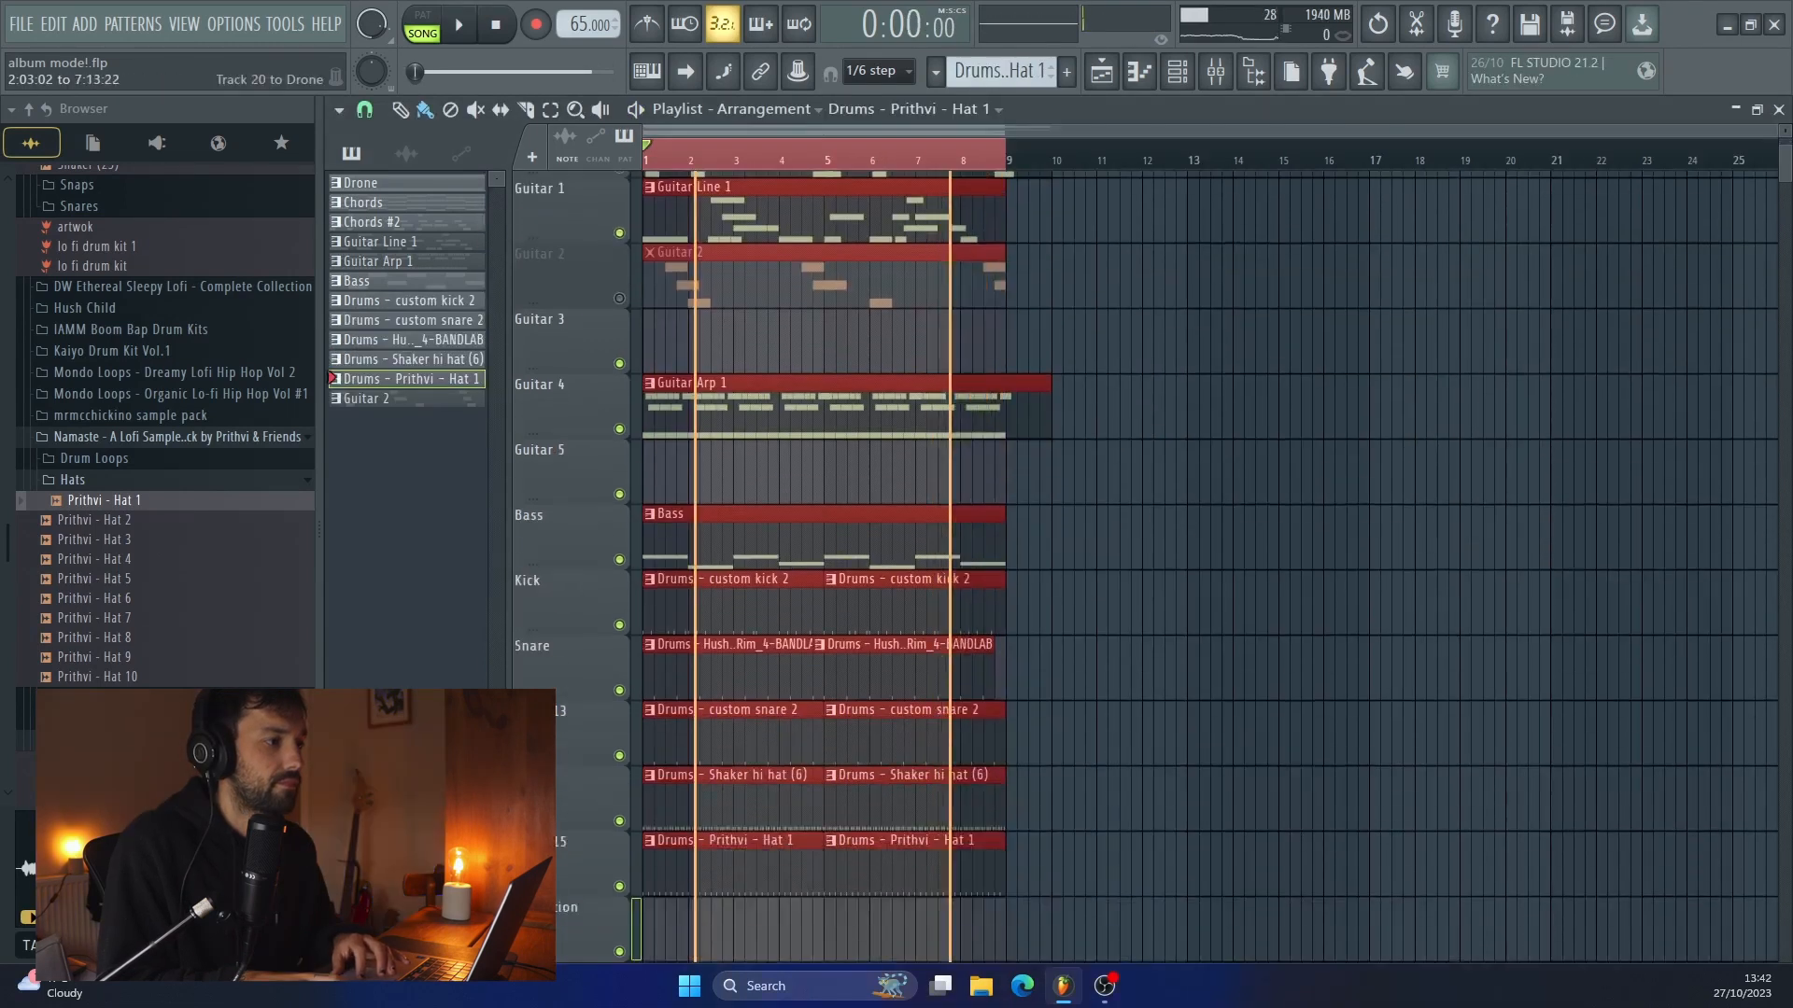
# Copy all selected playlist clips from bars 1 to 8 so the copies start at bar 9, and clear the selection
pyautogui.scroll(-4, 953, 908)
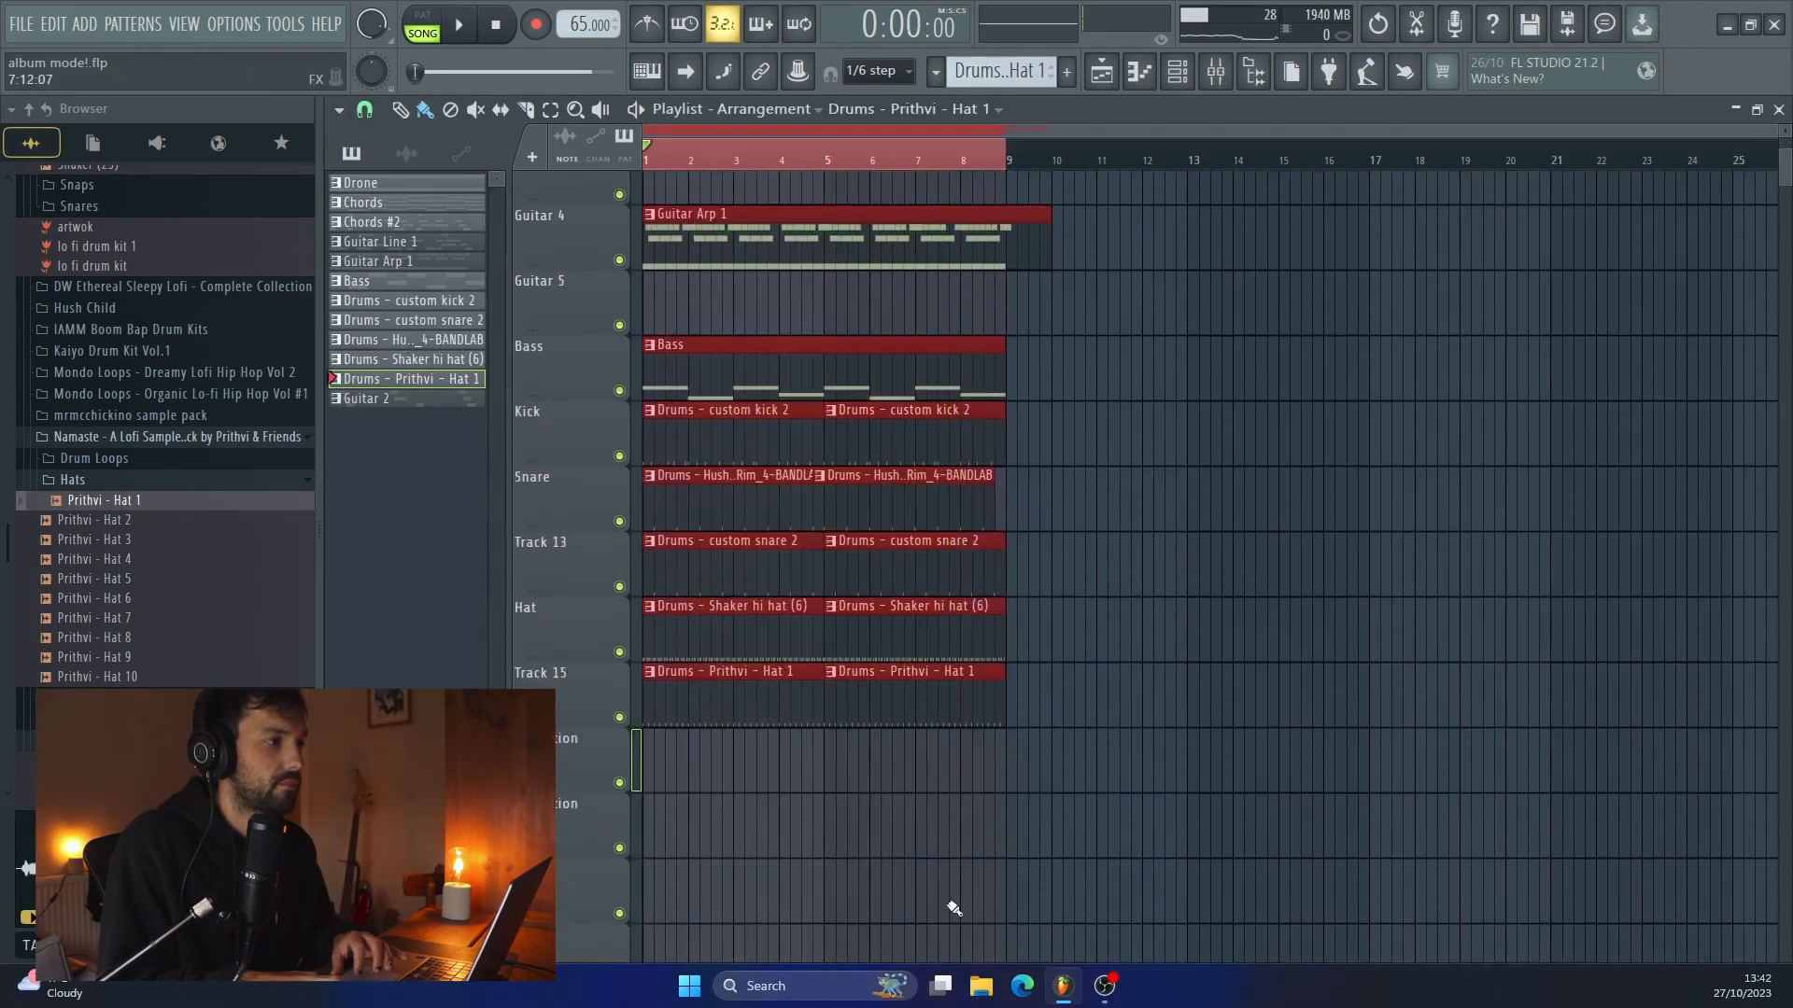
pyautogui.moveTo(891, 696); pyautogui.dragTo(1252, 708)
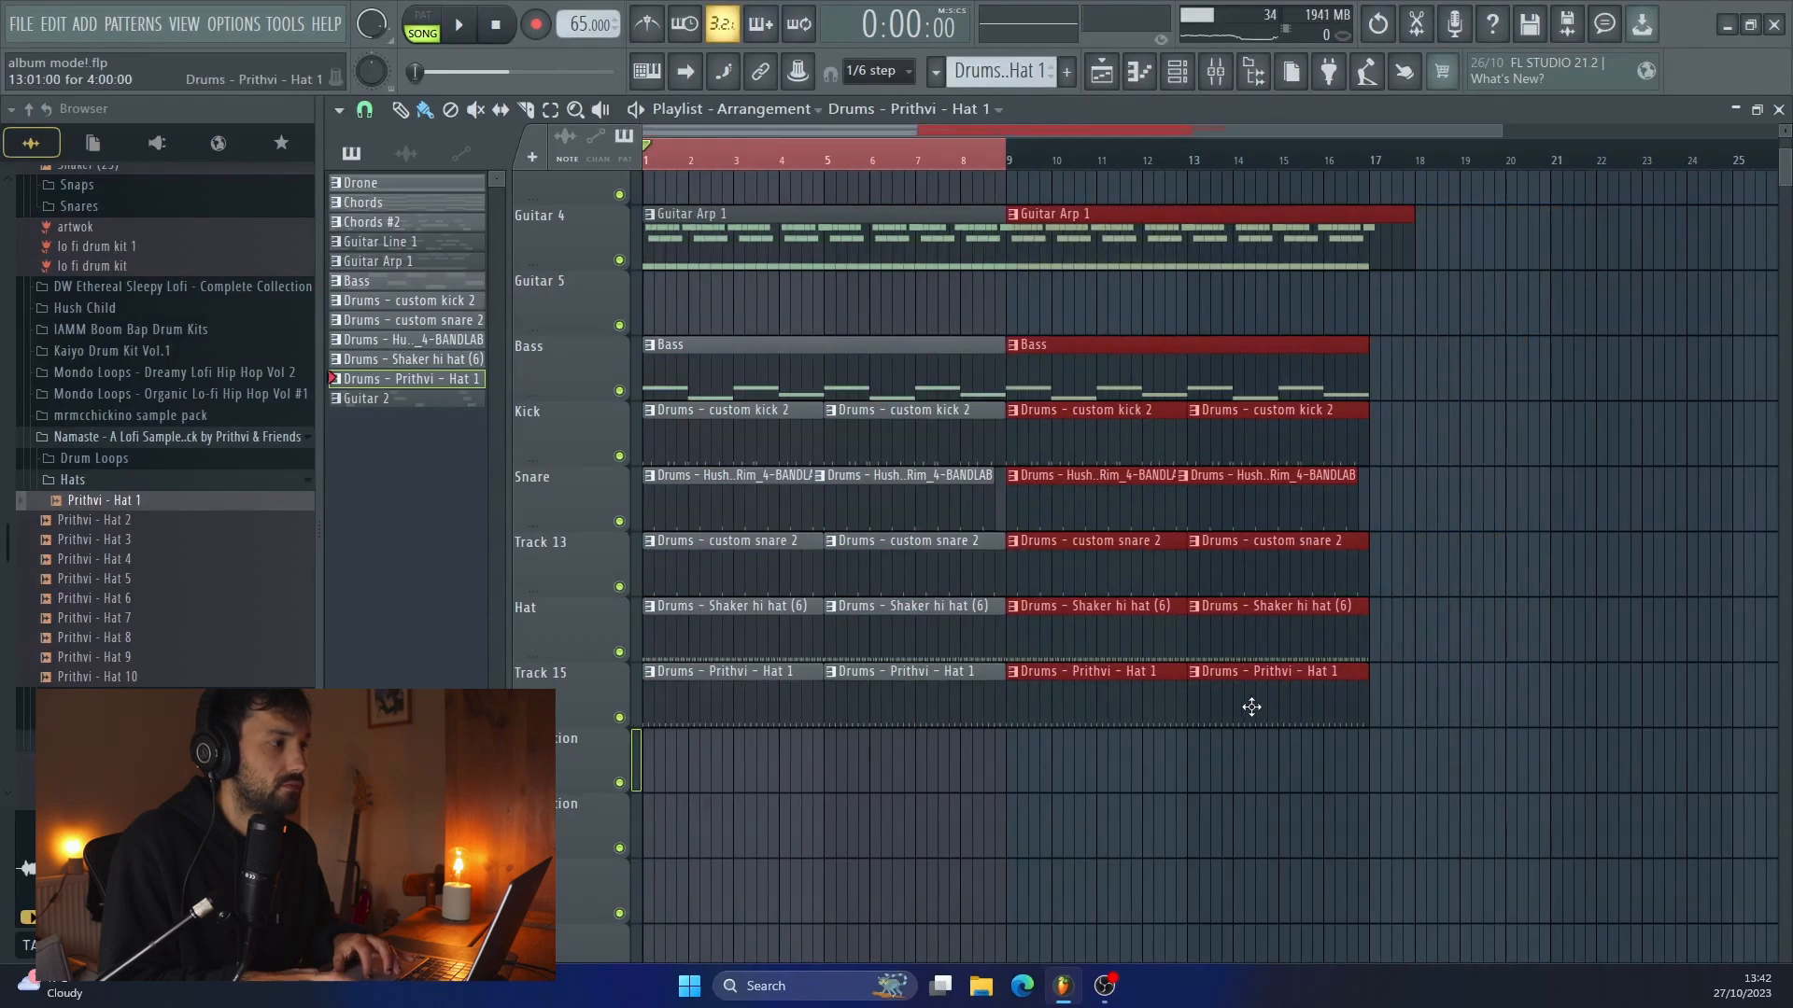
pyautogui.click(998, 716)
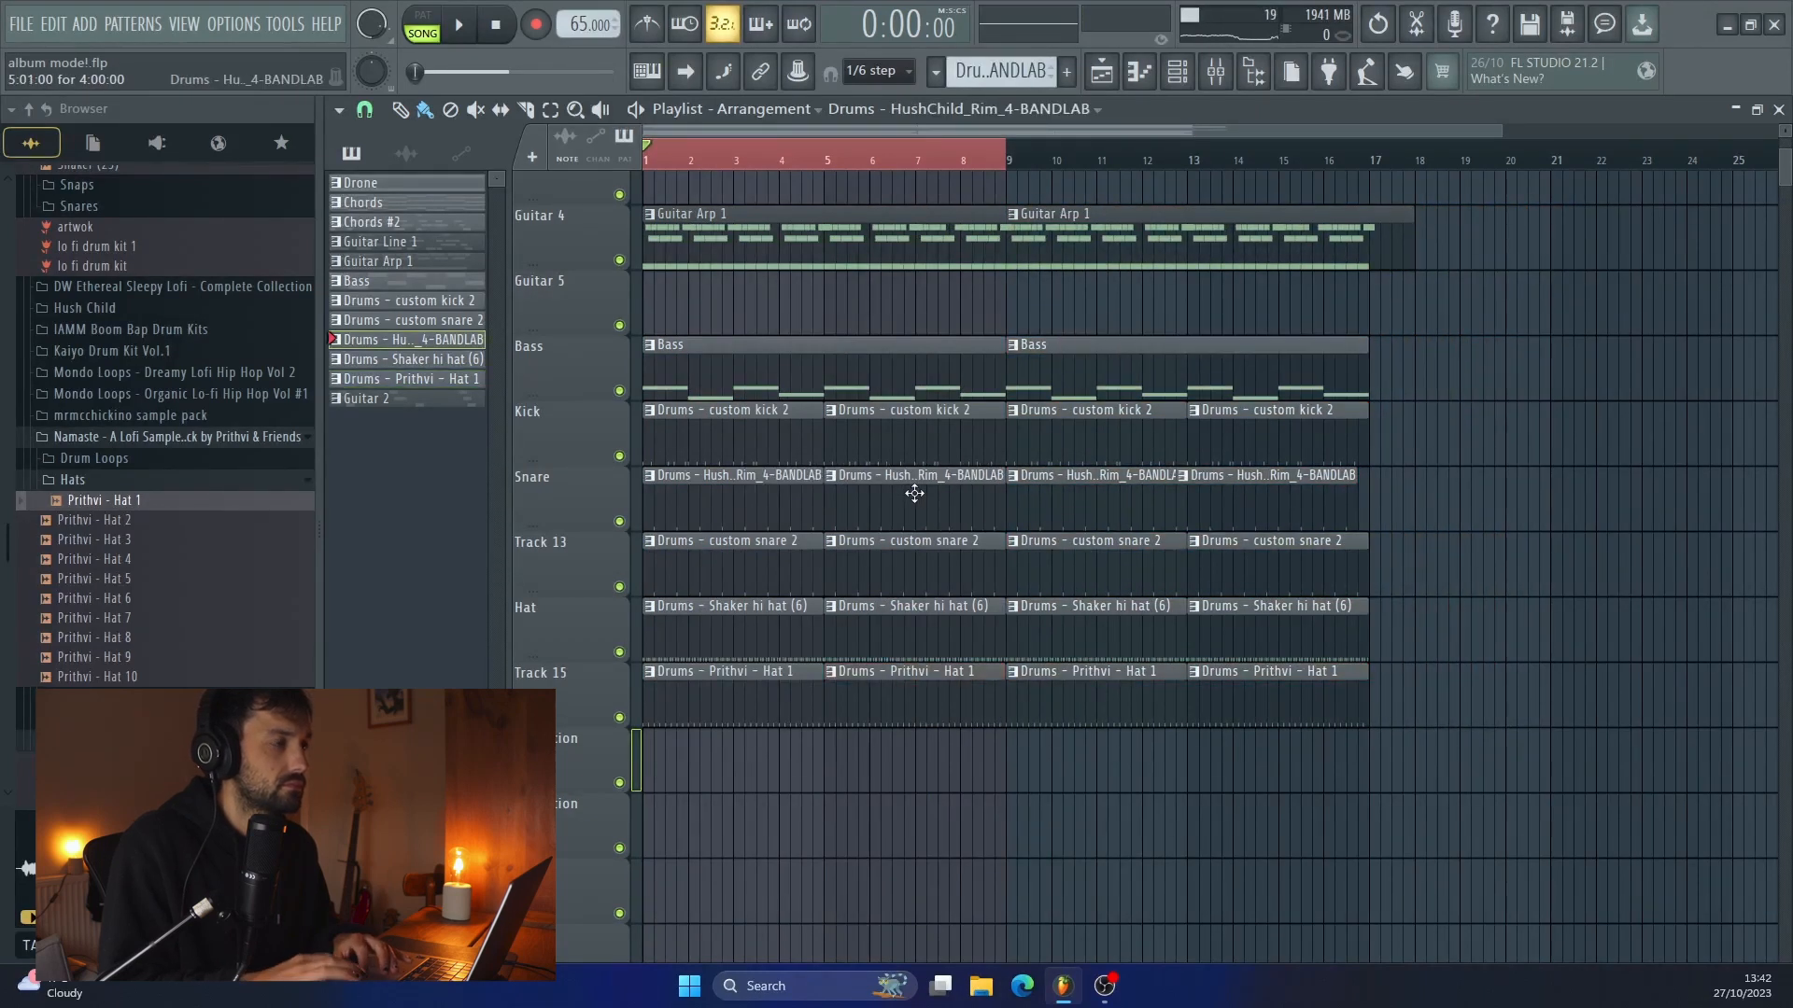
# Delete the first custom kick 2 clip and the first HushChild_Rim_4 clip at bar 1
pyautogui.rightClick(749, 440)
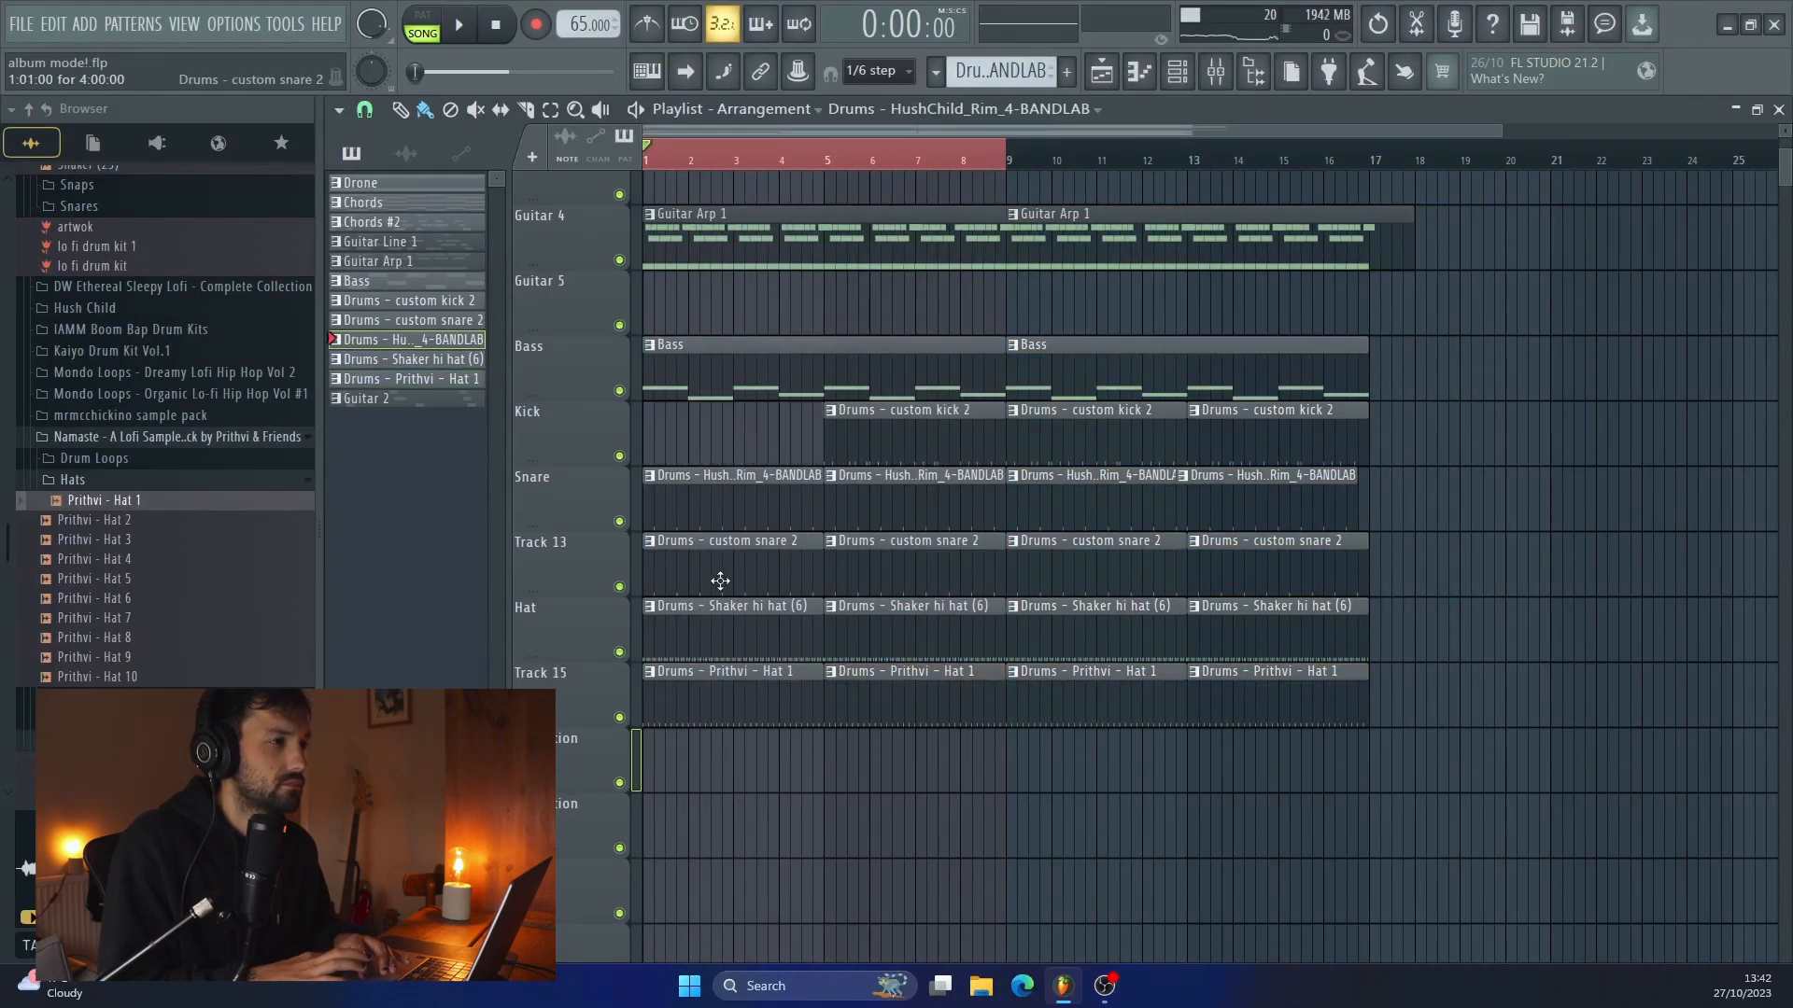
pyautogui.rightClick(731, 493)
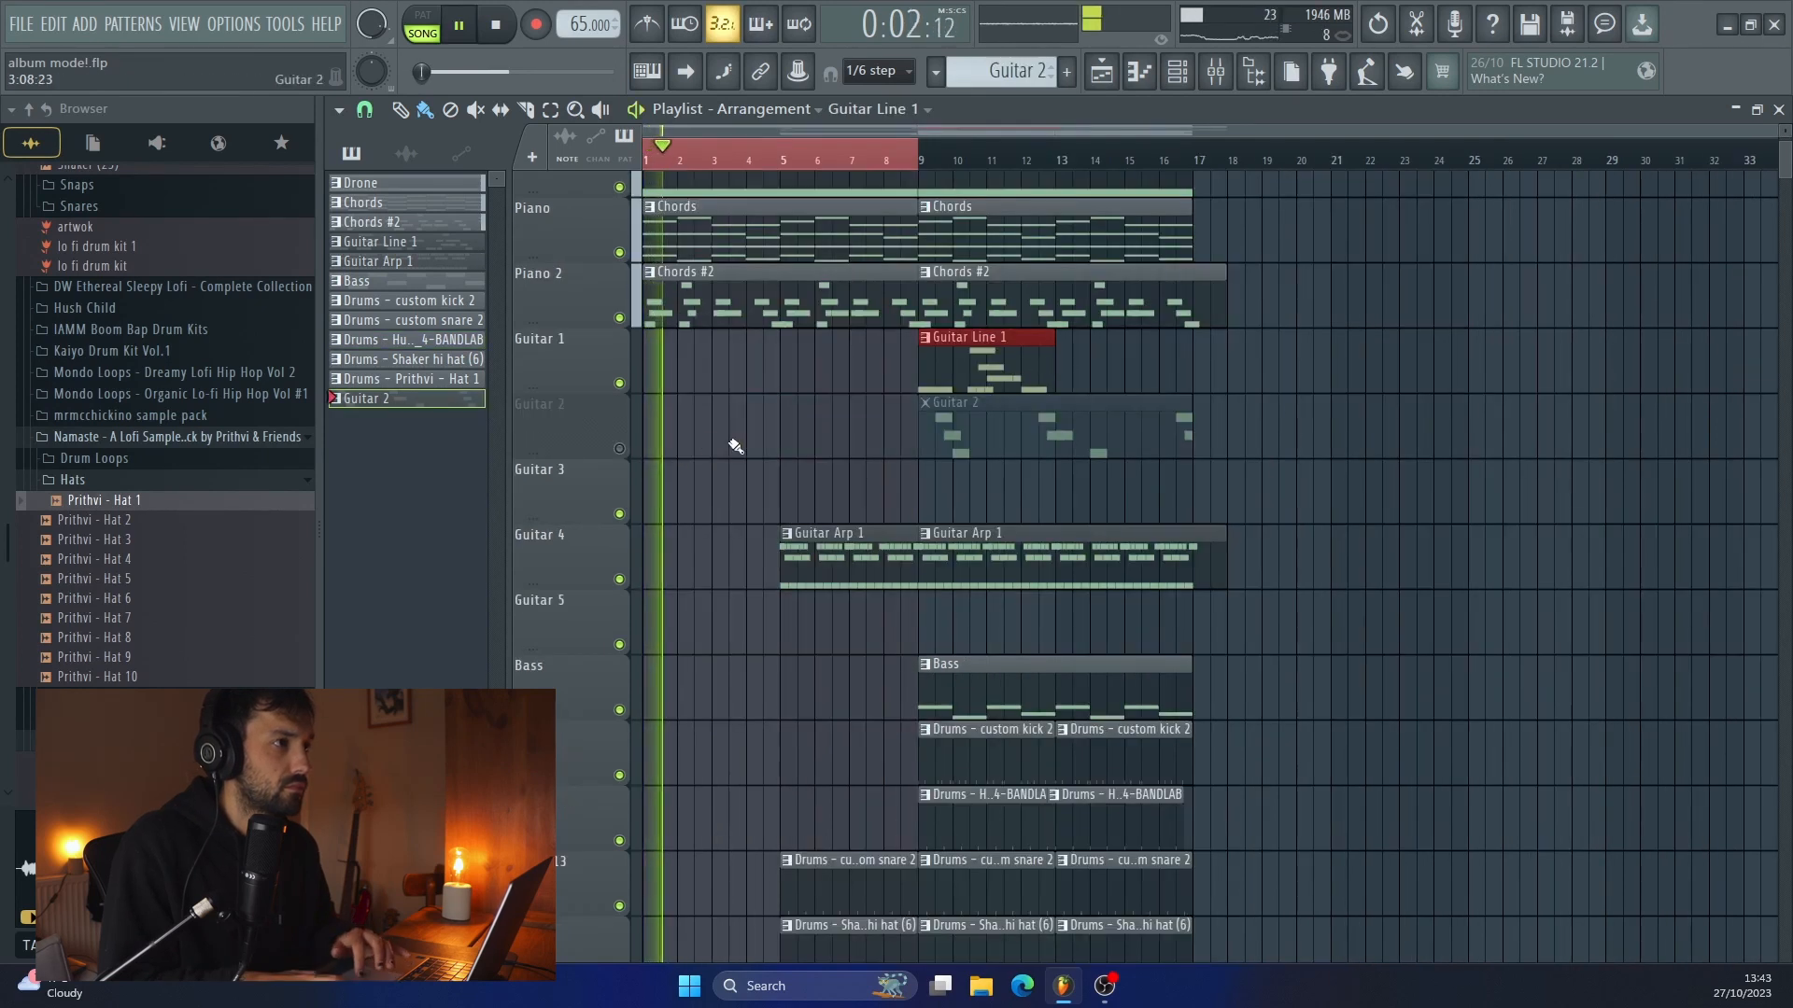
# Unmute the Guitar 2 track and trim the start of its clip to about the middle of bar 12
pyautogui.click(621, 449)
pyautogui.moveTo(919, 434); pyautogui.dragTo(1041, 434)
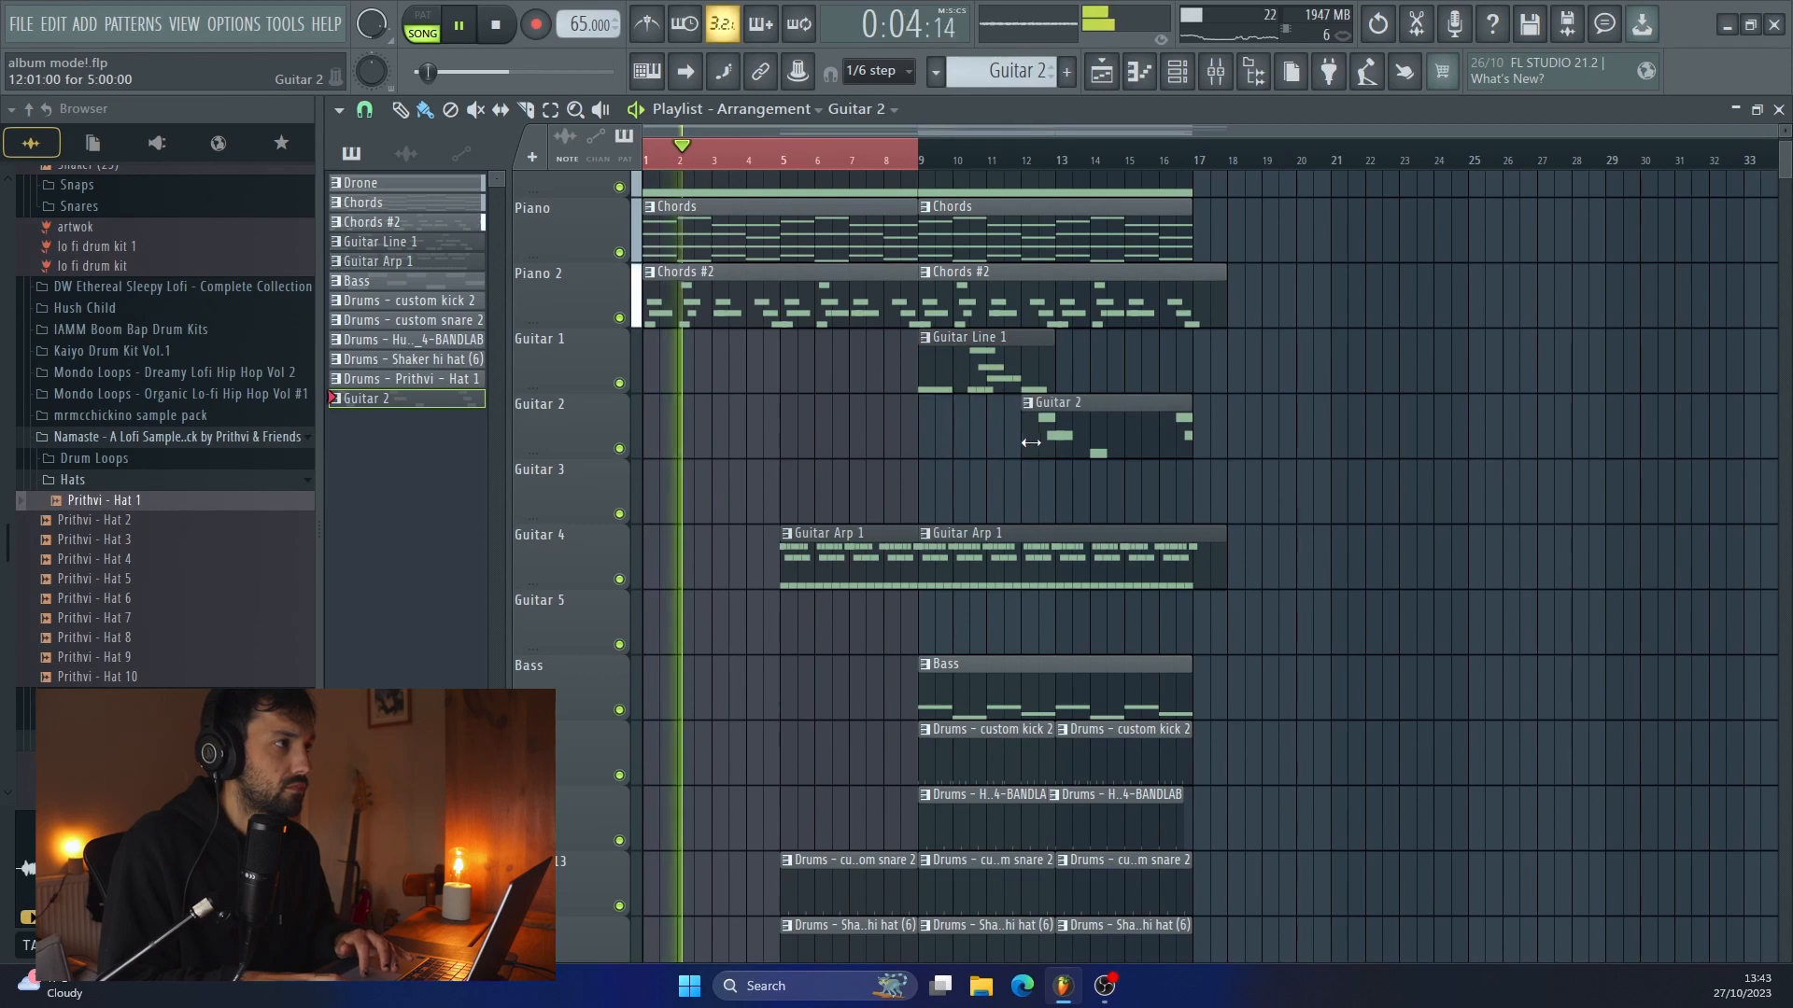
# Extend the Guitar Line 1 clip to end at bar 17 and shorten the second Guitar Arp 1 clip to end at bar 13
pyautogui.scroll(-4, 1039, 439)
pyautogui.scroll(3, 1041, 448)
pyautogui.scroll(1, 1034, 504)
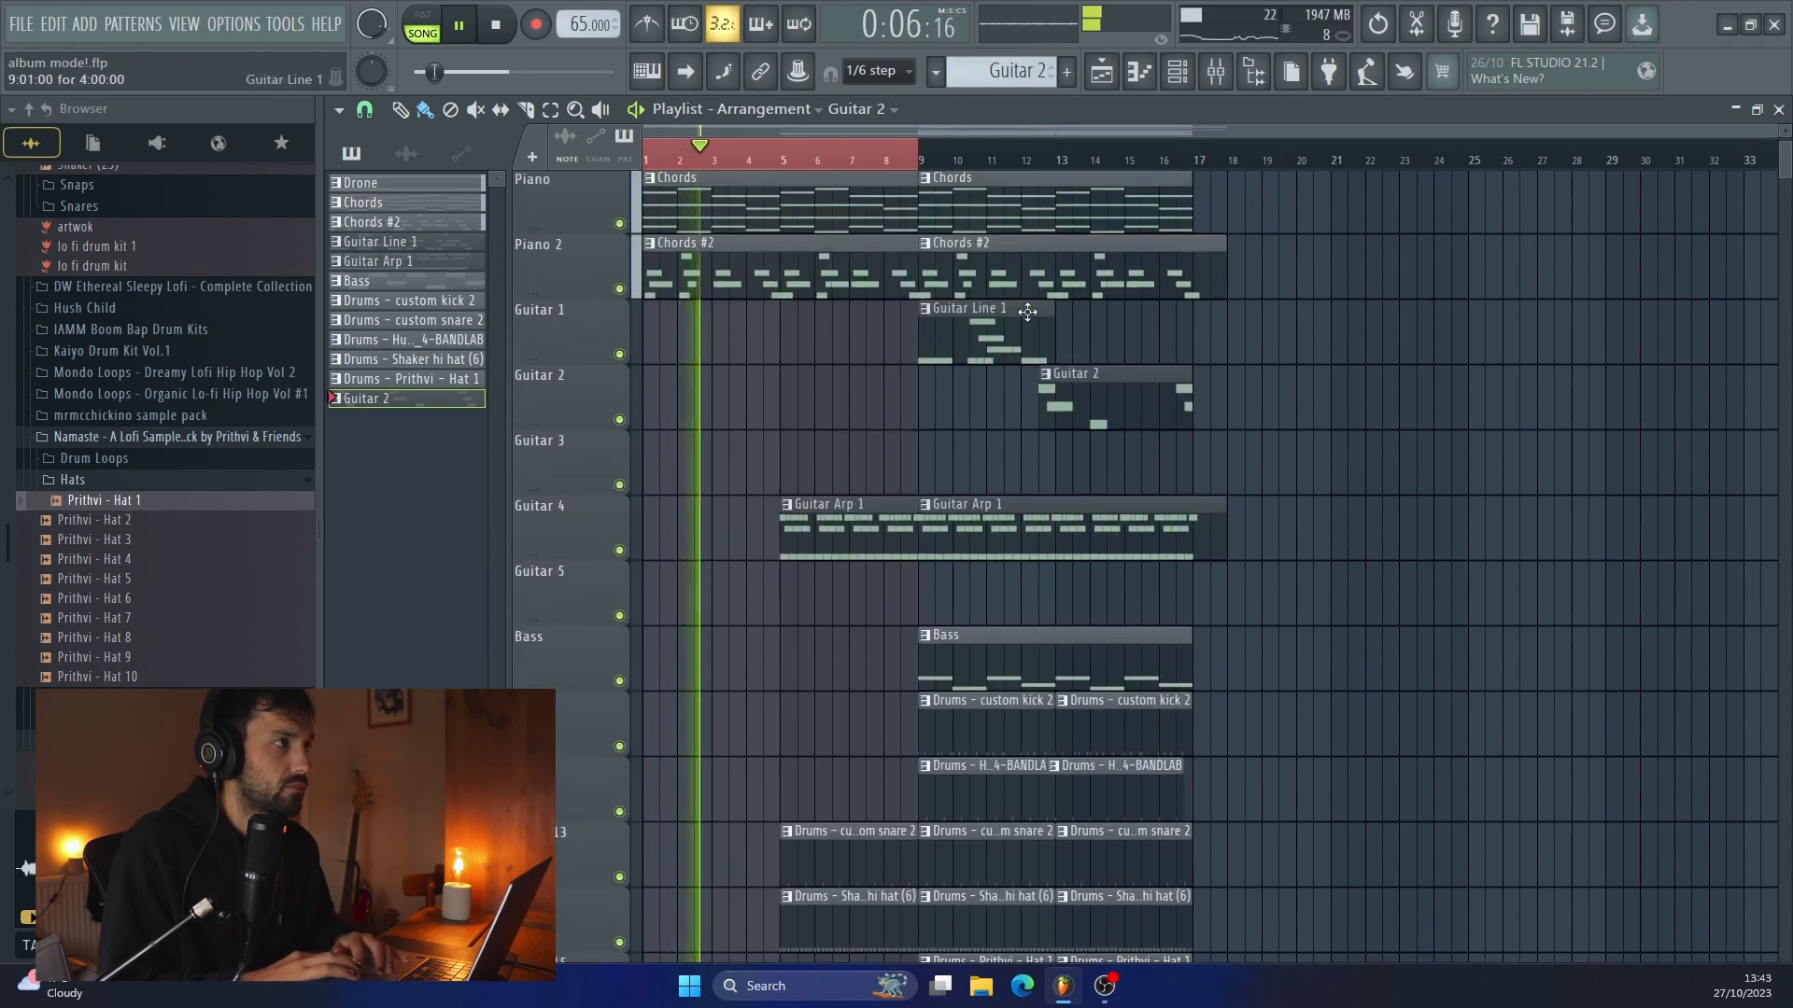
pyautogui.moveTo(1054, 321); pyautogui.dragTo(1192, 320)
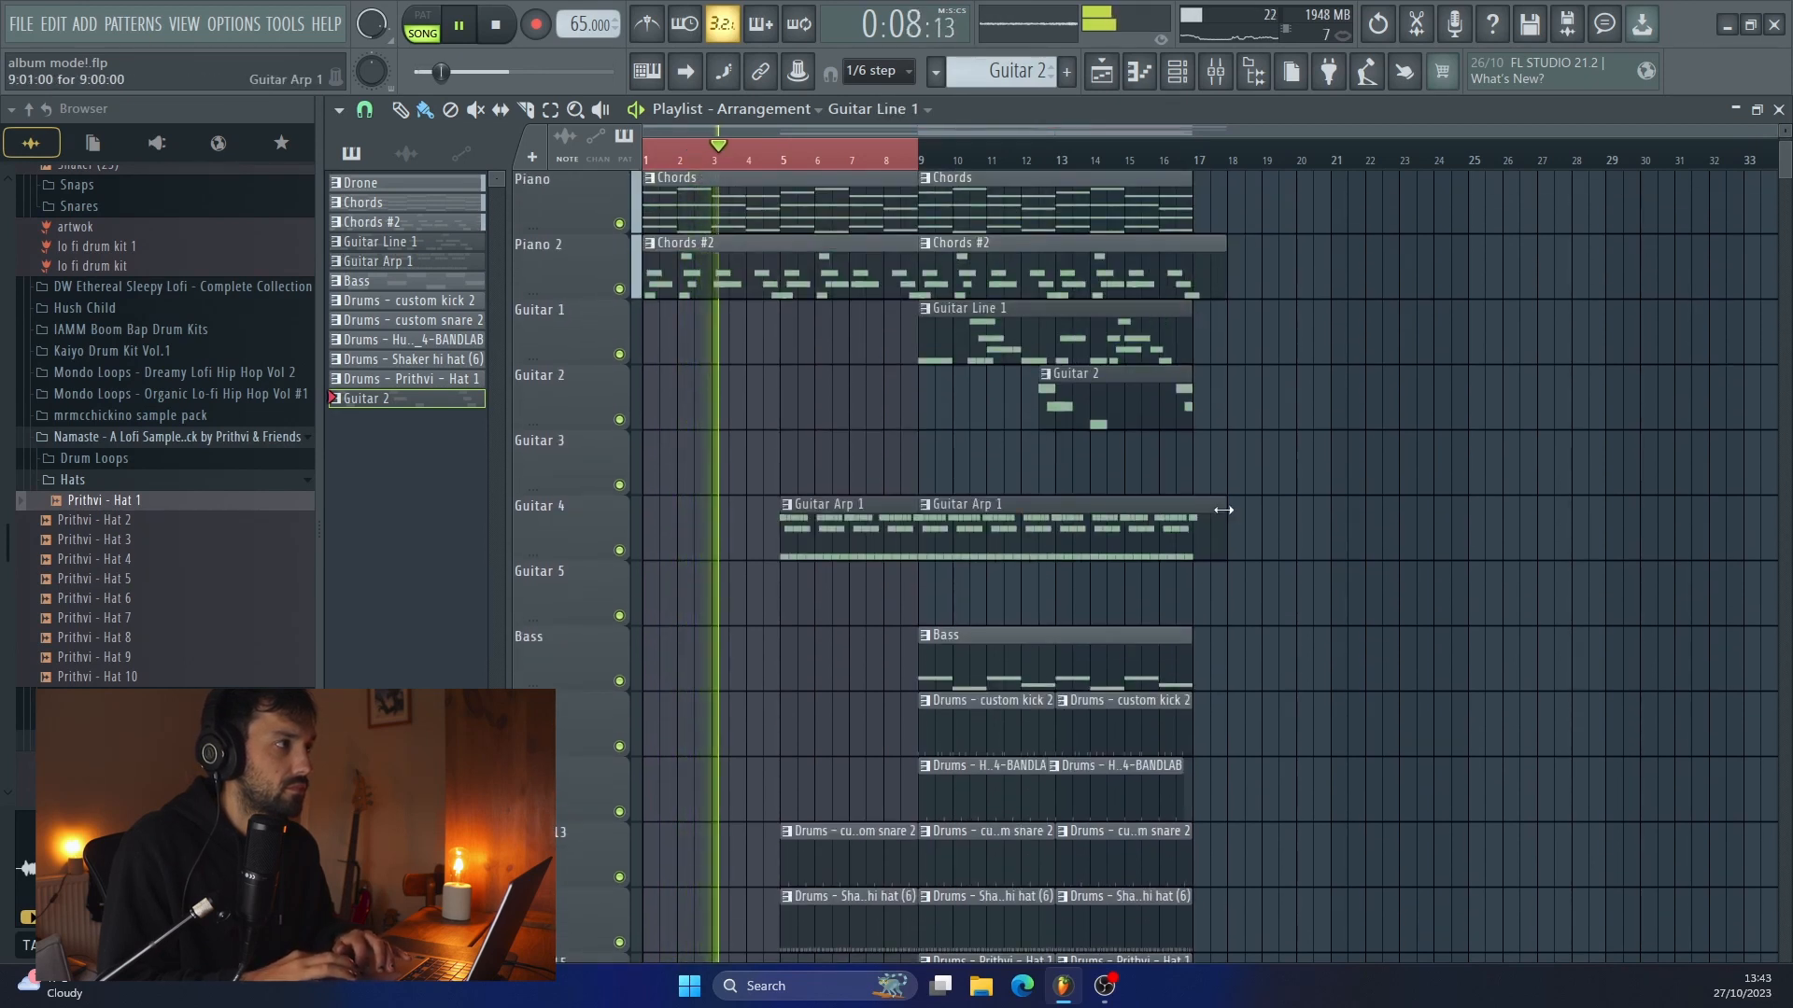
pyautogui.moveTo(1223, 510); pyautogui.dragTo(1065, 533)
pyautogui.scroll(4, 1050, 527)
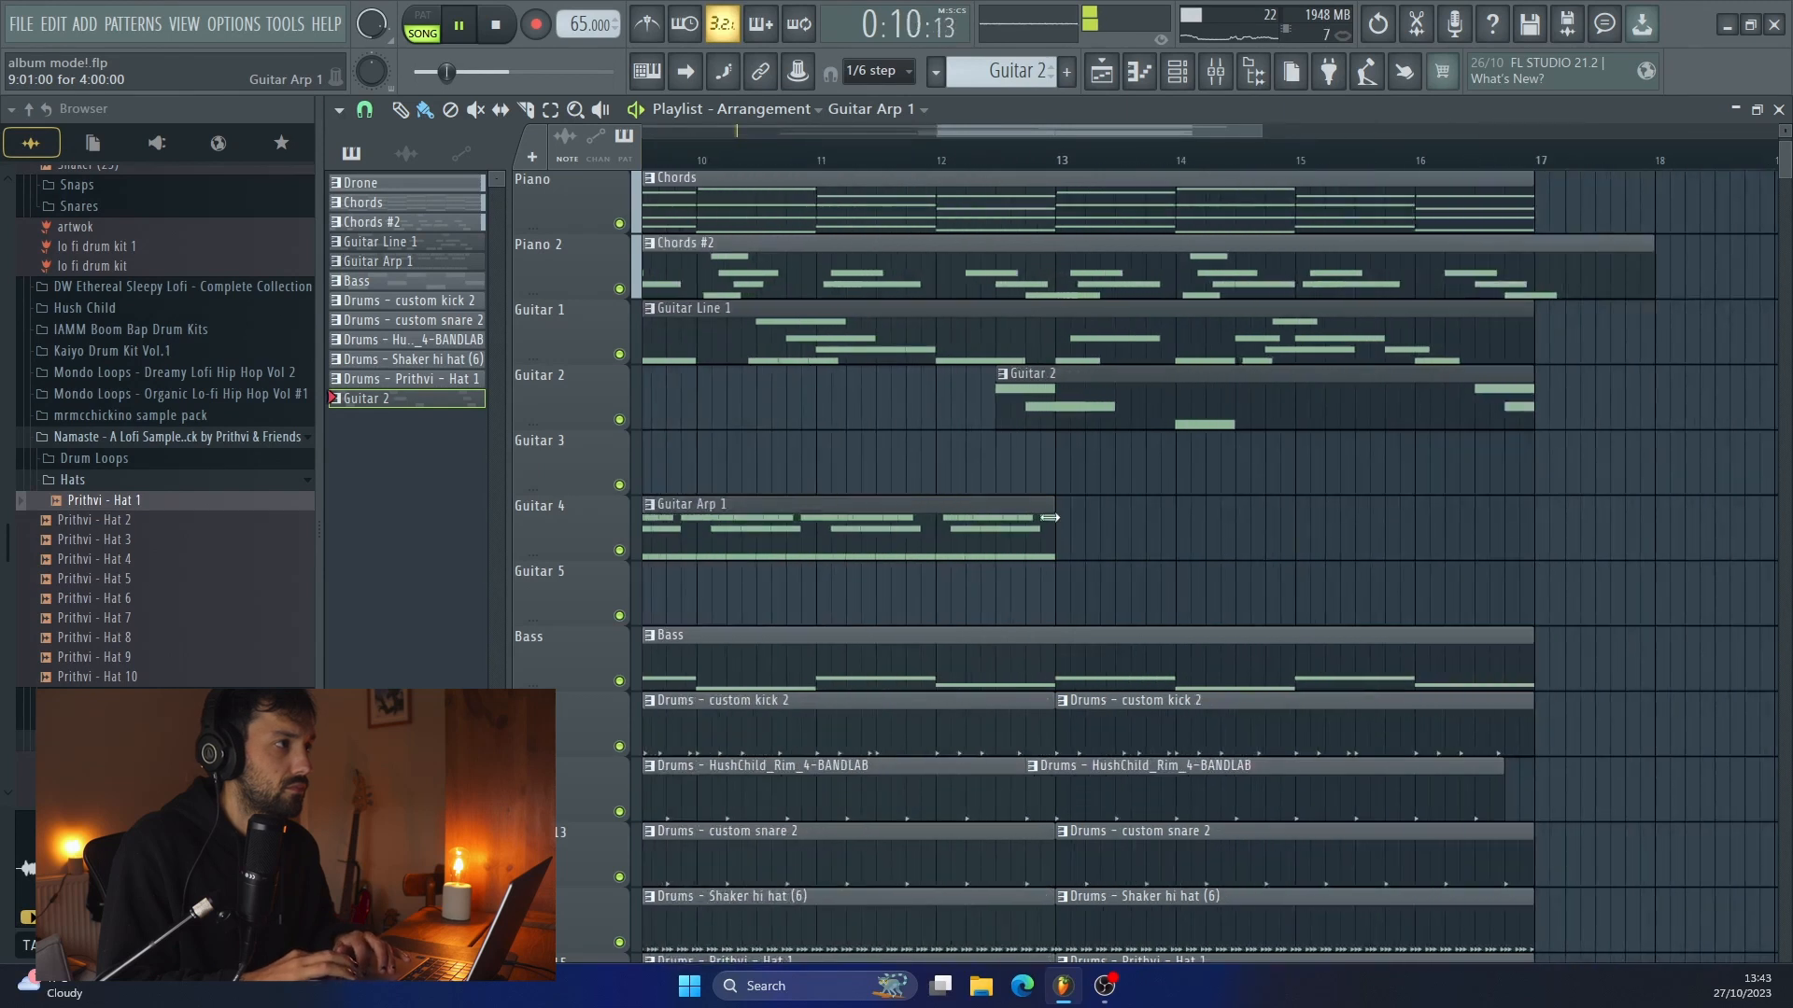
# Select all playlist clips so the playback range spans the whole arrangement, and play it from about bar 8
pyautogui.scroll(-4, 1039, 505)
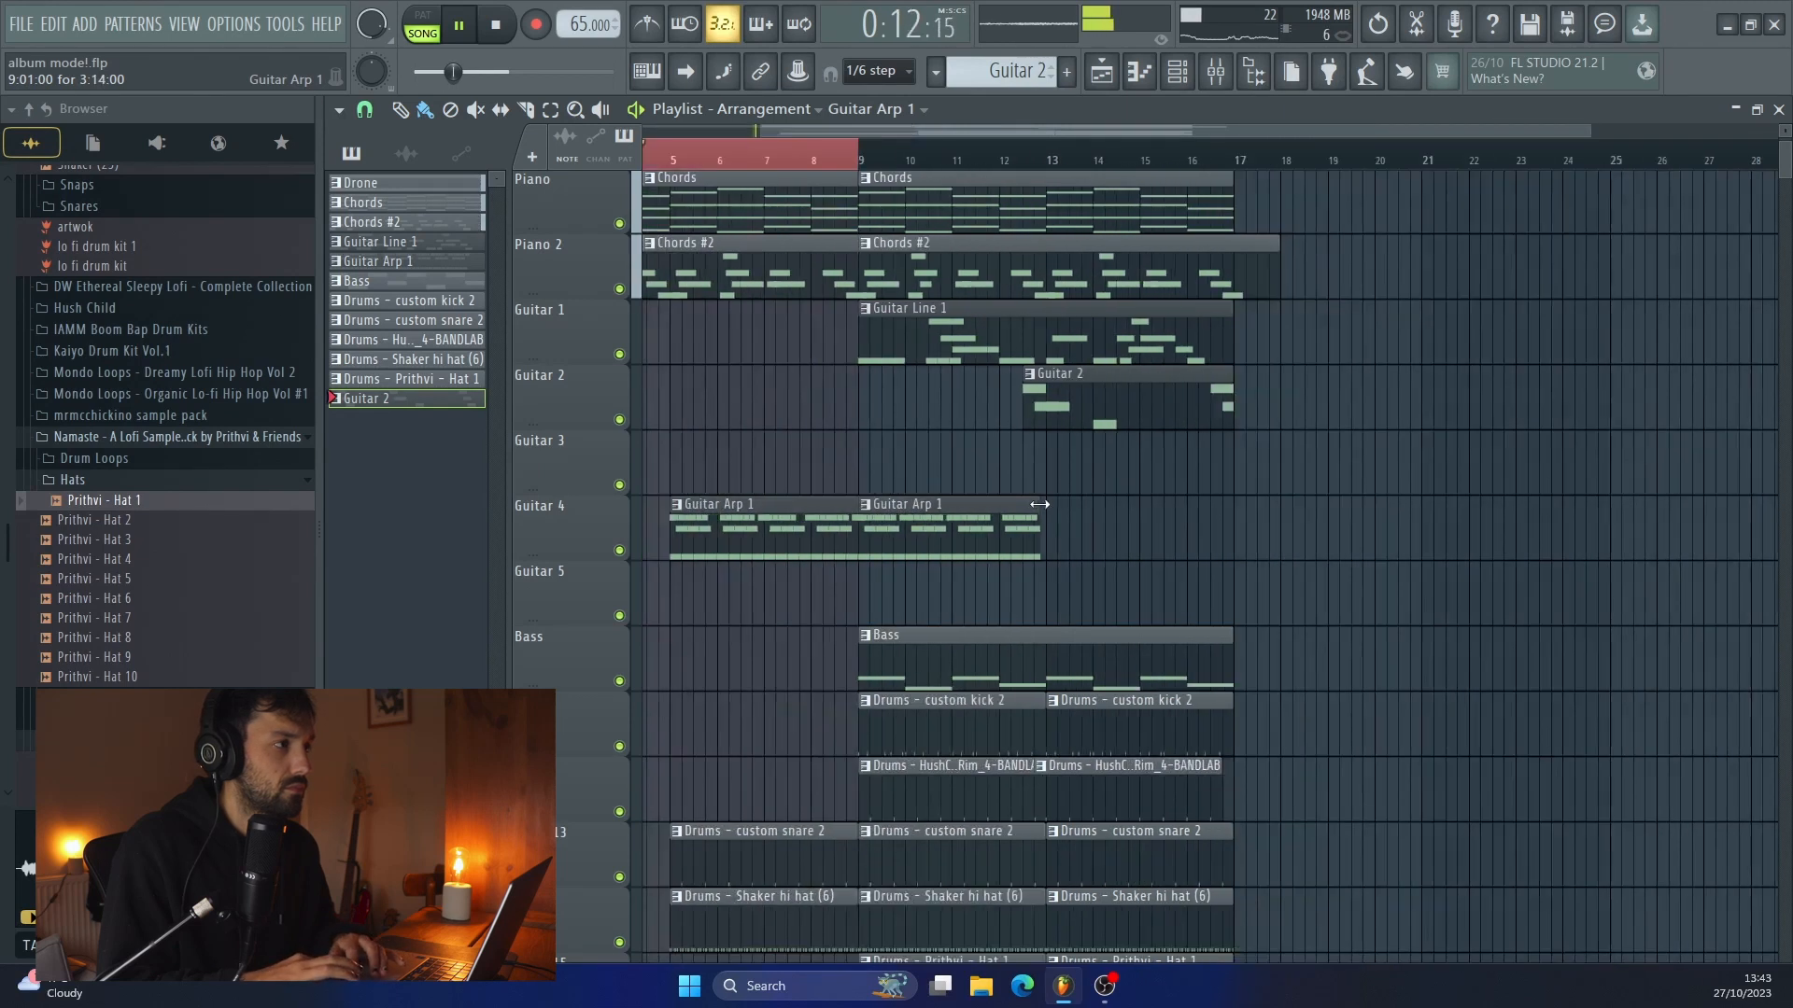
pyautogui.scroll(2, 1042, 503)
pyautogui.hotkey('ctrl', 'a')
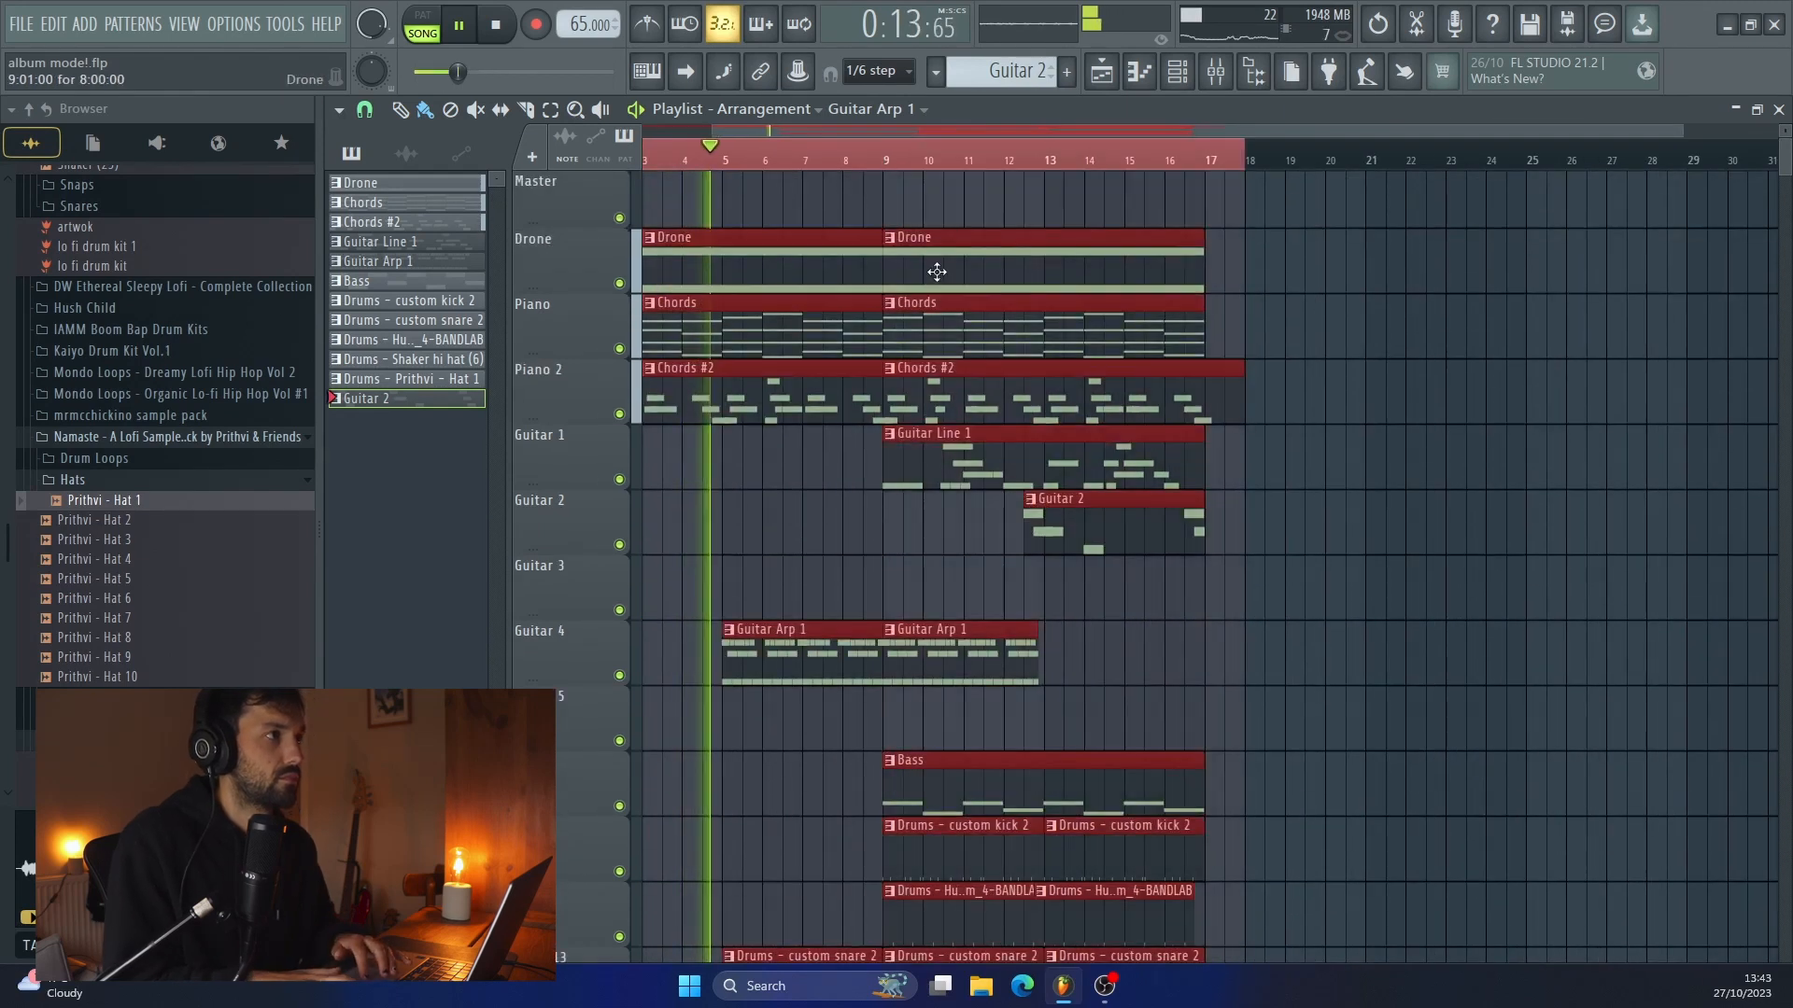
pyautogui.click(861, 165)
pyautogui.scroll(2, 898, 390)
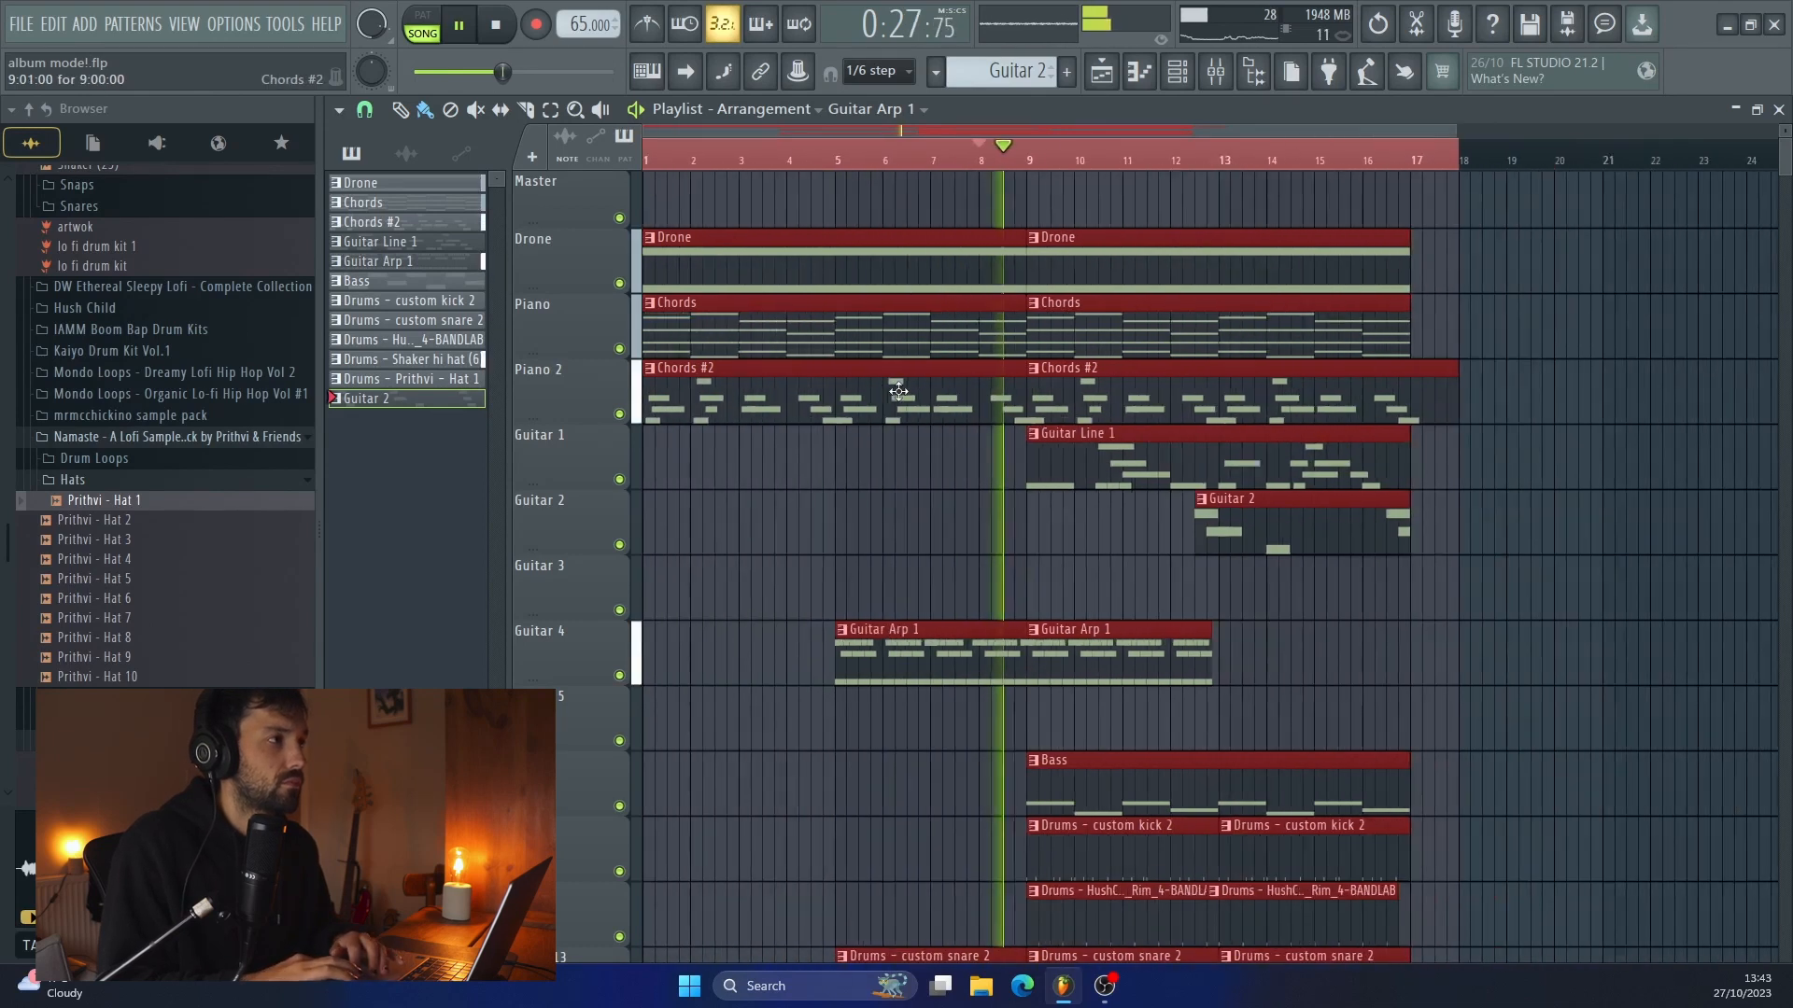
pyautogui.scroll(-3, 898, 390)
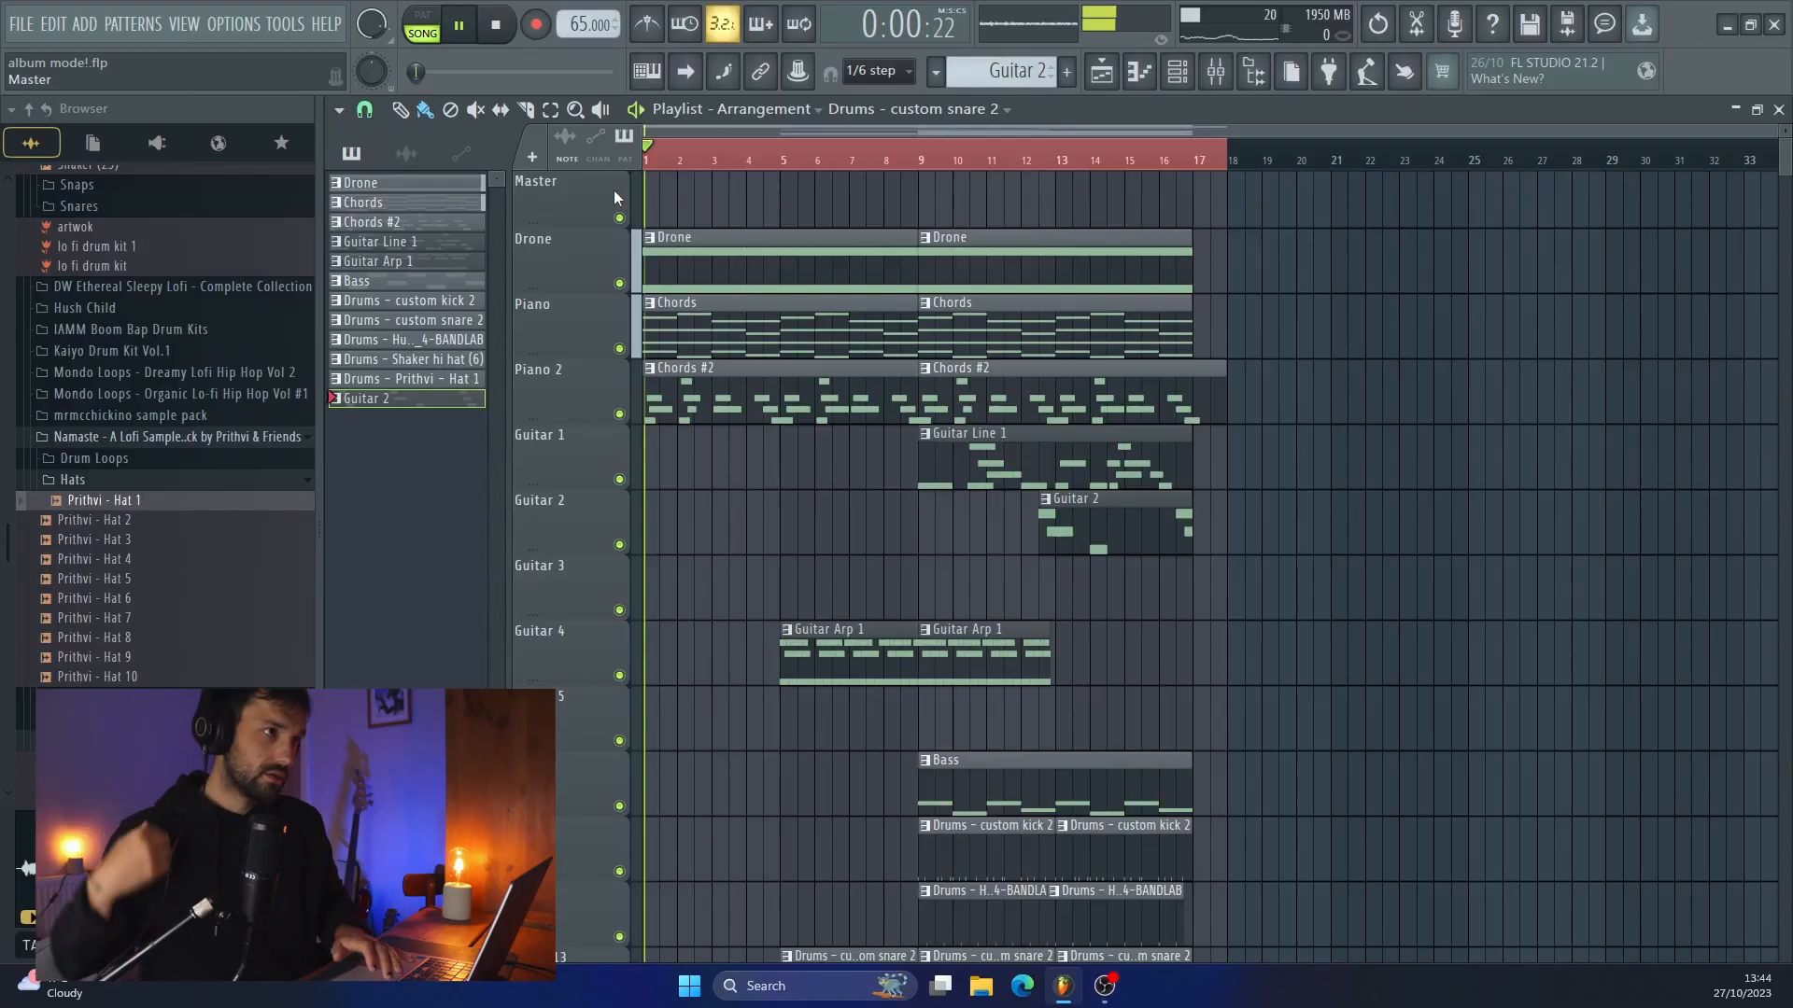
pyautogui.scroll(2, 739, 371)
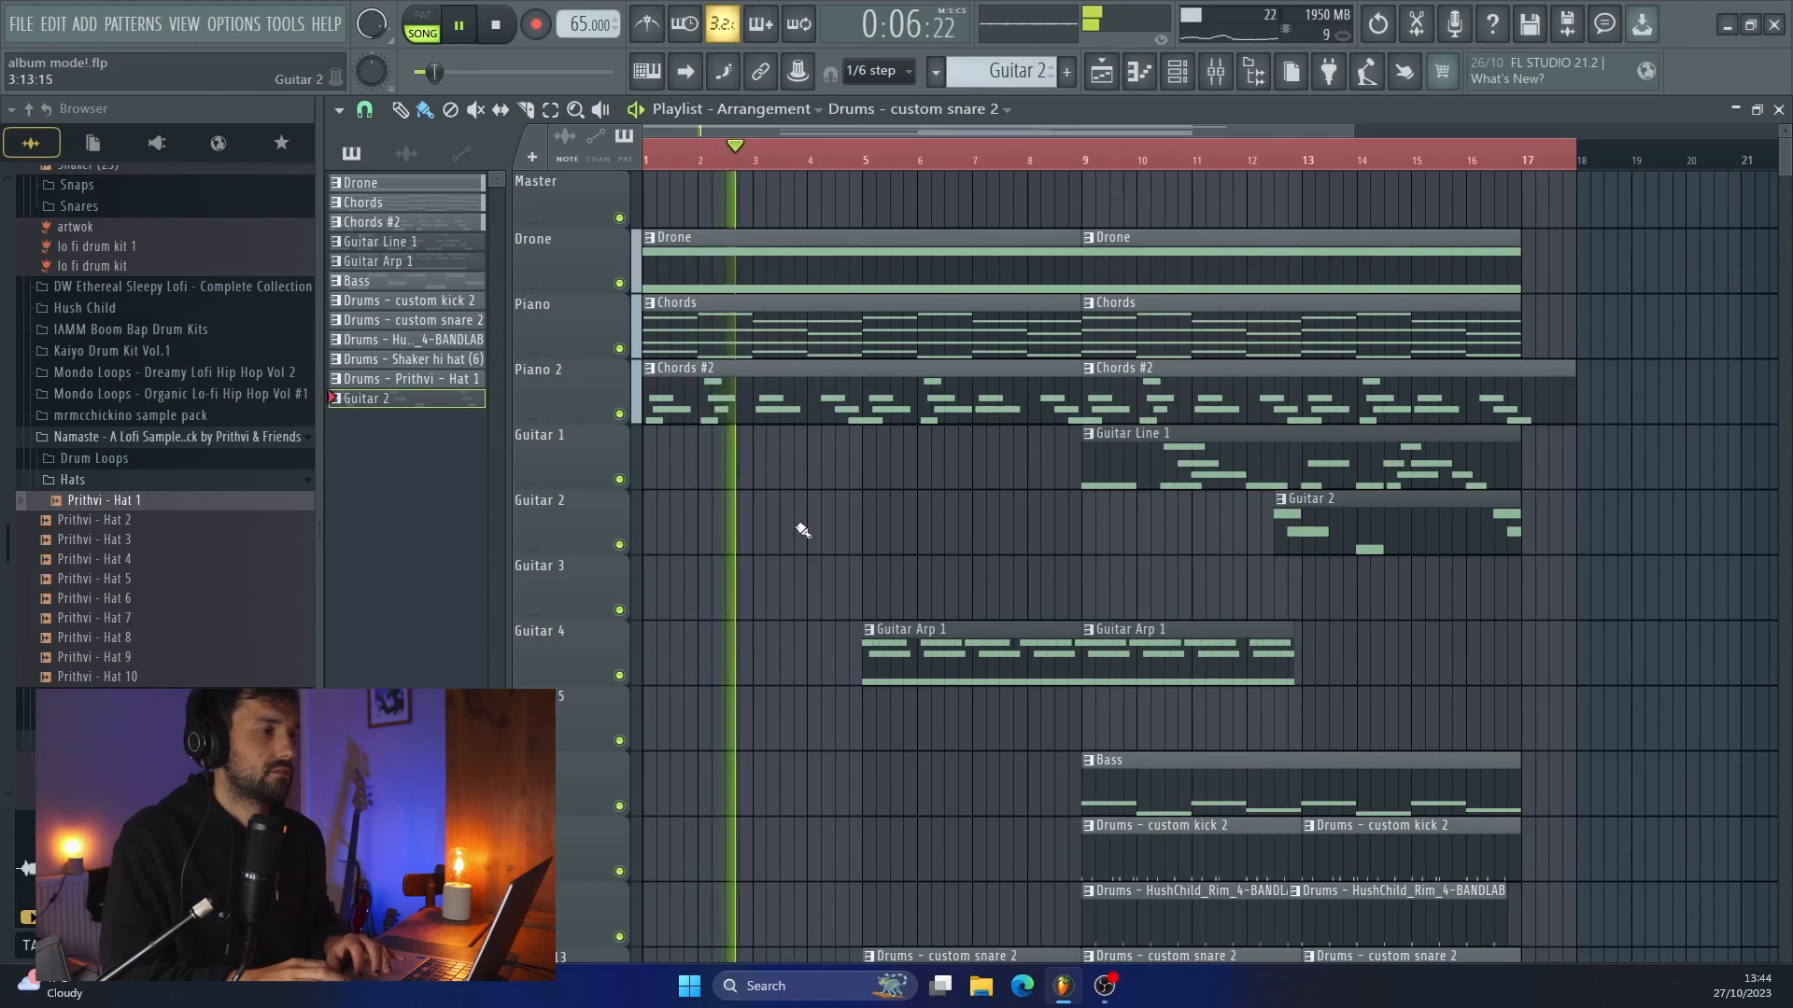
# Collapse the expanded drum pack folders in the browser, including Hats, the Namaste sample pack and Daemon Lo Fi Drum Kit
pyautogui.click(70, 480)
pyautogui.click(130, 436)
pyautogui.scroll(2, 134, 353)
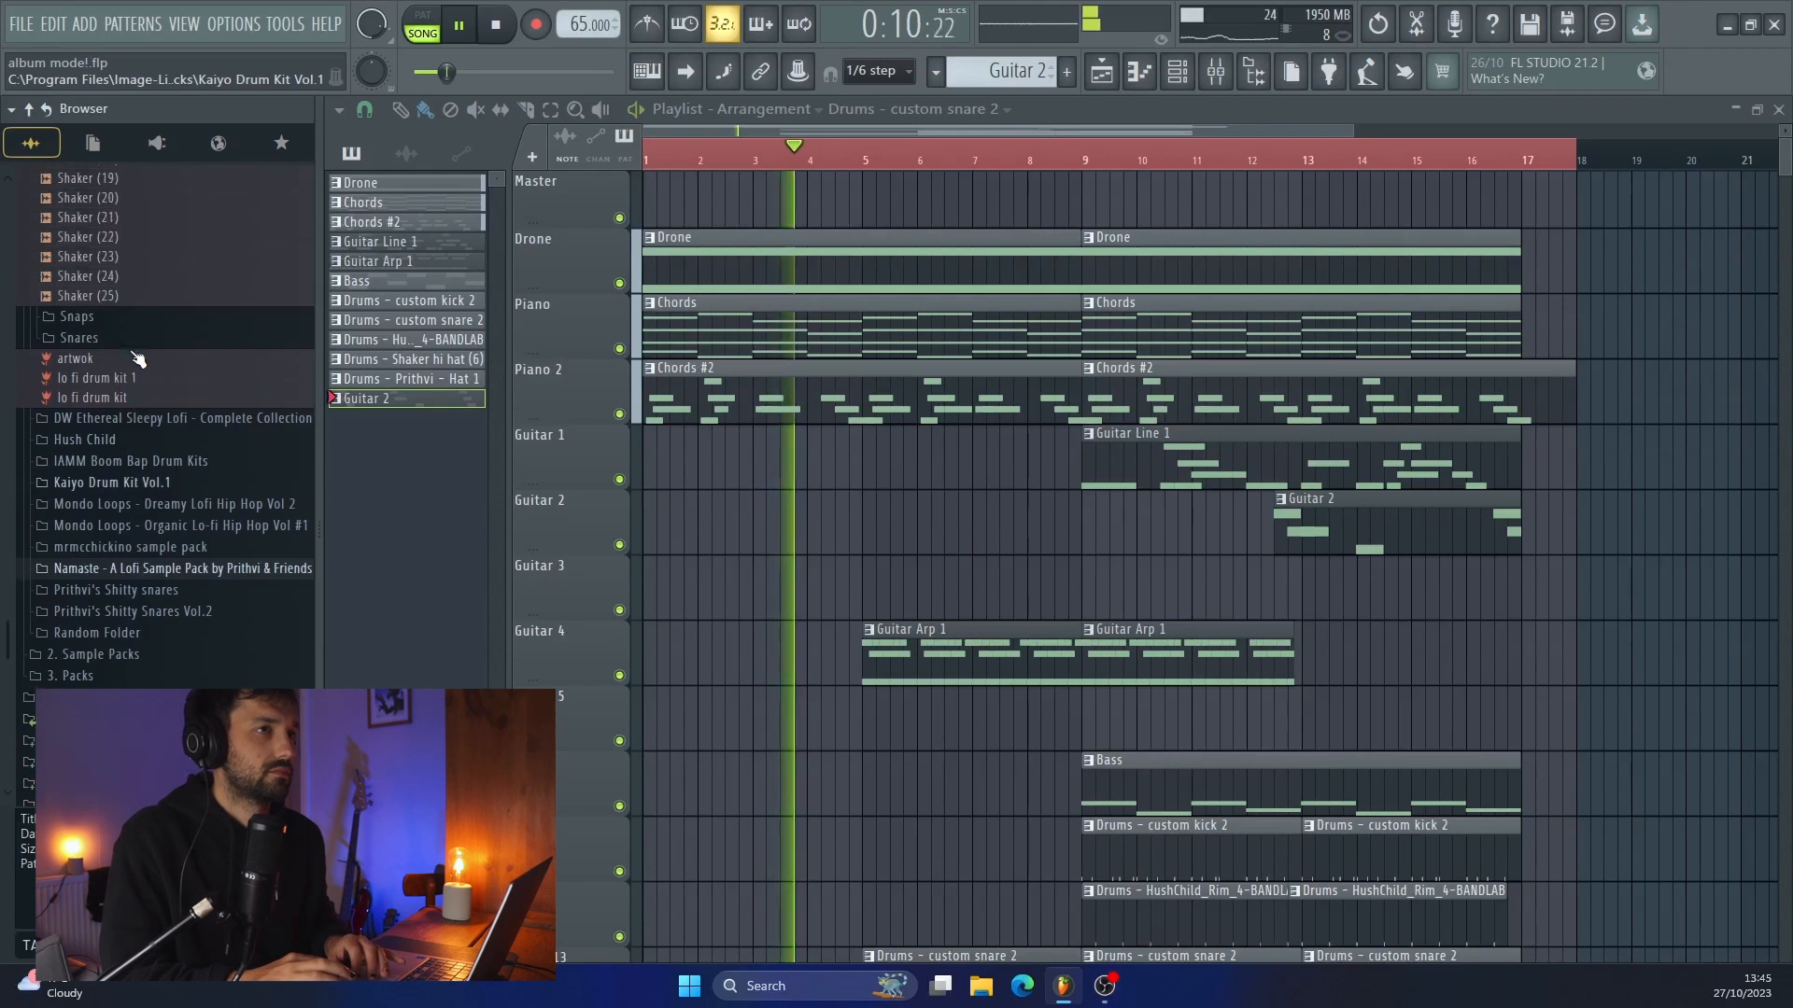
pyautogui.scroll(10, 131, 362)
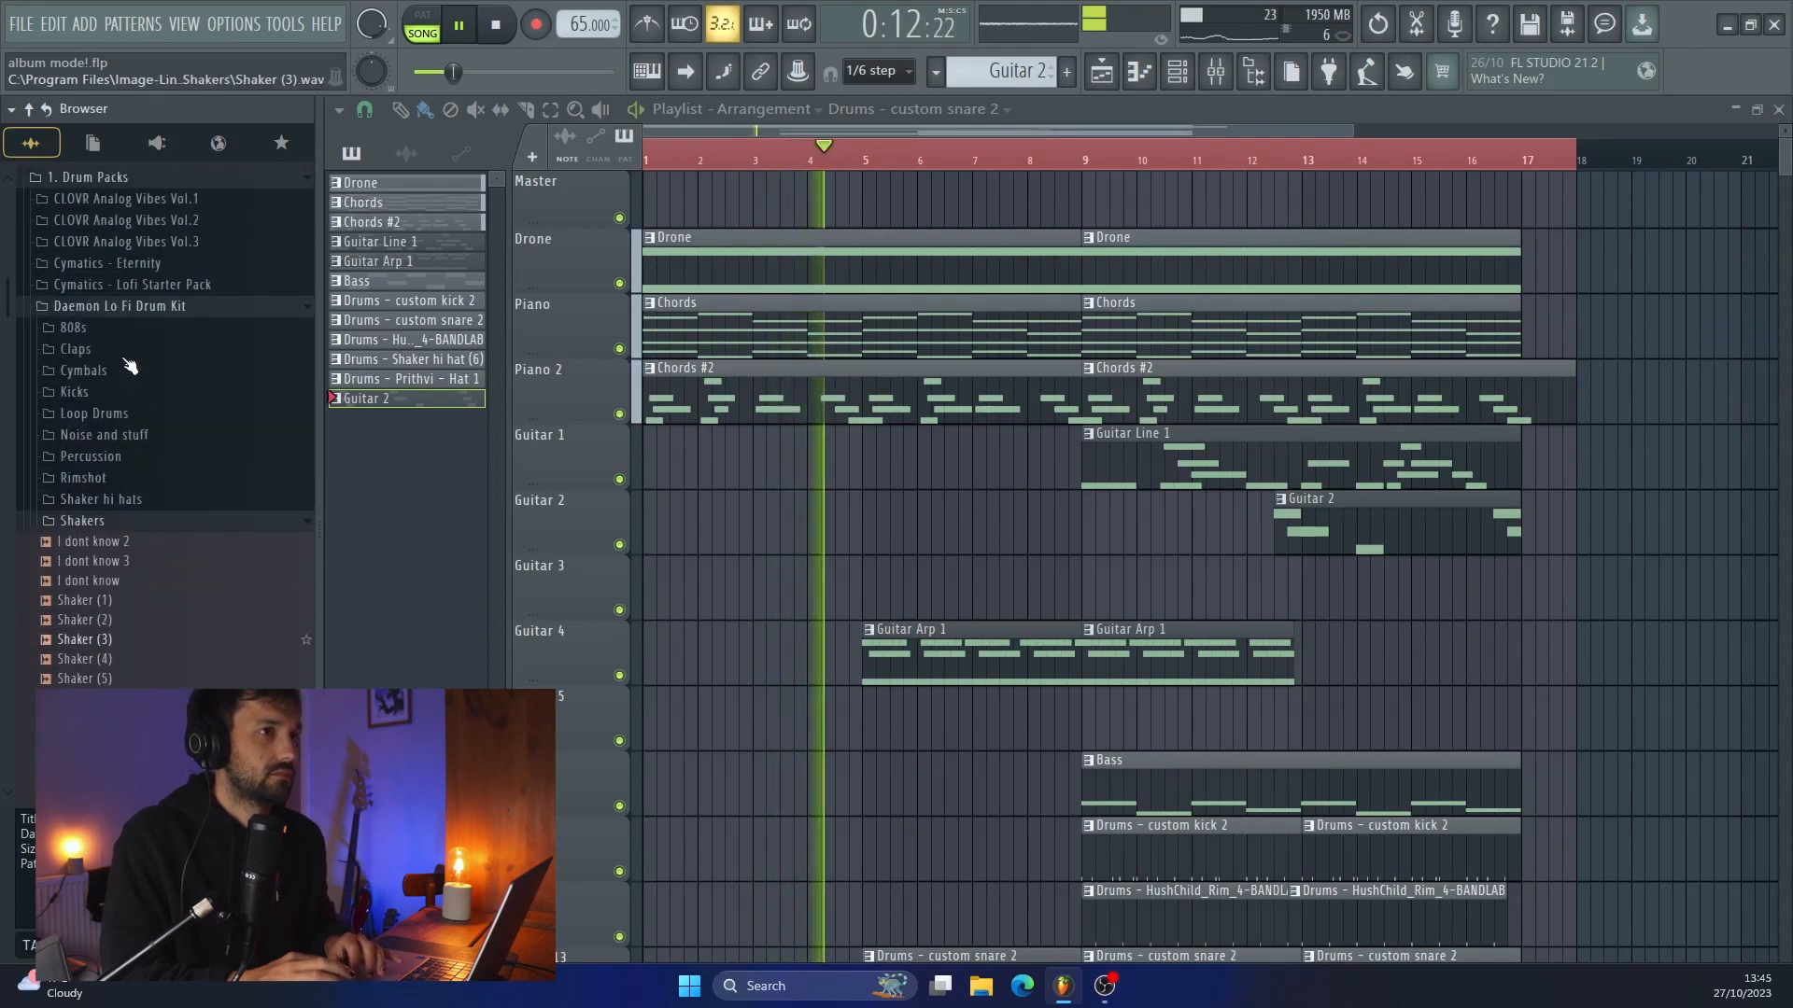
pyautogui.click(117, 307)
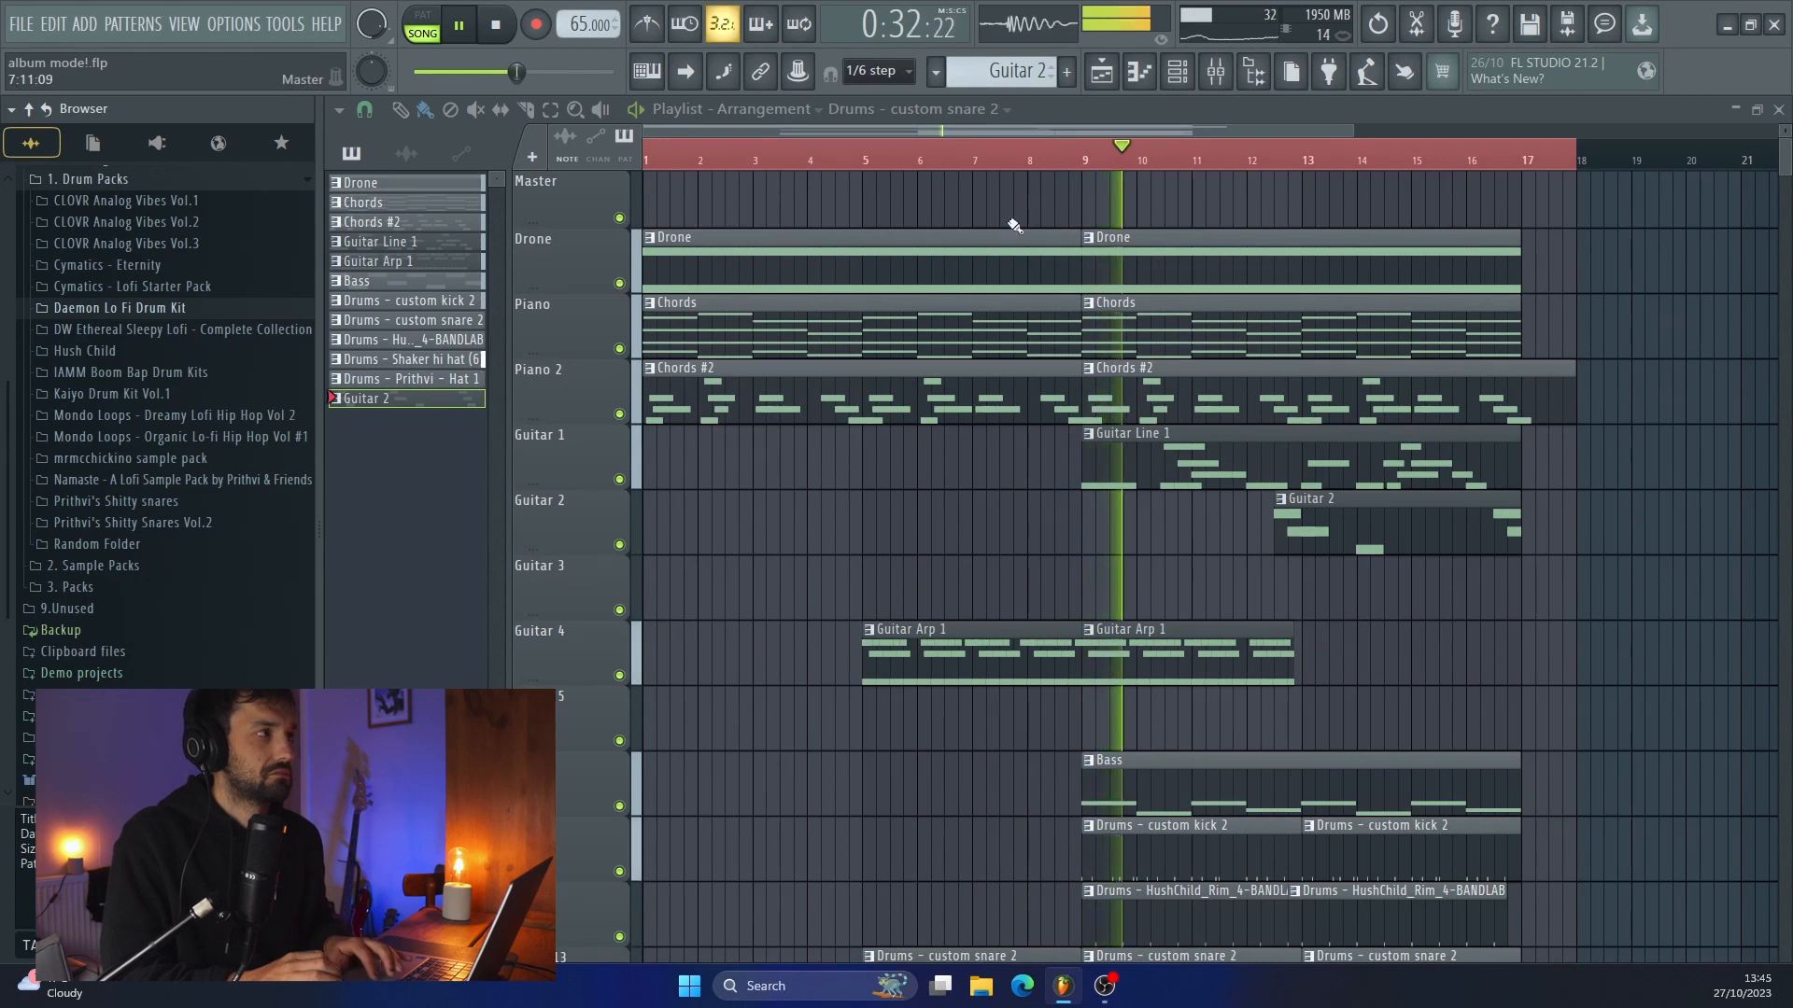
# Lower the Snare 2 and Hat levels slightly in the mixer, and set the Prithvi - Hat 1 volume to 40%
pyautogui.click(1225, 80)
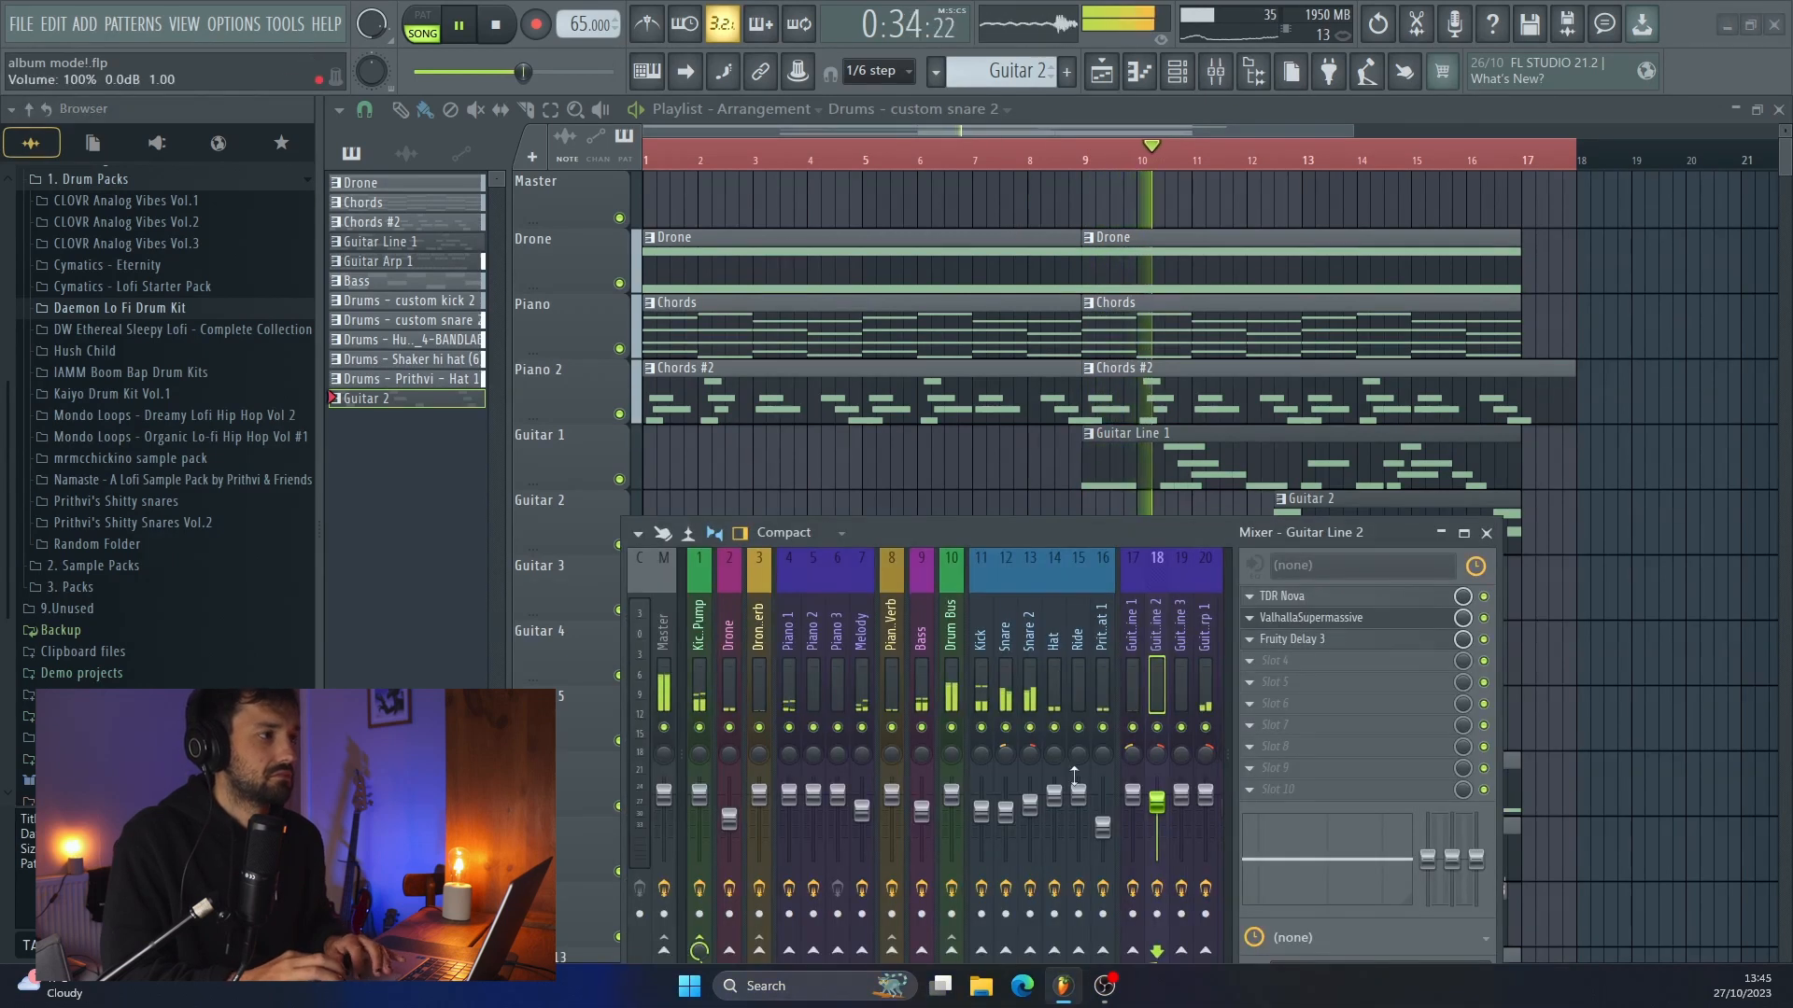
pyautogui.click(1030, 808)
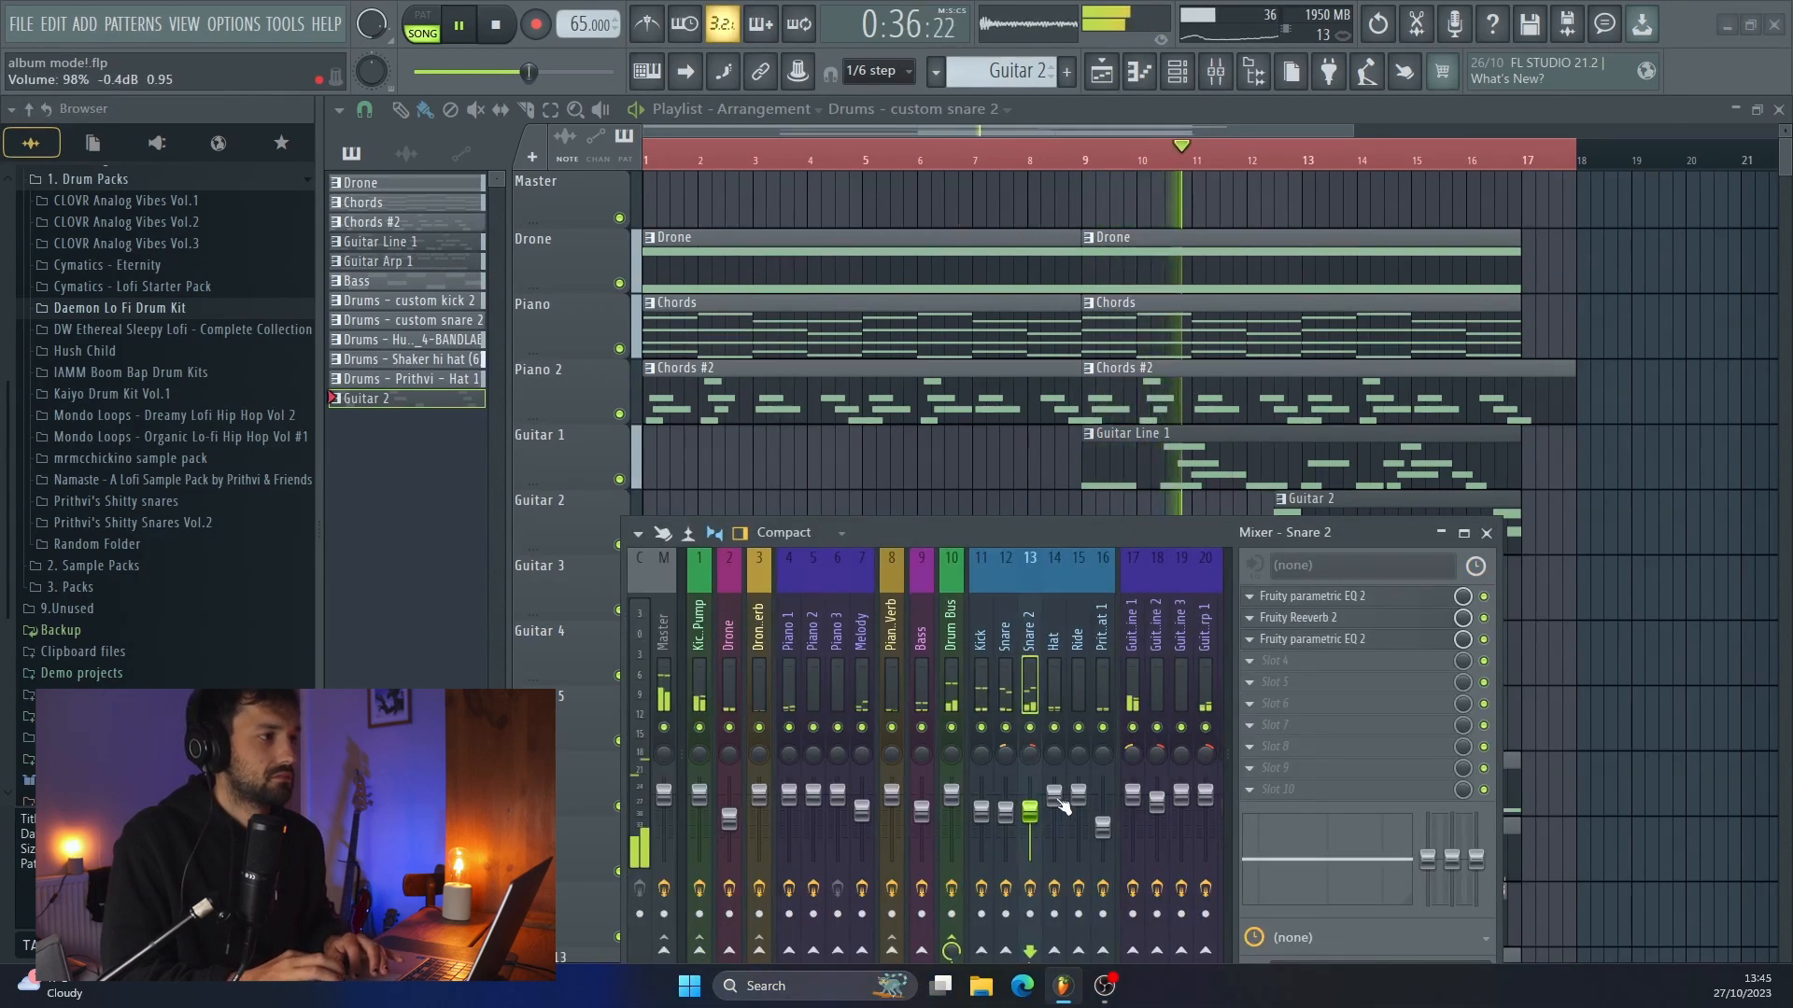
pyautogui.moveTo(1059, 800); pyautogui.dragTo(1058, 812)
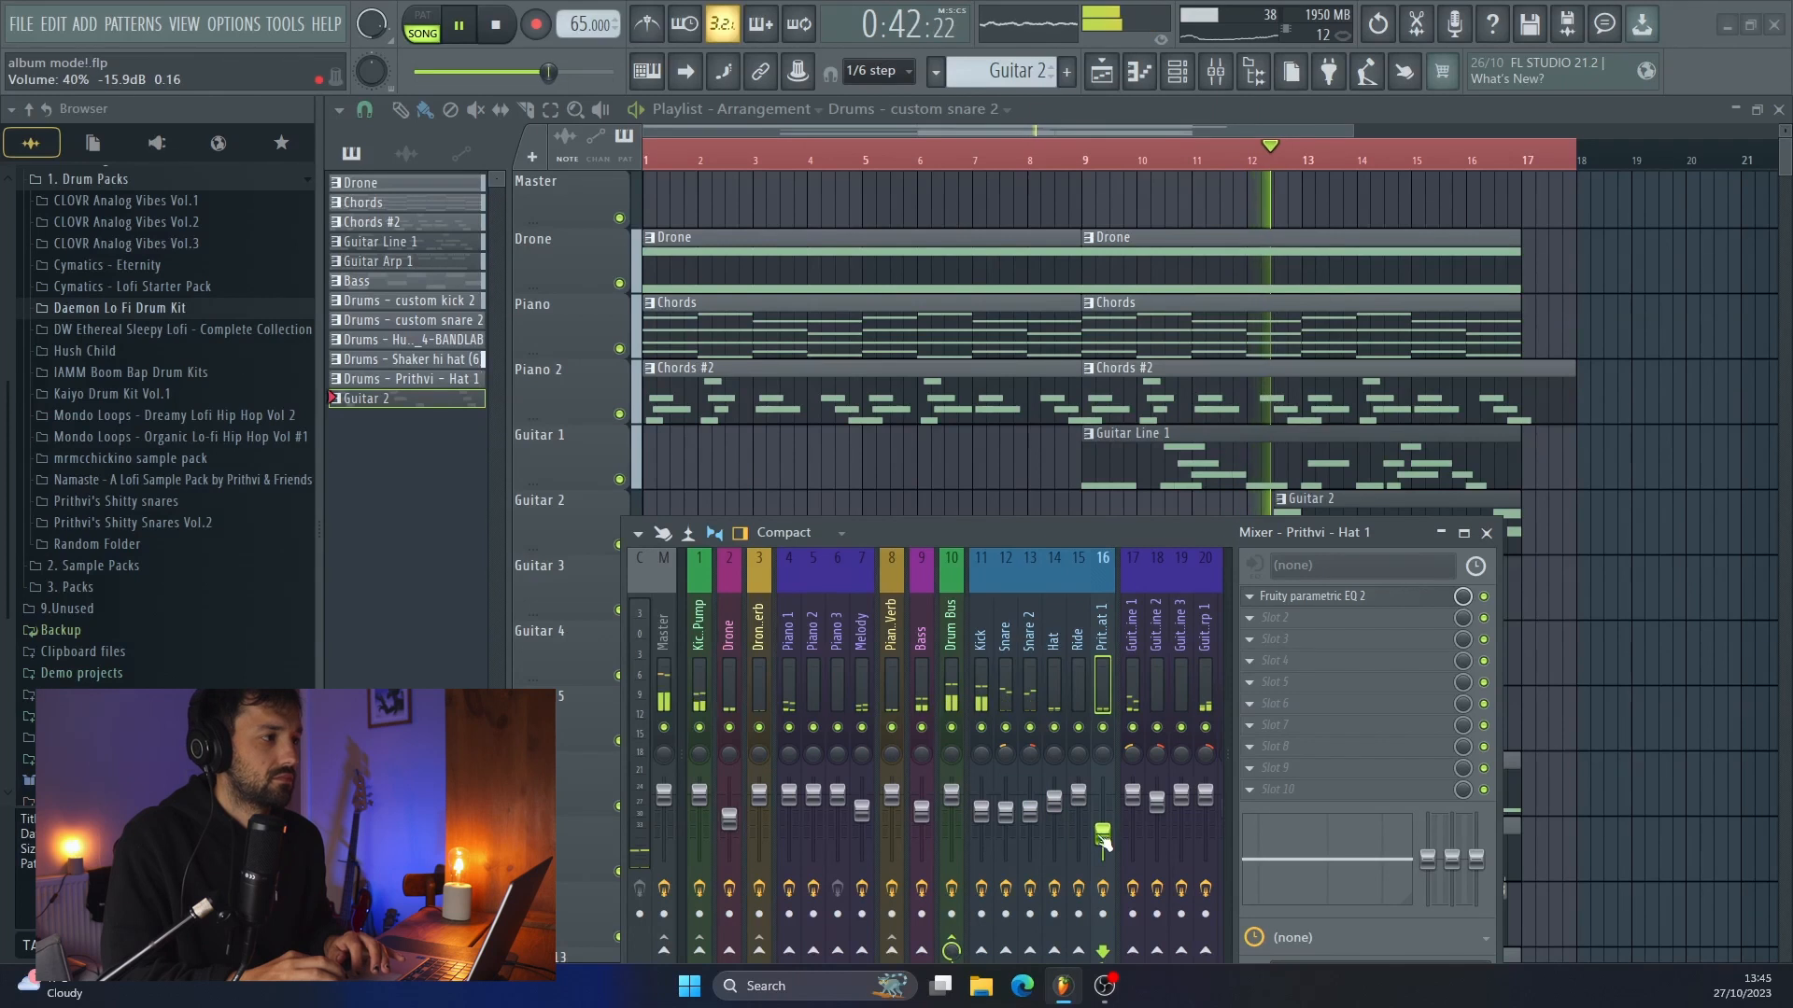
pyautogui.click(1498, 532)
# Move the second HushChild_Rim_4 clip to start at bar 13, and stop playback
pyautogui.scroll(2, 1432, 564)
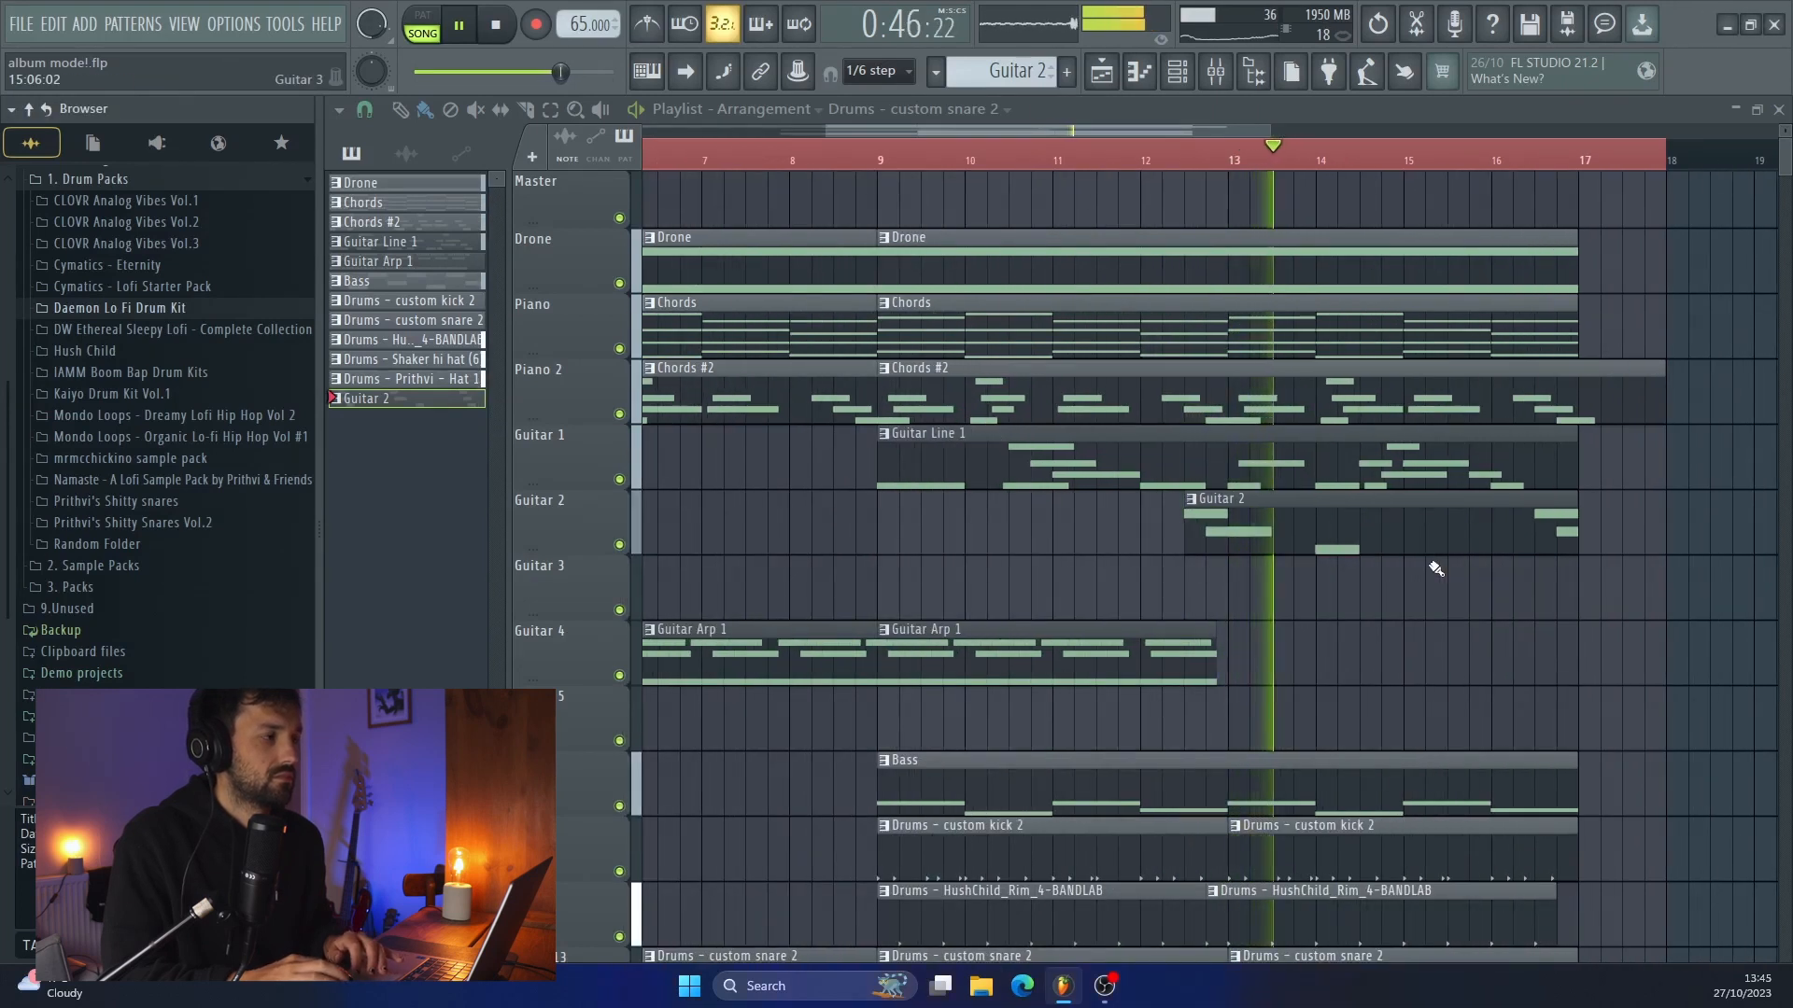
pyautogui.scroll(-2, 1435, 569)
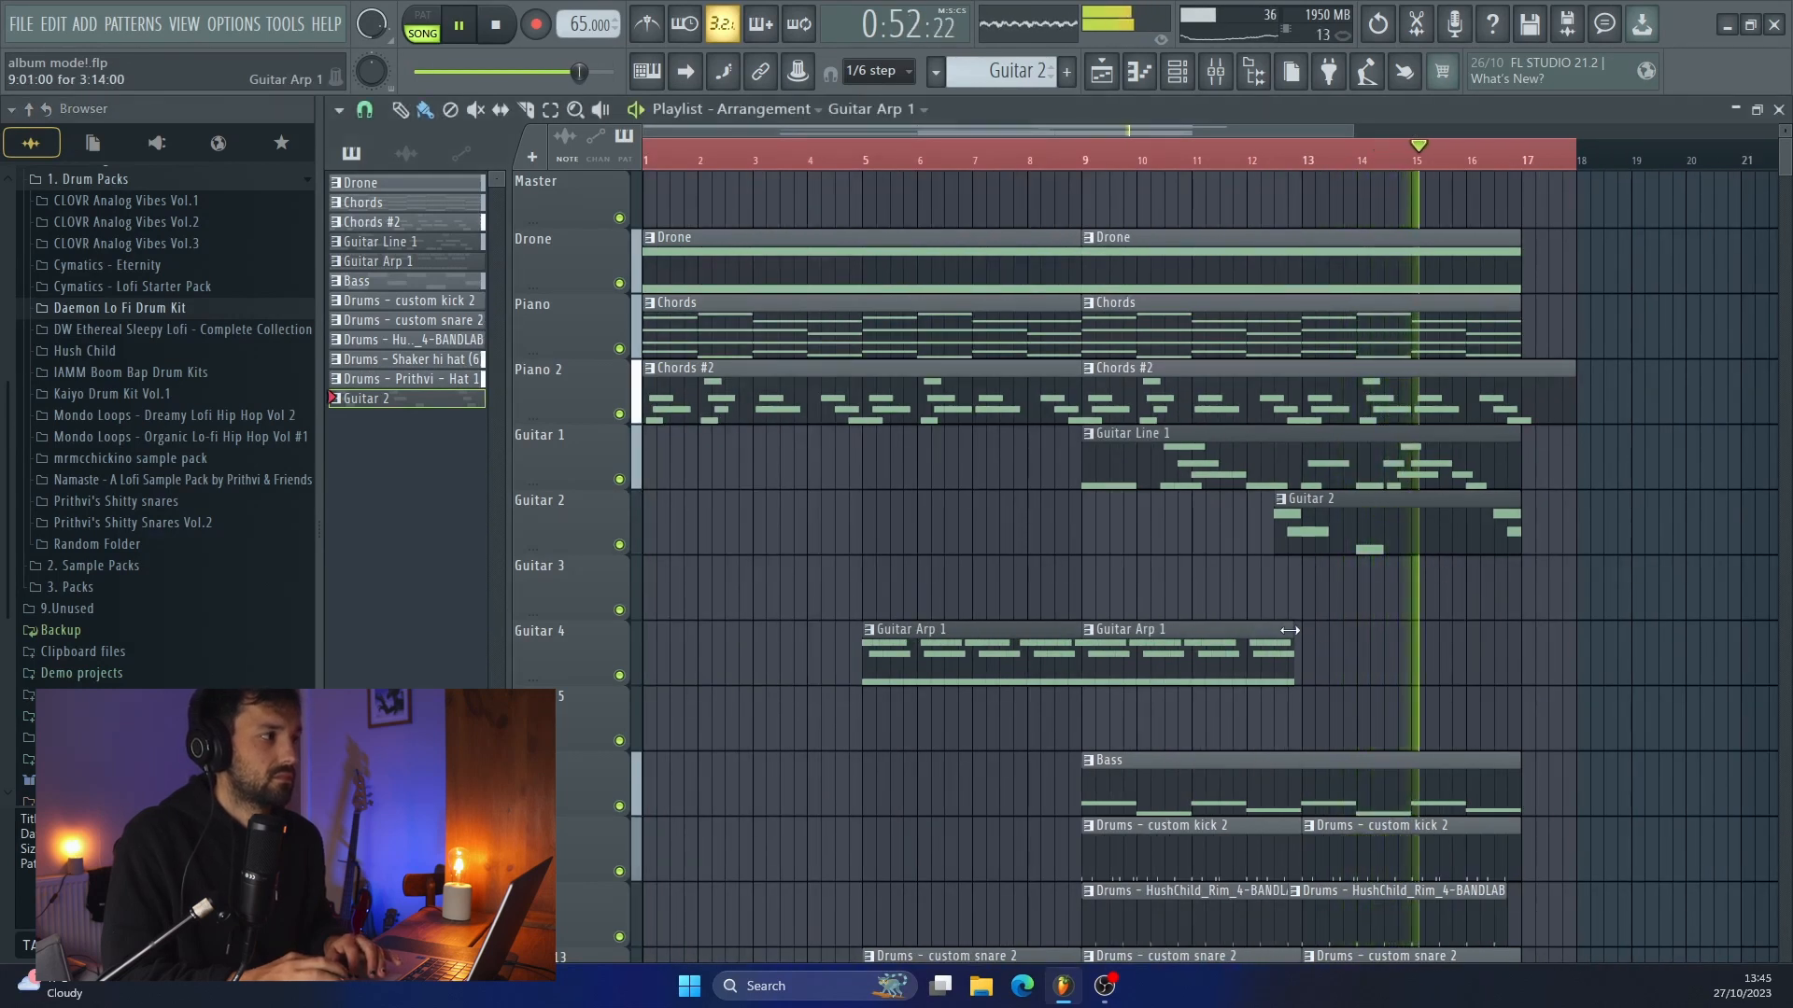
pyautogui.scroll(-1, 1289, 630)
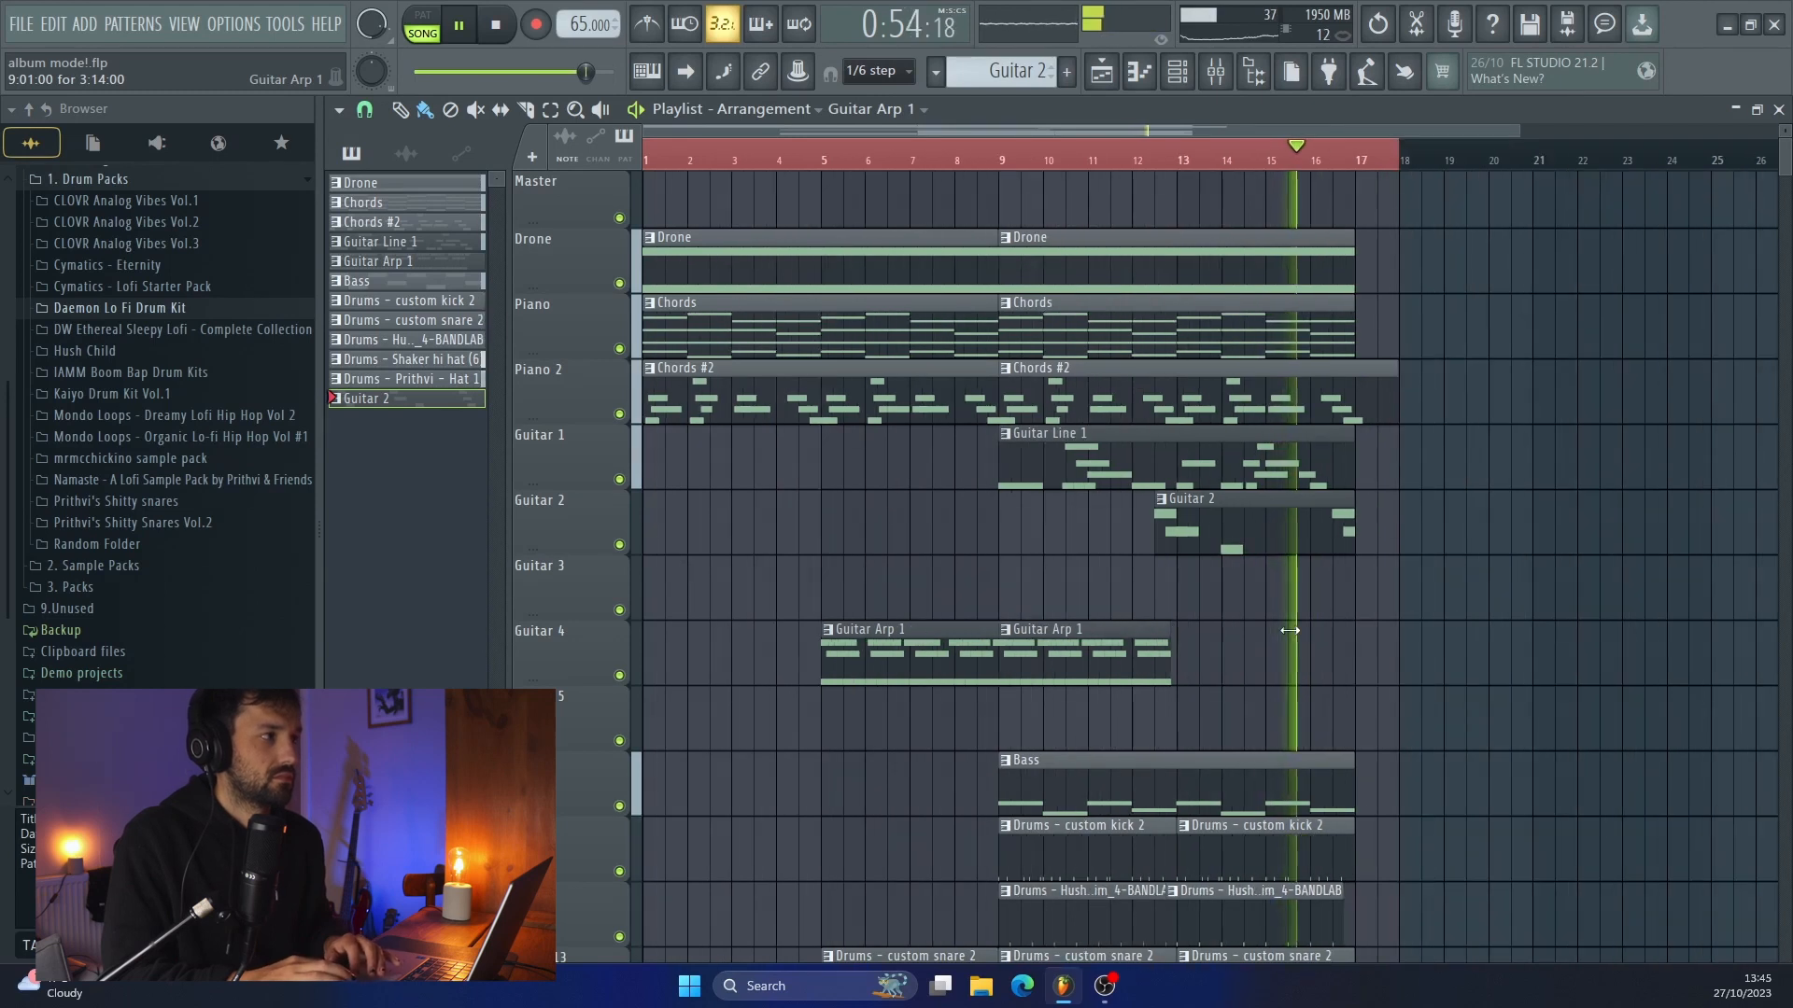
pyautogui.scroll(2, 1289, 631)
pyautogui.scroll(-1, 1289, 630)
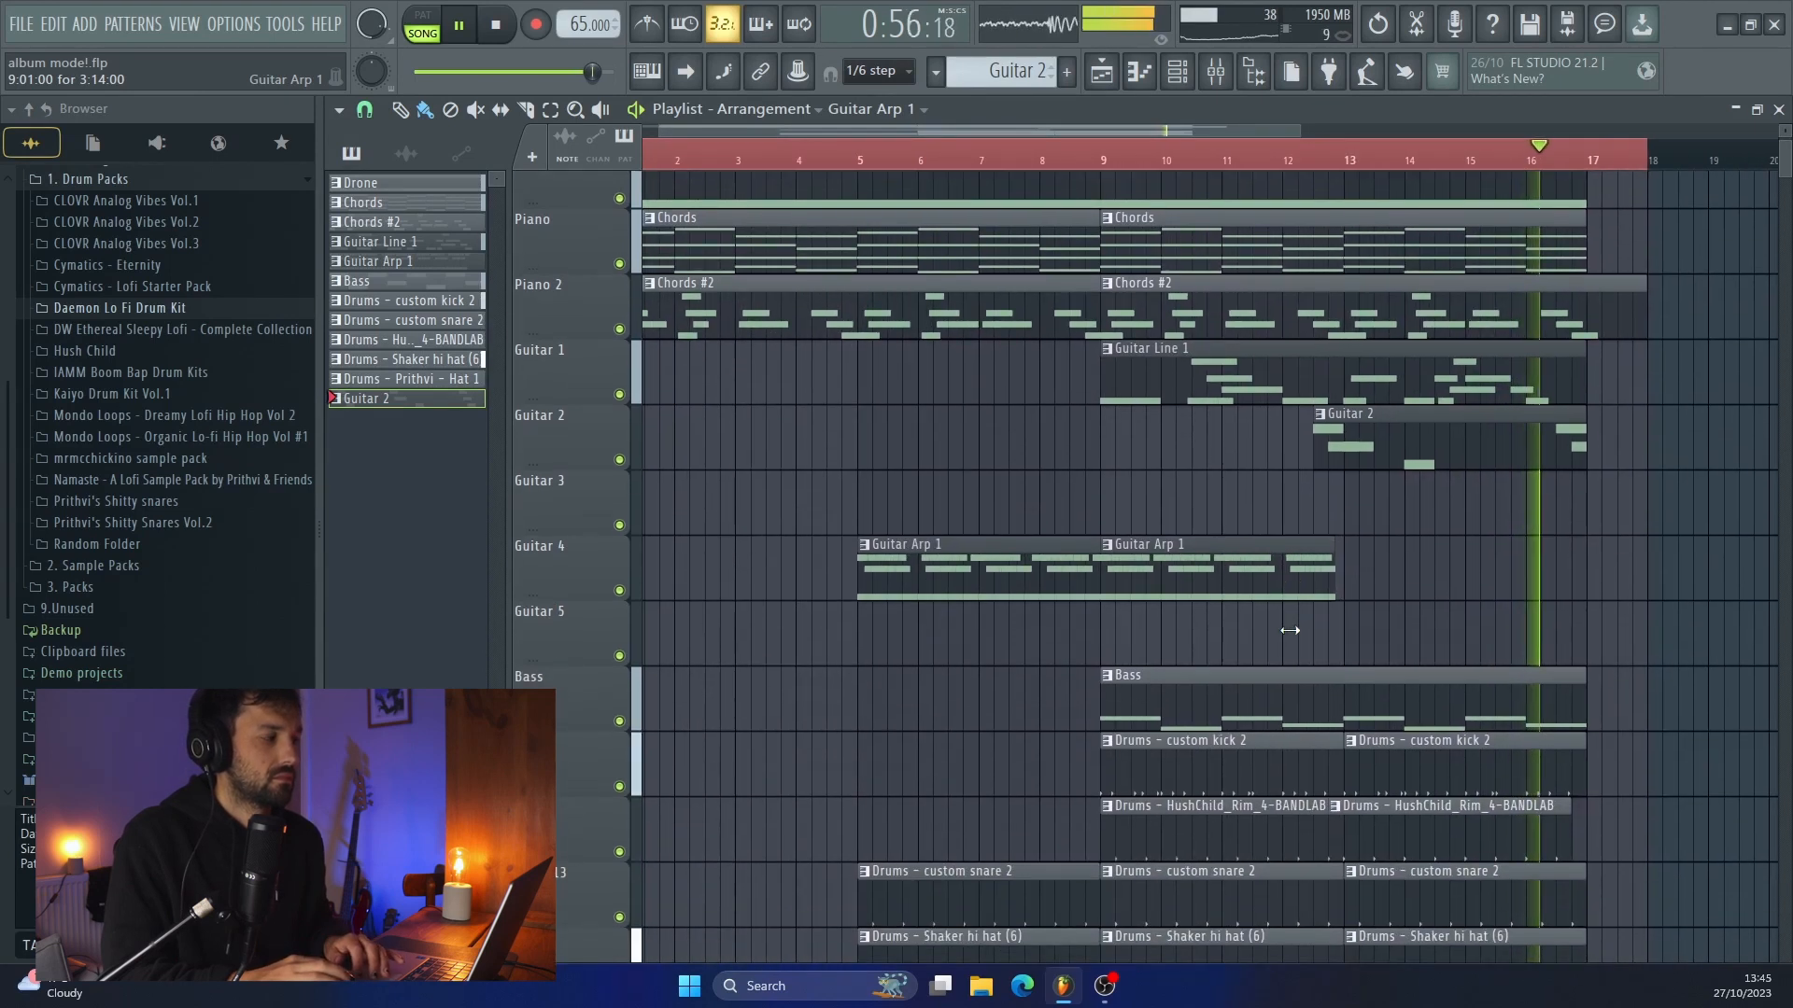
pyautogui.scroll(-1, 1290, 631)
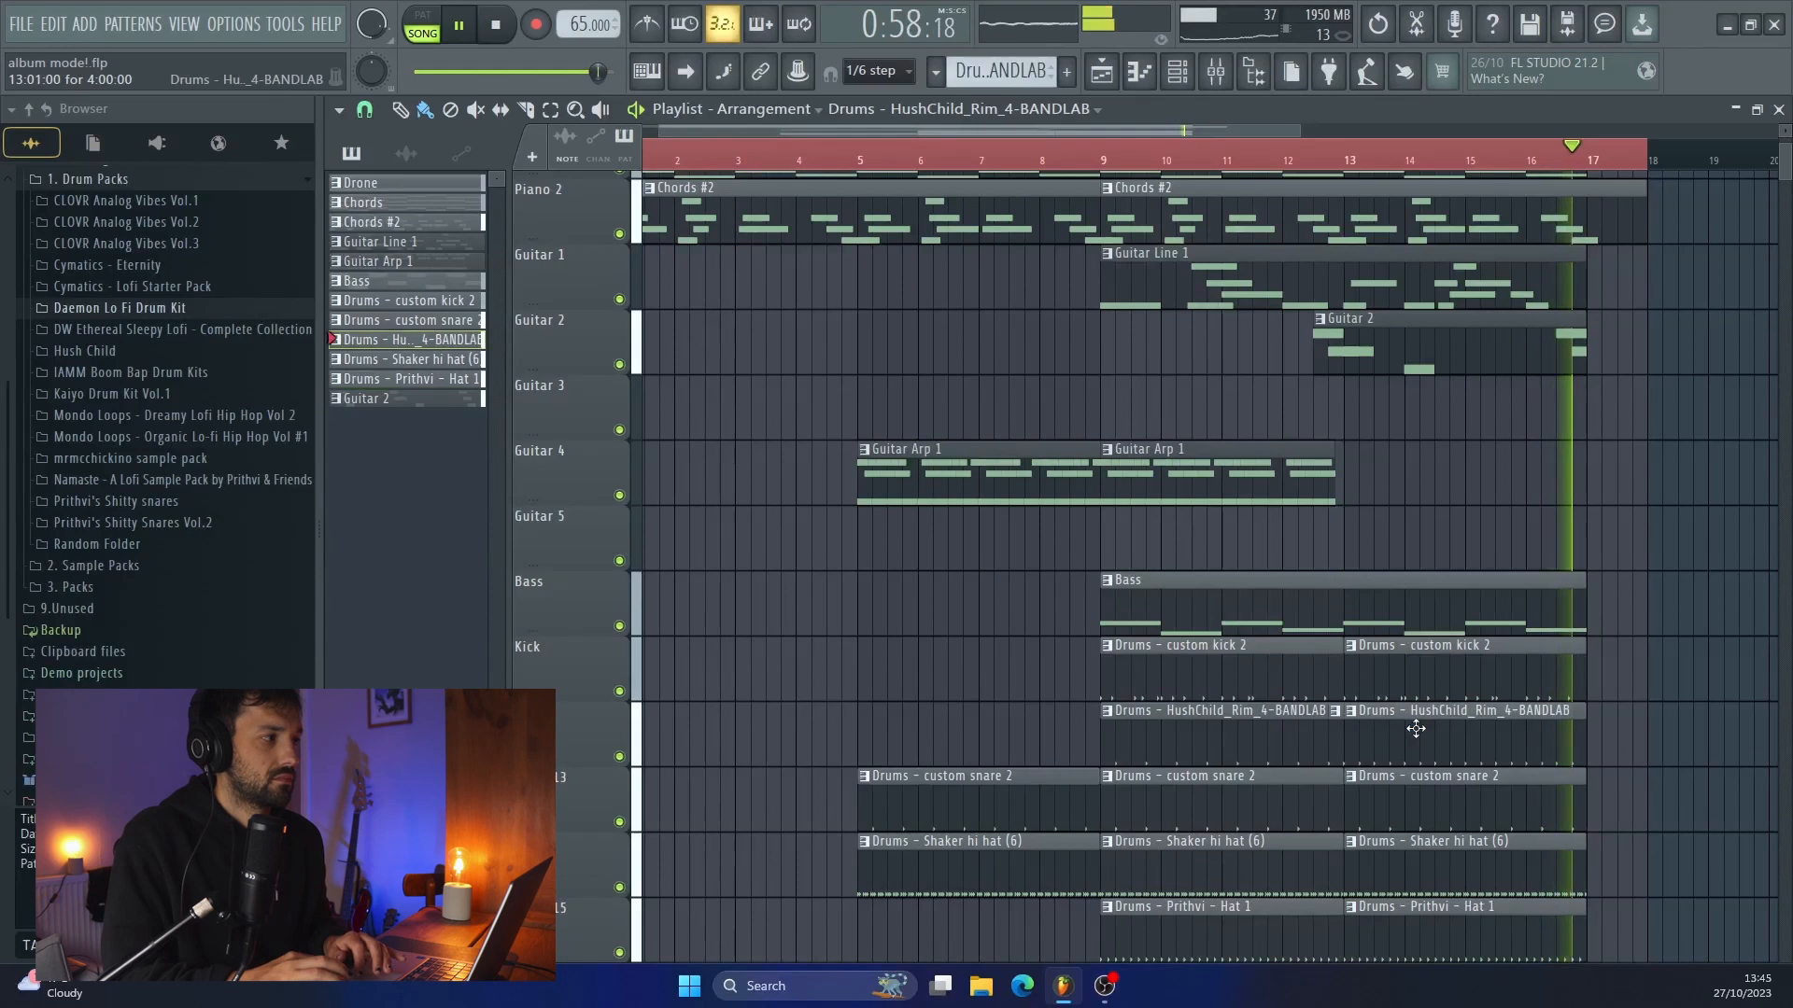
pyautogui.press('space')
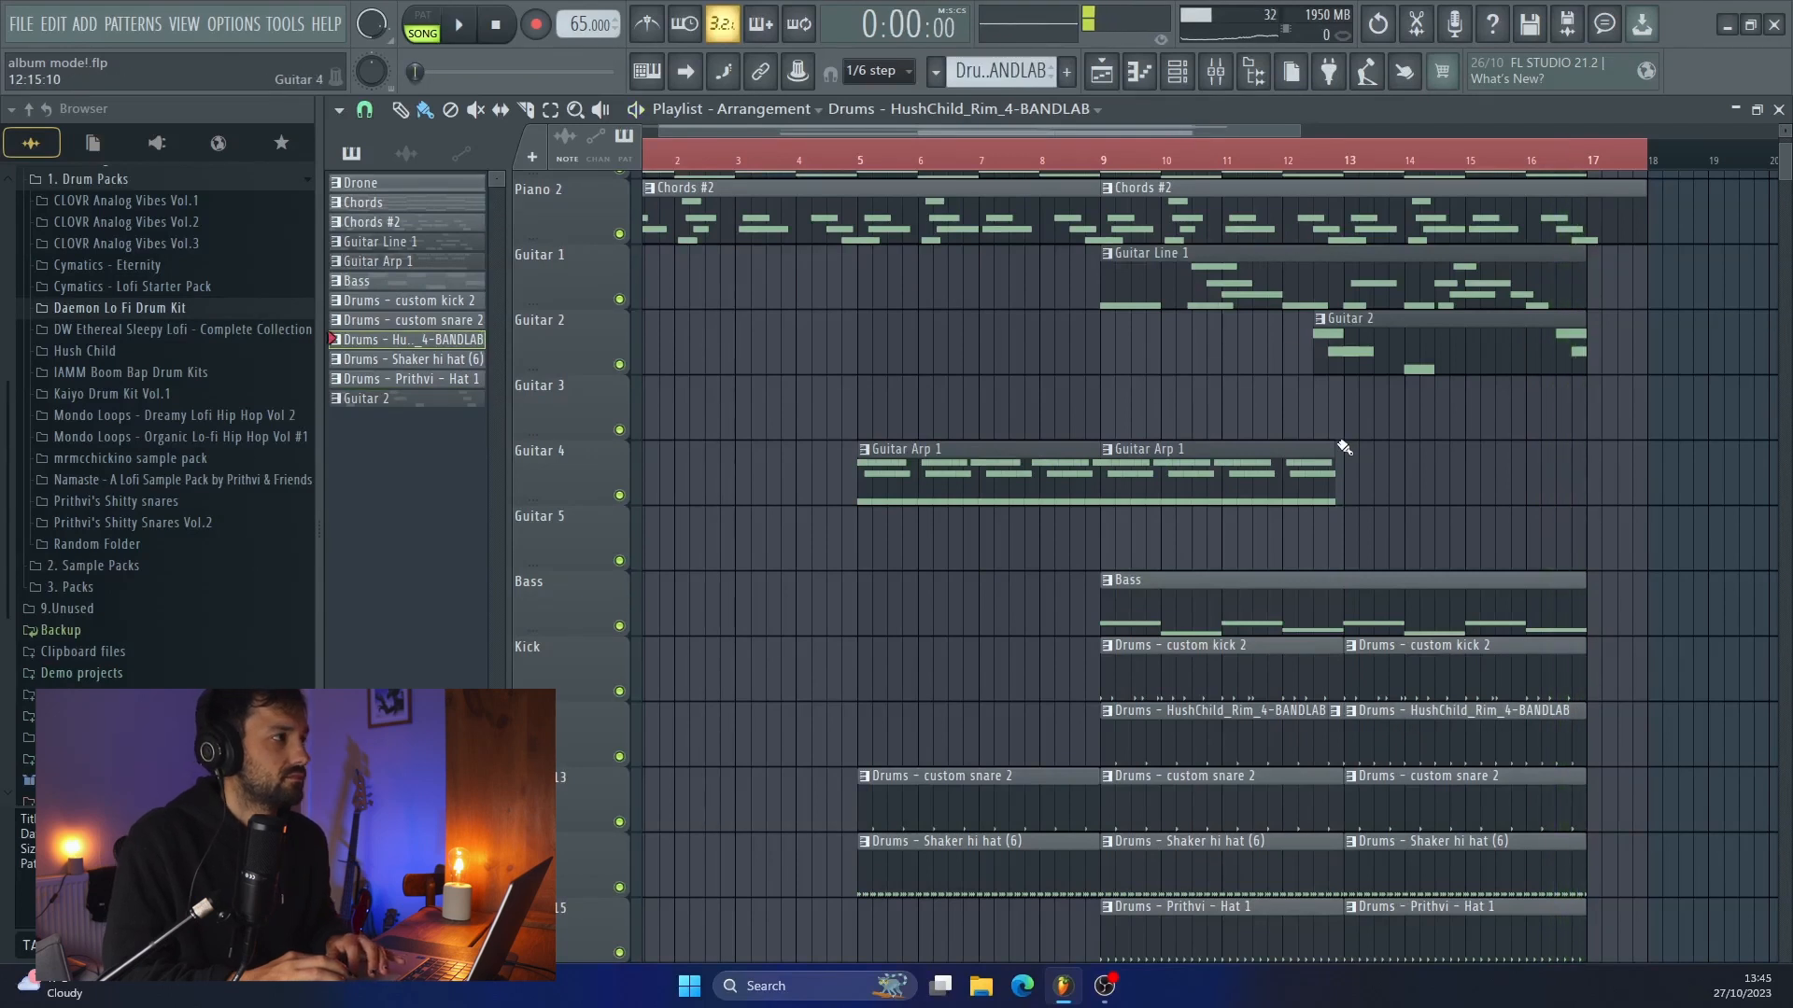
pyautogui.moveTo(1353, 449); pyautogui.dragTo(1581, 445)
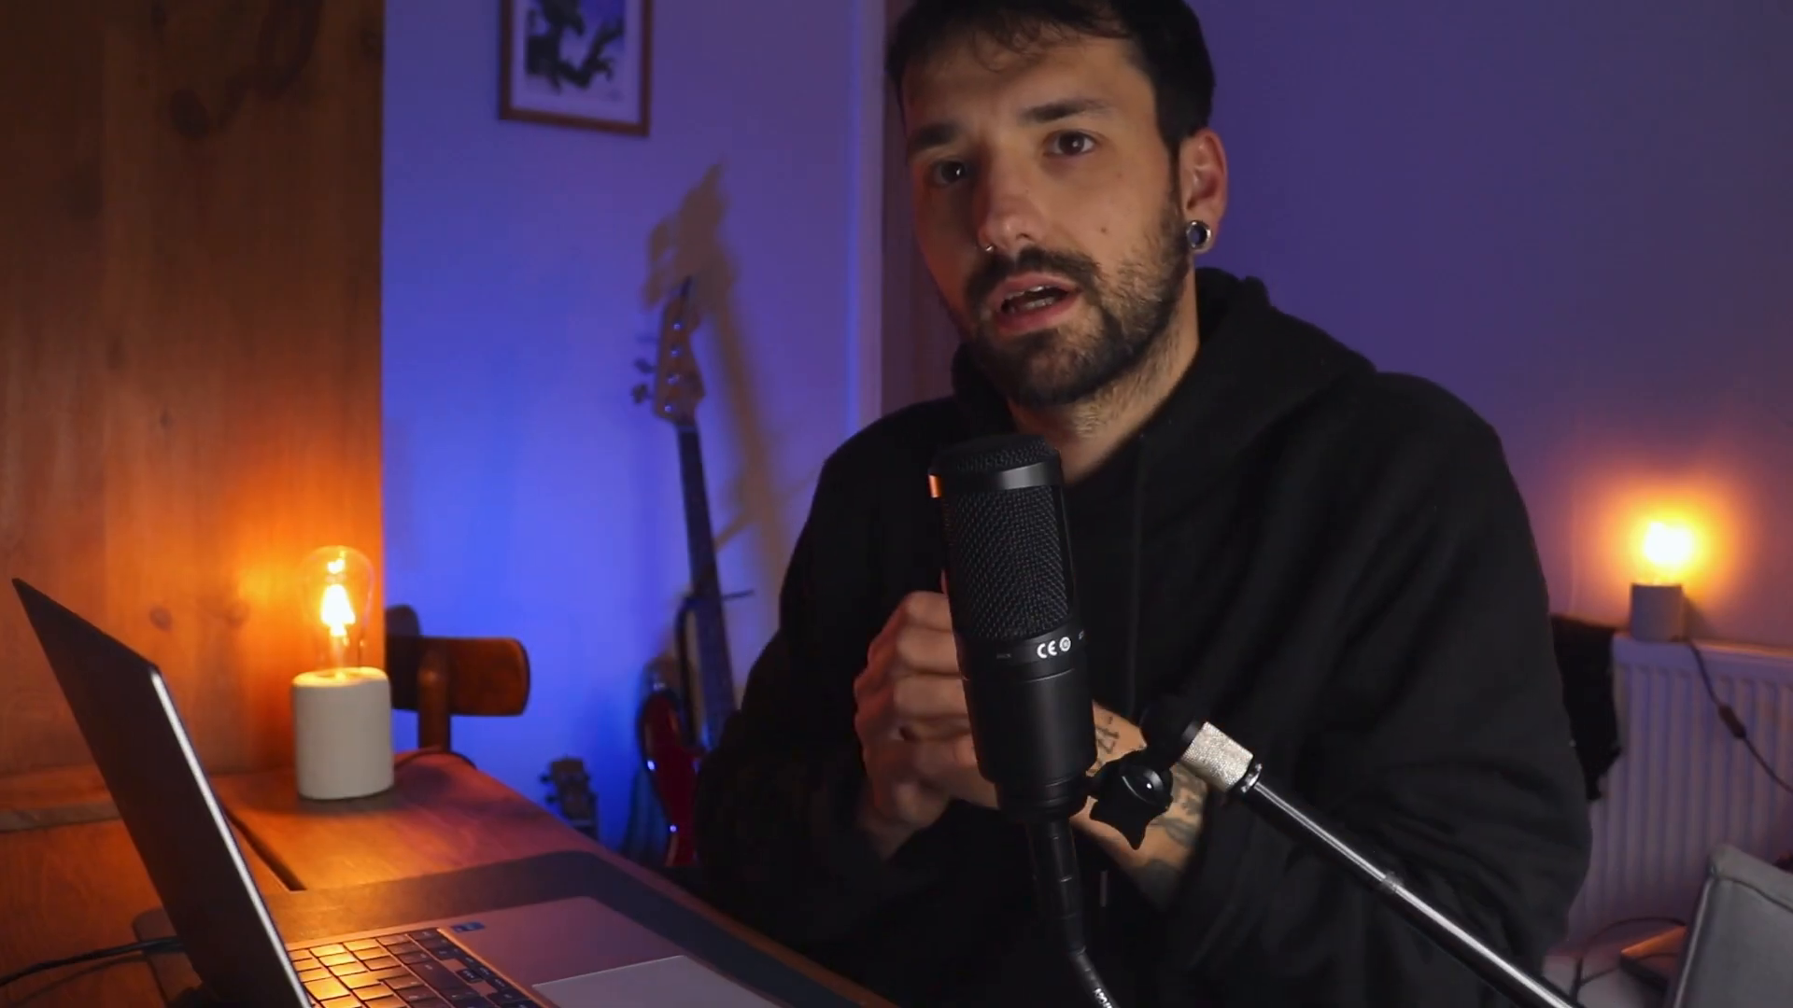